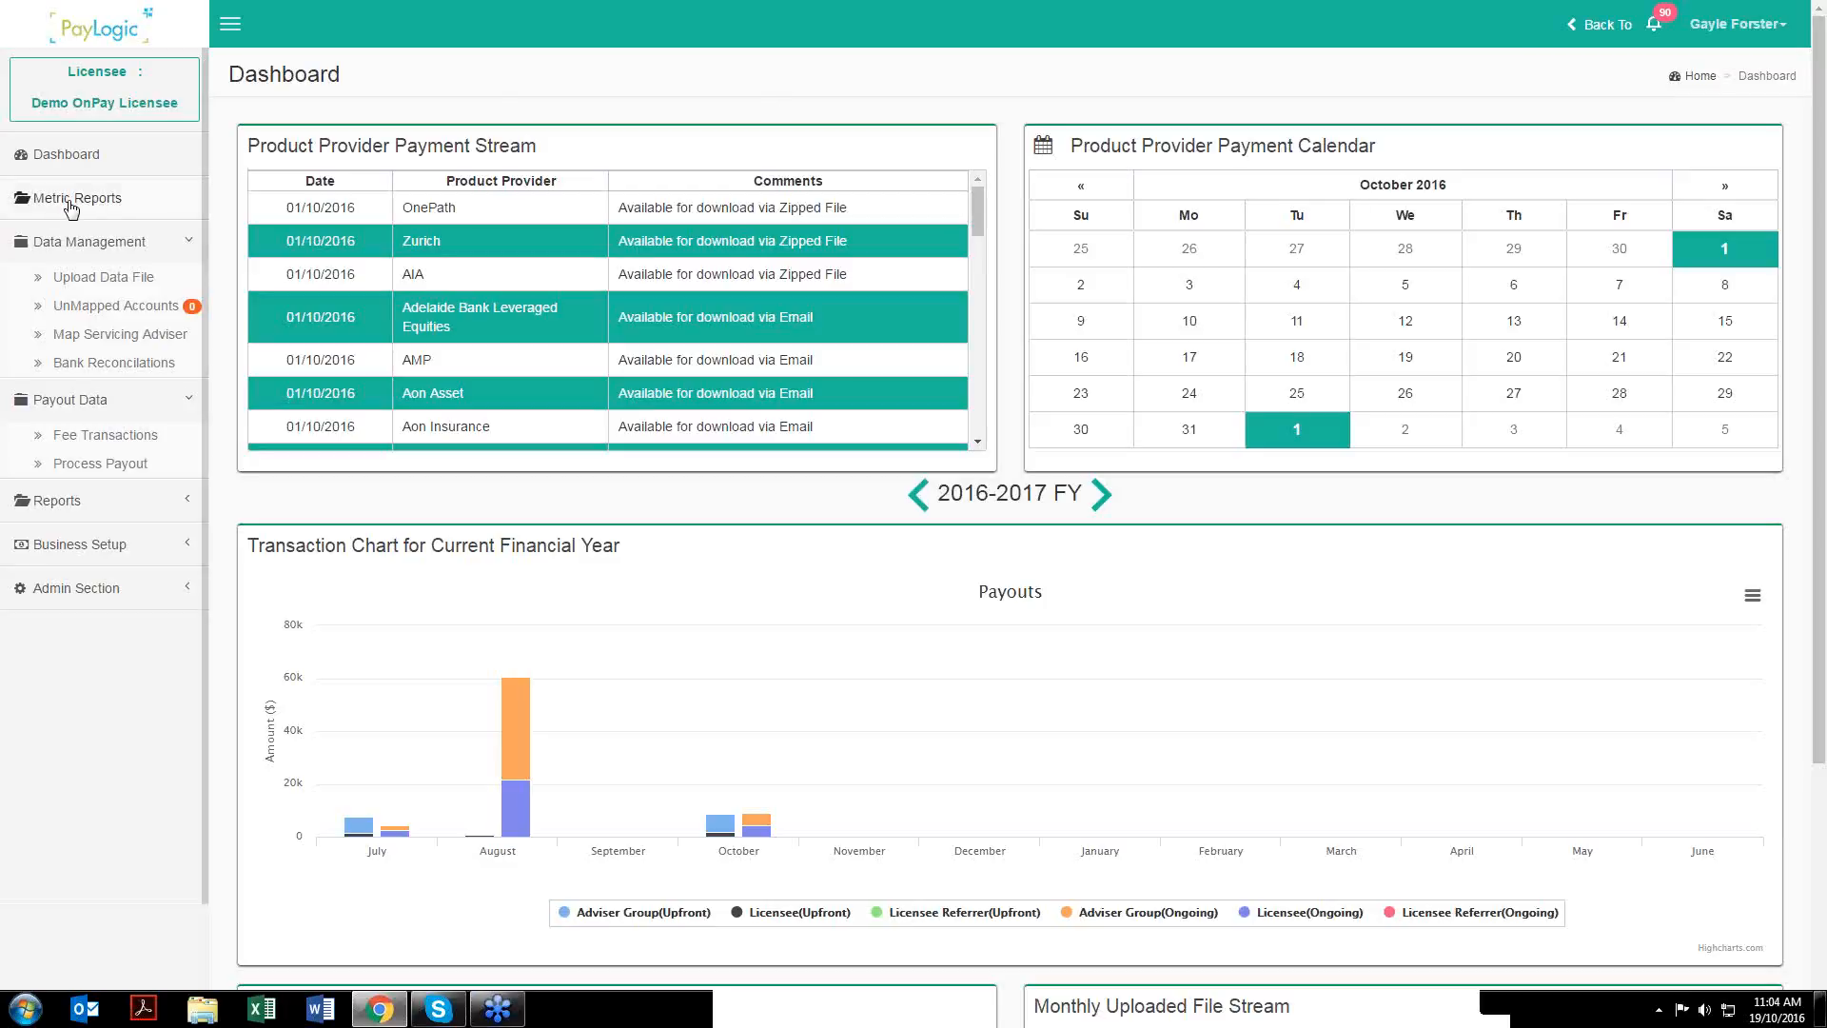
- Open the metric reports and generate the Missing Accounts report
left_click(70, 202)
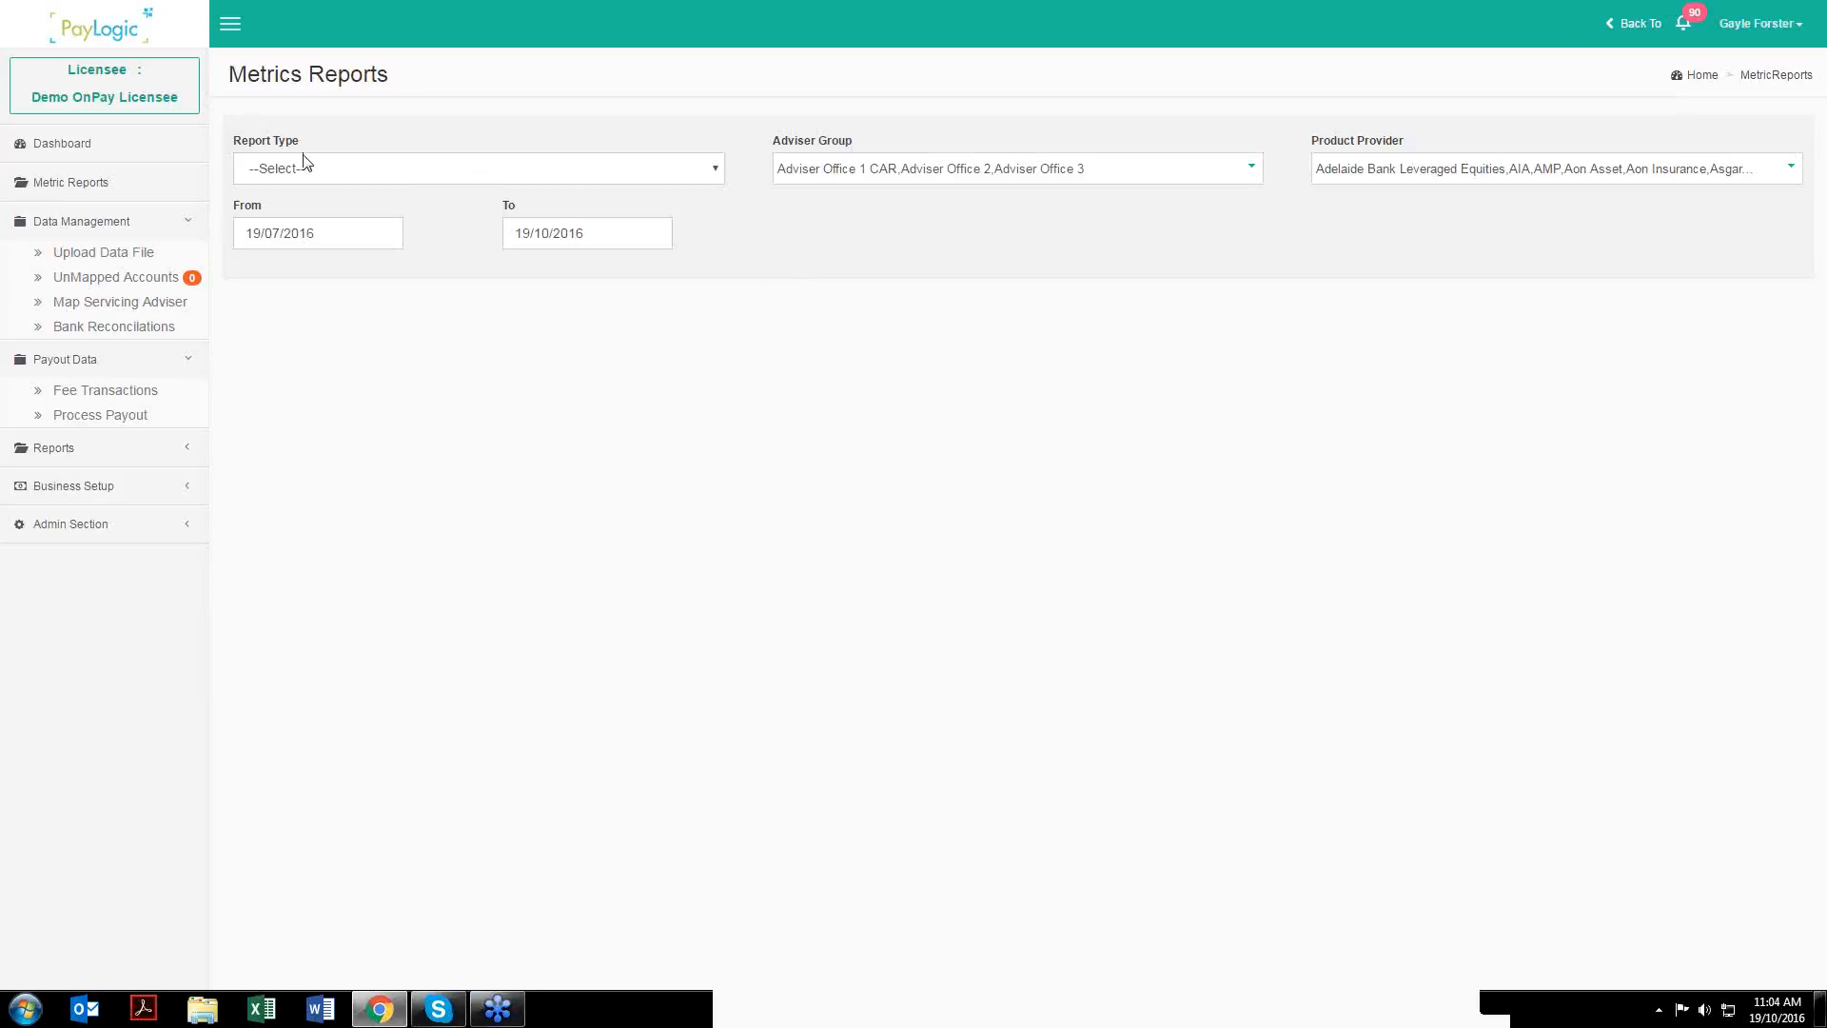
left_click(334, 174)
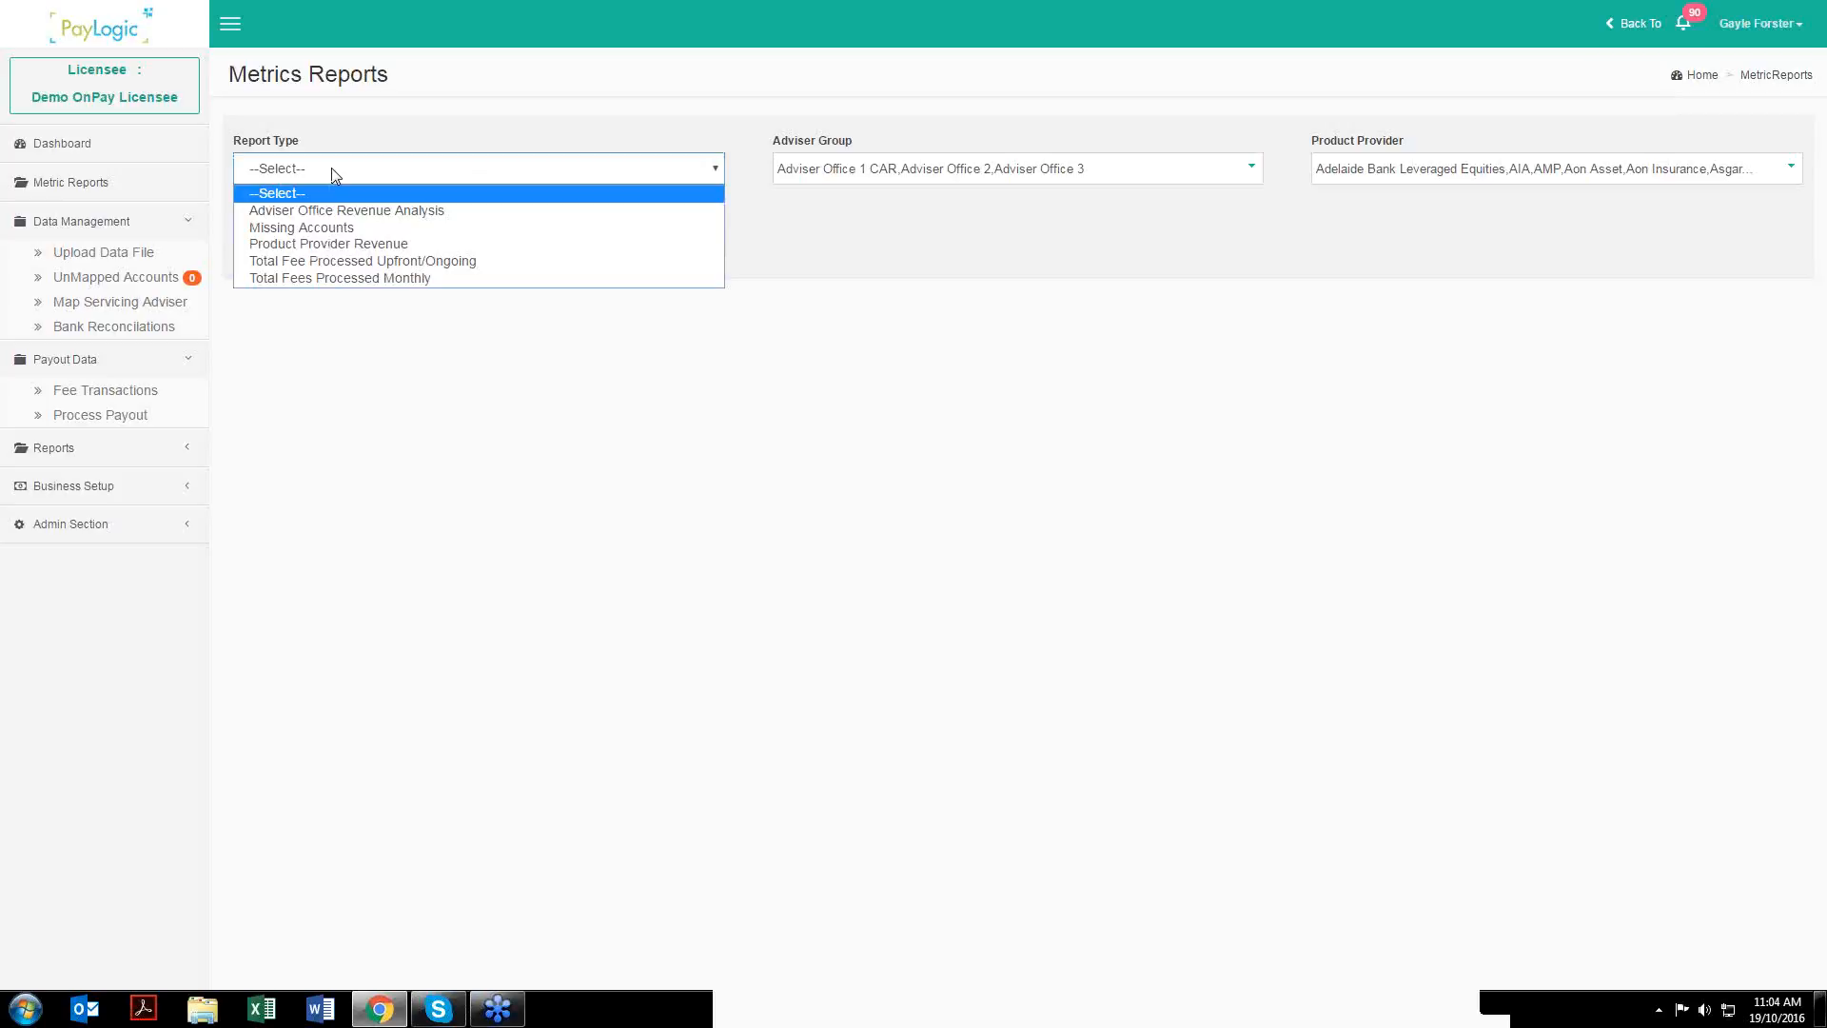
left_click(321, 230)
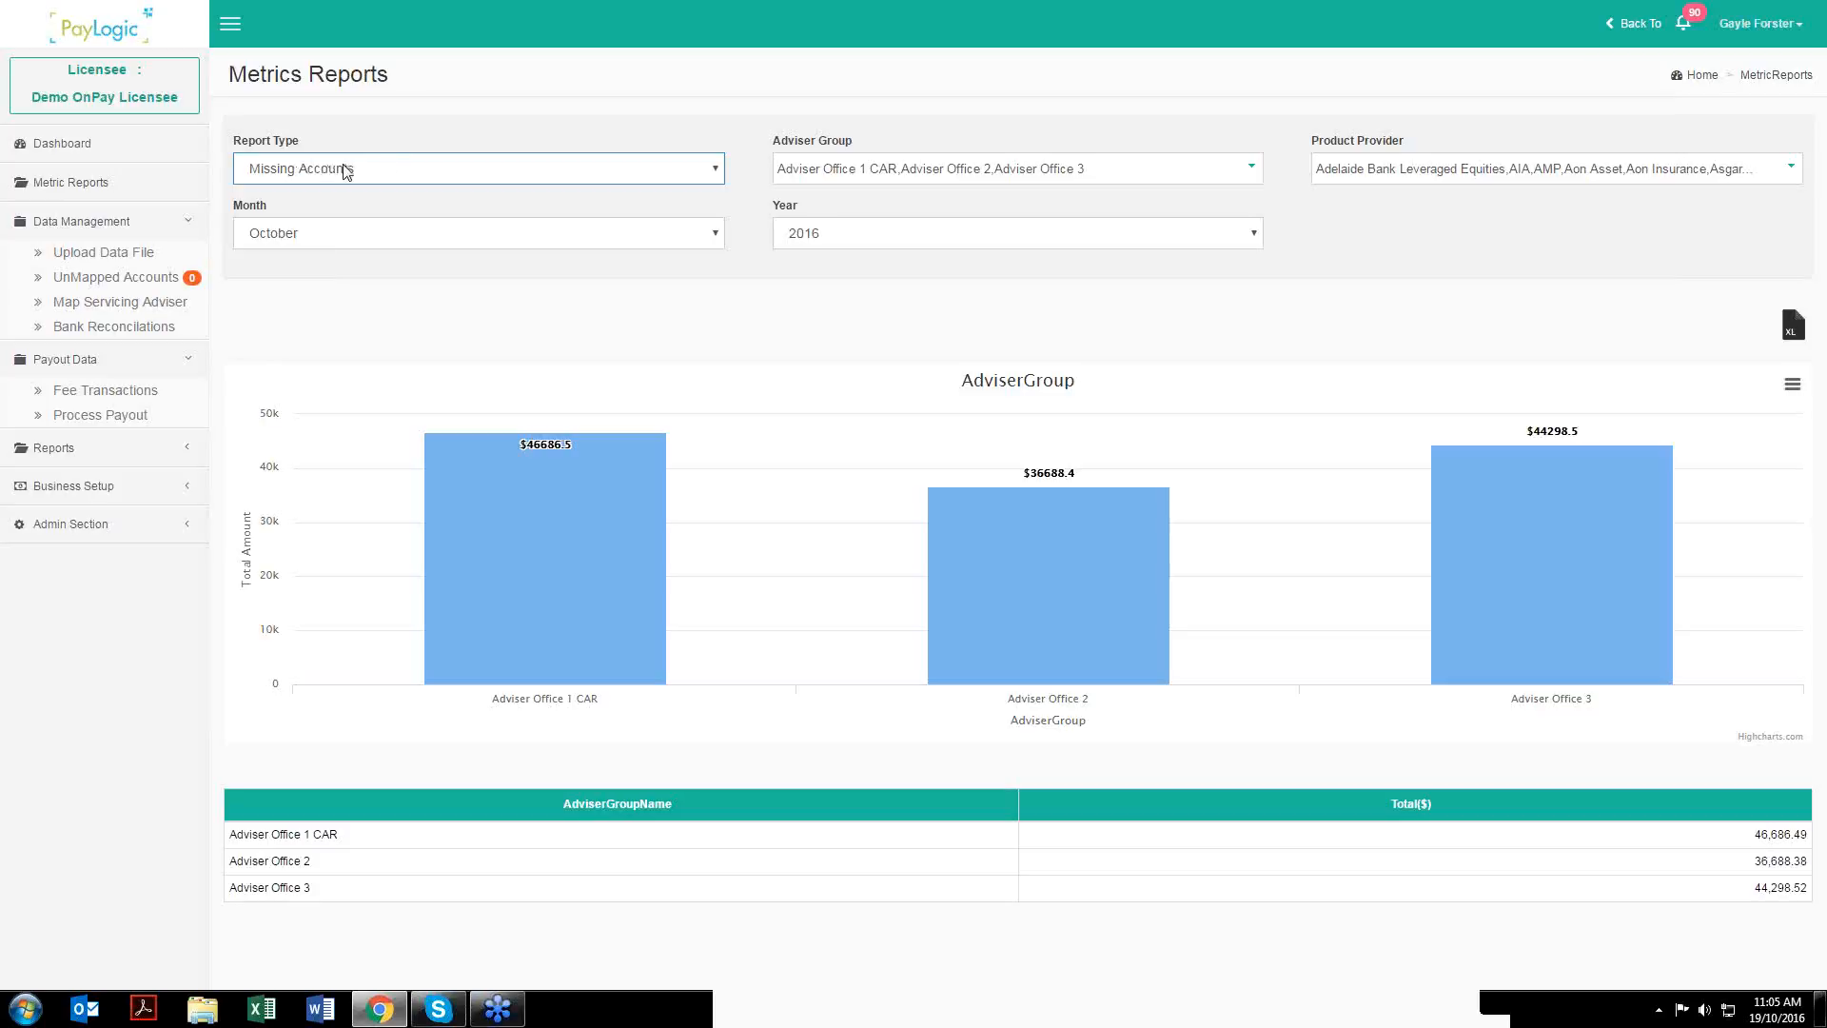
- Look through the adviser group and product provider filter options of the Missing Accounts report, leaving the selections as they are
left_click(863, 170)
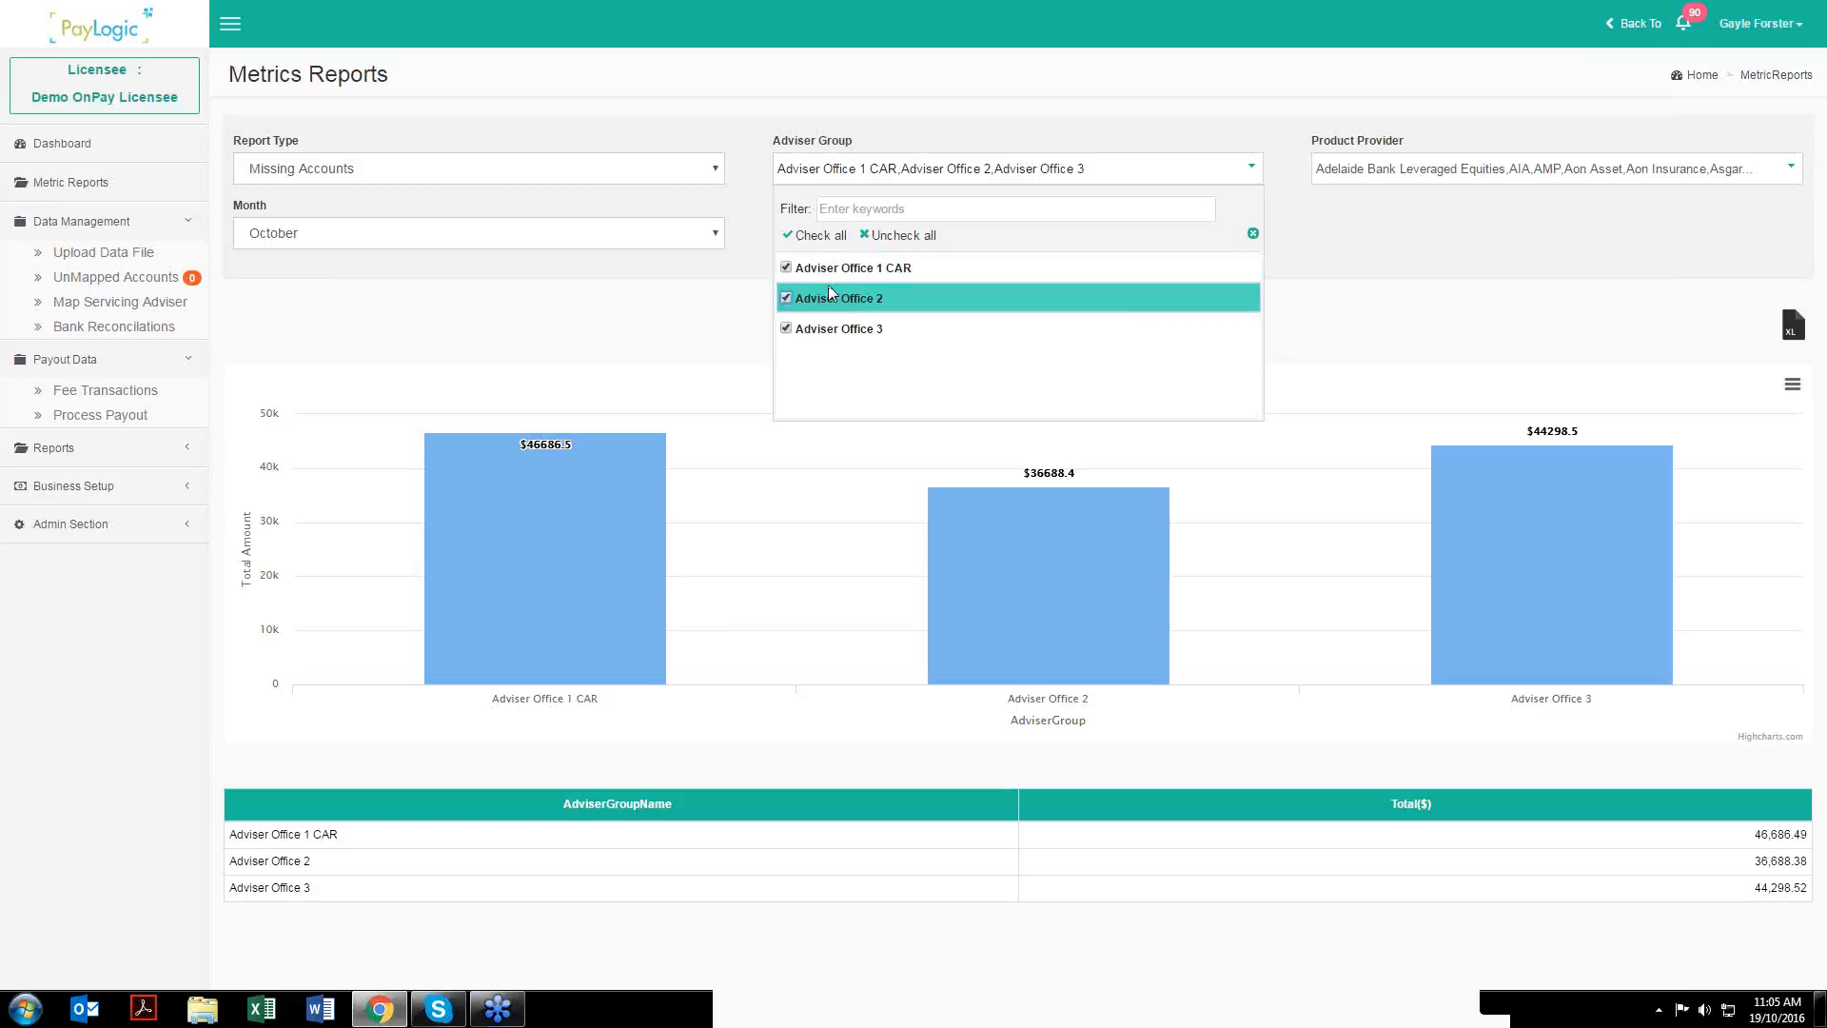
left_click(1338, 221)
left_click(1286, 199)
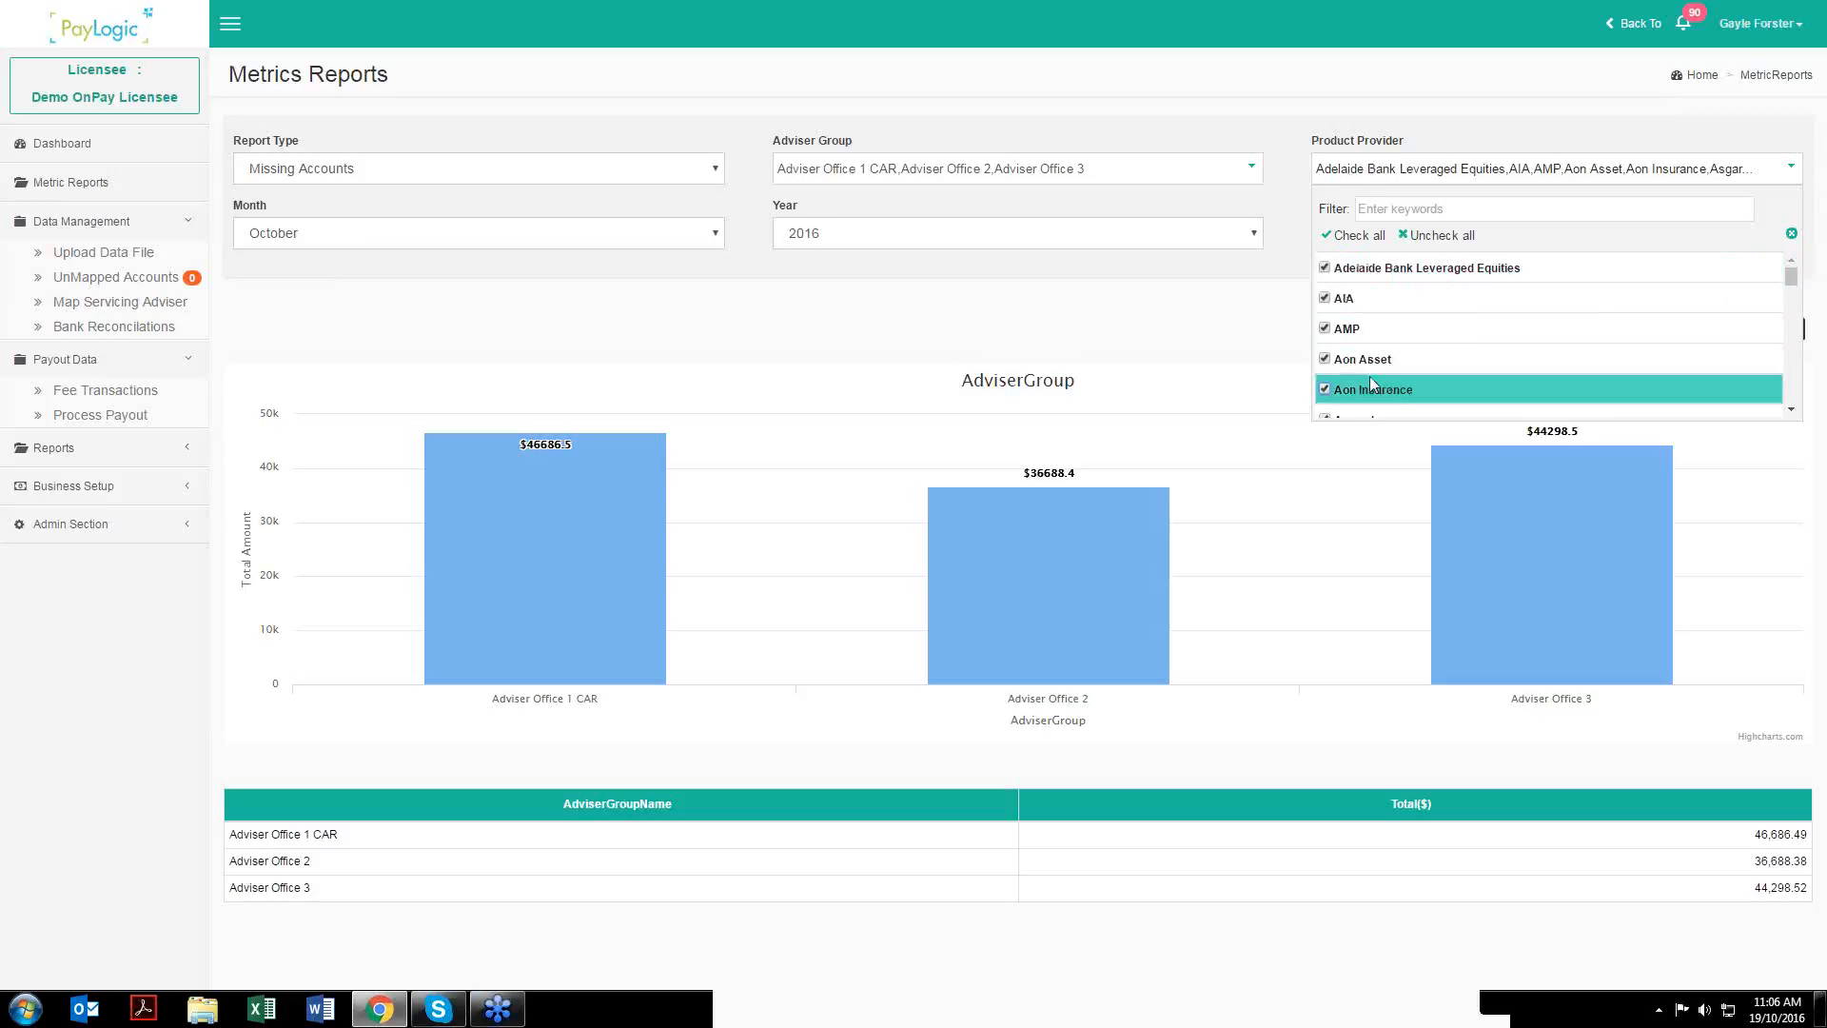
left_click(1296, 194)
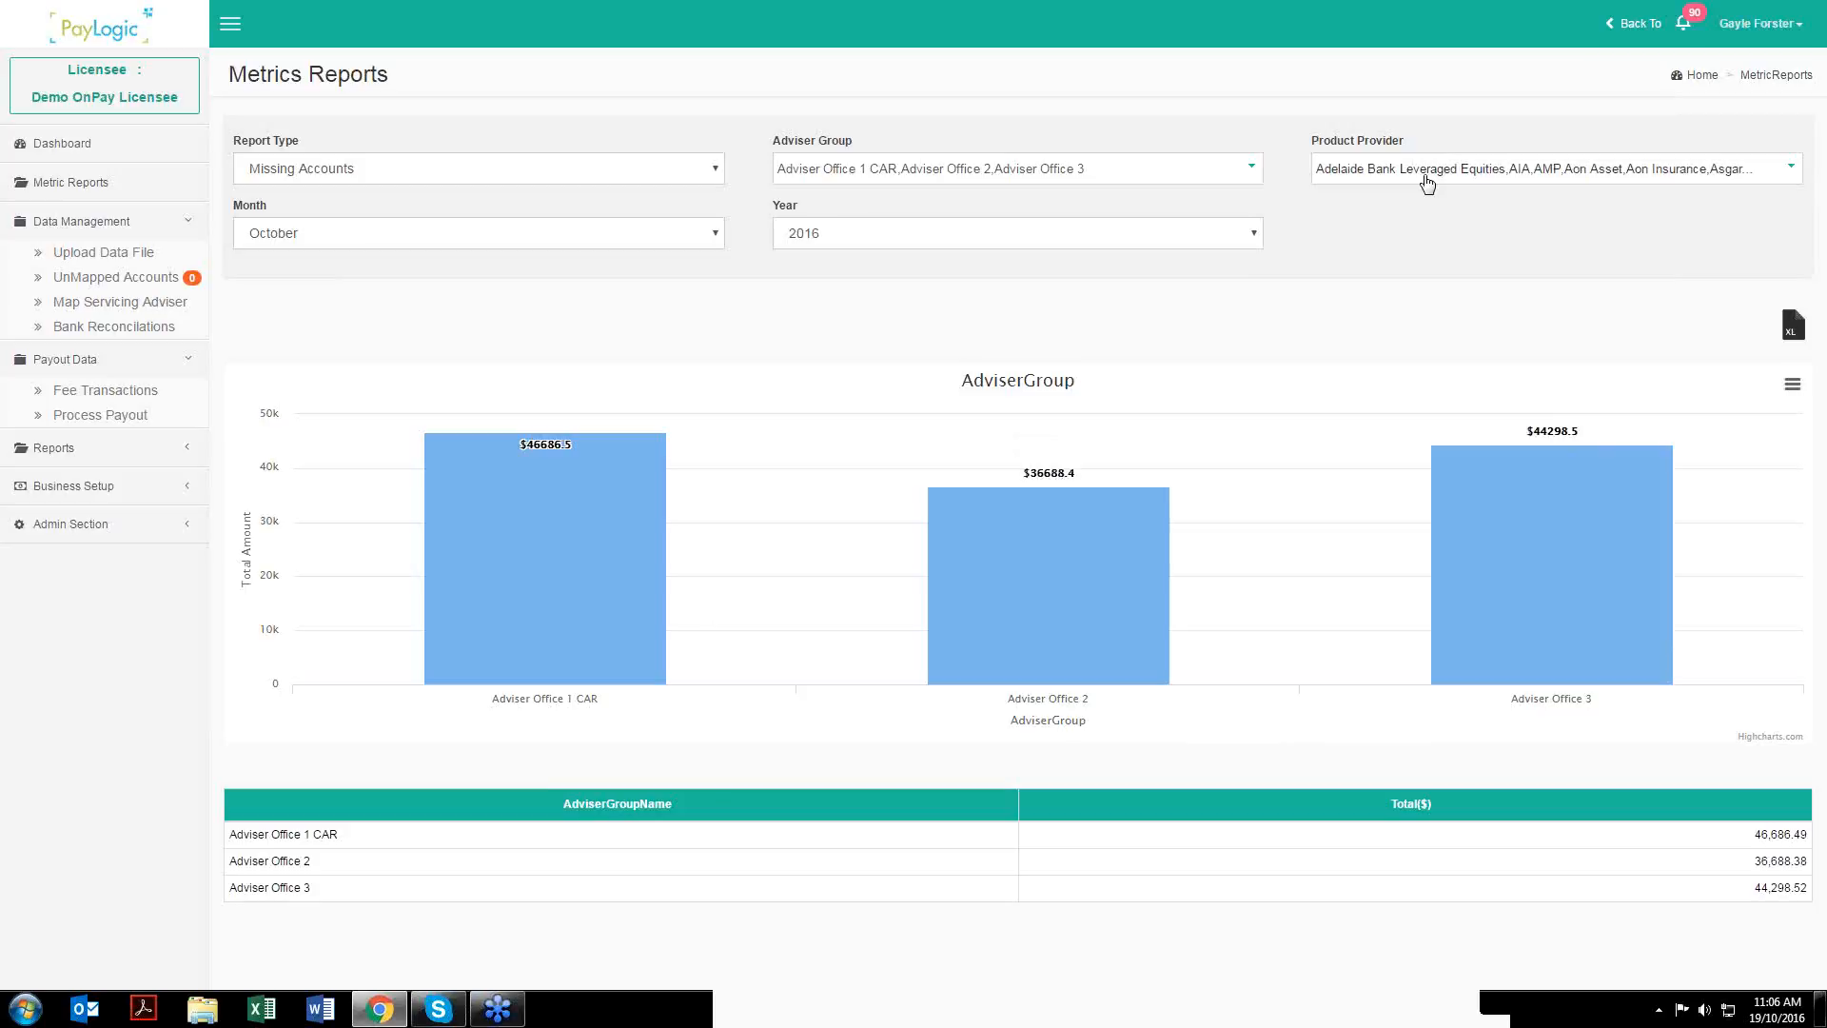
- Set the report month to September and drill down through Adviser Office 2 and its highest-total adviser to the OnePath client accounts
left_click(417, 246)
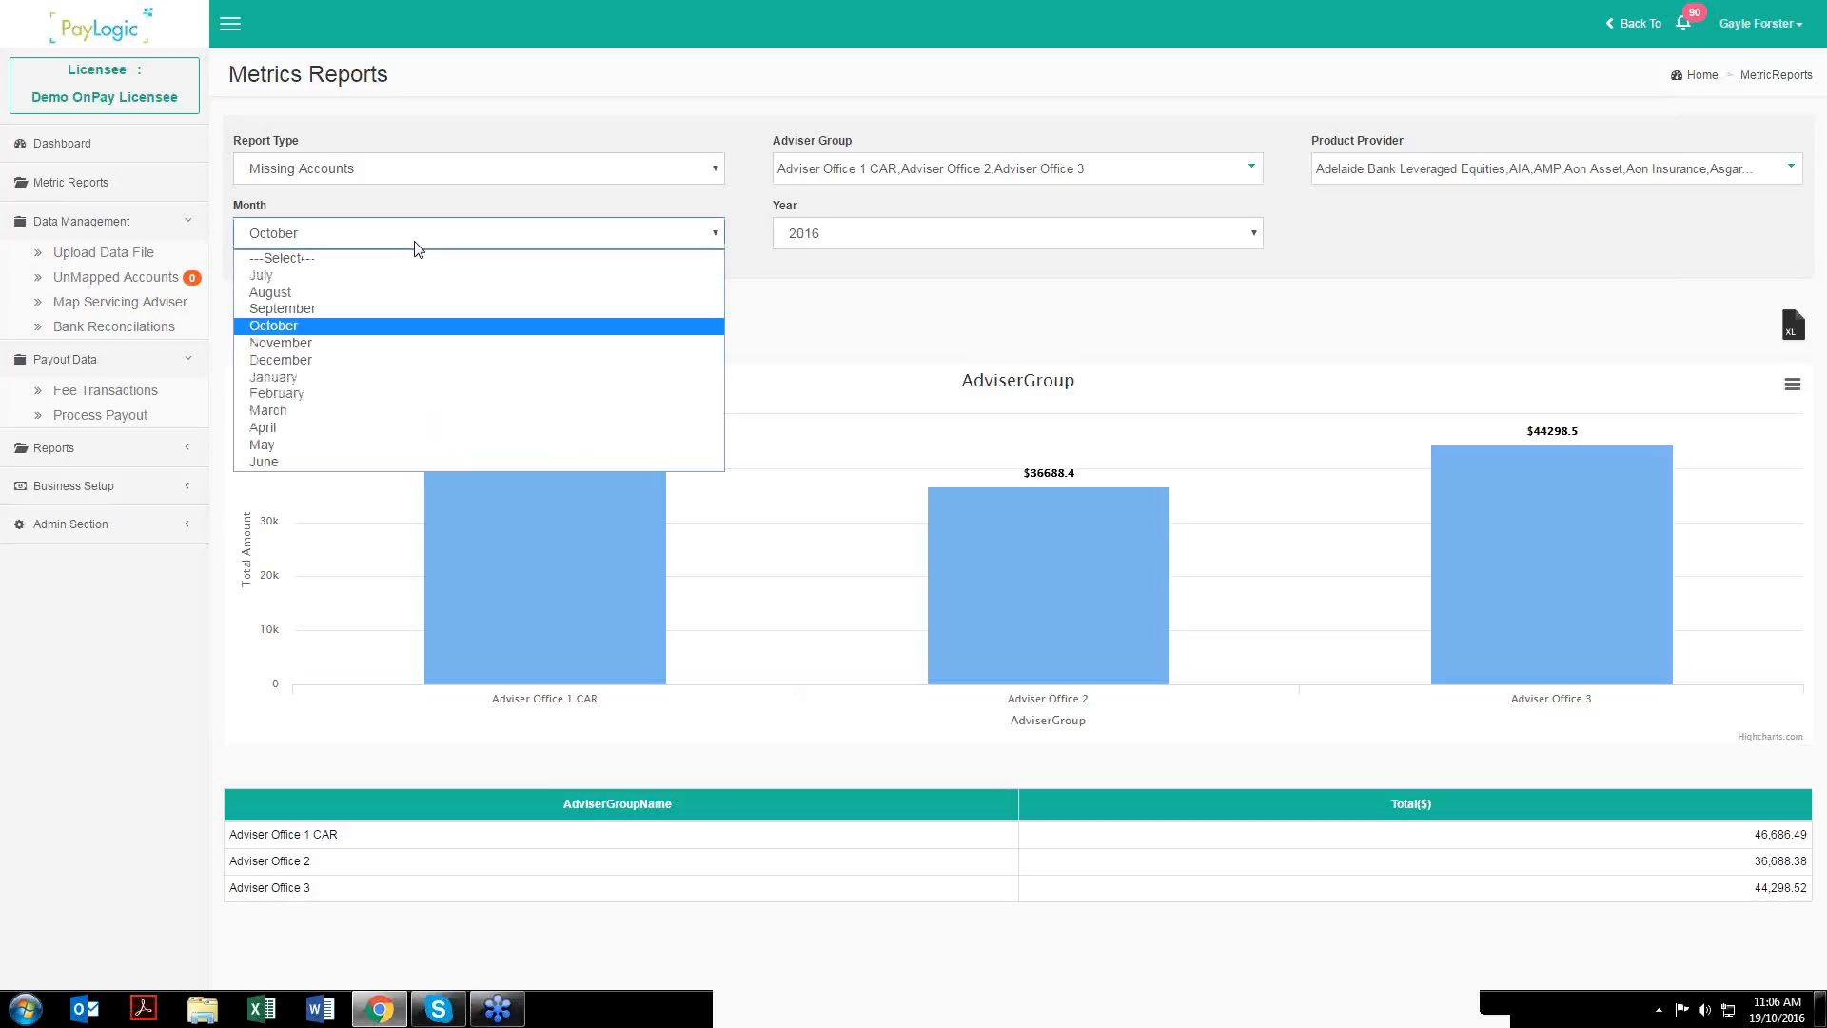
left_click(289, 309)
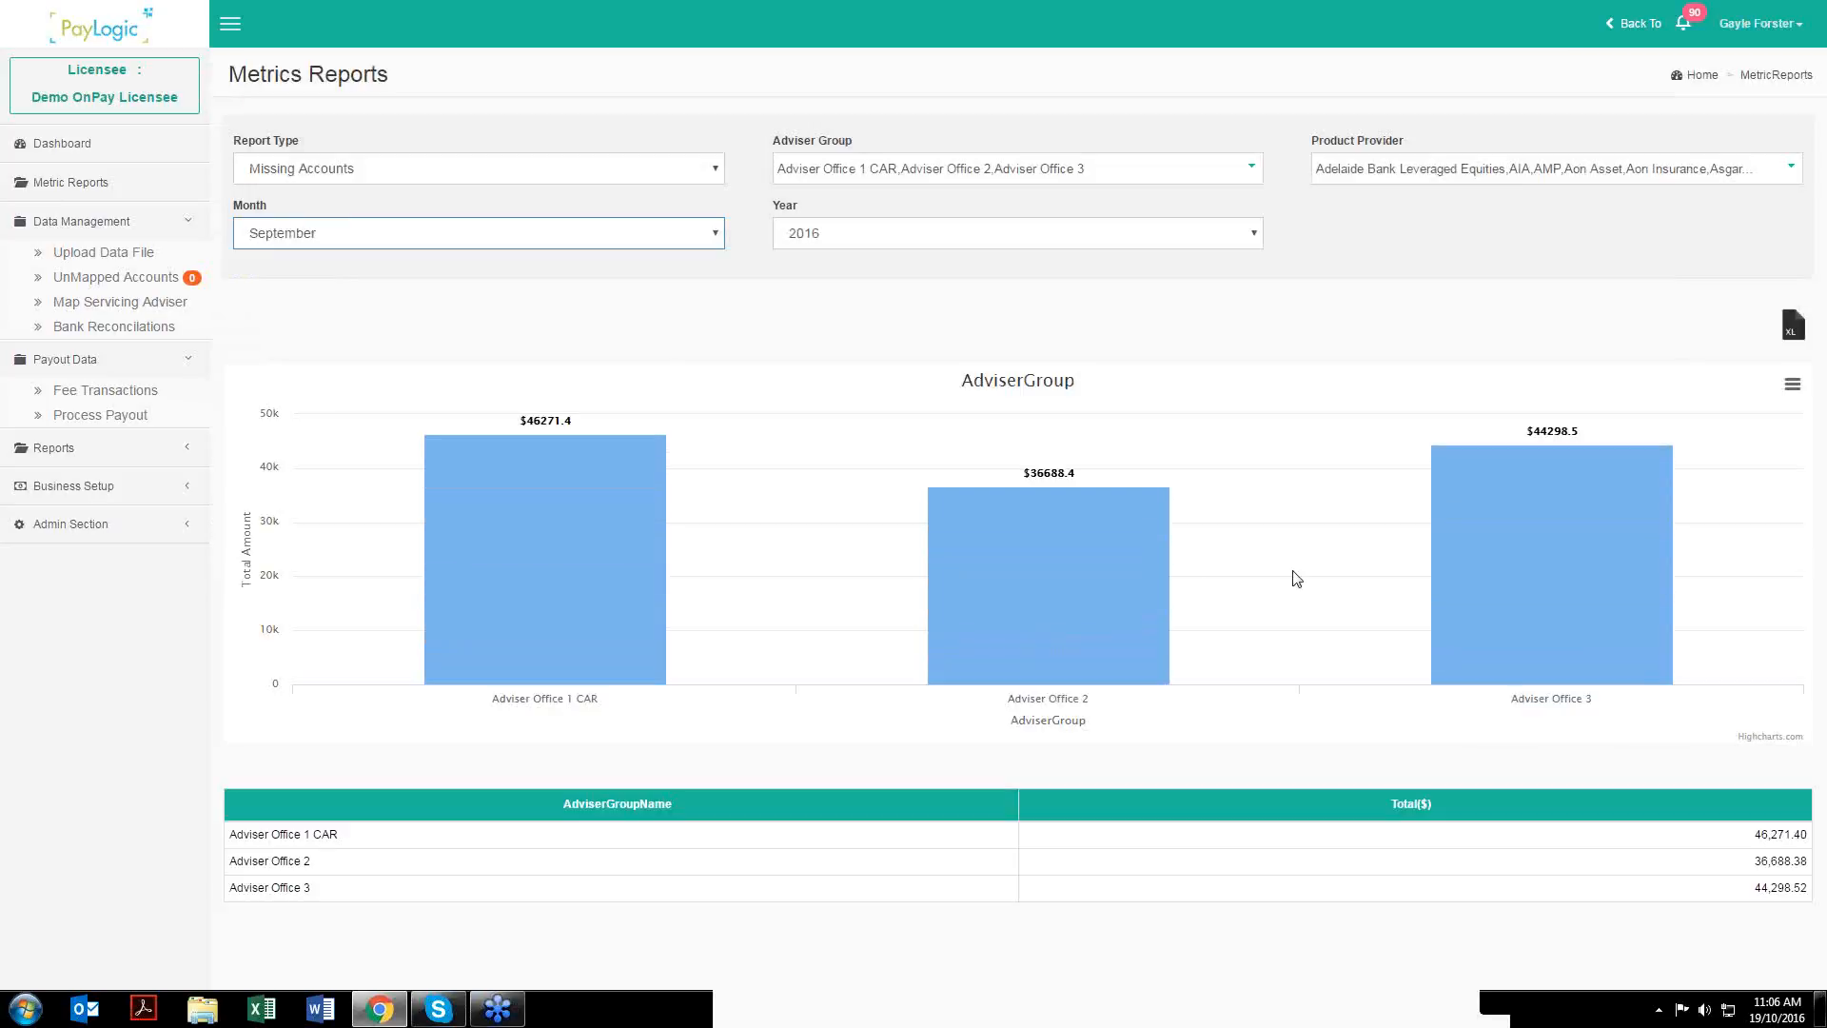
mouse_move(1044, 558)
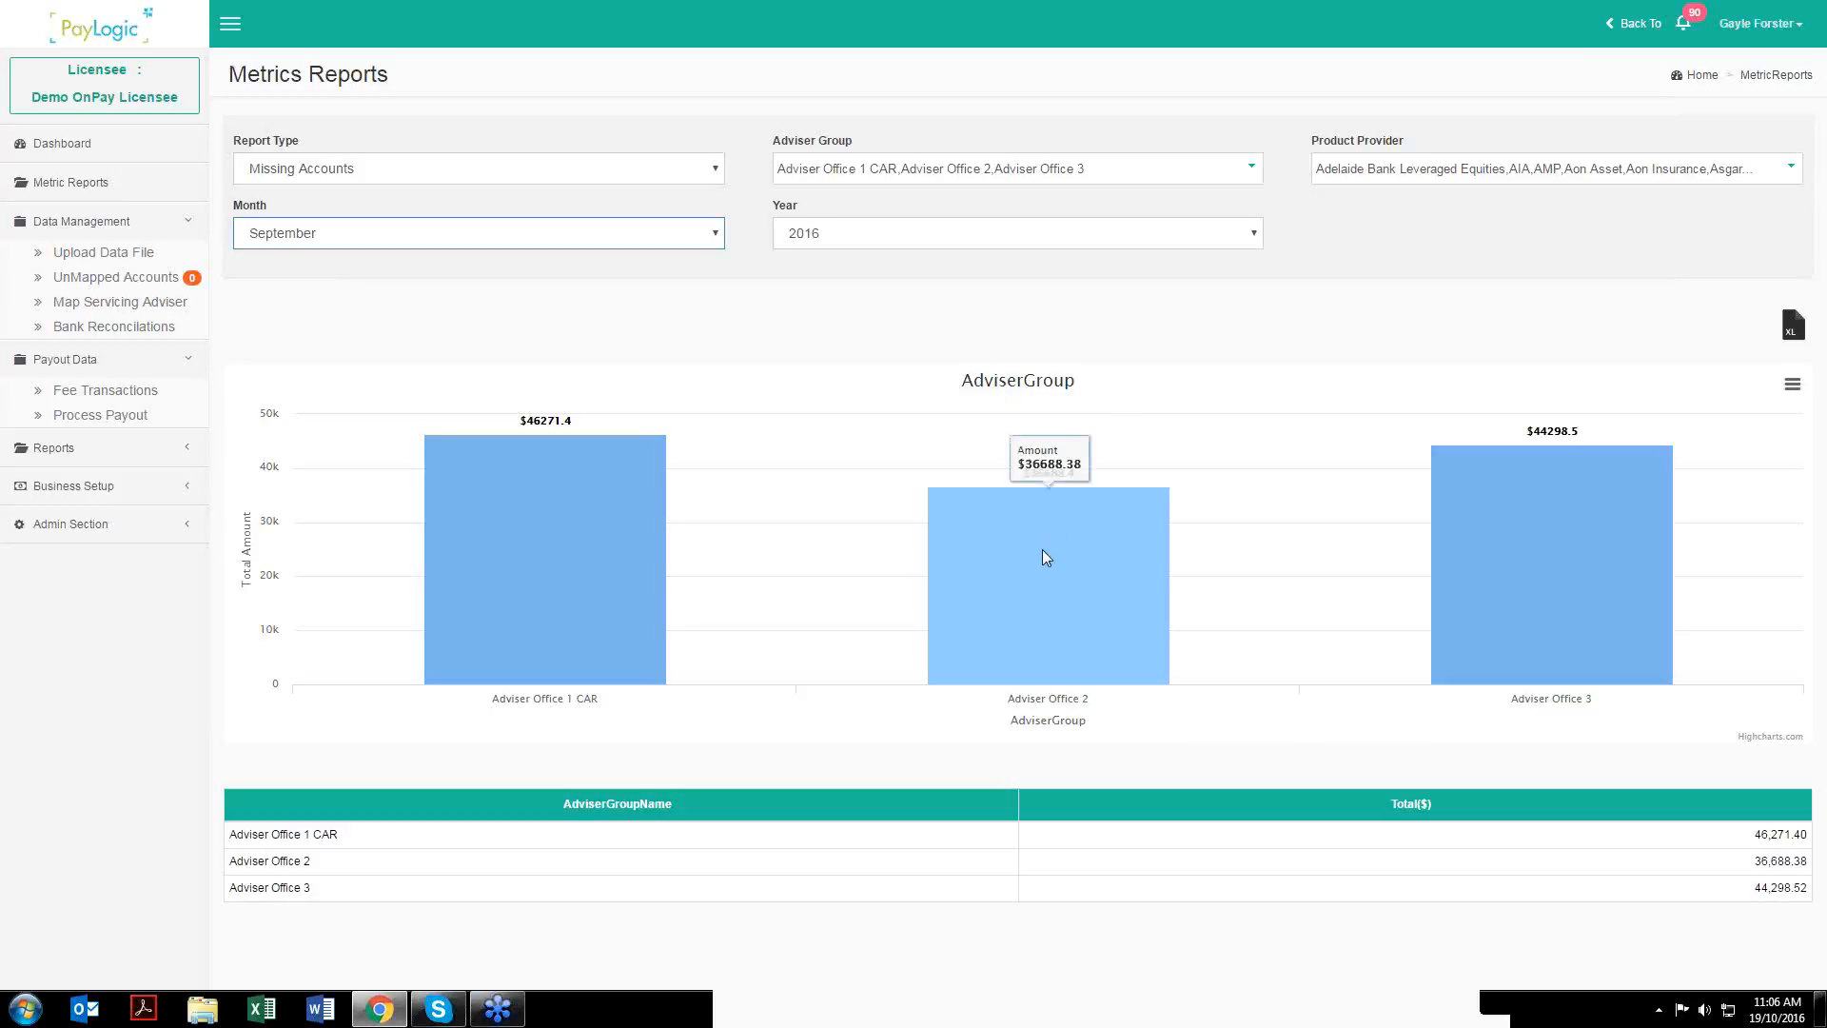
left_click(1044, 552)
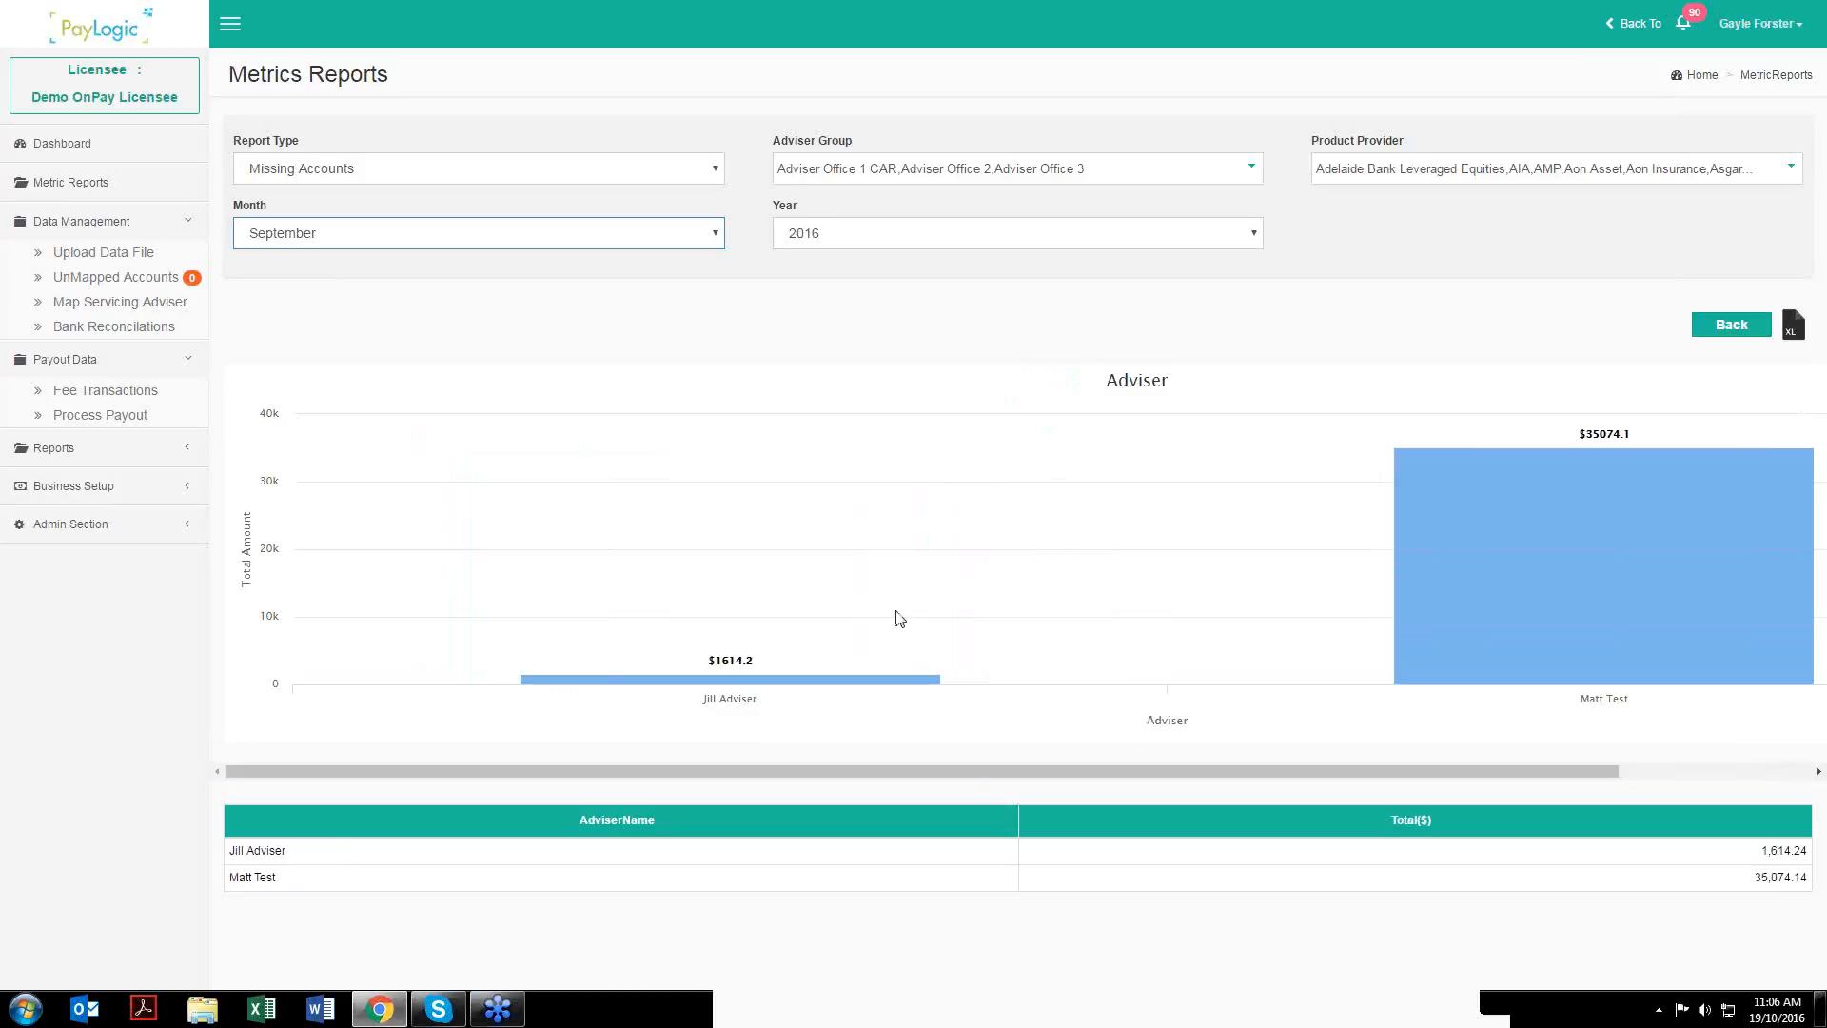
mouse_move(1469, 632)
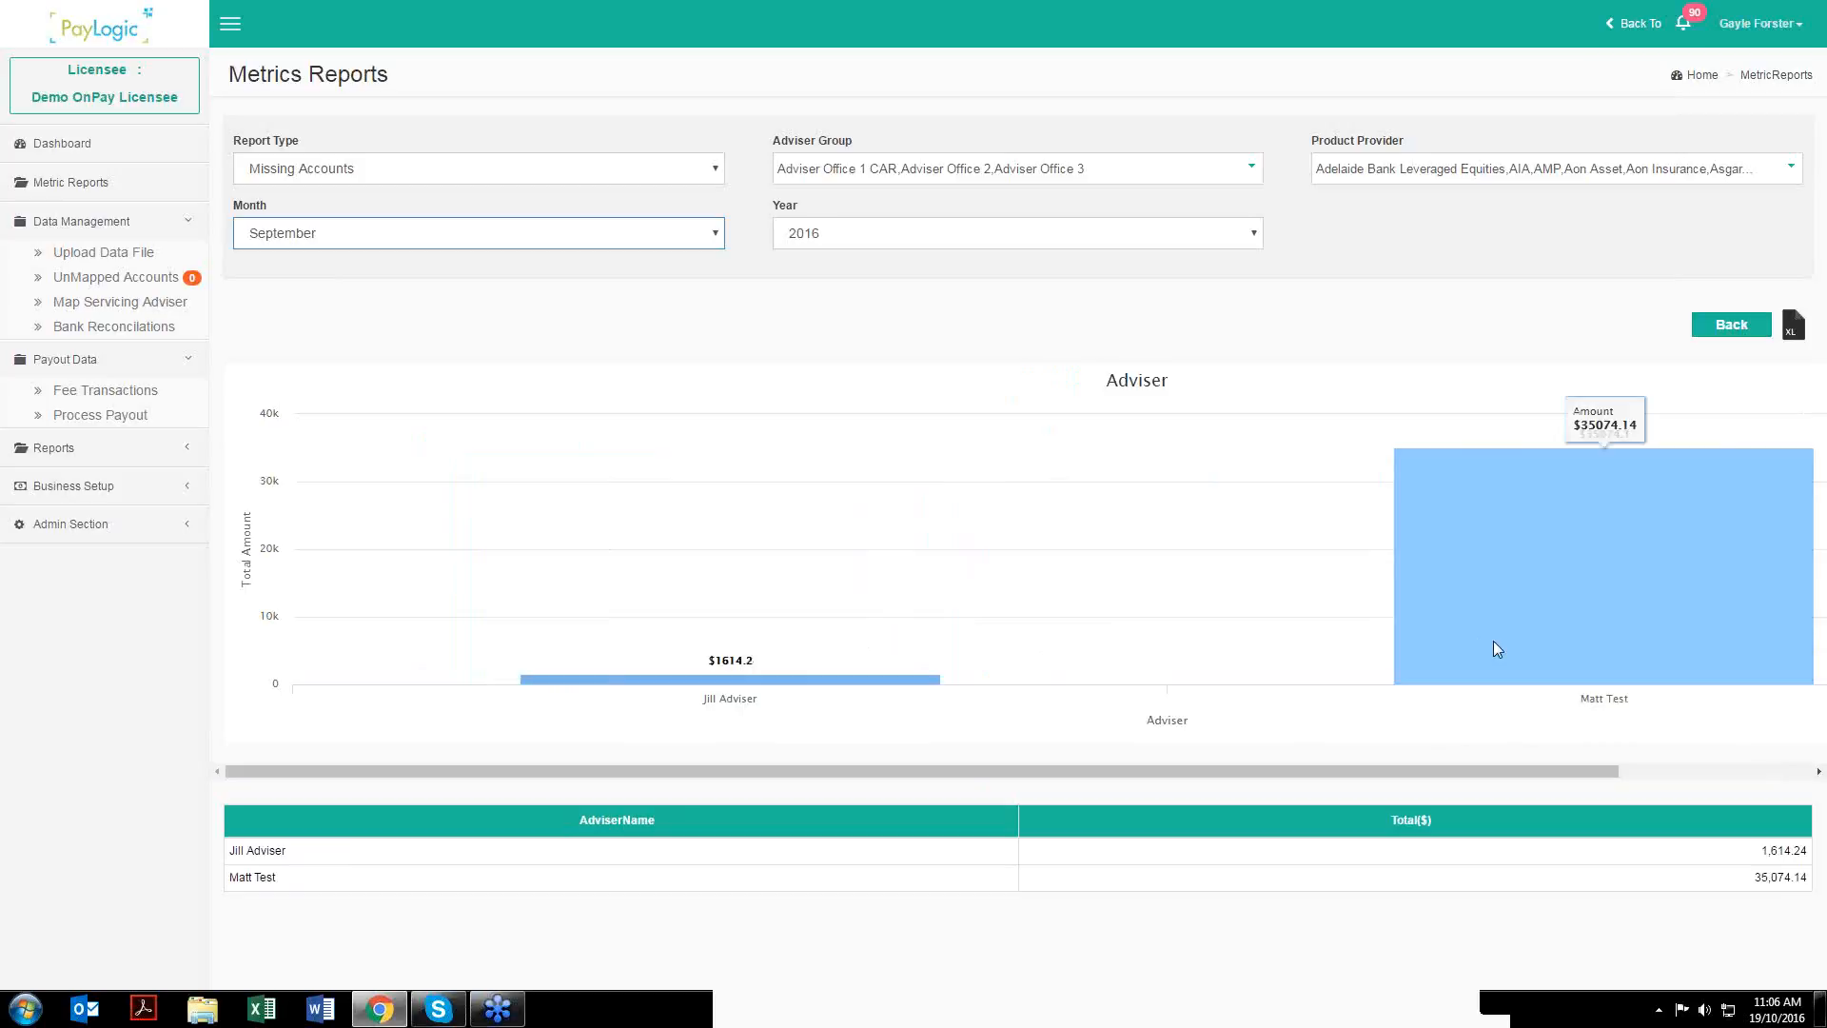
left_click(1584, 559)
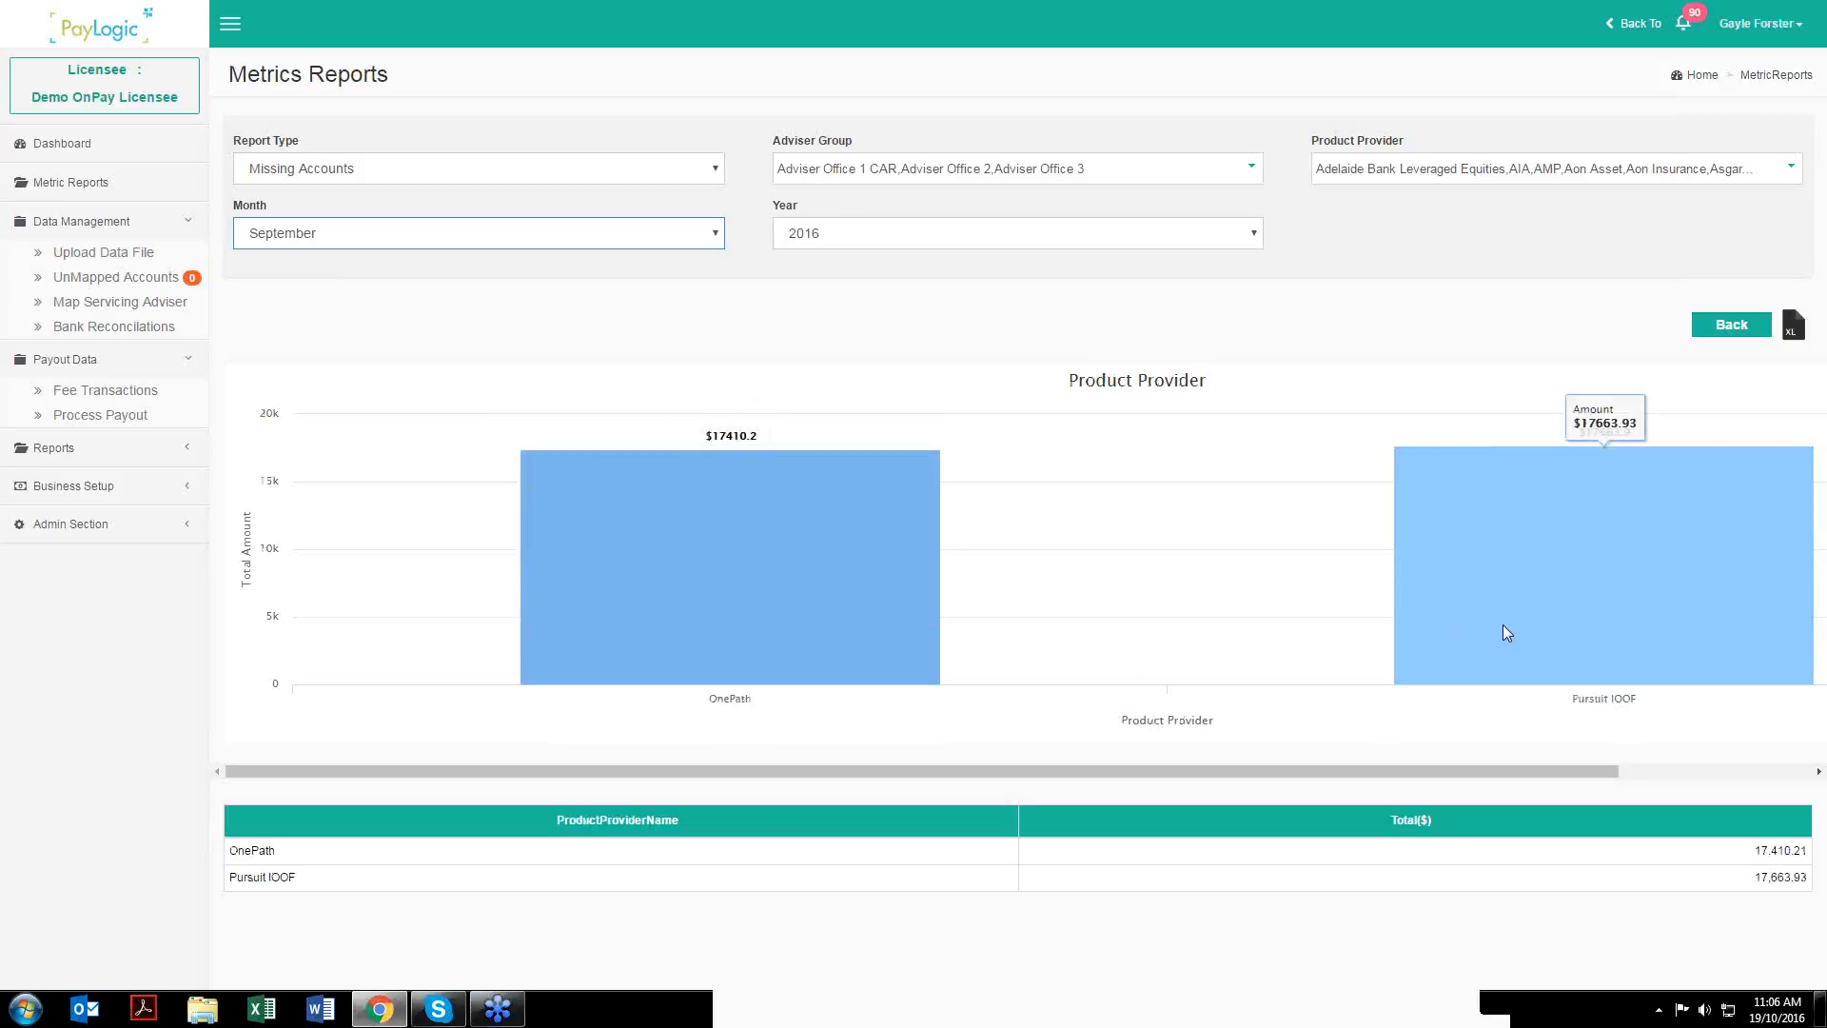
left_click(770, 571)
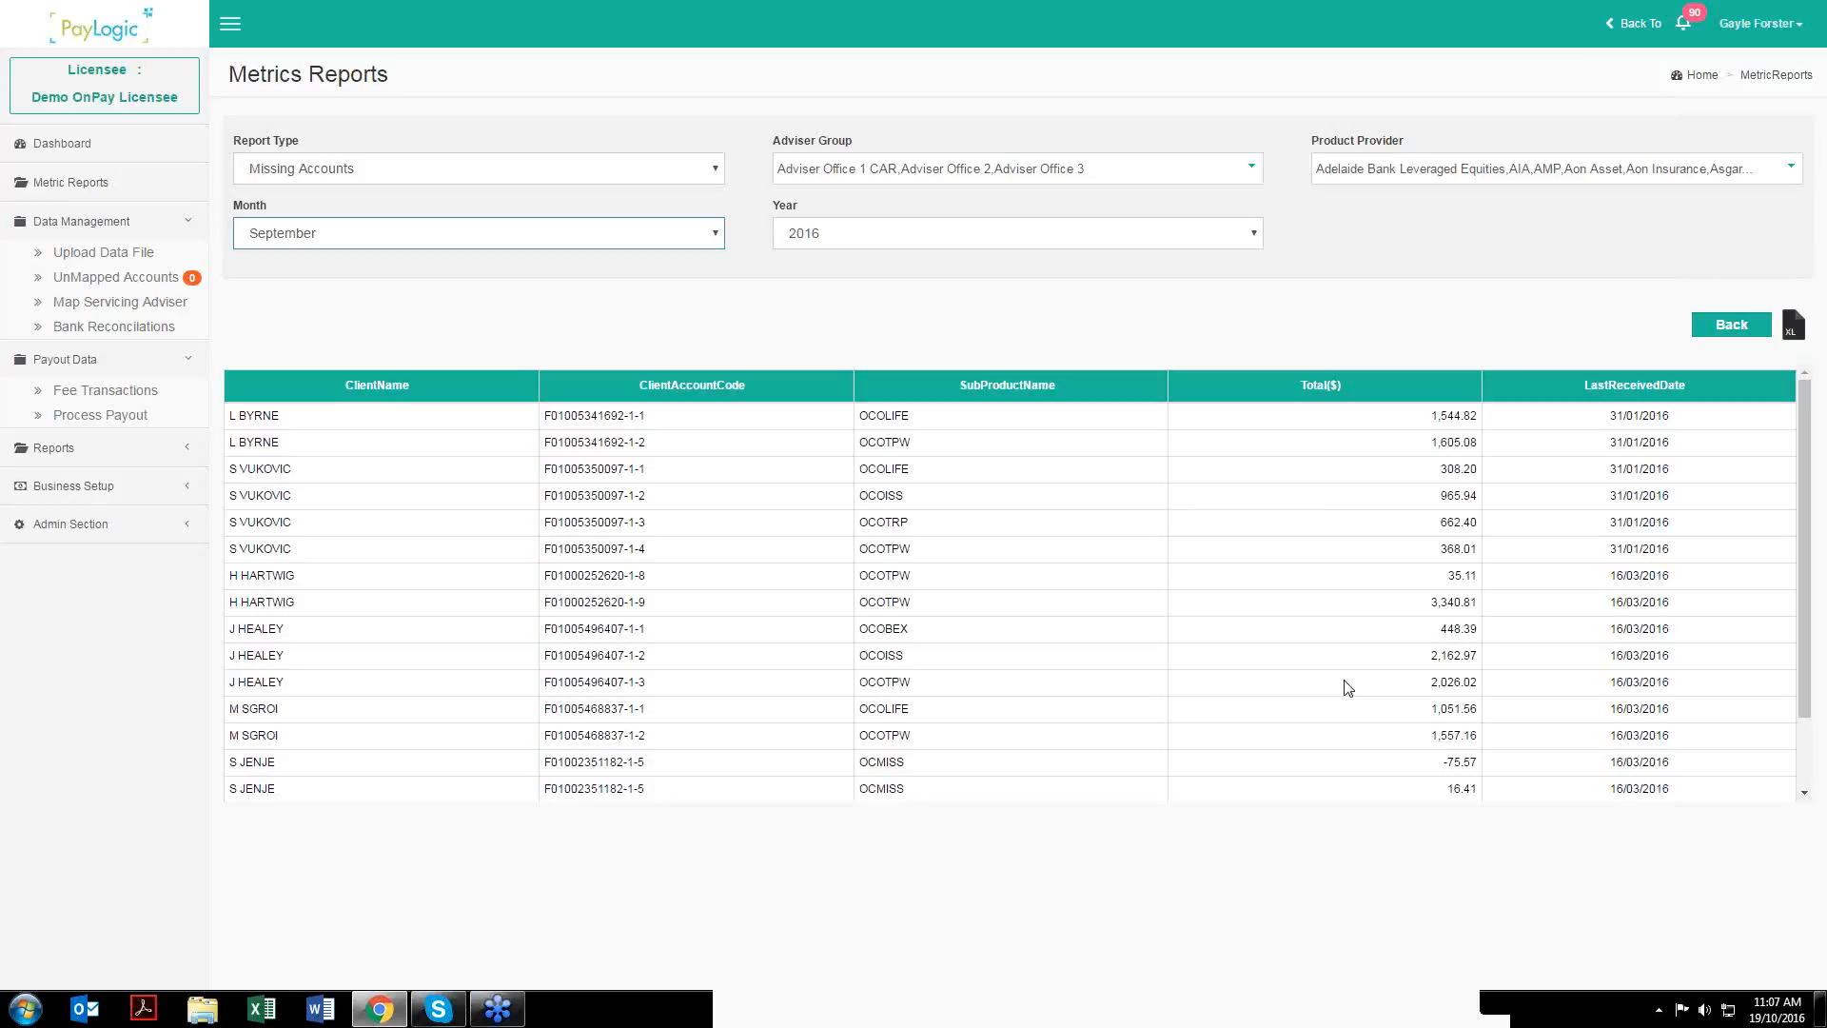
- Switch to the Adviser Office Revenue Analysis report and inspect the chart amounts for Adviser Office 1 CAR and Adviser Office 2
left_click(539, 180)
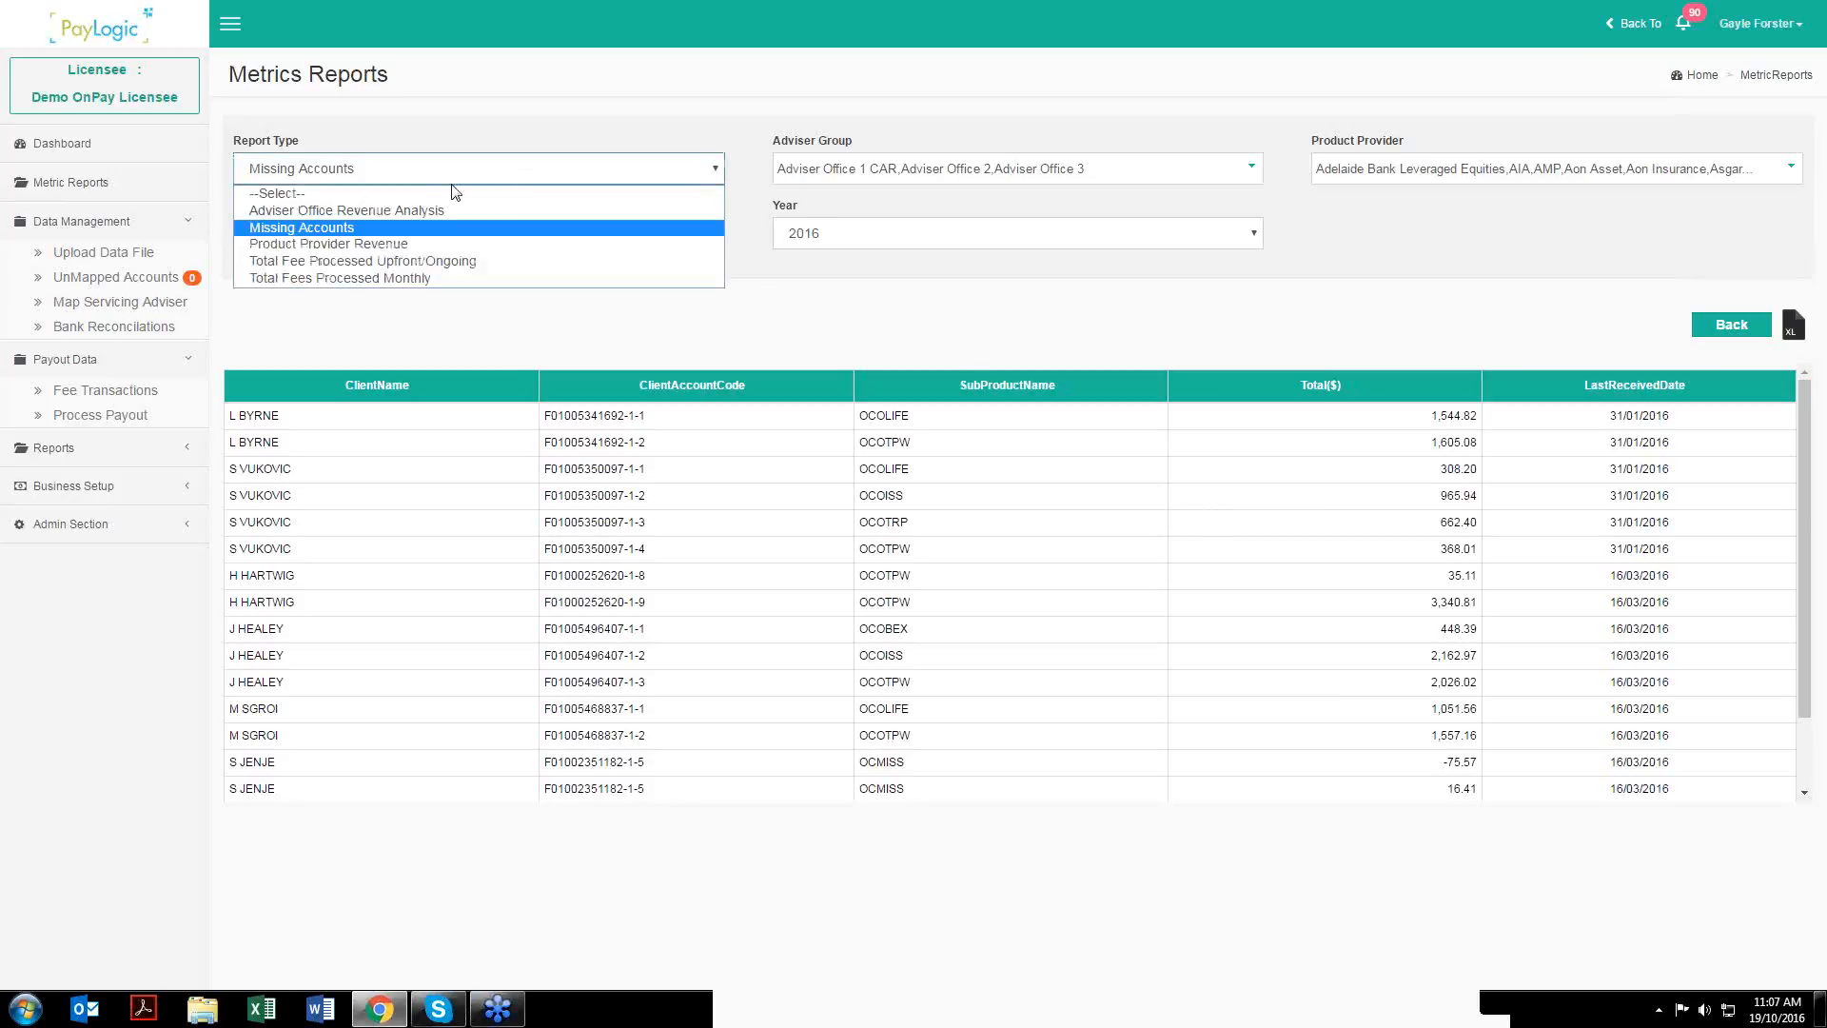
left_click(348, 214)
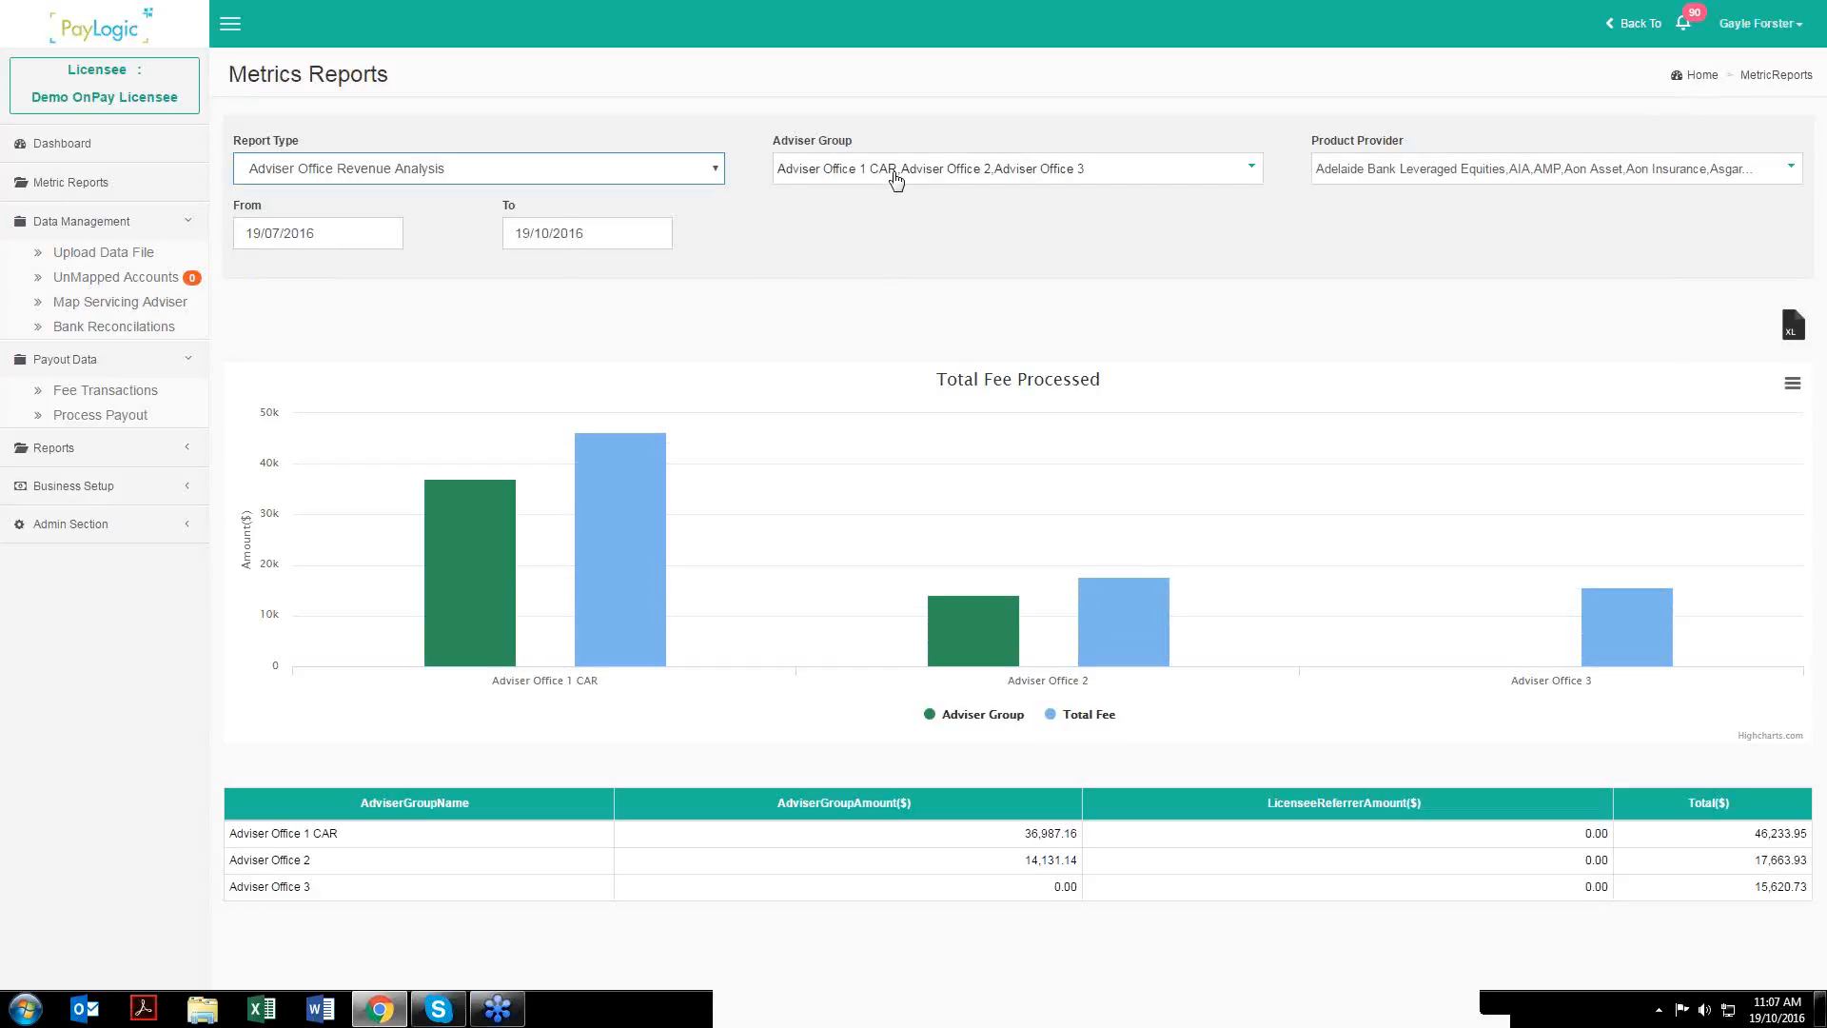
mouse_move(506, 488)
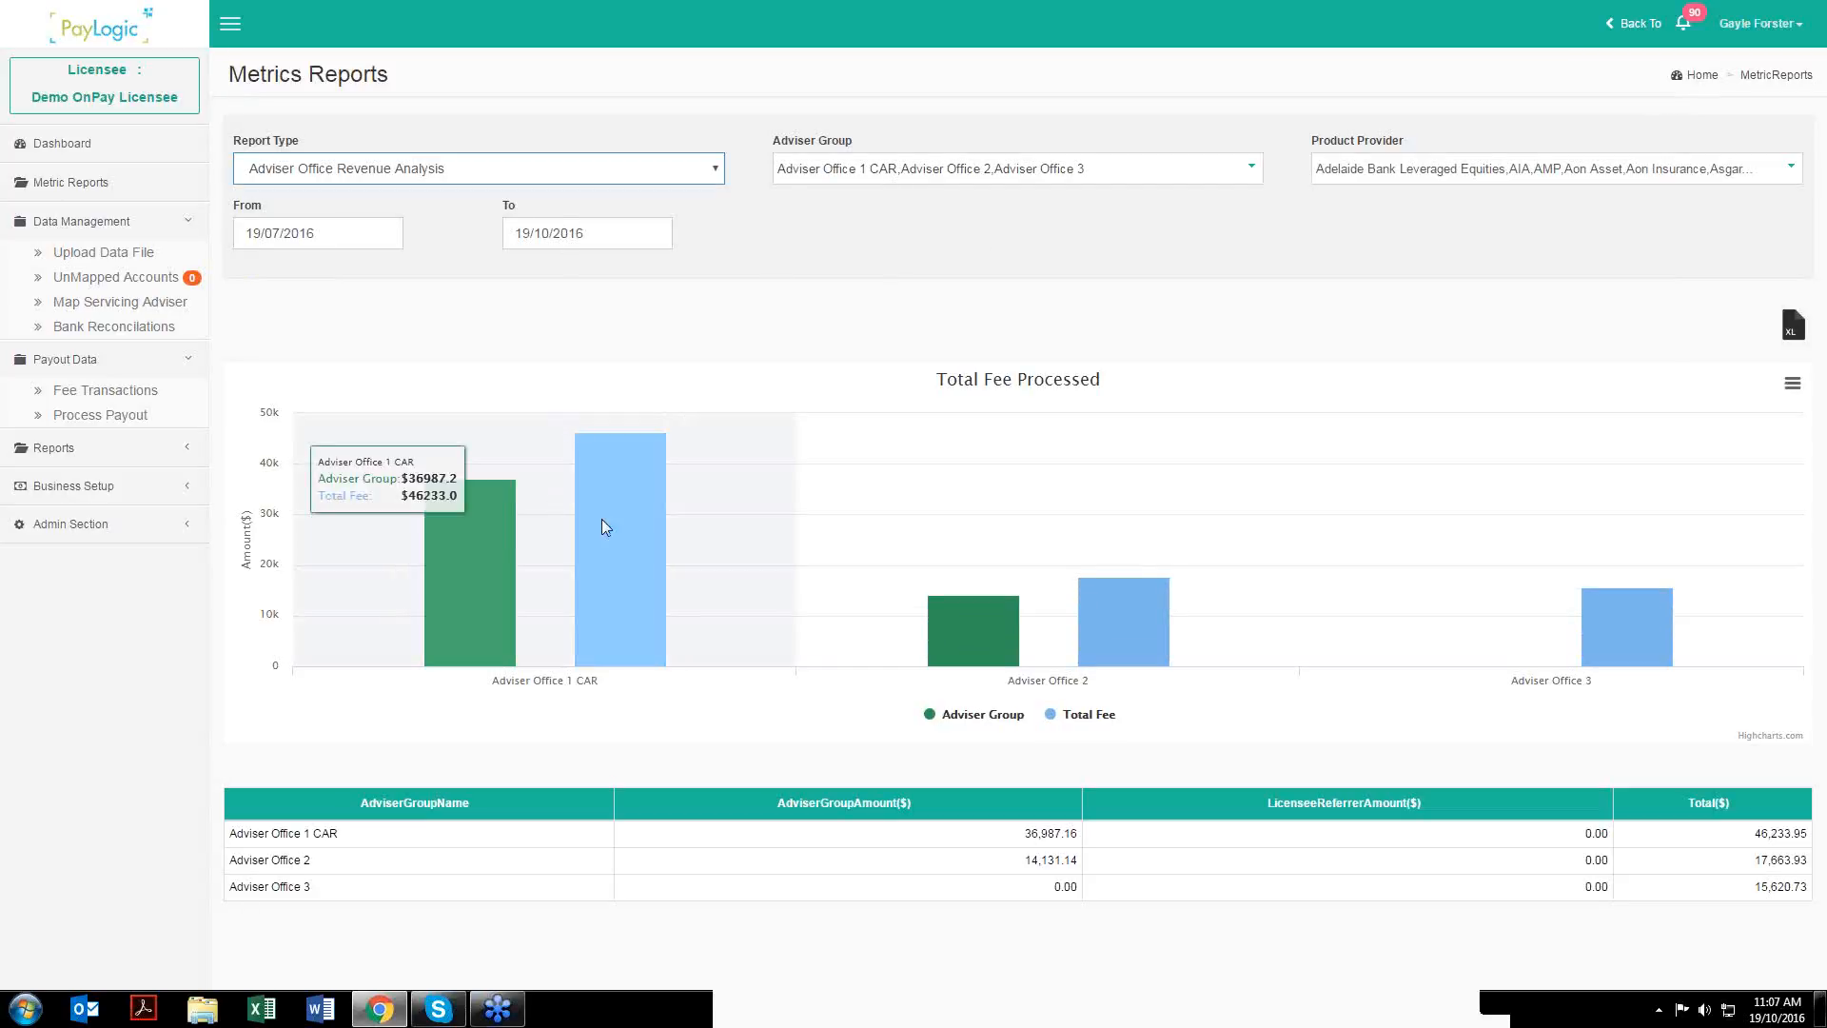
mouse_move(917, 538)
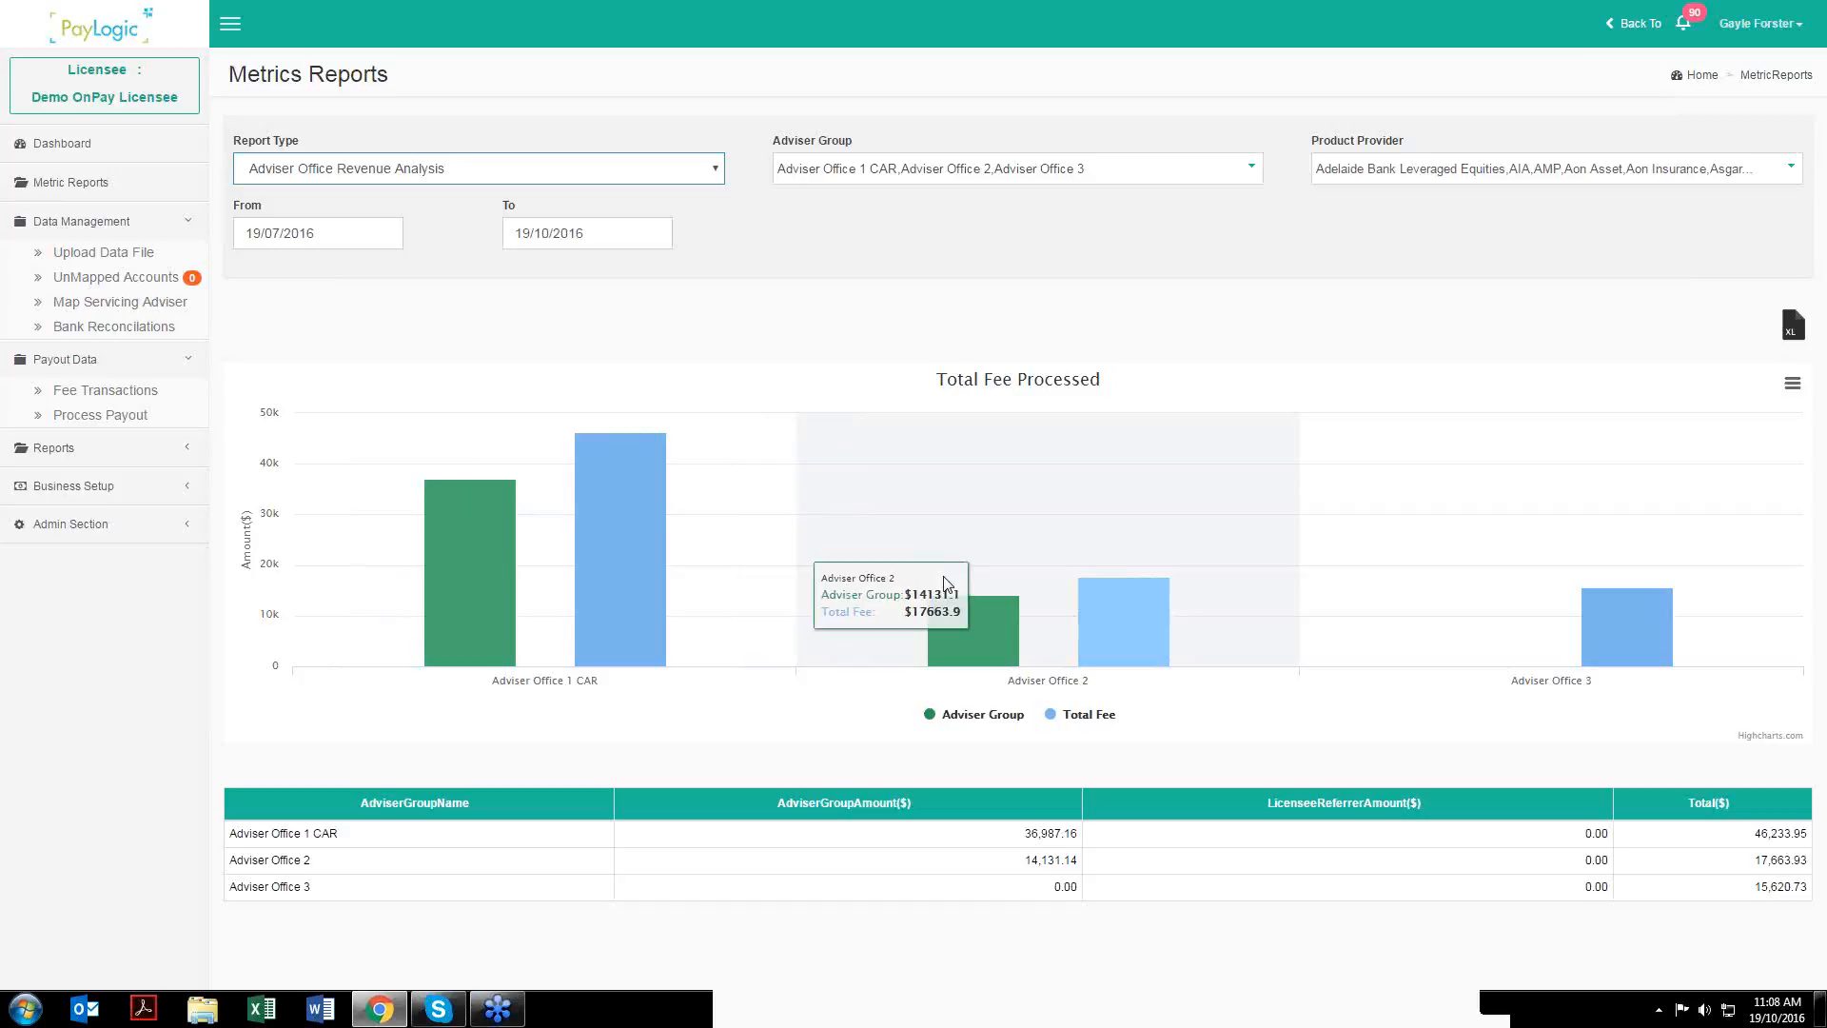
- Switch to the Product Provider Revenue report and inspect the Macquarie Wrap amount in the chart
left_click(620, 178)
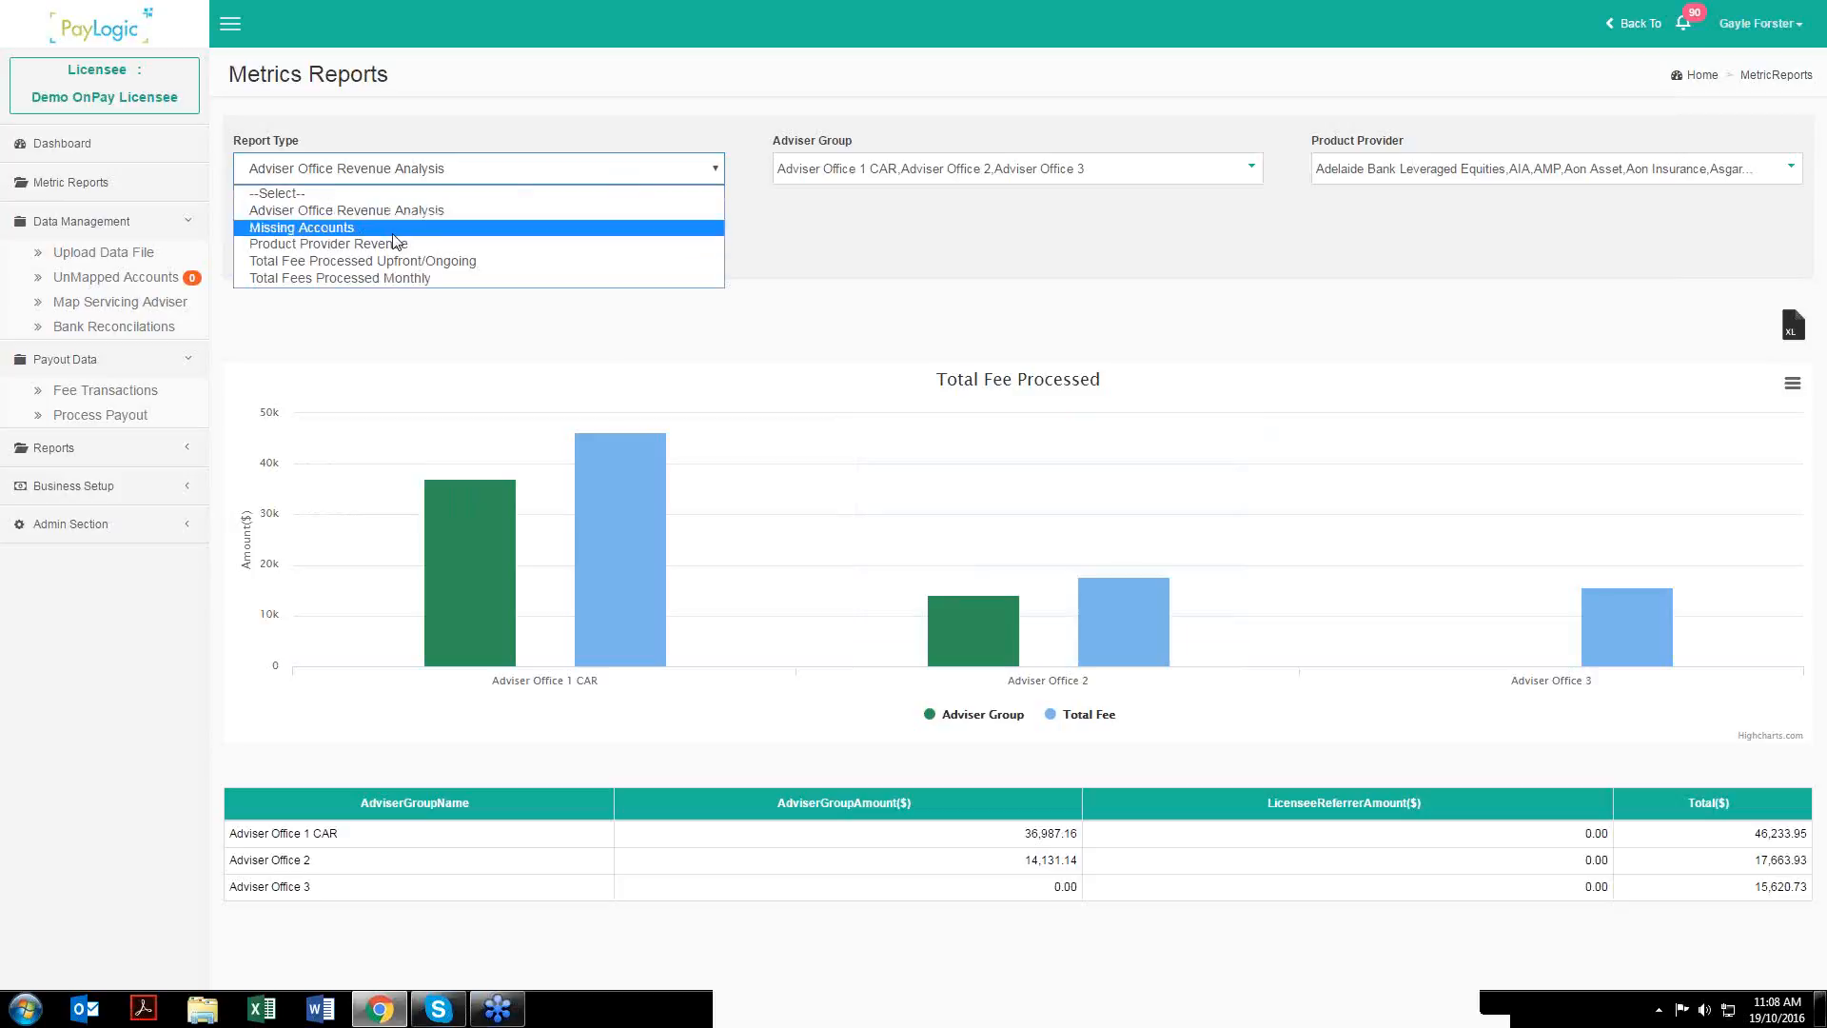
left_click(355, 246)
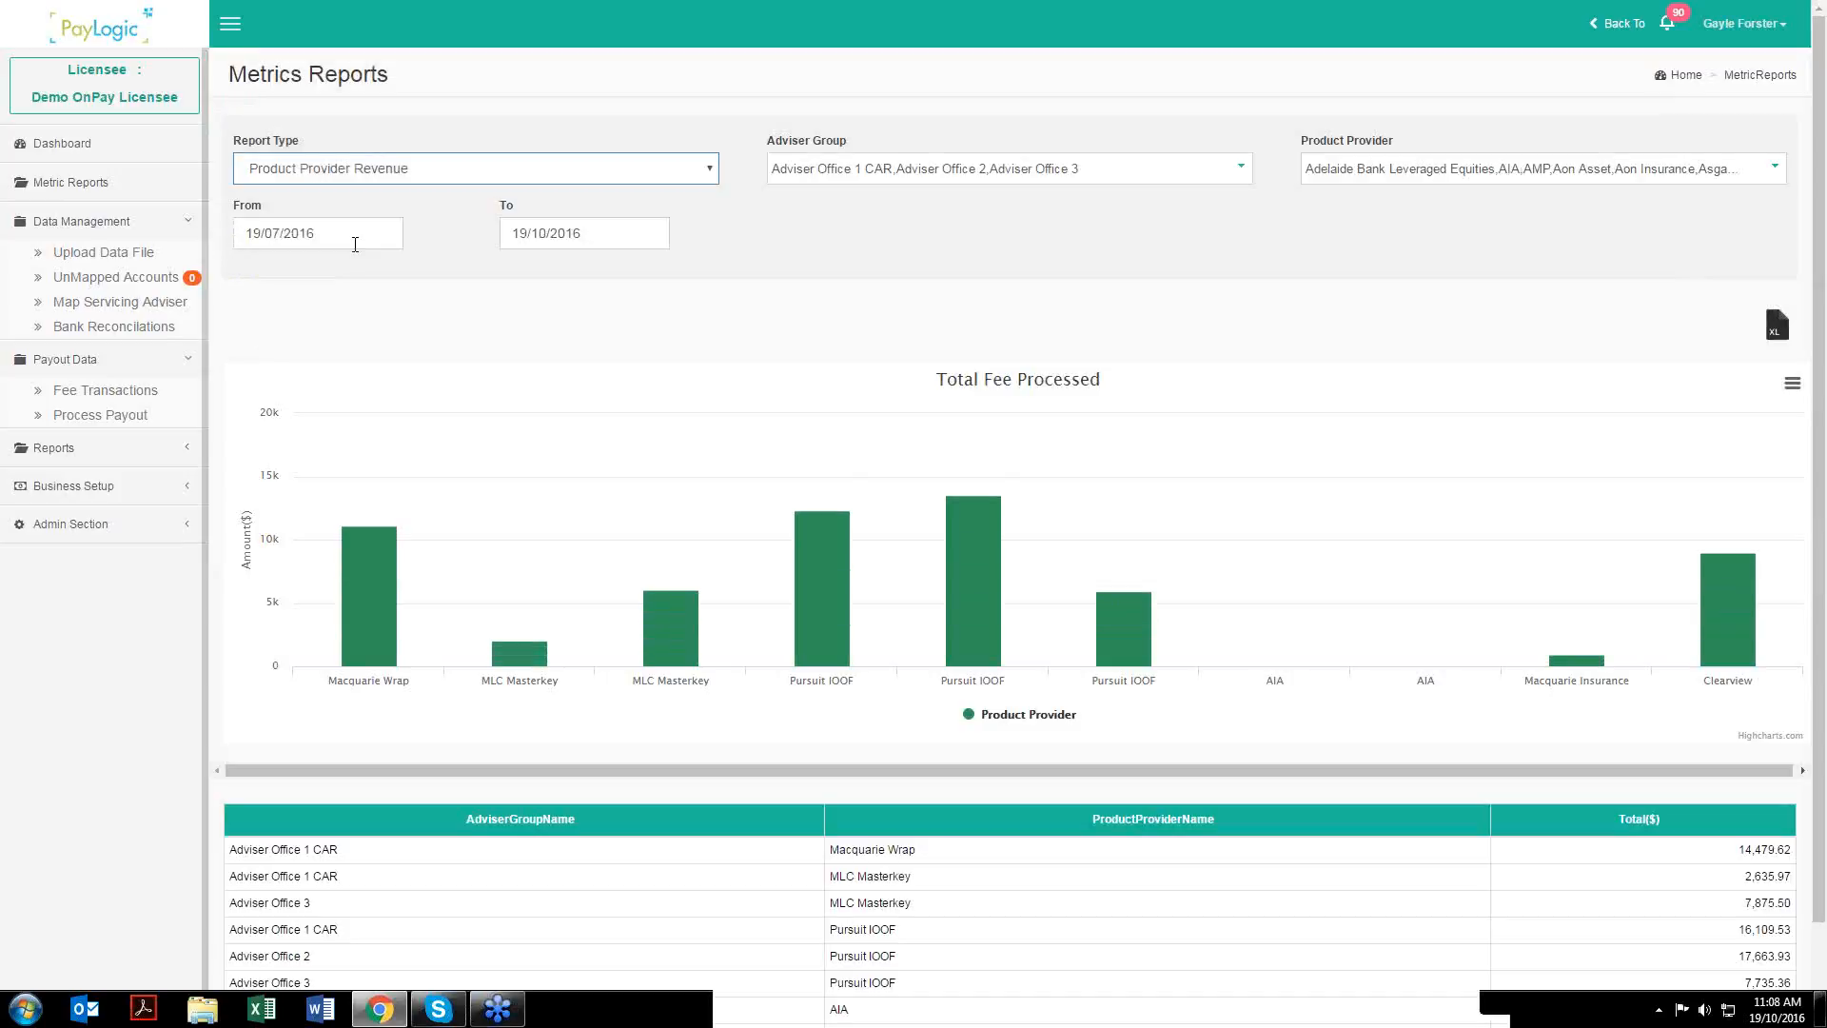
mouse_move(369, 497)
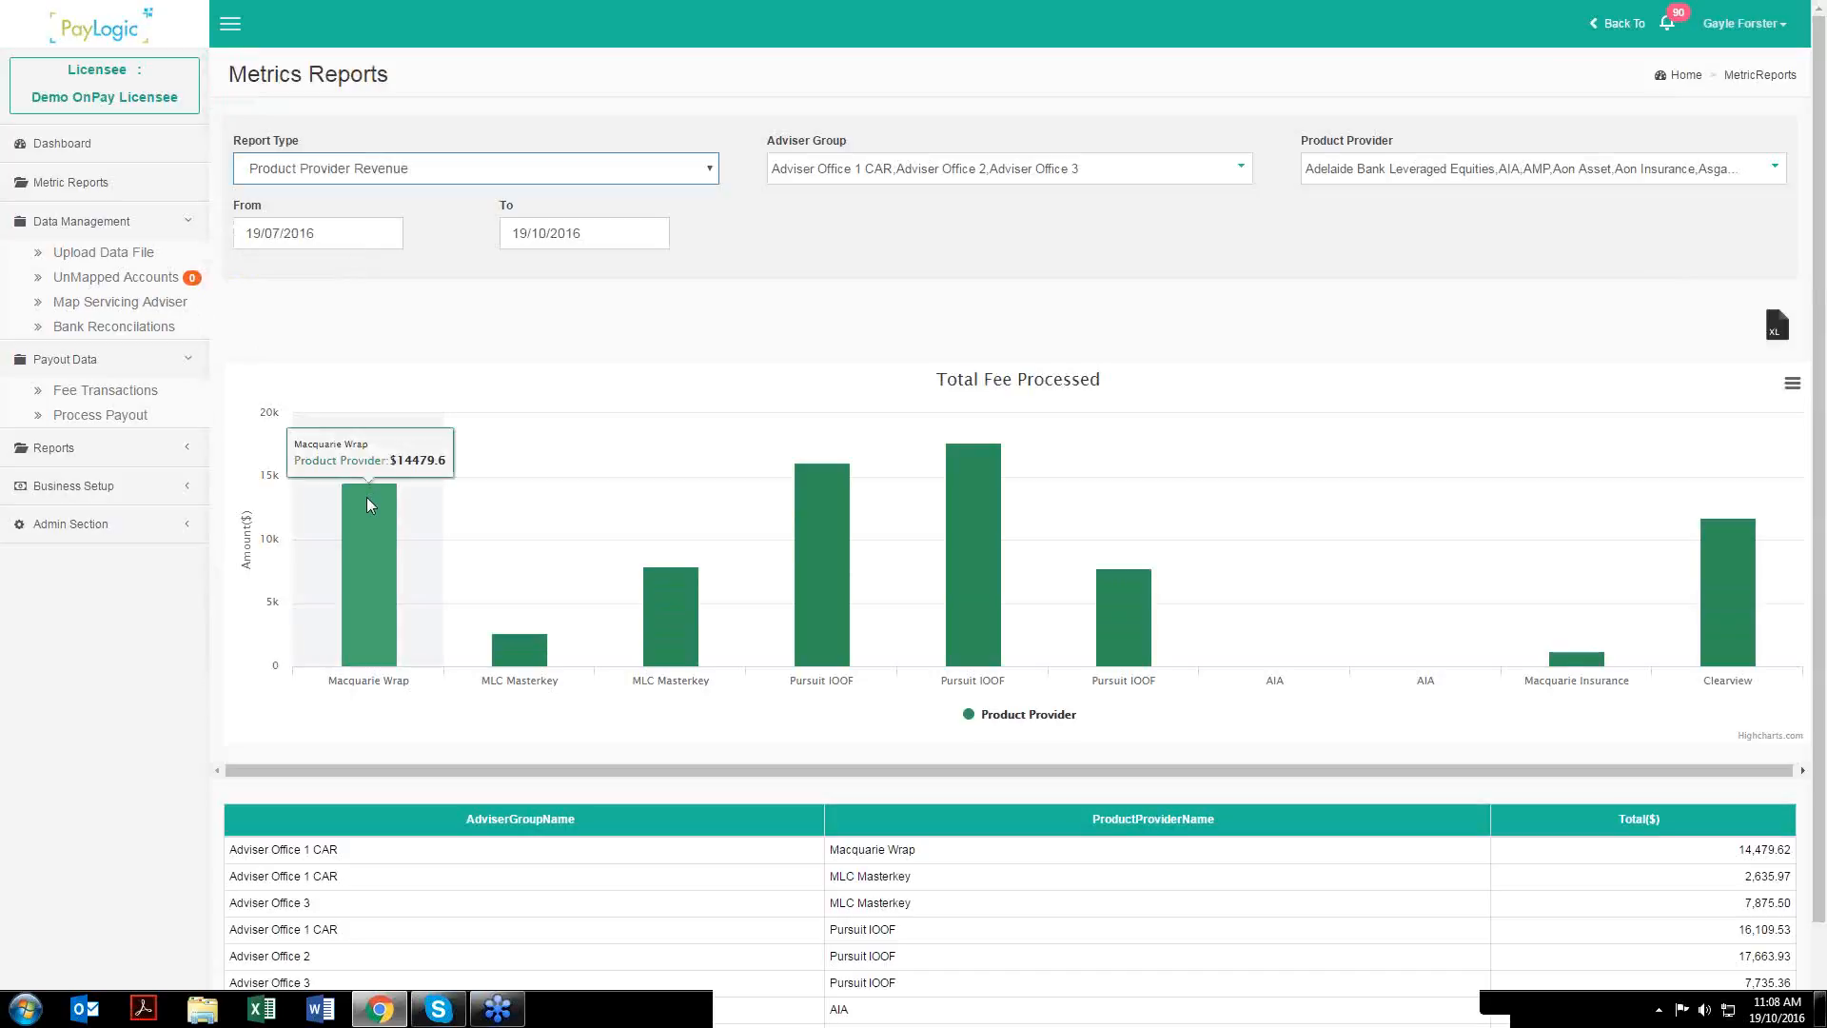
- View the From and To date calendars of the Product Provider Revenue report without picking other dates
left_click(381, 233)
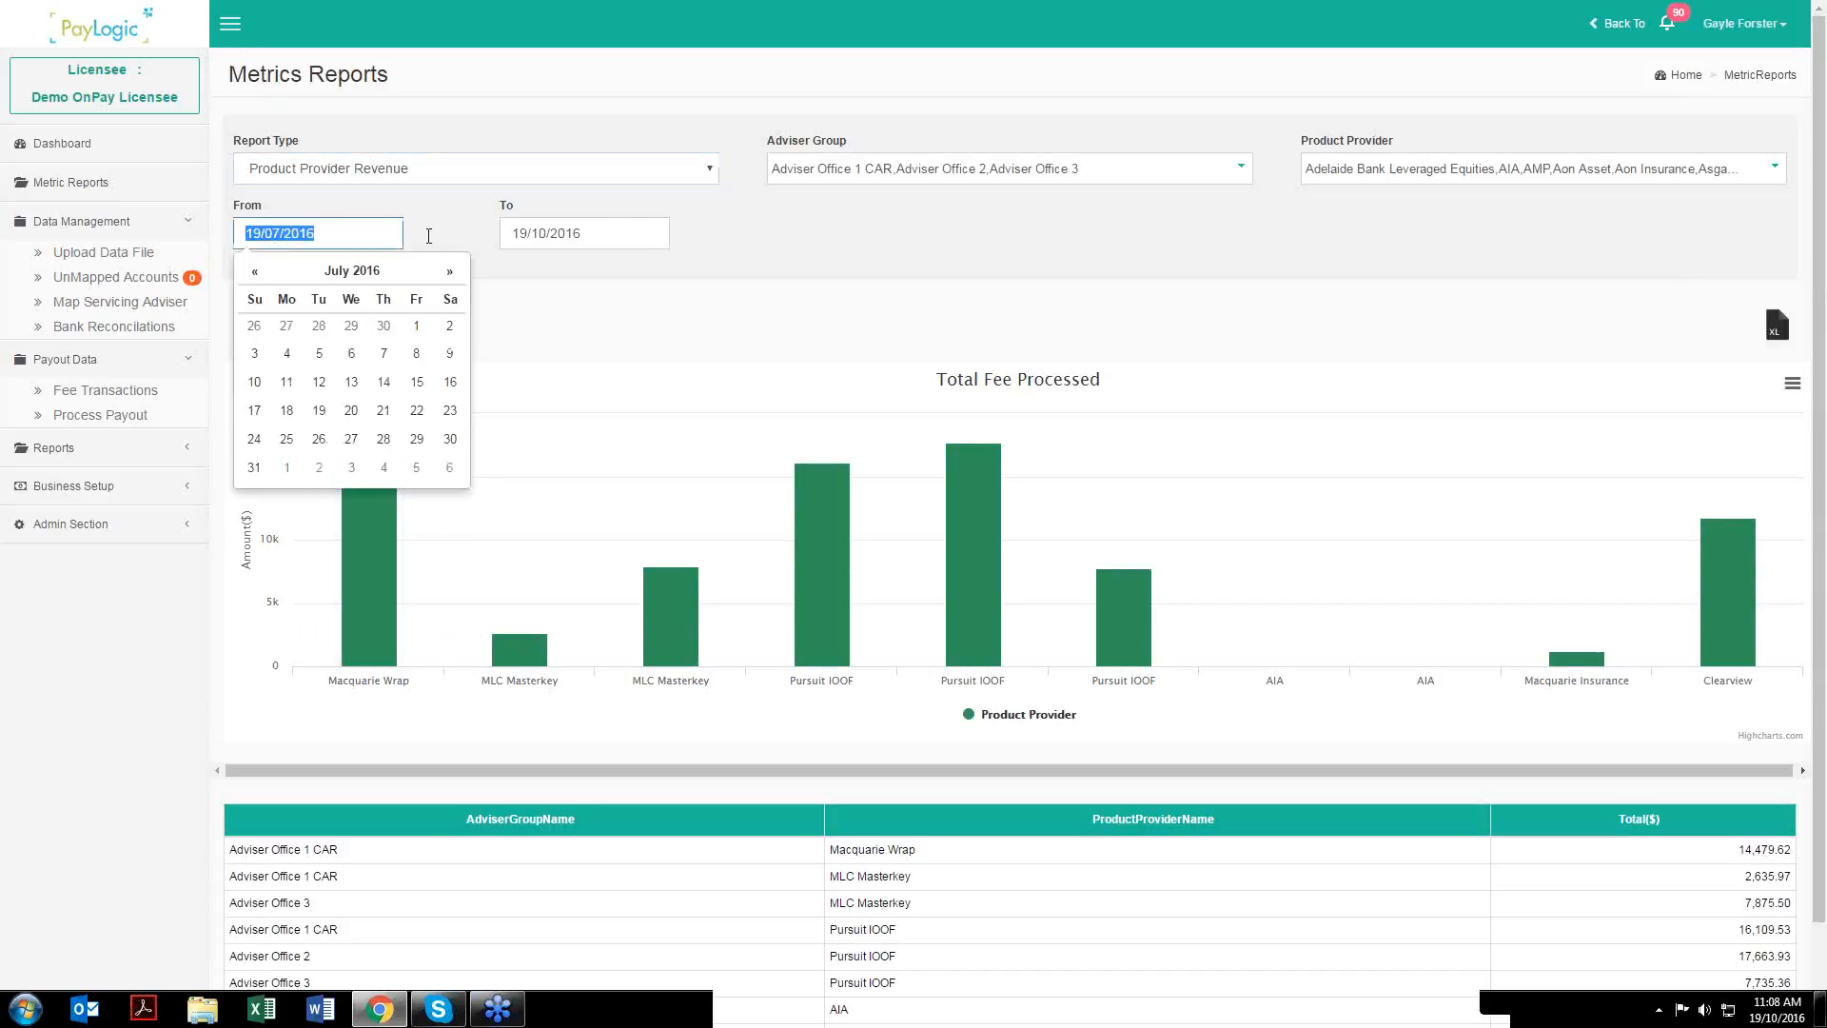
left_click(504, 236)
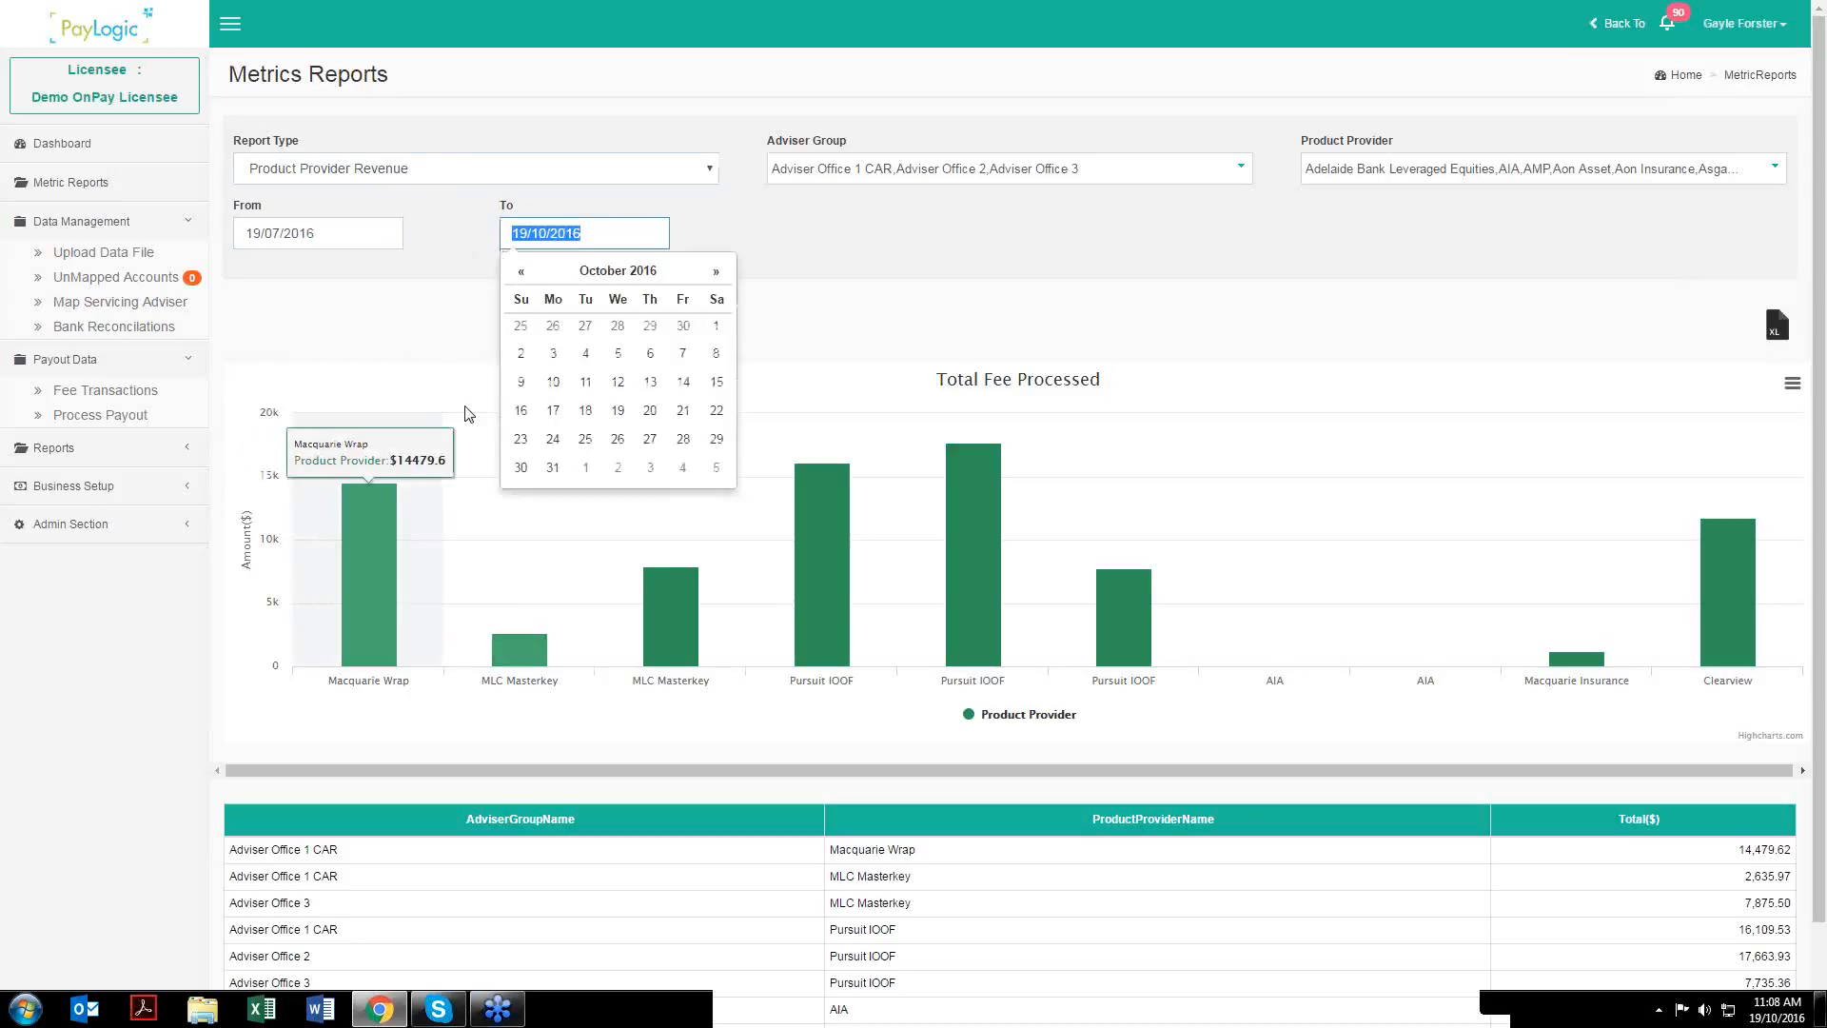
left_click(441, 339)
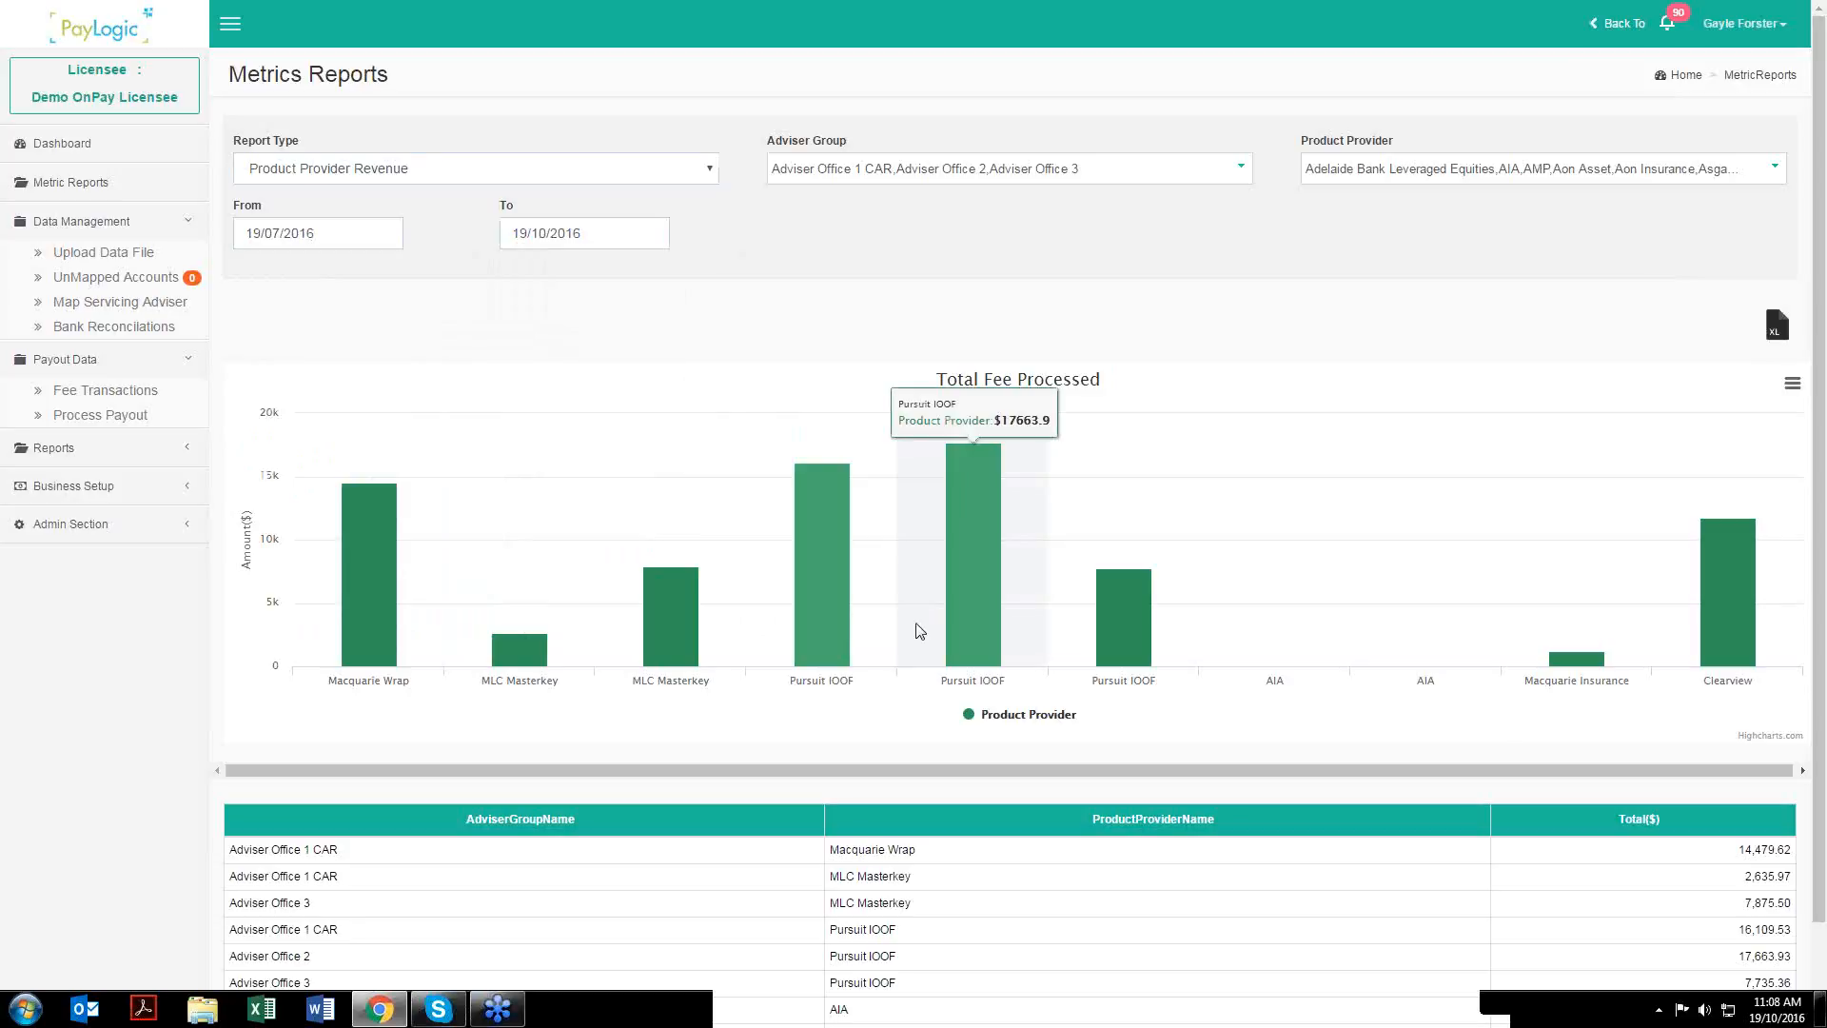
- Generate the Total Fee Processed Upfront/Ongoing report, followed by the Total Fees Processed Monthly report, and inspect the monthly amounts
left_click(465, 175)
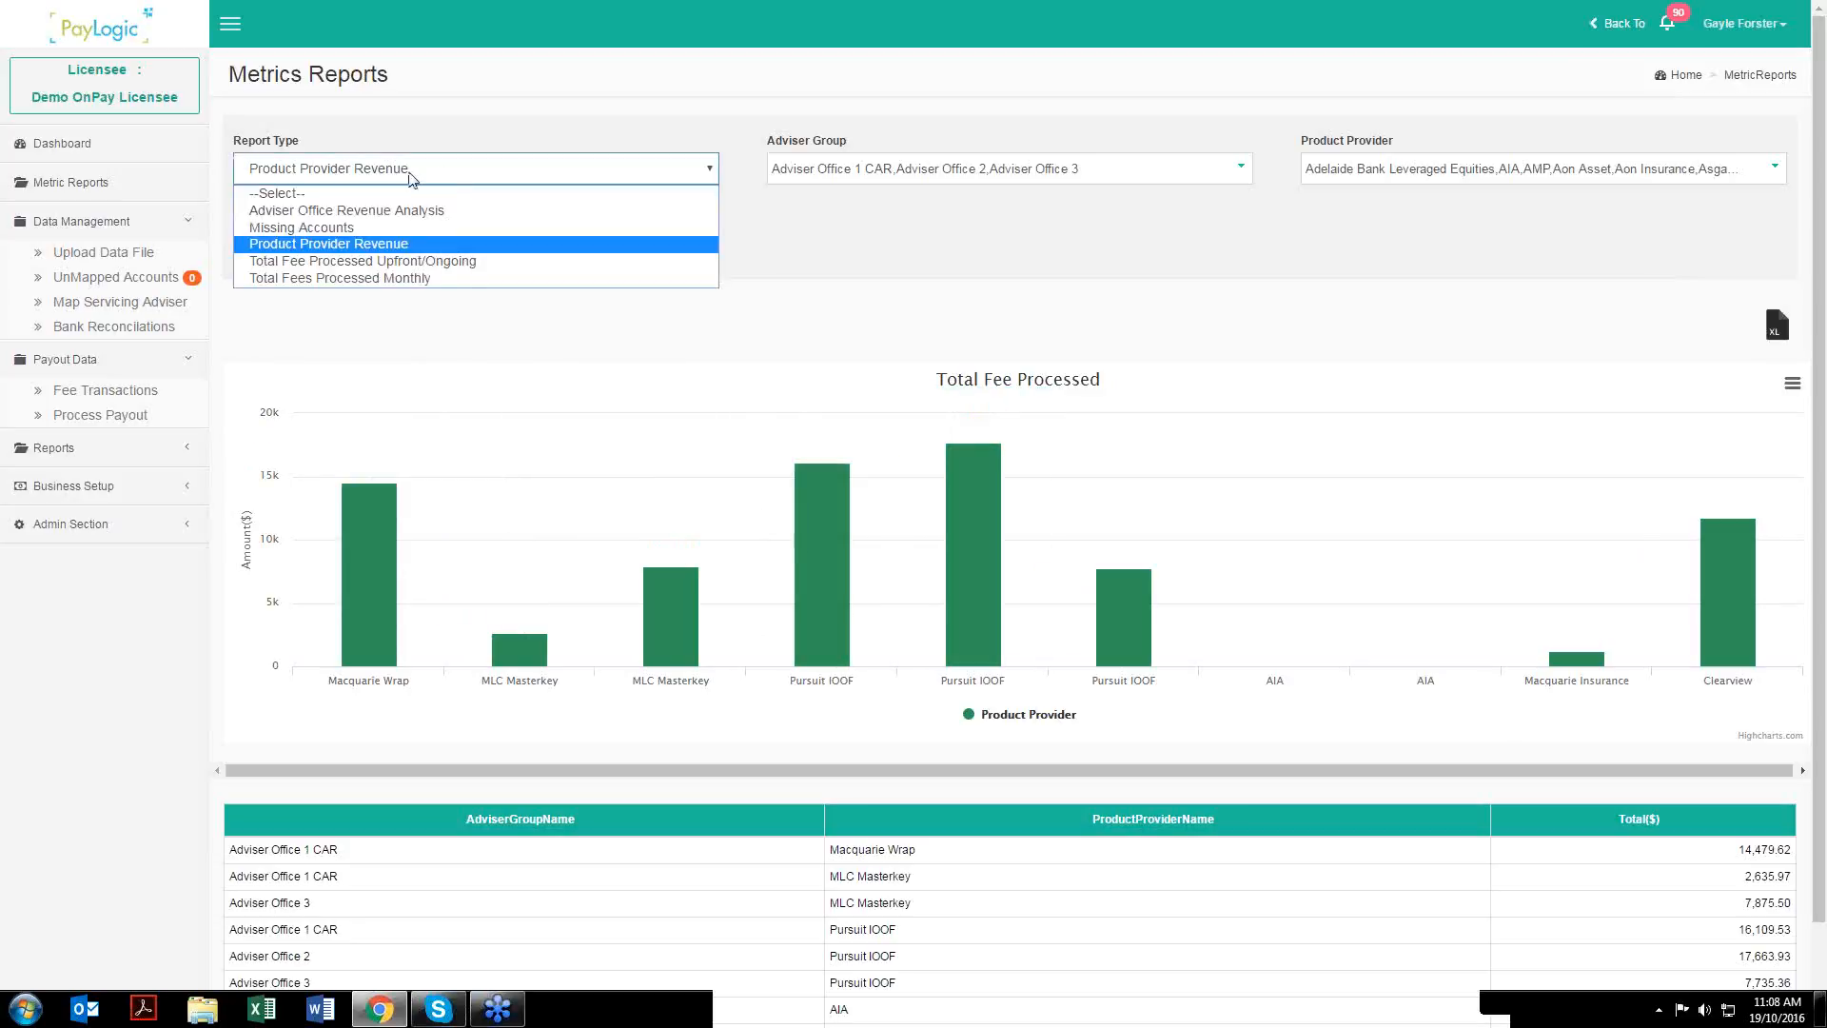
left_click(415, 261)
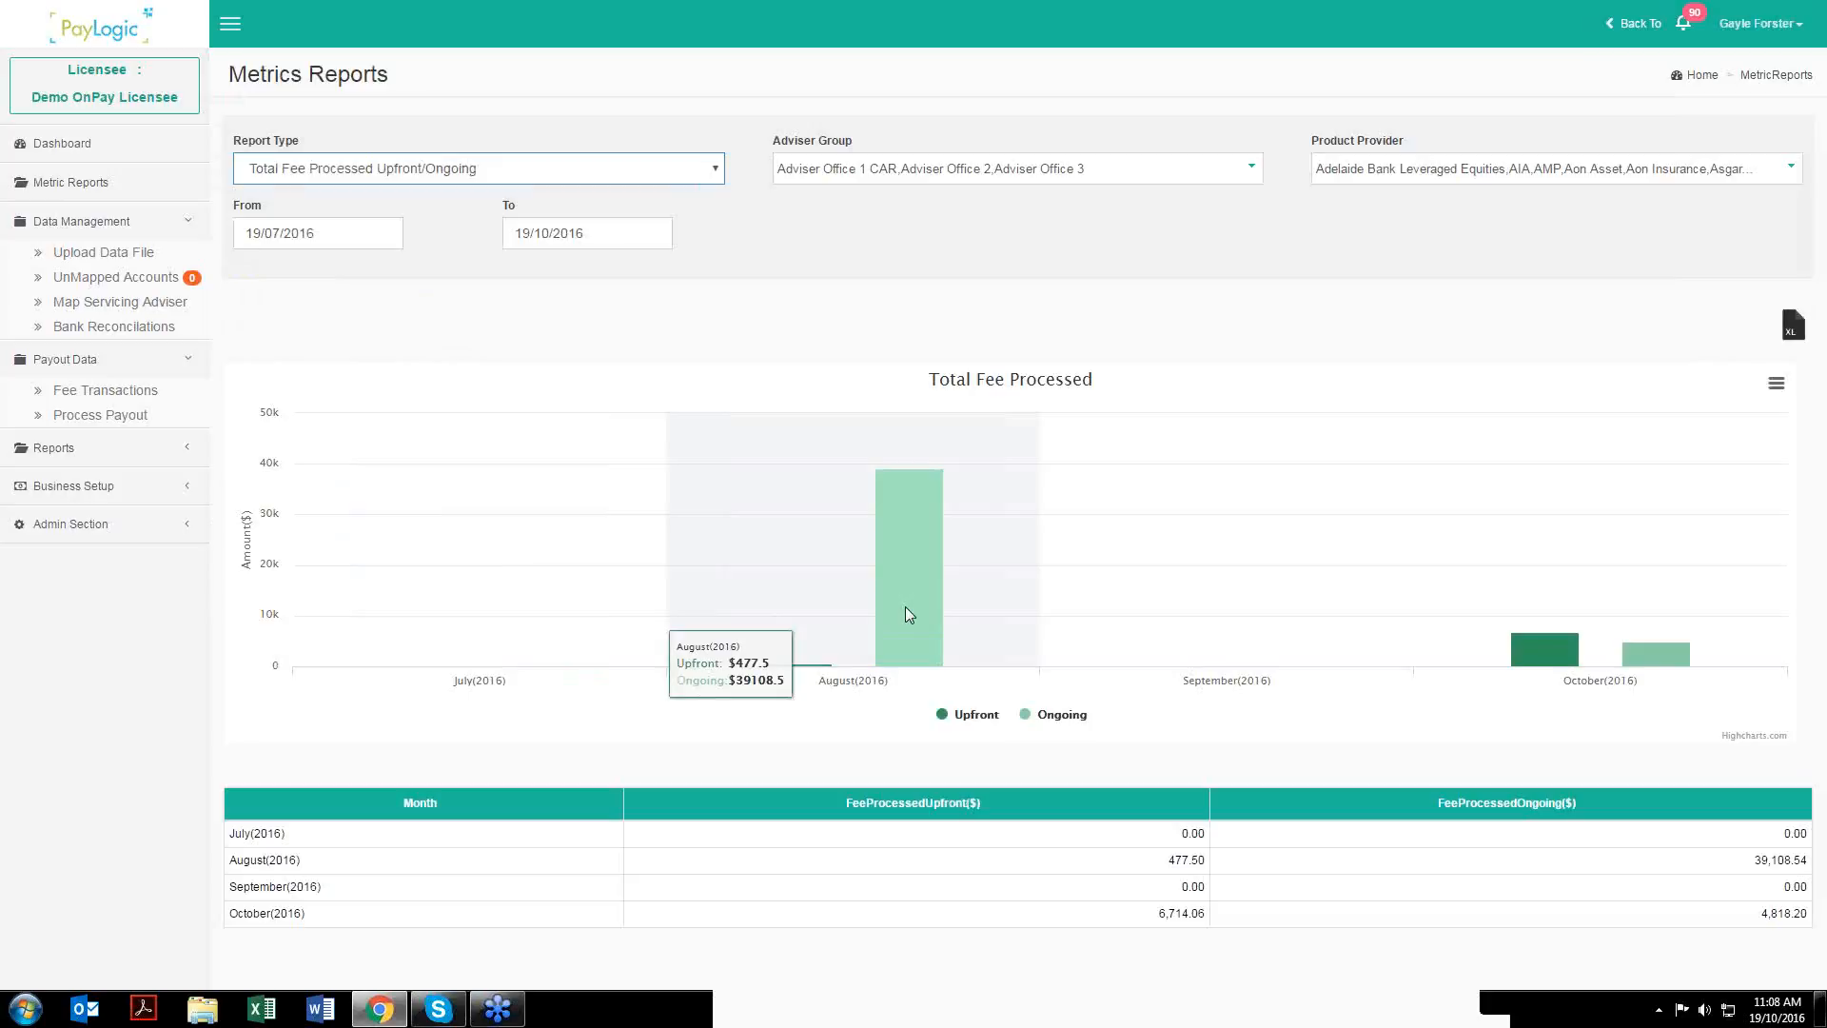
left_click(521, 179)
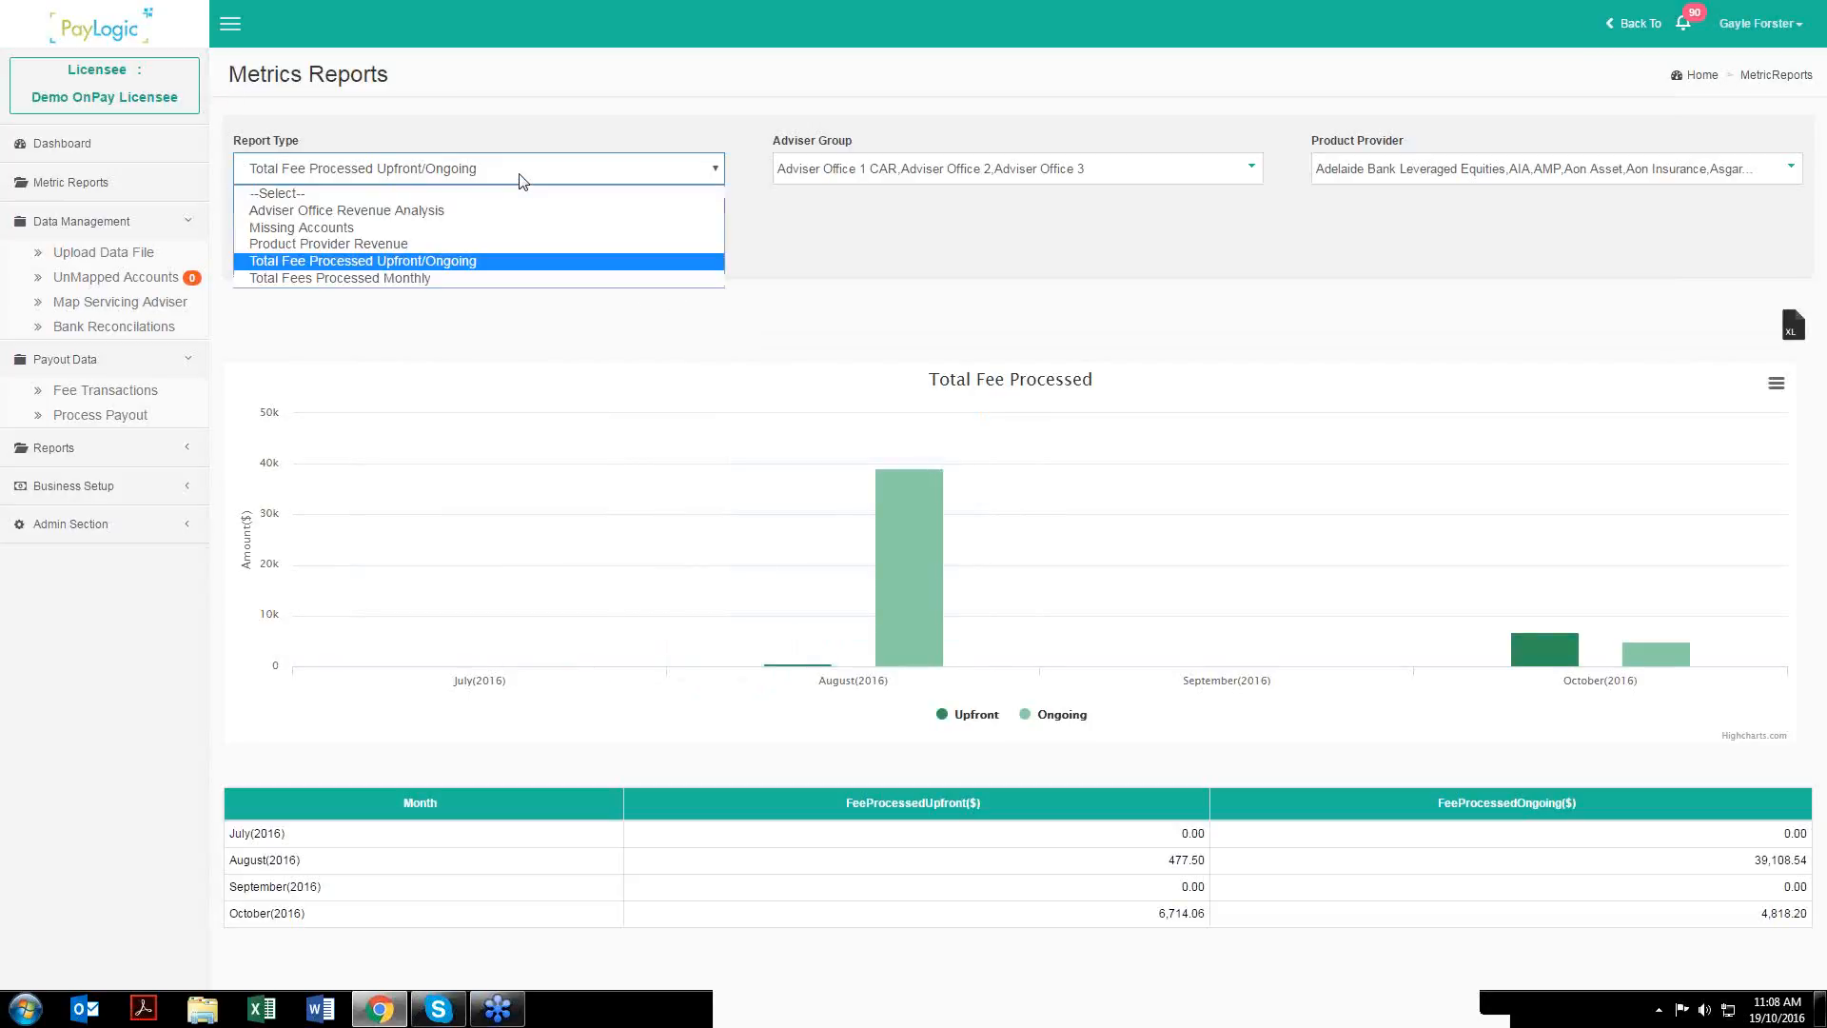
left_click(357, 280)
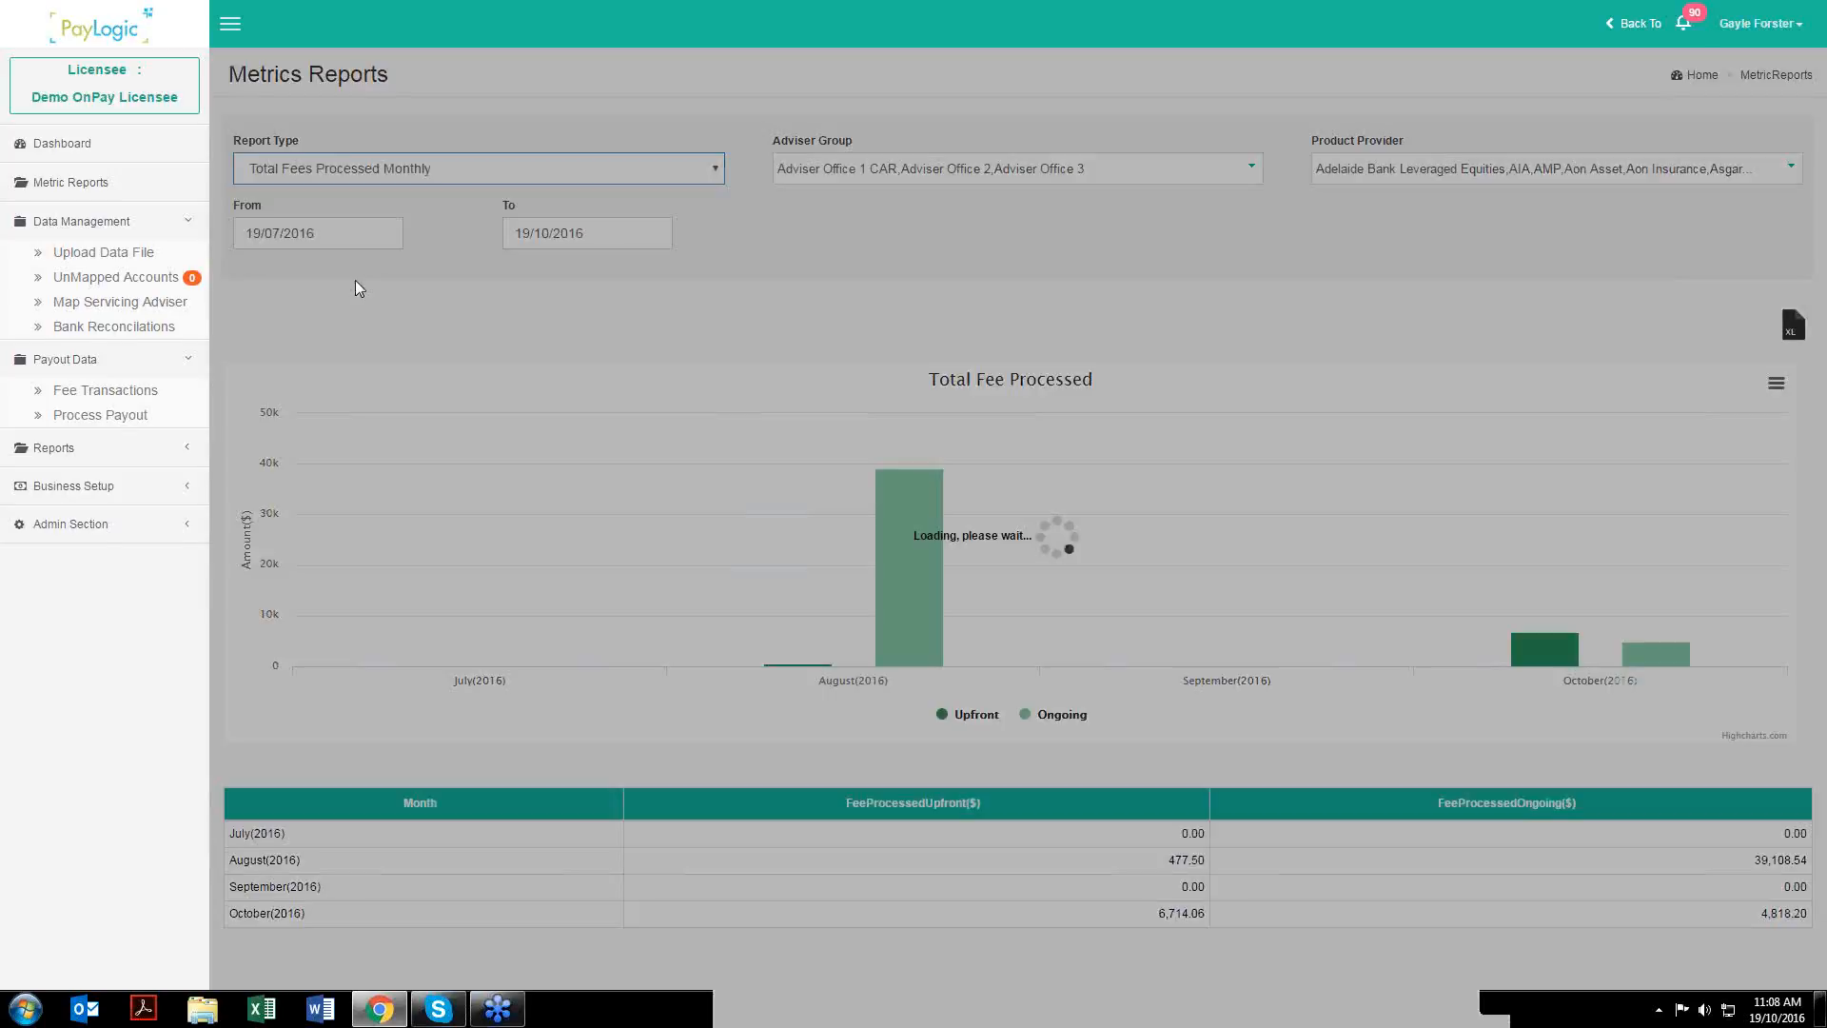
mouse_move(506, 456)
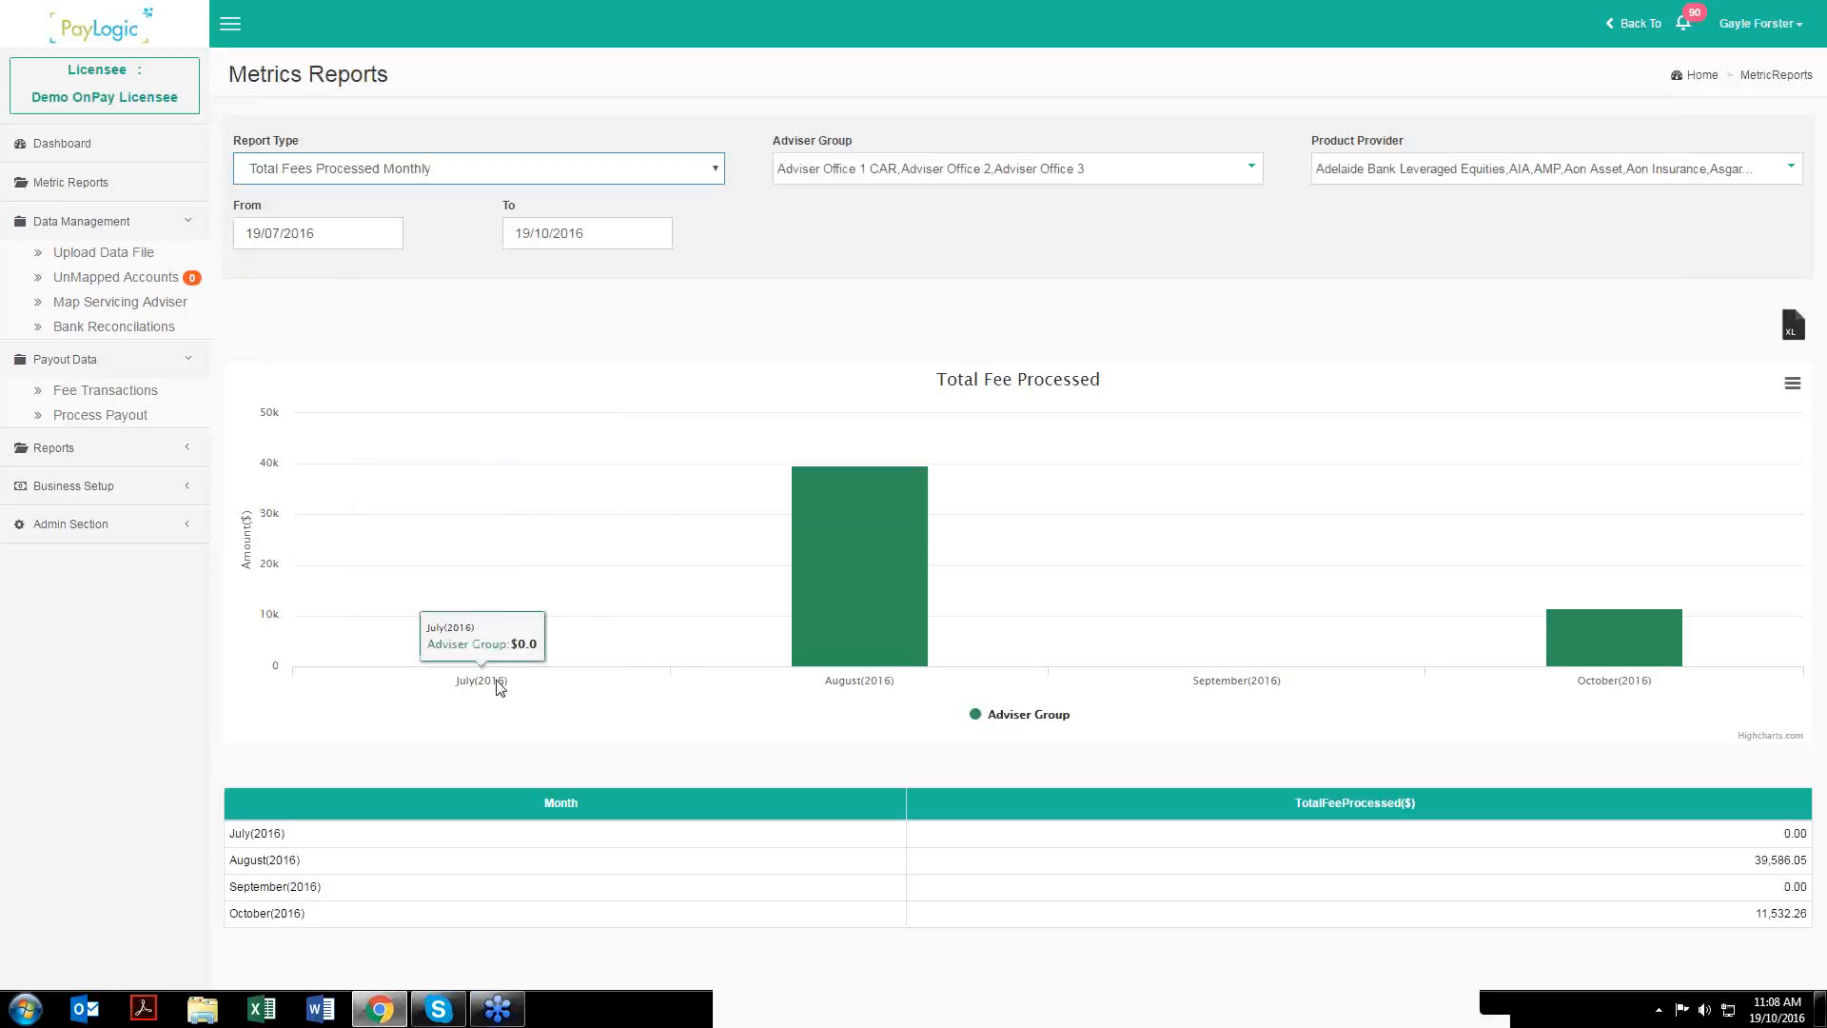
mouse_move(1309, 662)
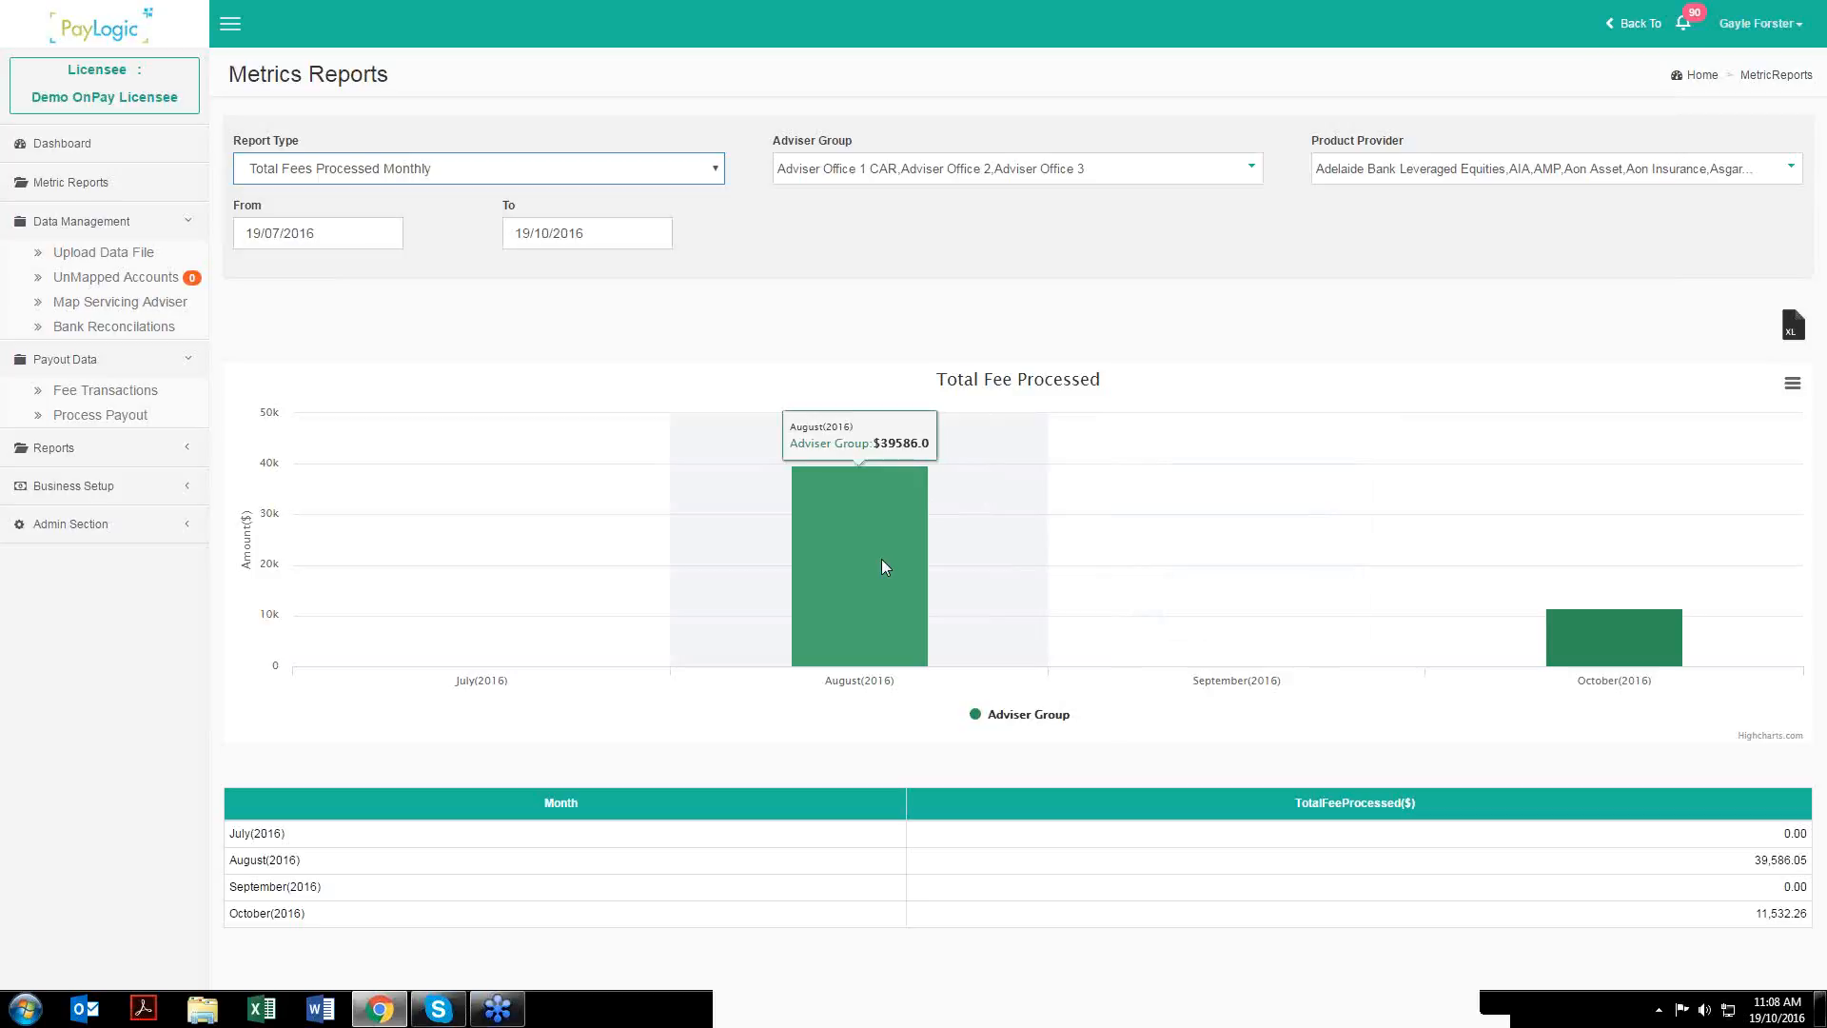
- Limit the Total Fees Processed Monthly report to the adviser groups Adviser Office 1 CAR and Adviser Office 2
left_click(983, 171)
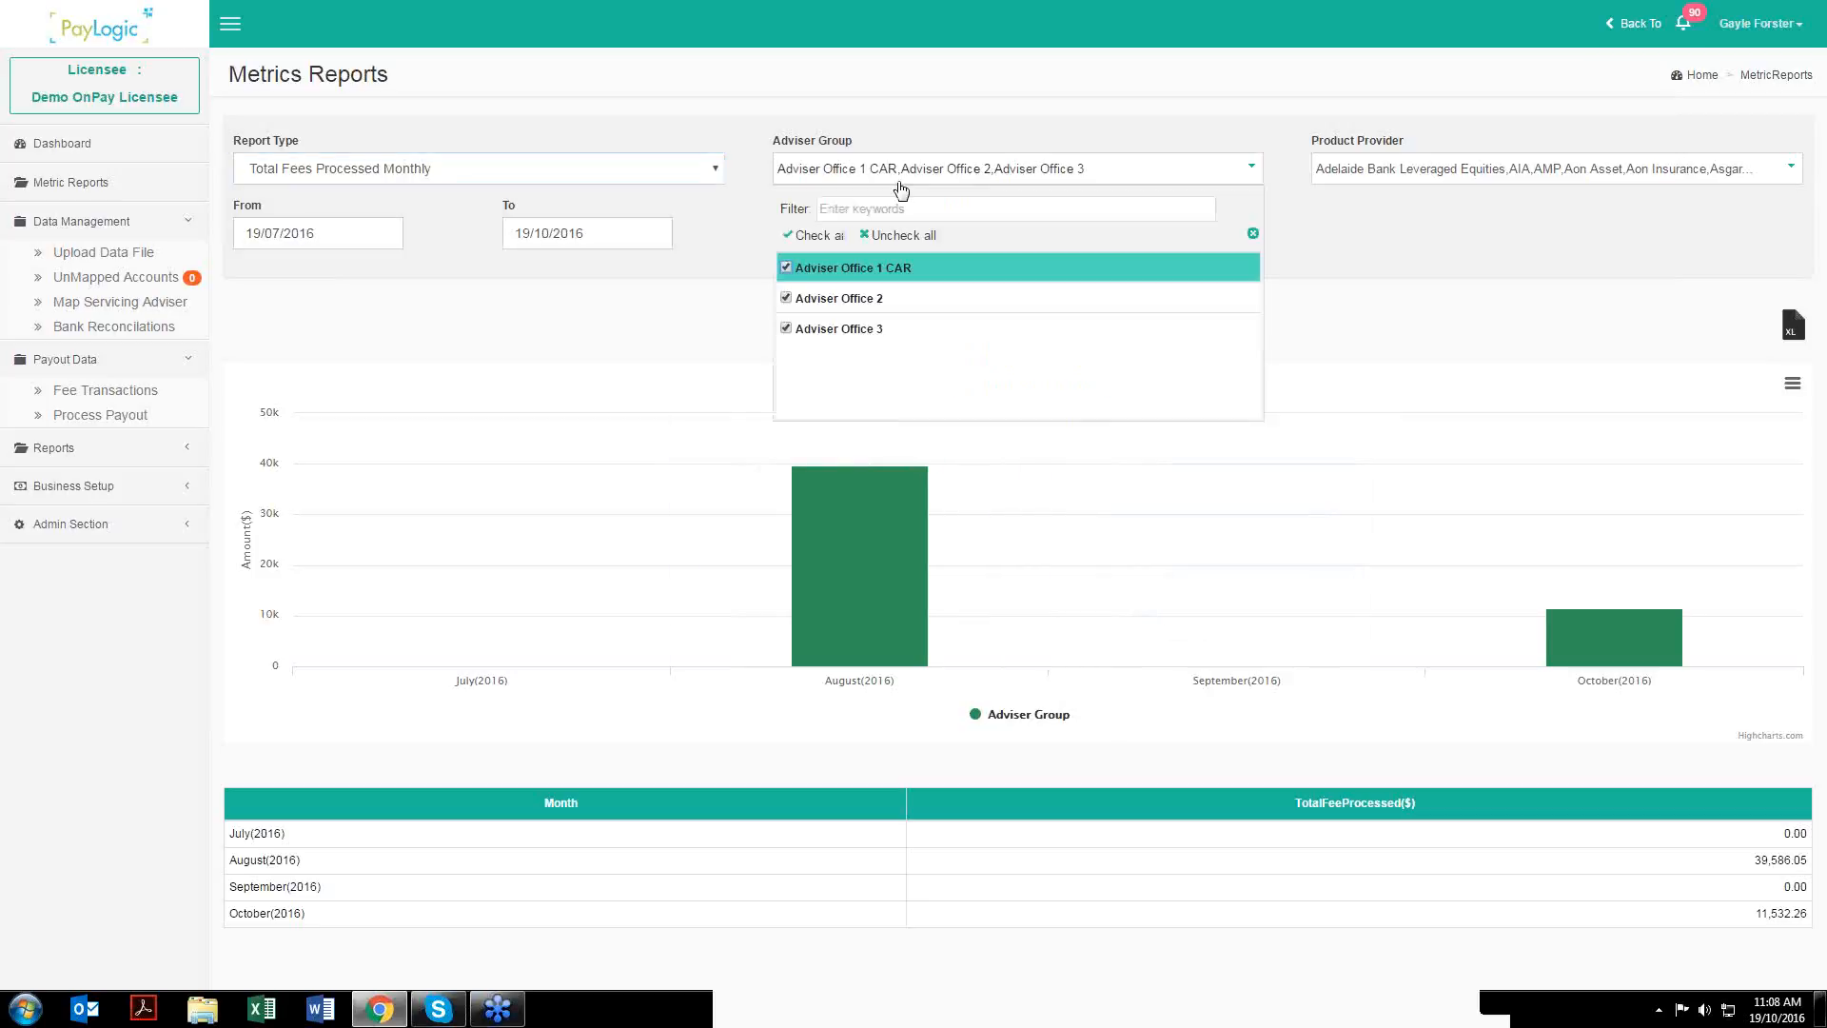
left_click(892, 236)
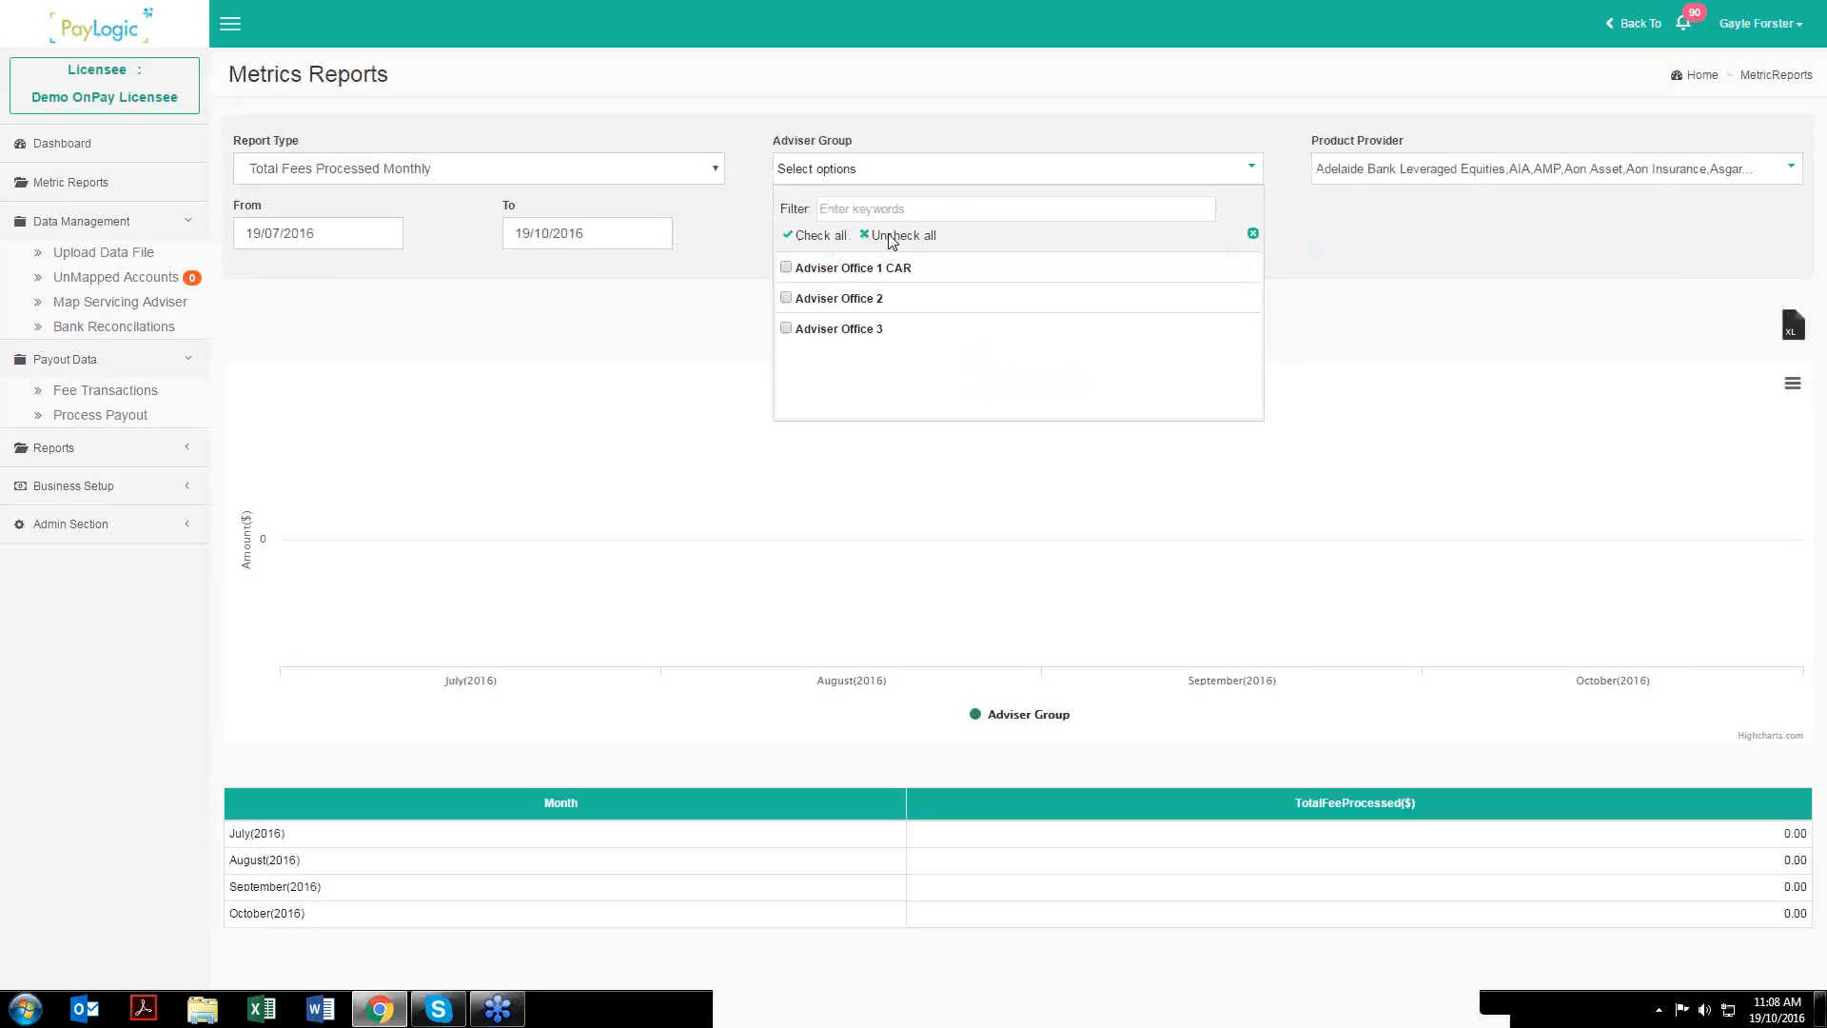
left_click(787, 268)
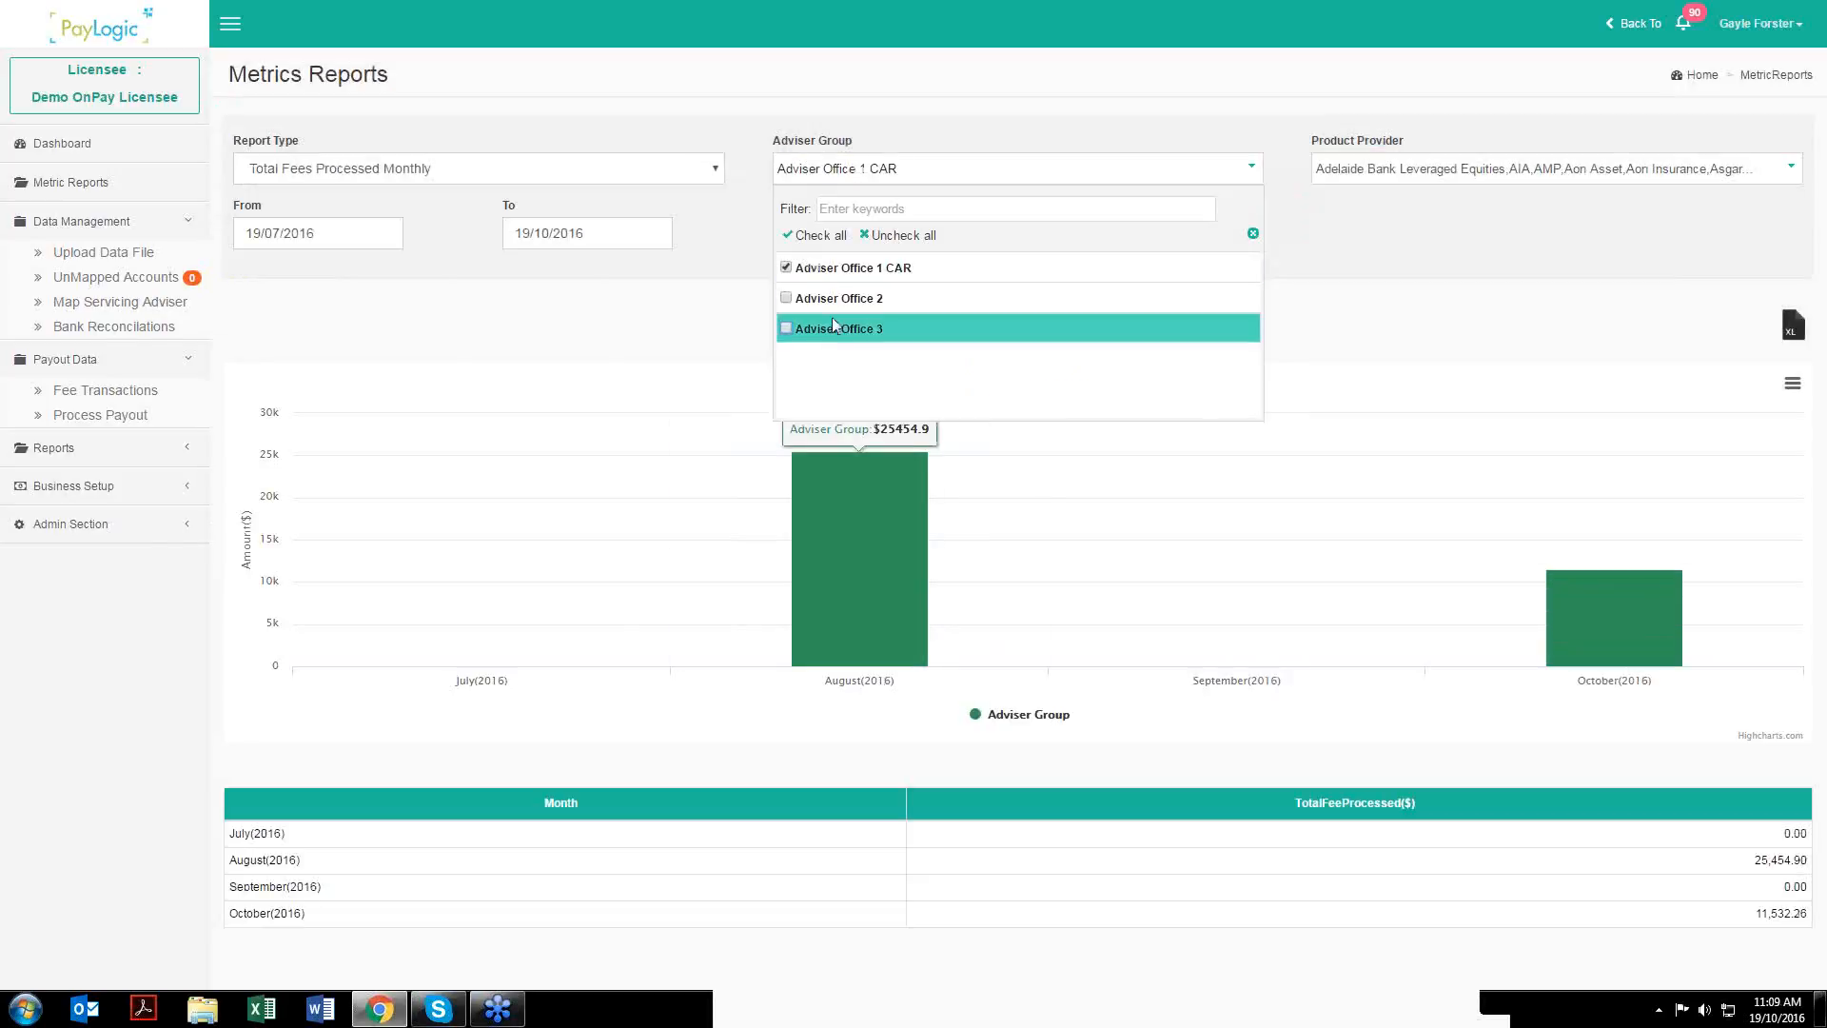
left_click(786, 298)
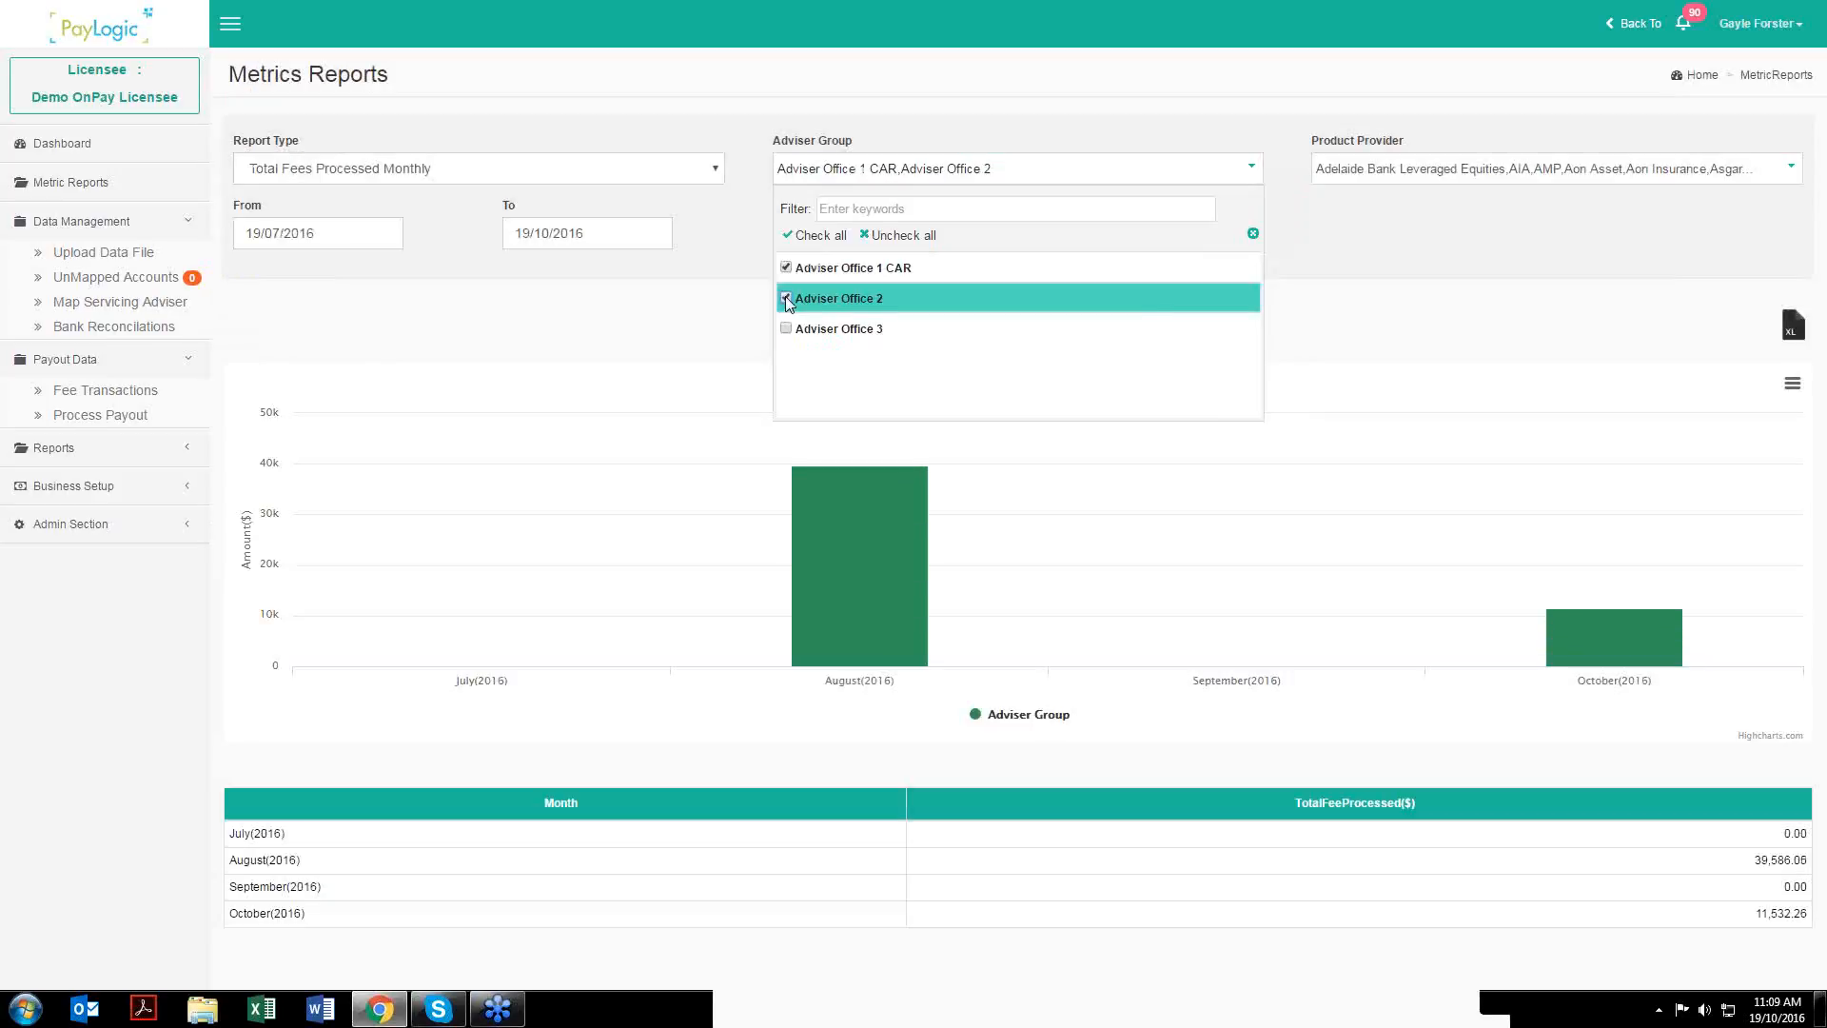
mouse_move(829, 567)
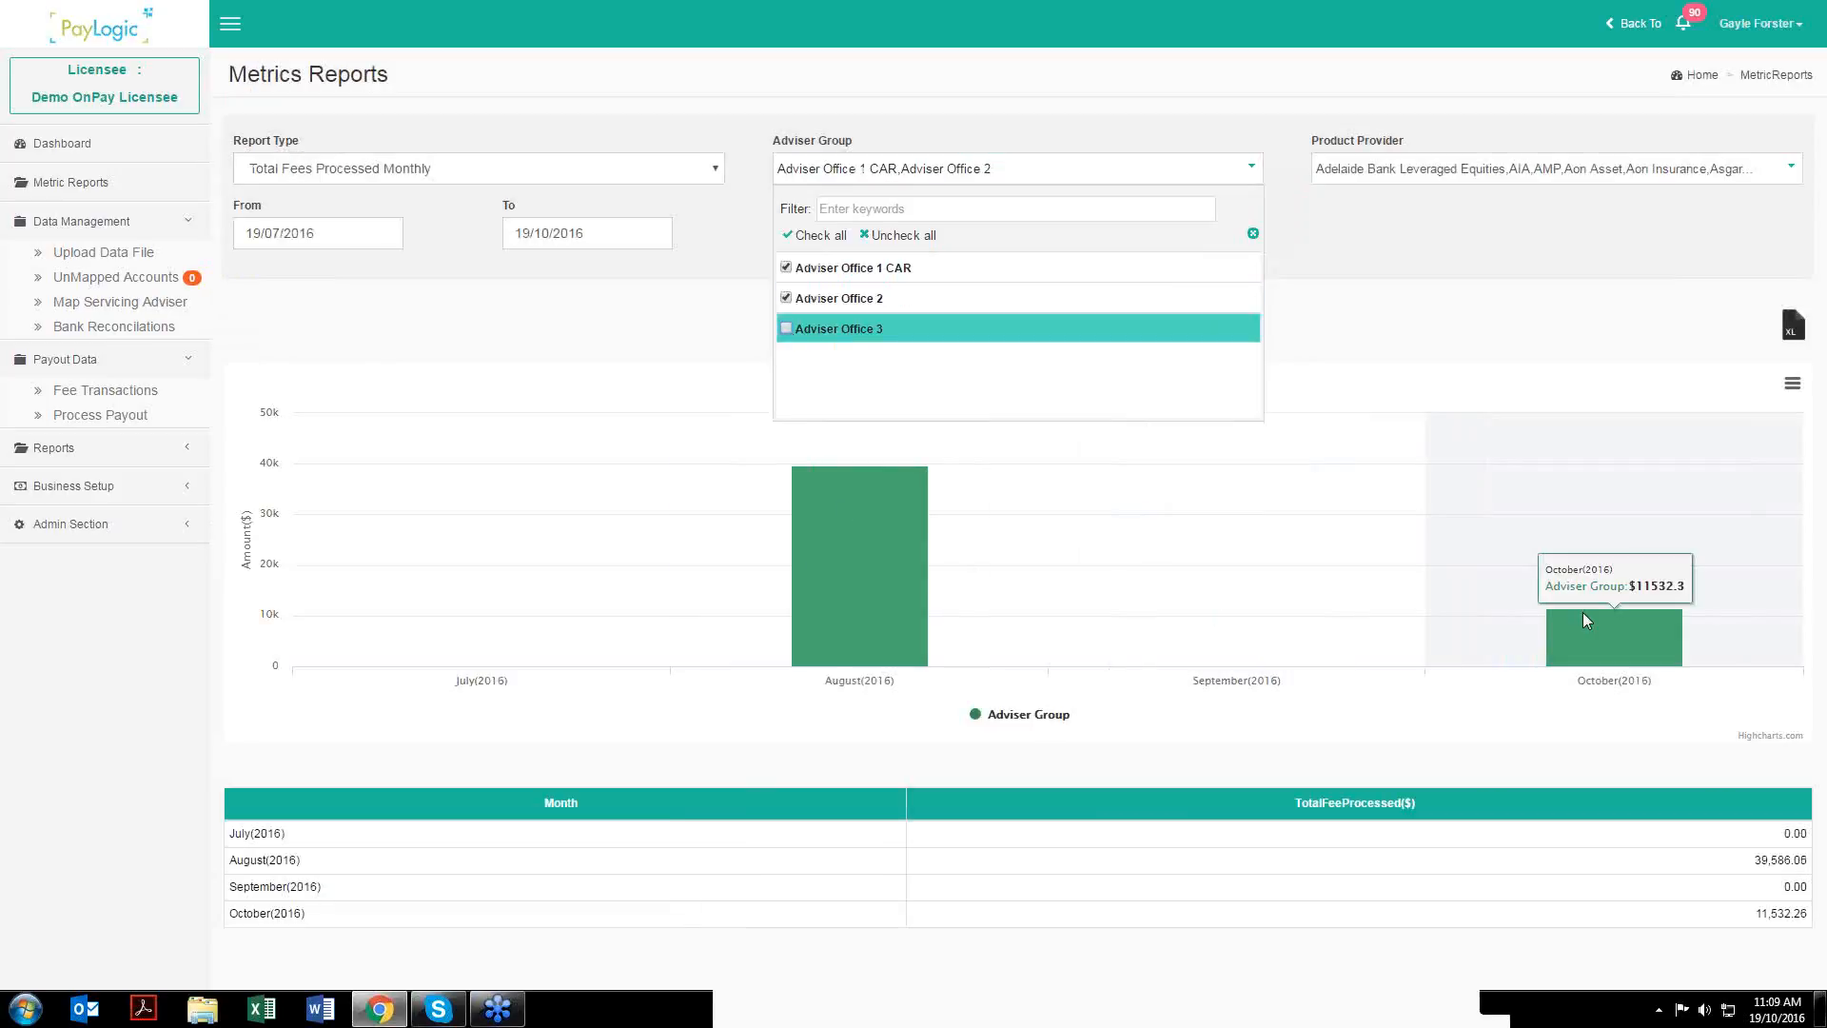
left_click(1343, 223)
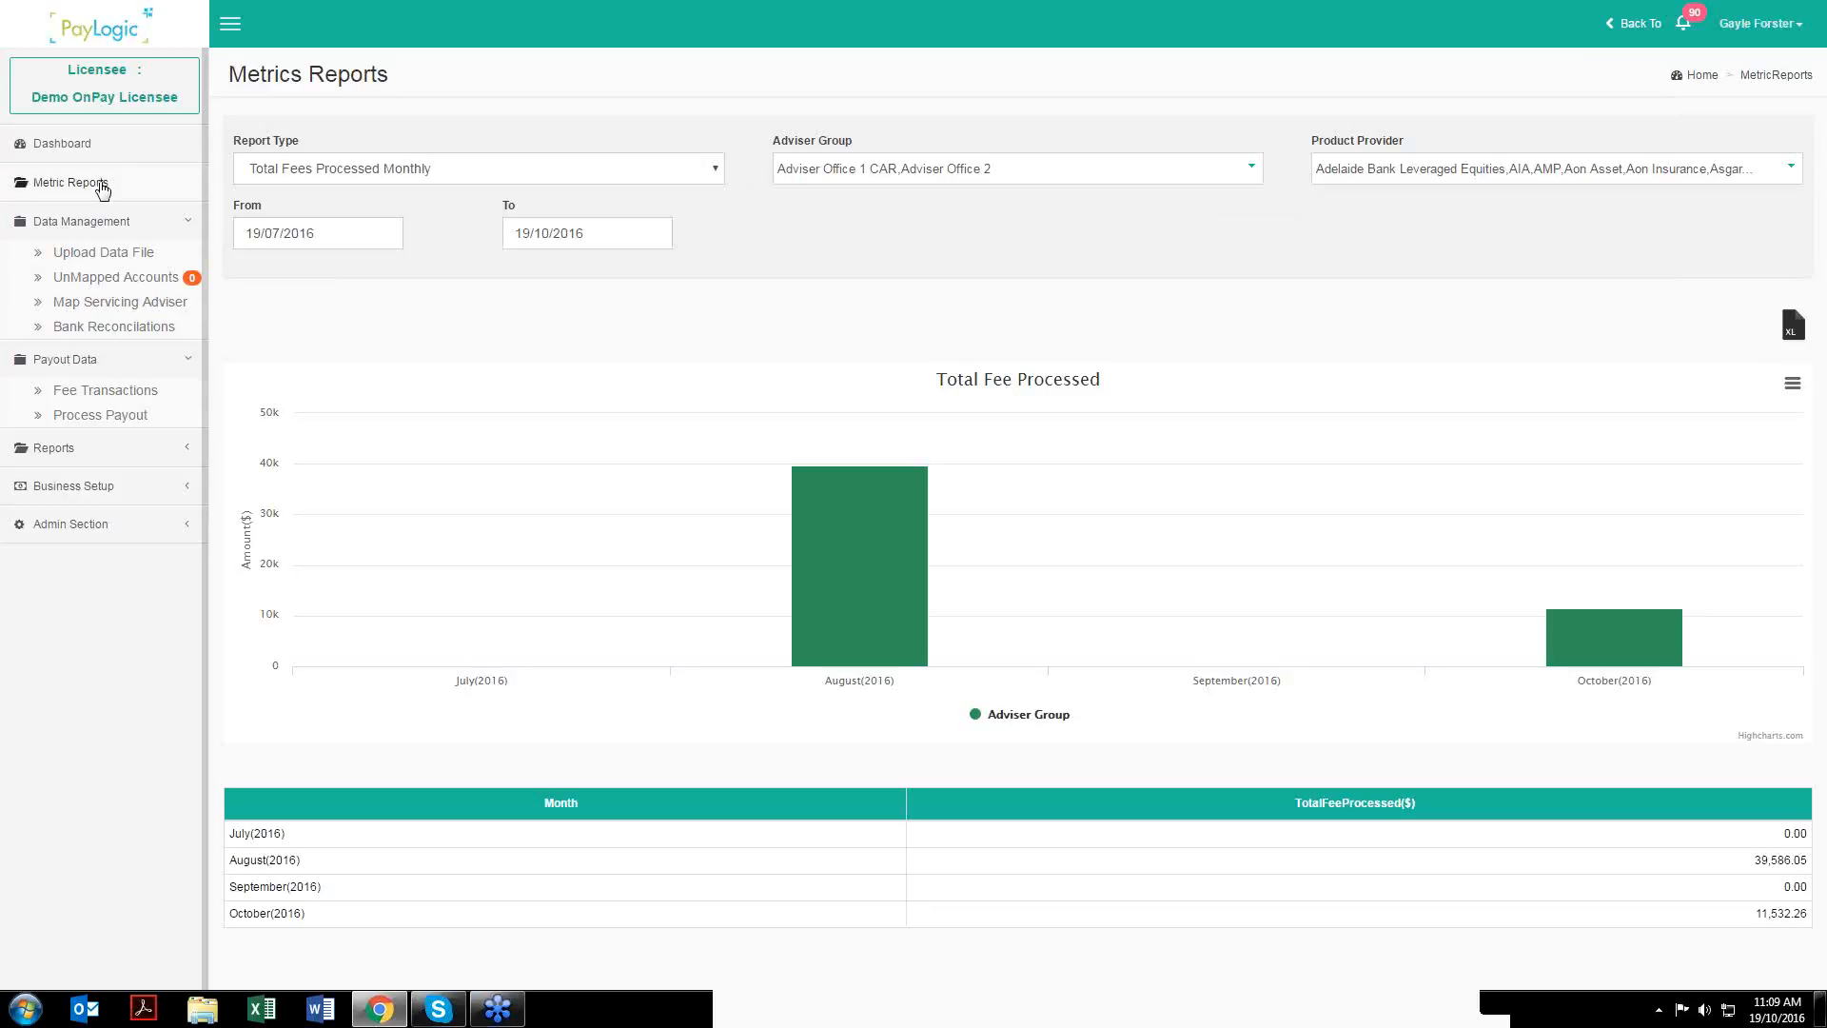
- Open the Payout Report and show the confirmed adviser group payouts for 10/10/2016
left_click(66, 459)
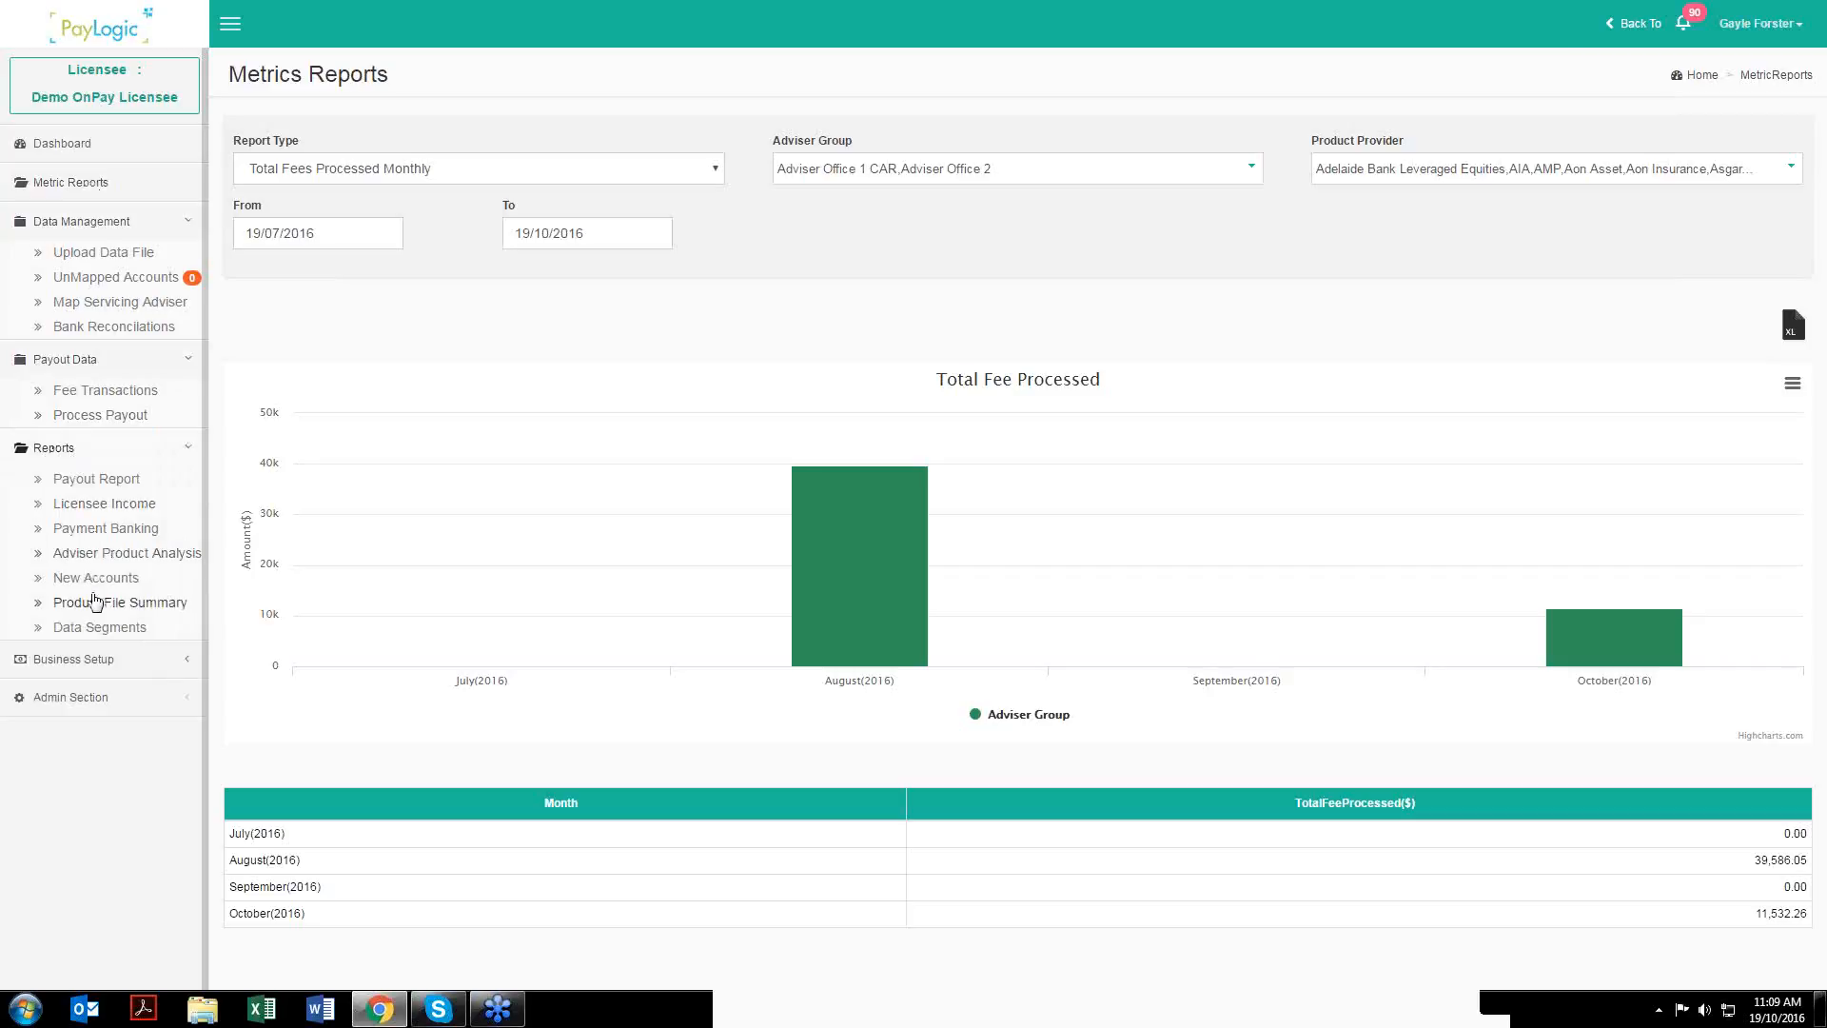
left_click(92, 480)
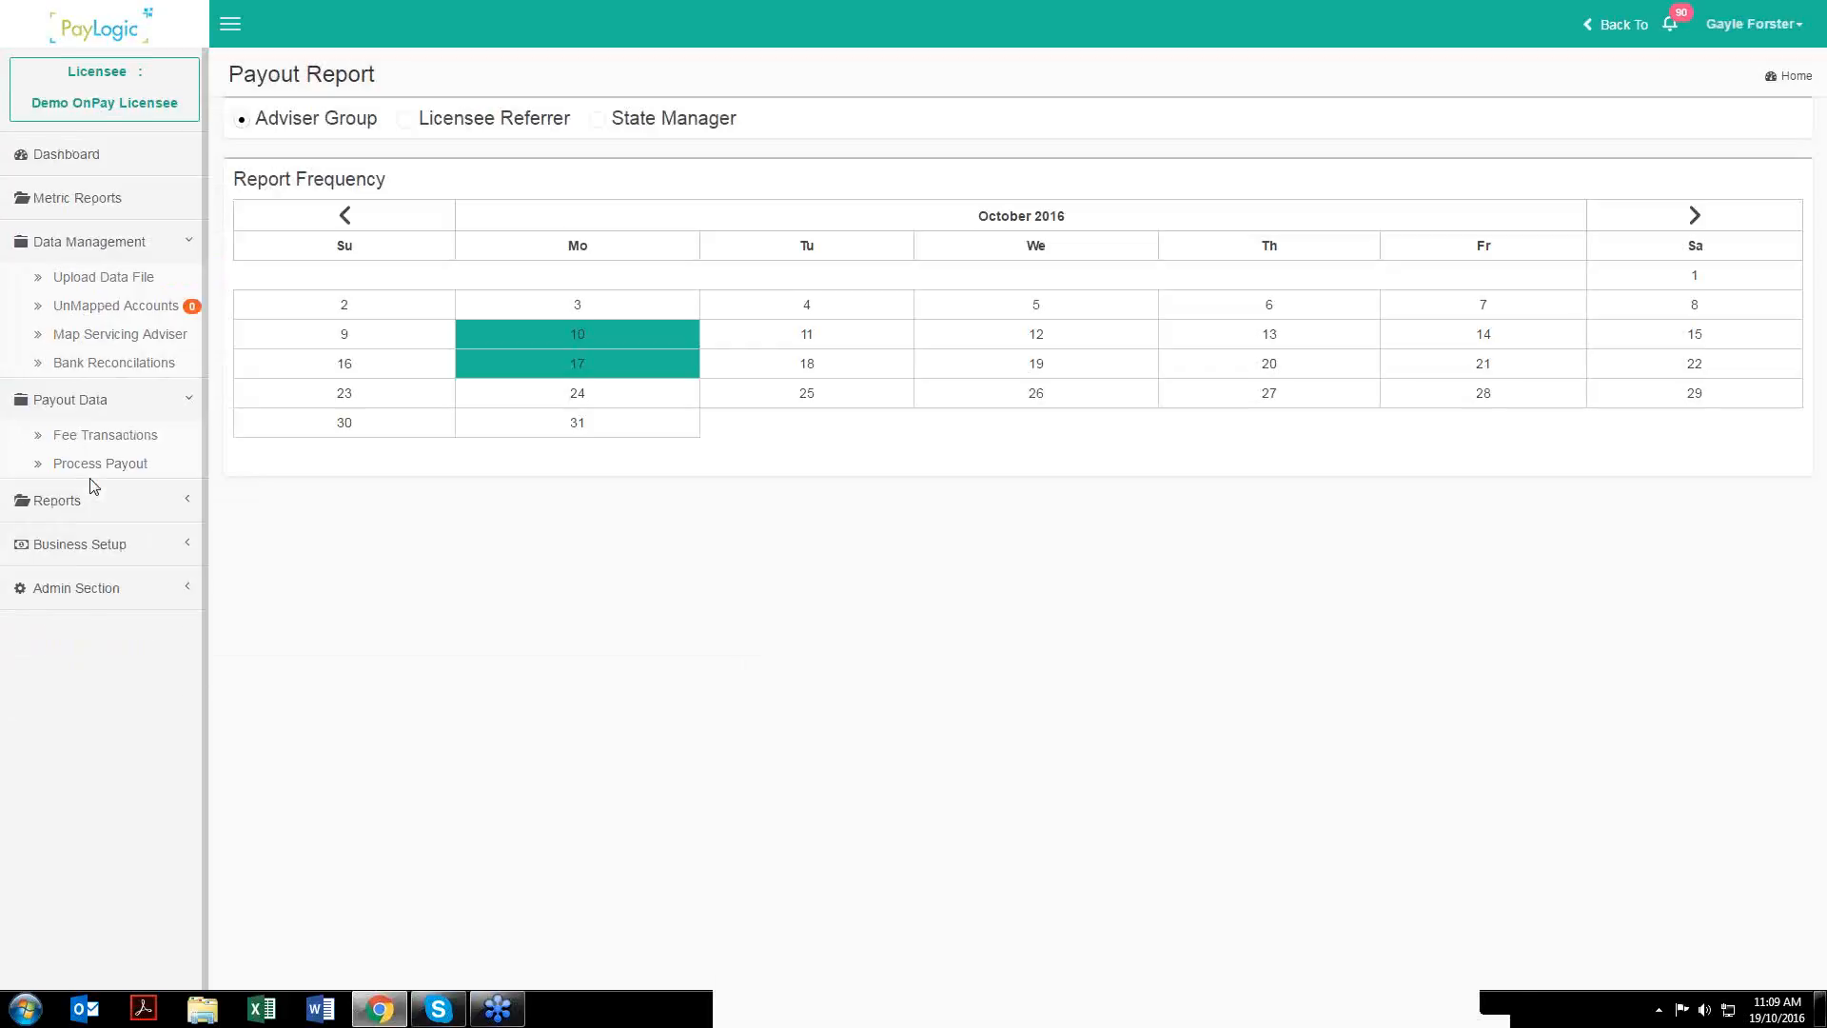
left_click(581, 341)
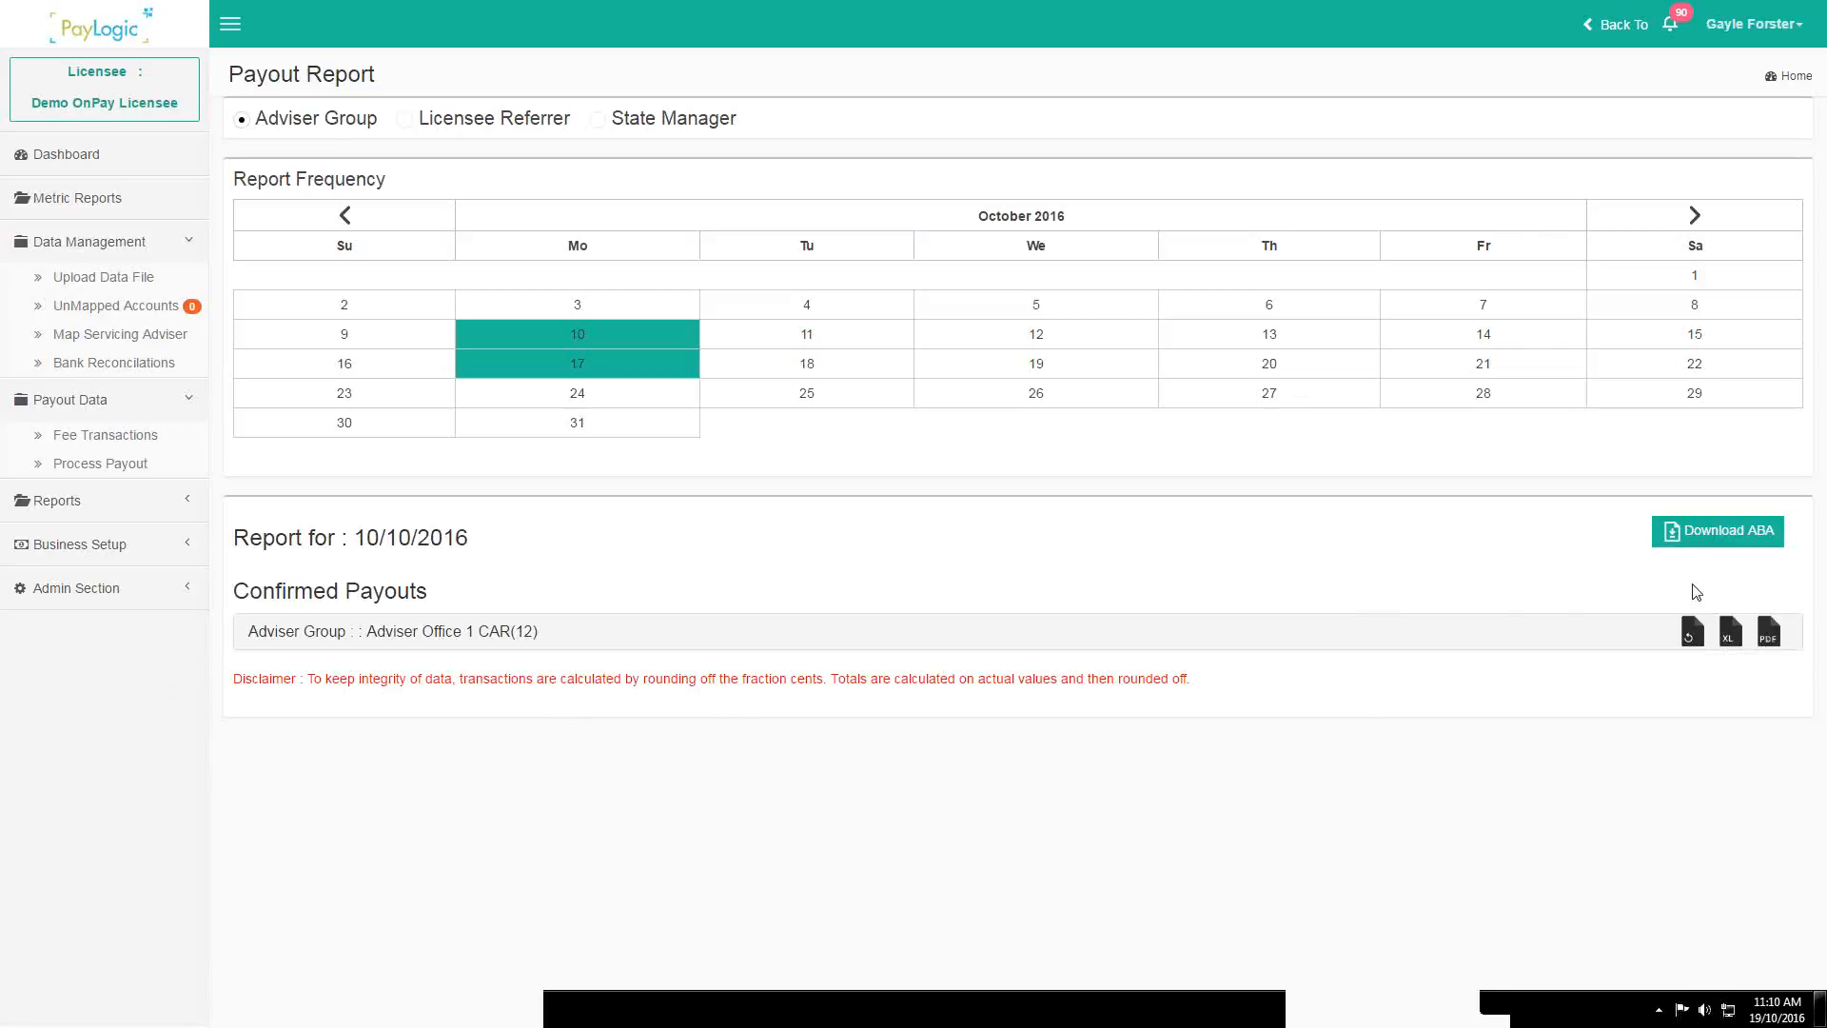
- Export the Adviser Office 1 CAR payout report to Excel and open the downloaded workbook despite the file format warning
left_click(1731, 636)
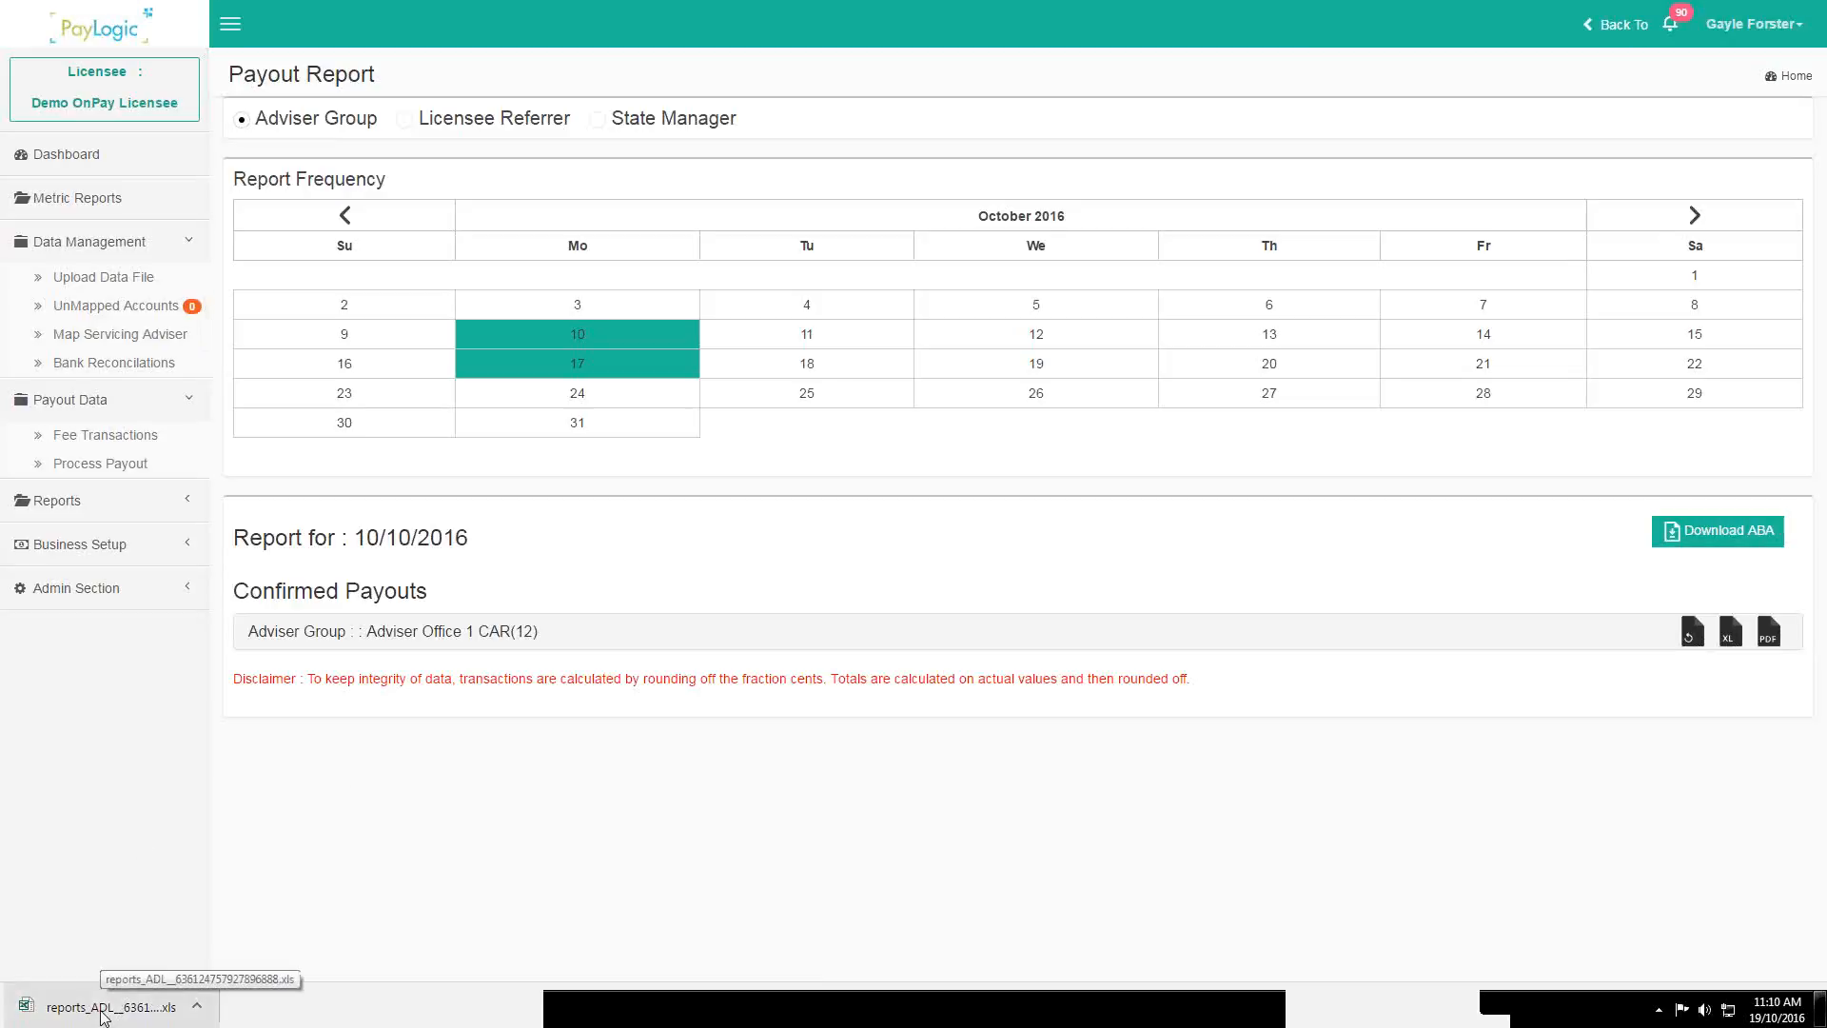
left_click(105, 1011)
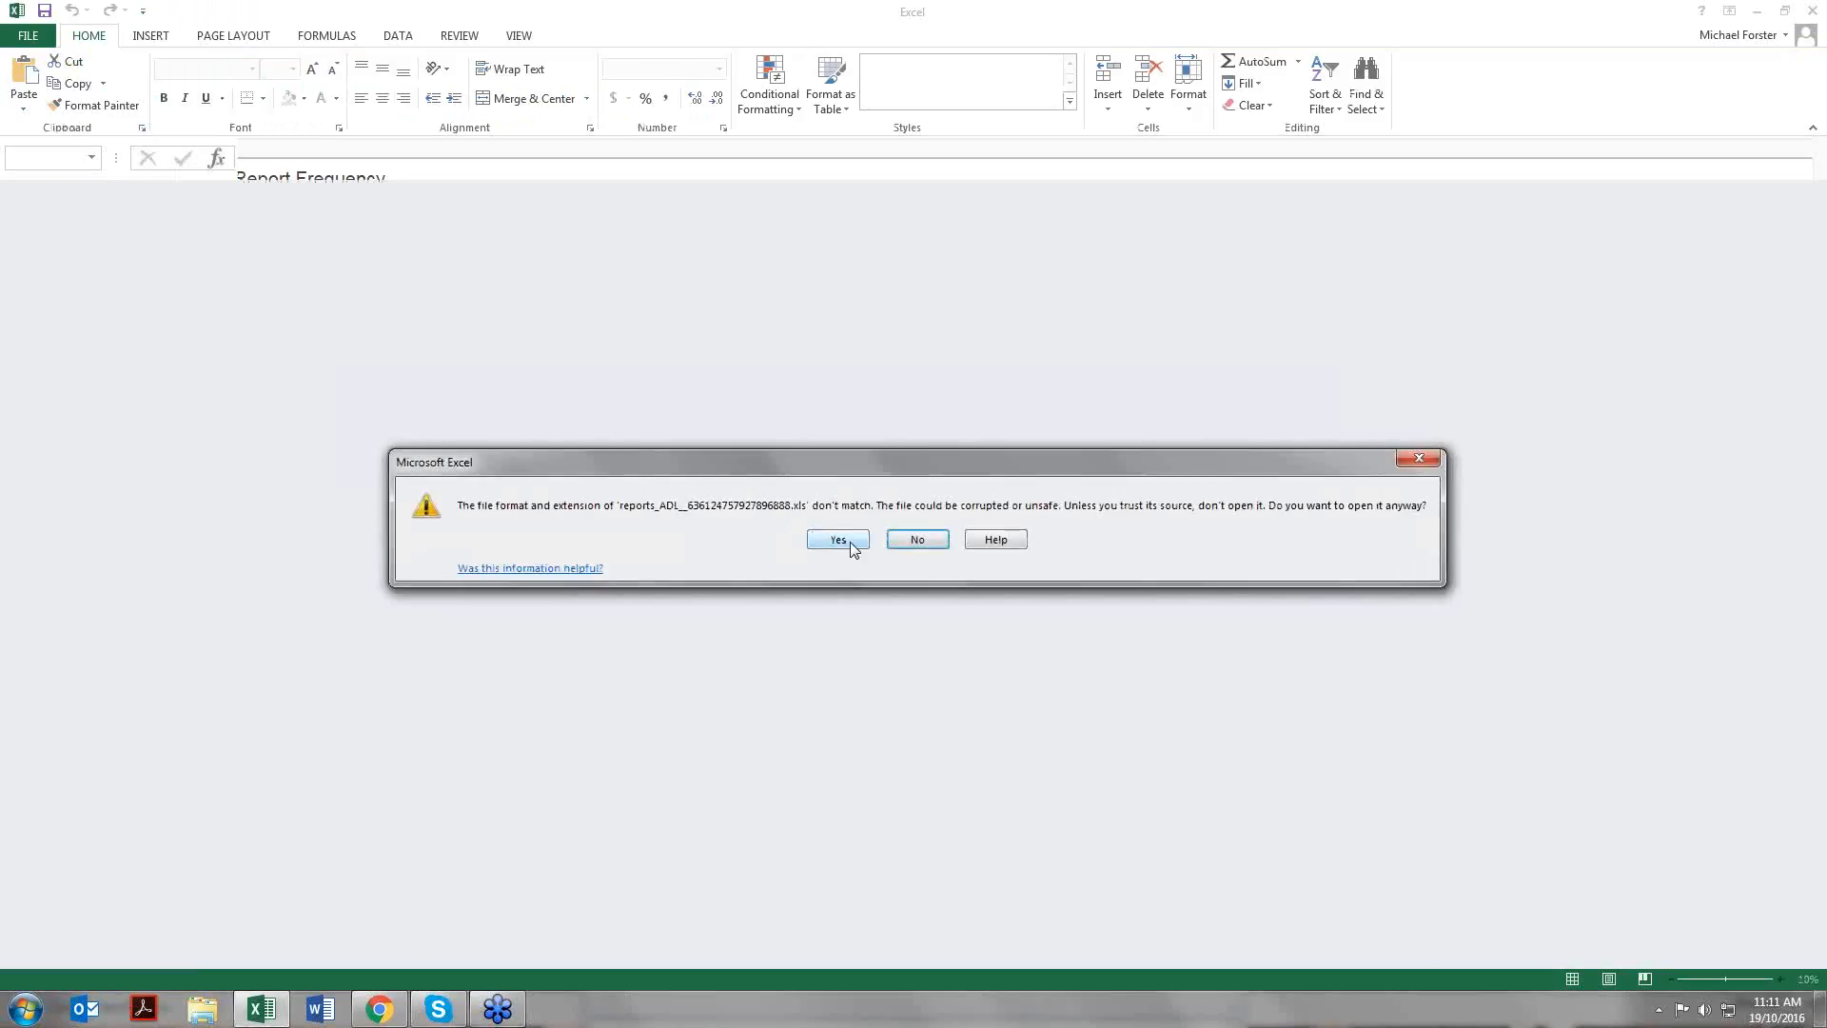
left_click(850, 541)
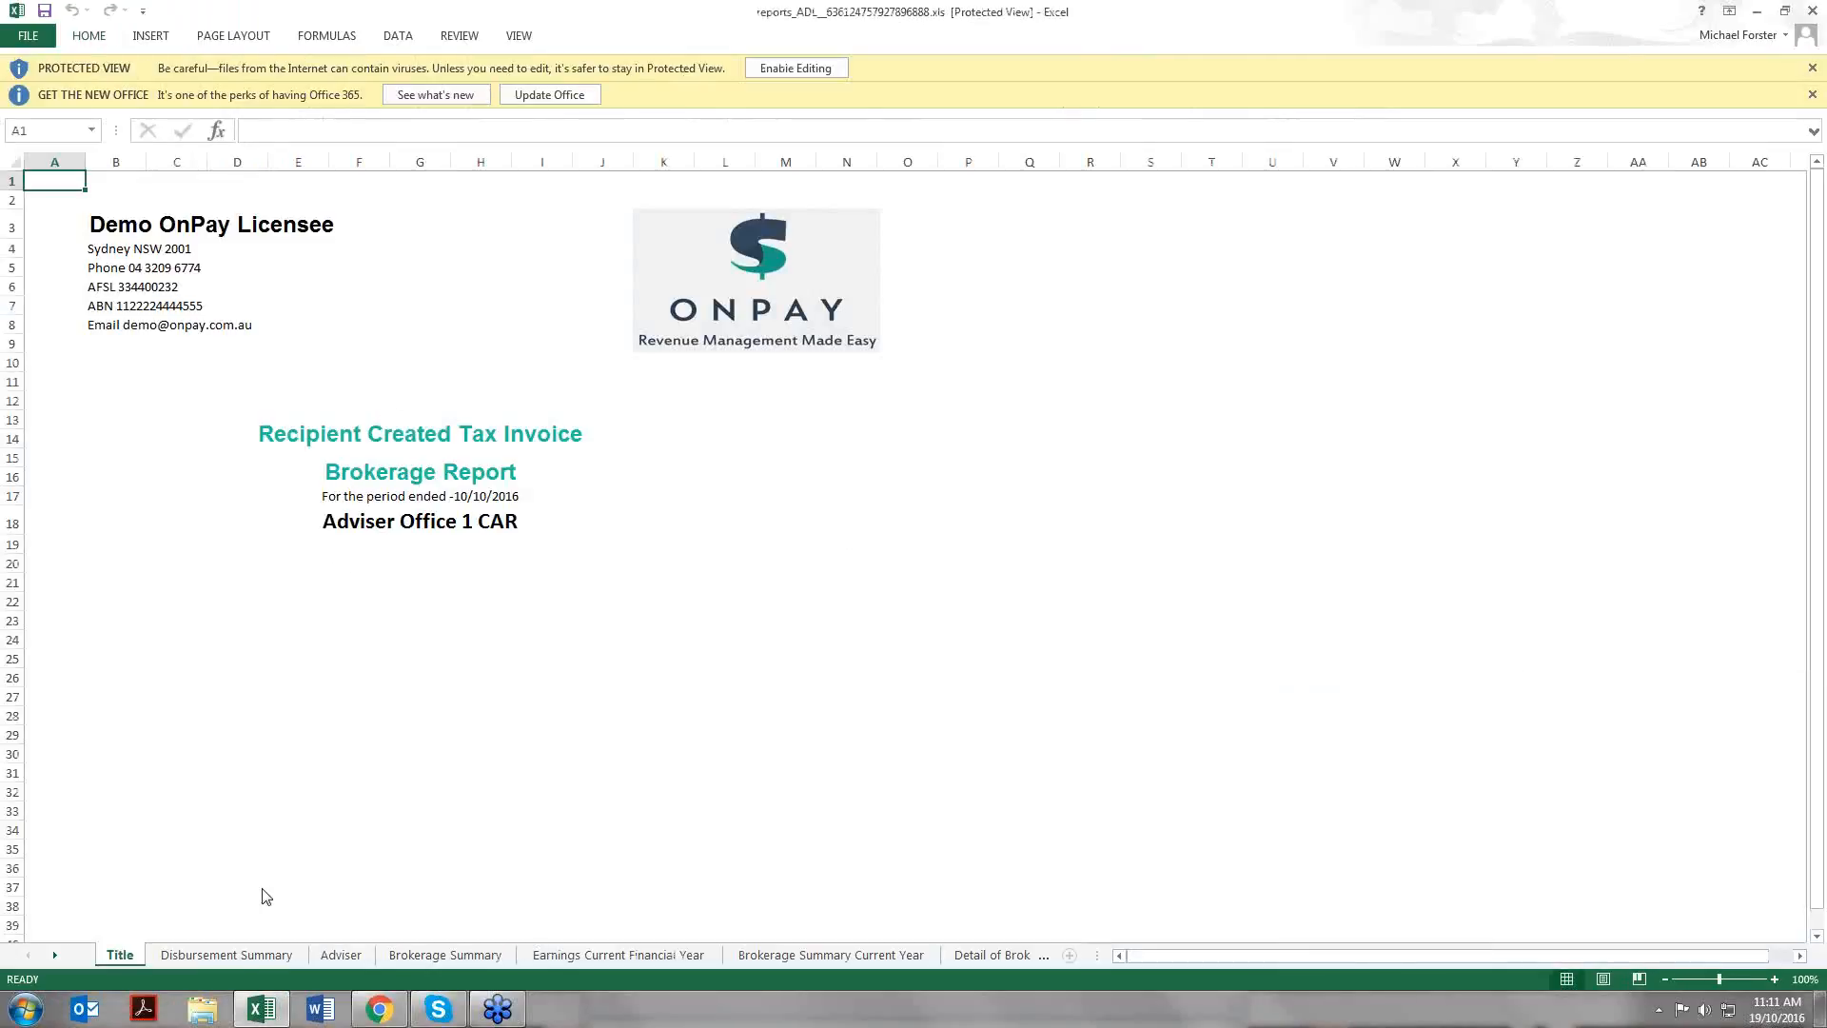
- Review the Disbursement Summary, Brokerage Summary, Earnings Current Financial Year and Brokerage Summary Current Year sheets
left_click(228, 955)
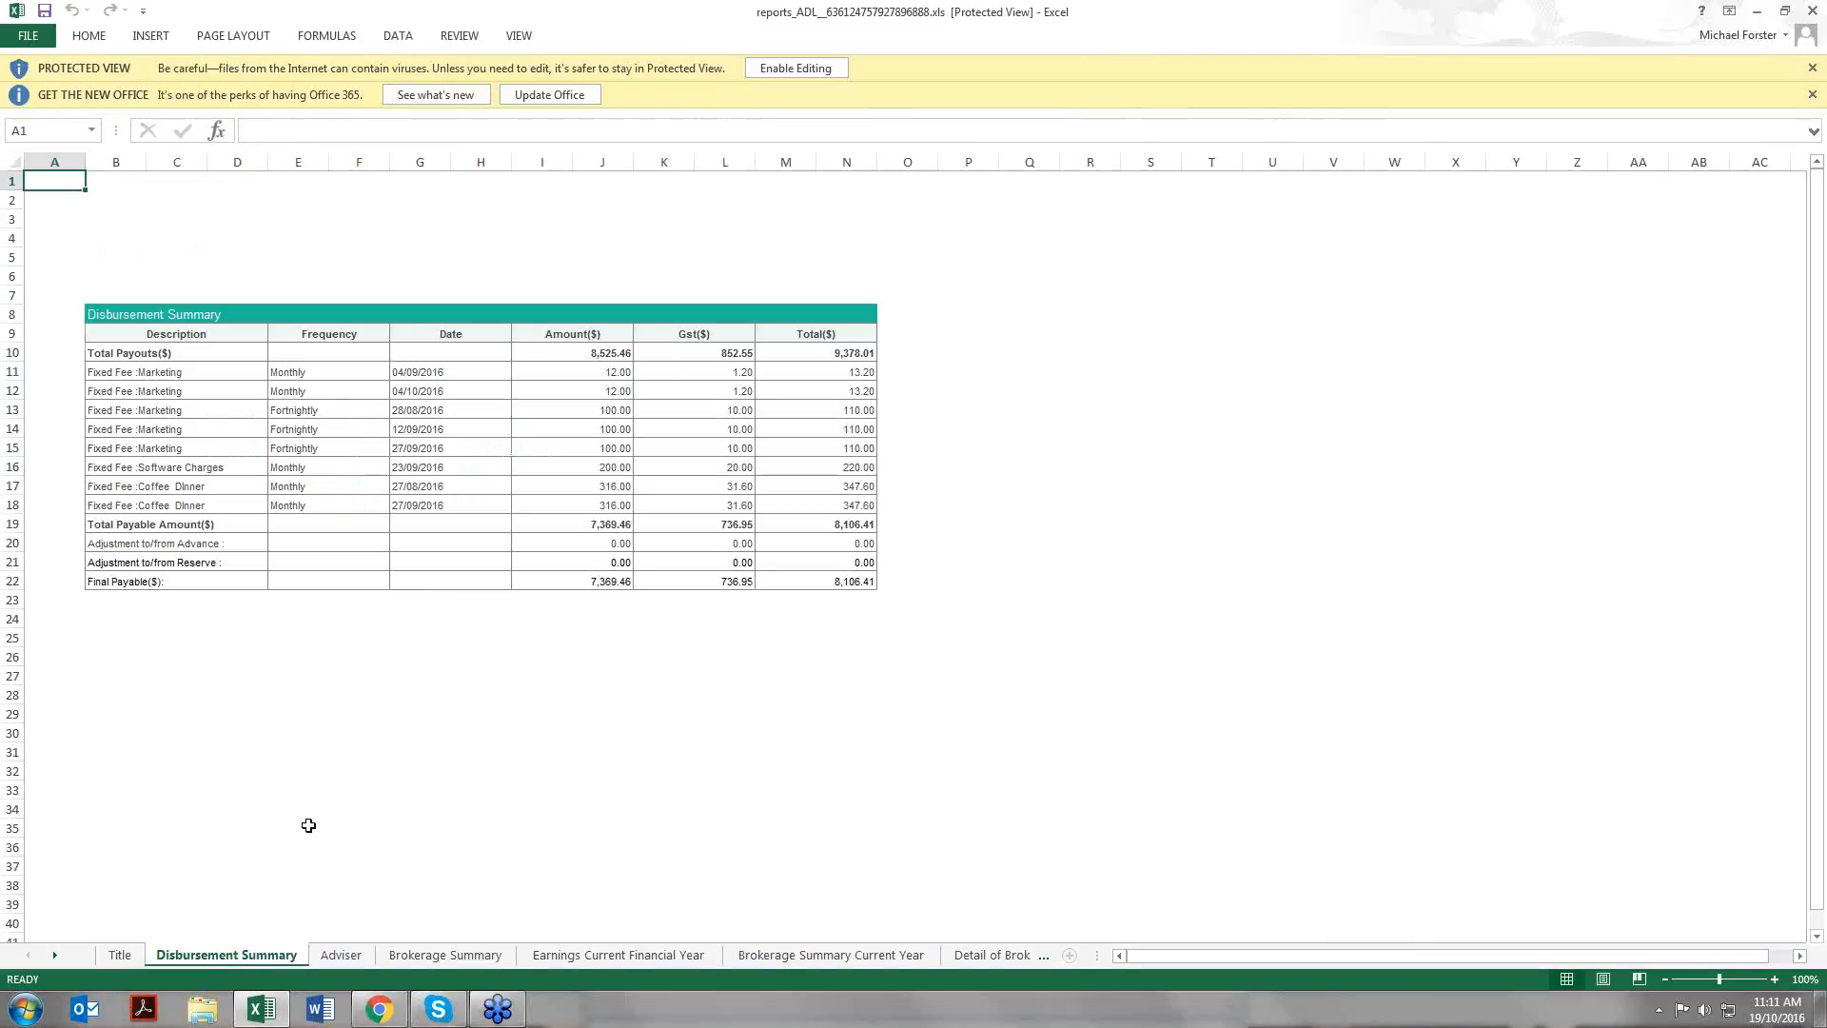
left_click(481, 953)
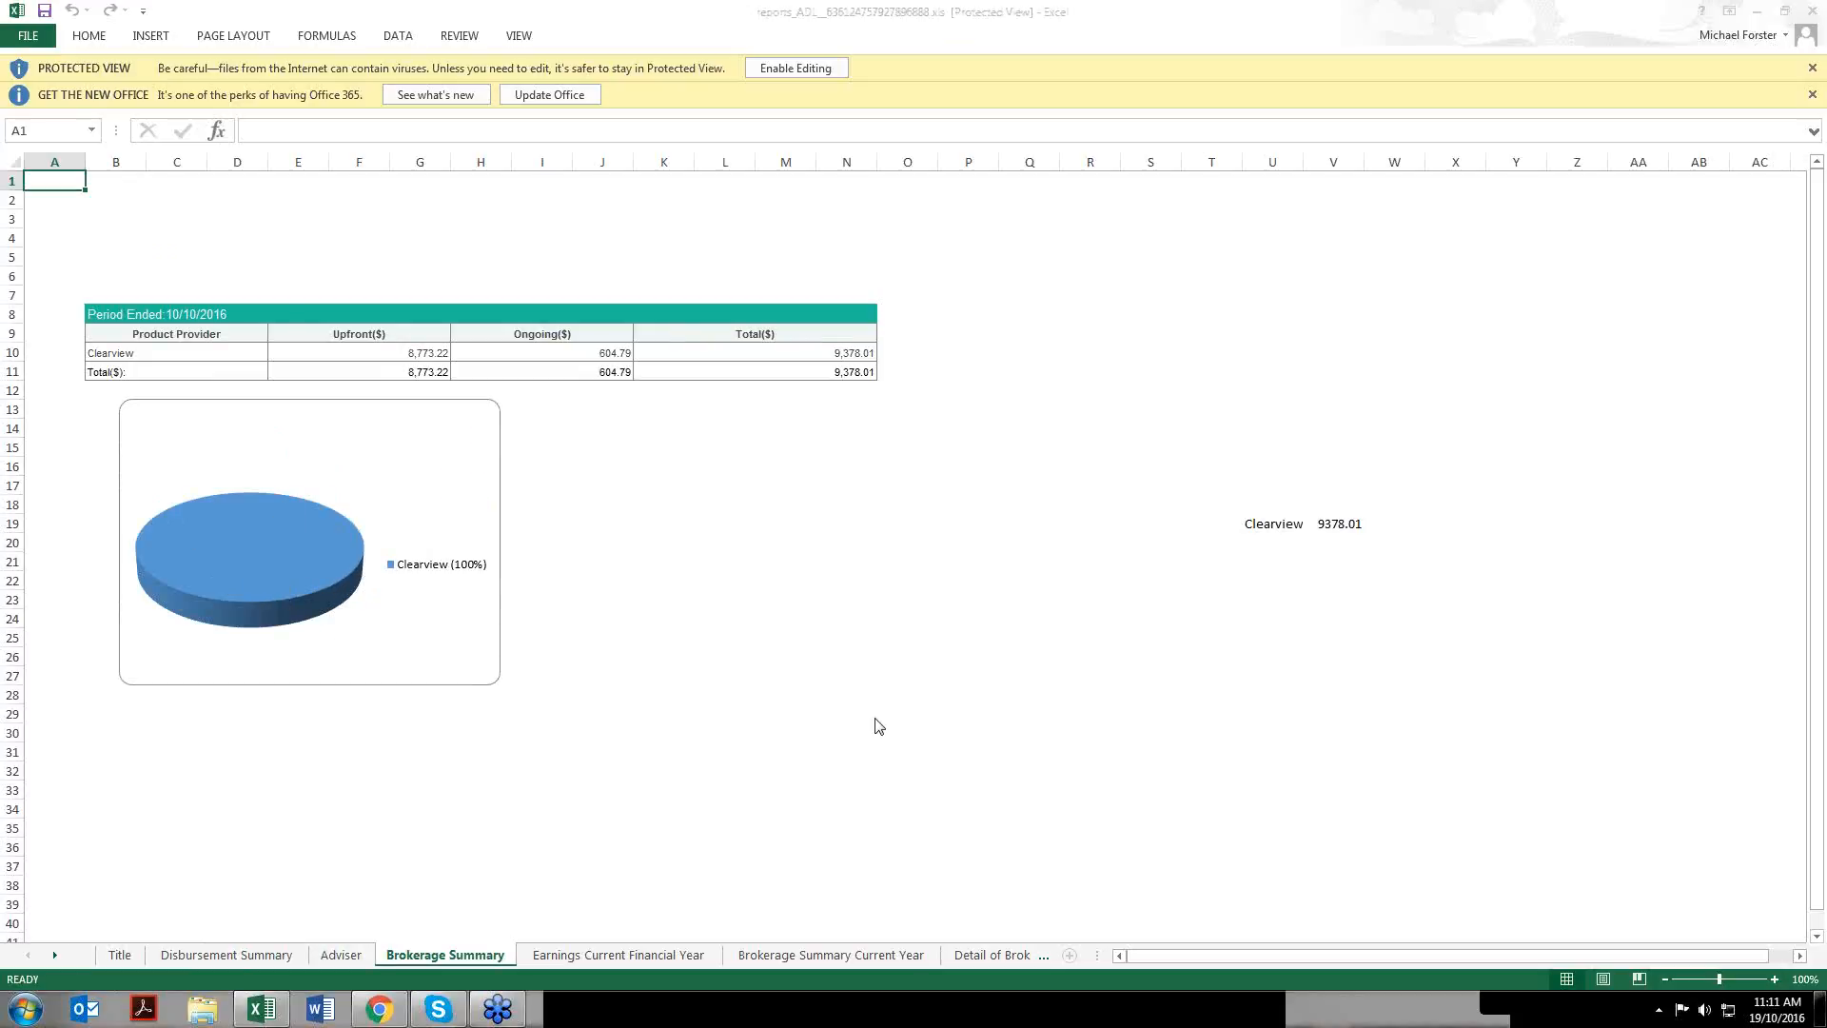
left_click(617, 955)
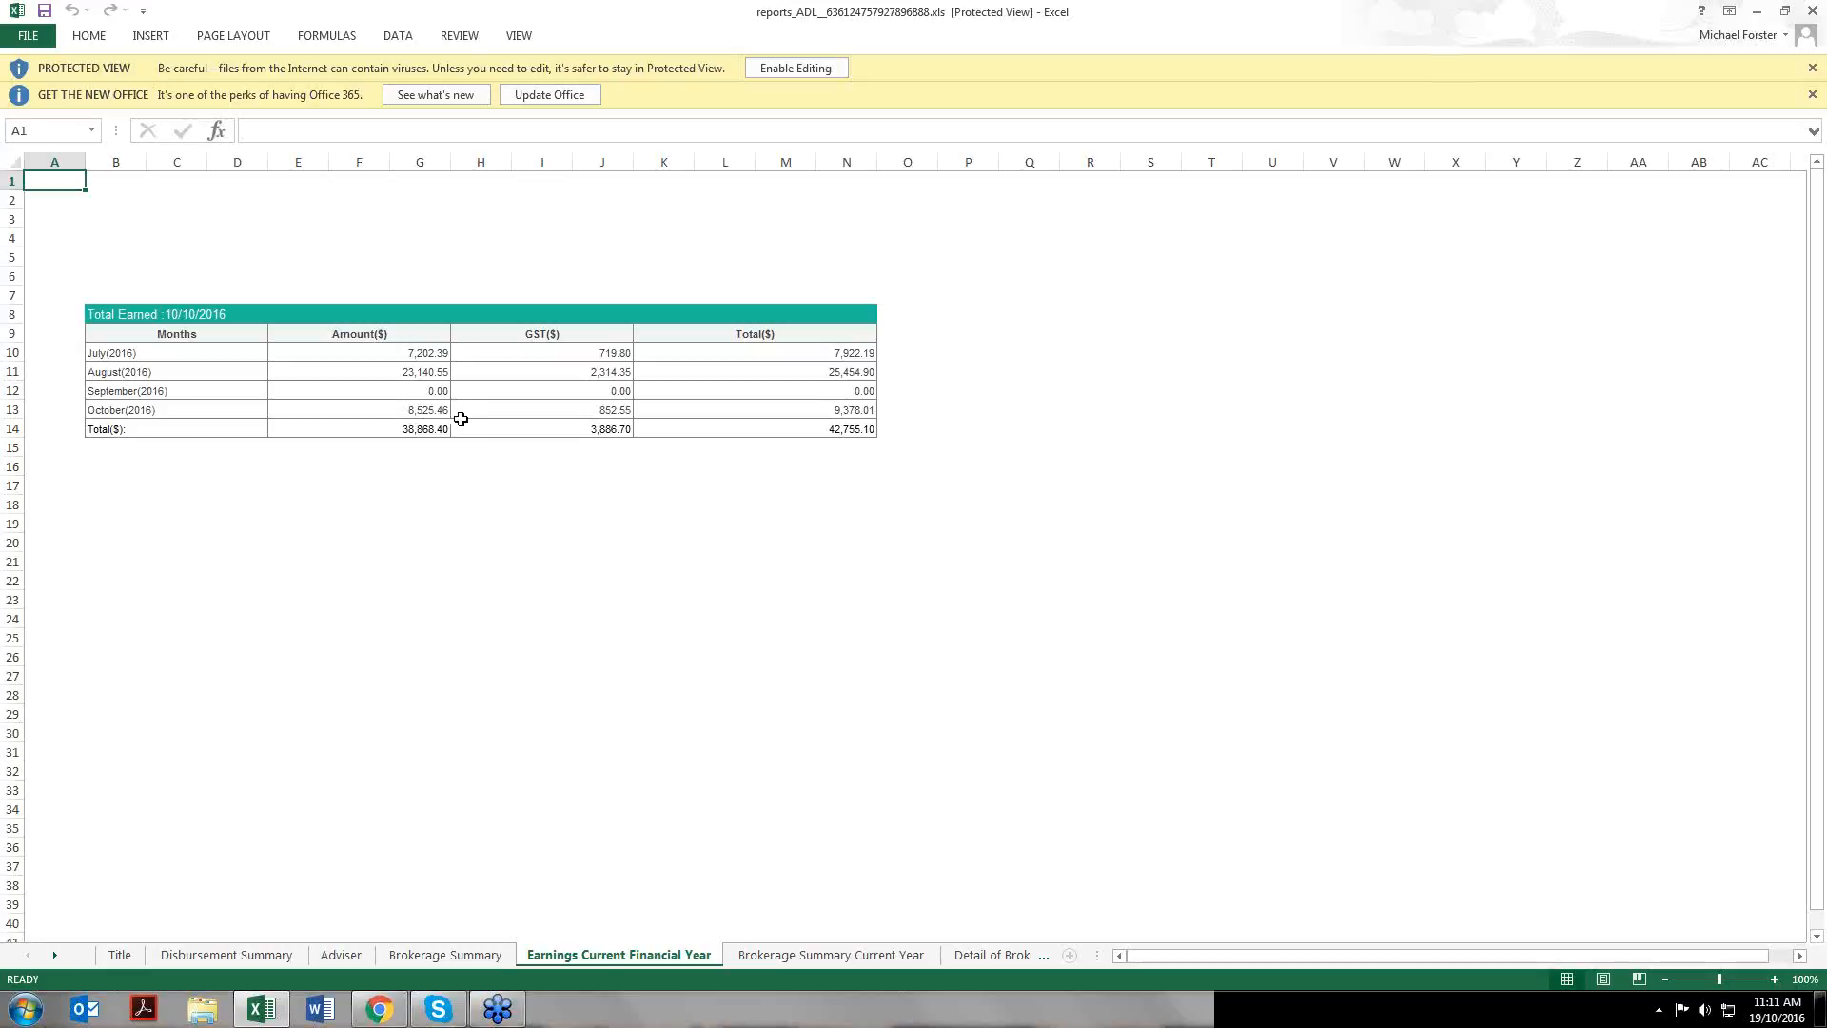
left_click(826, 954)
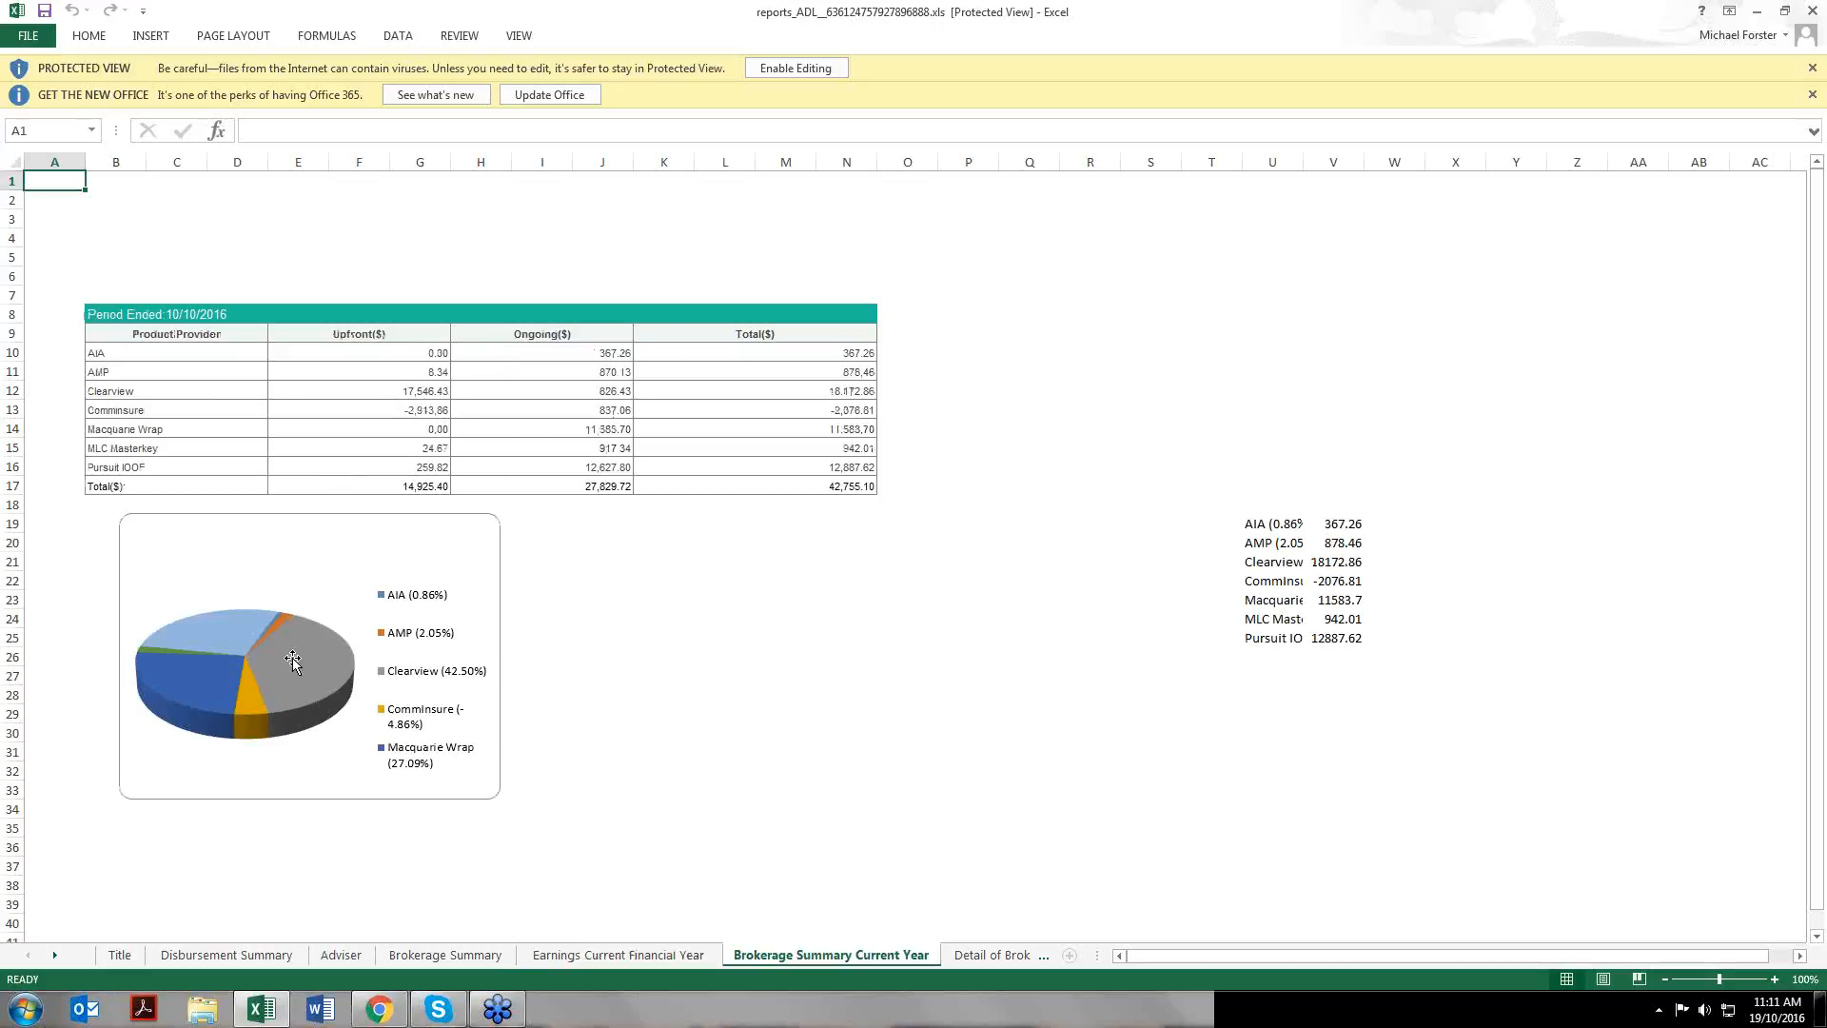
- Auto-fit all column widths on the Detail of Brokerage sheet so the full transaction details can be read
left_click(992, 955)
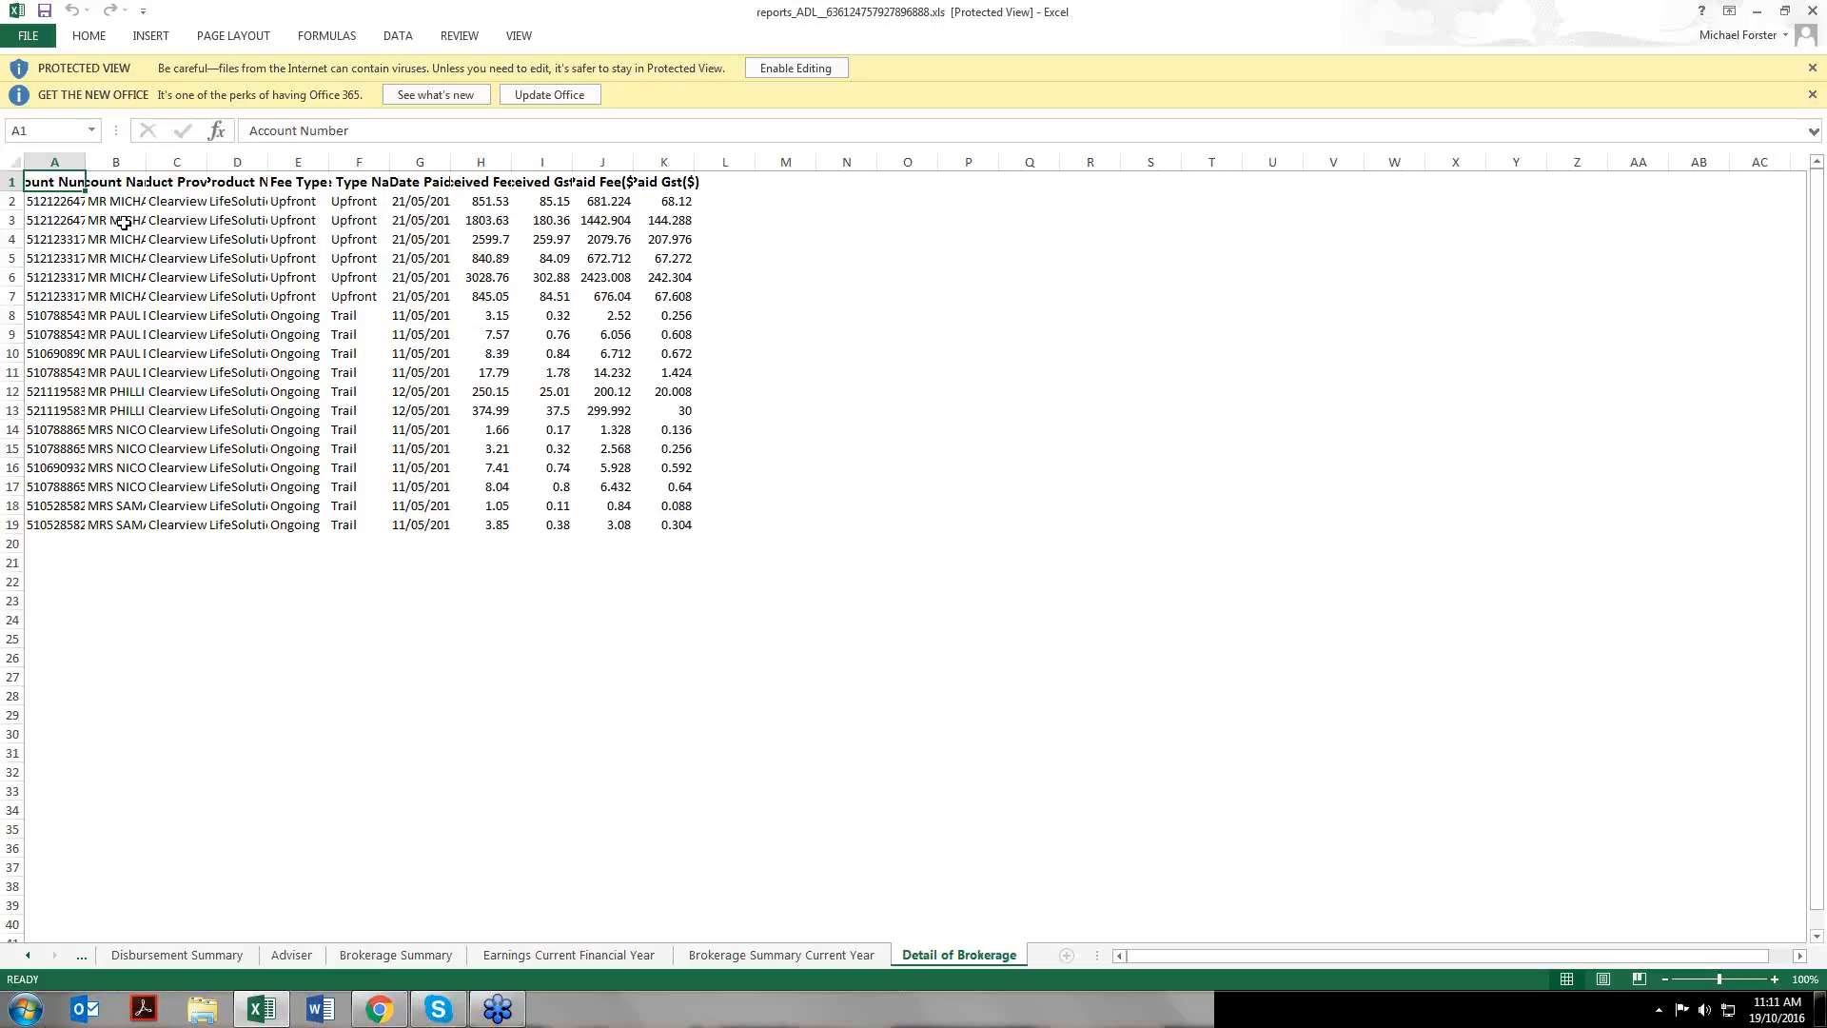
left_click(15, 163)
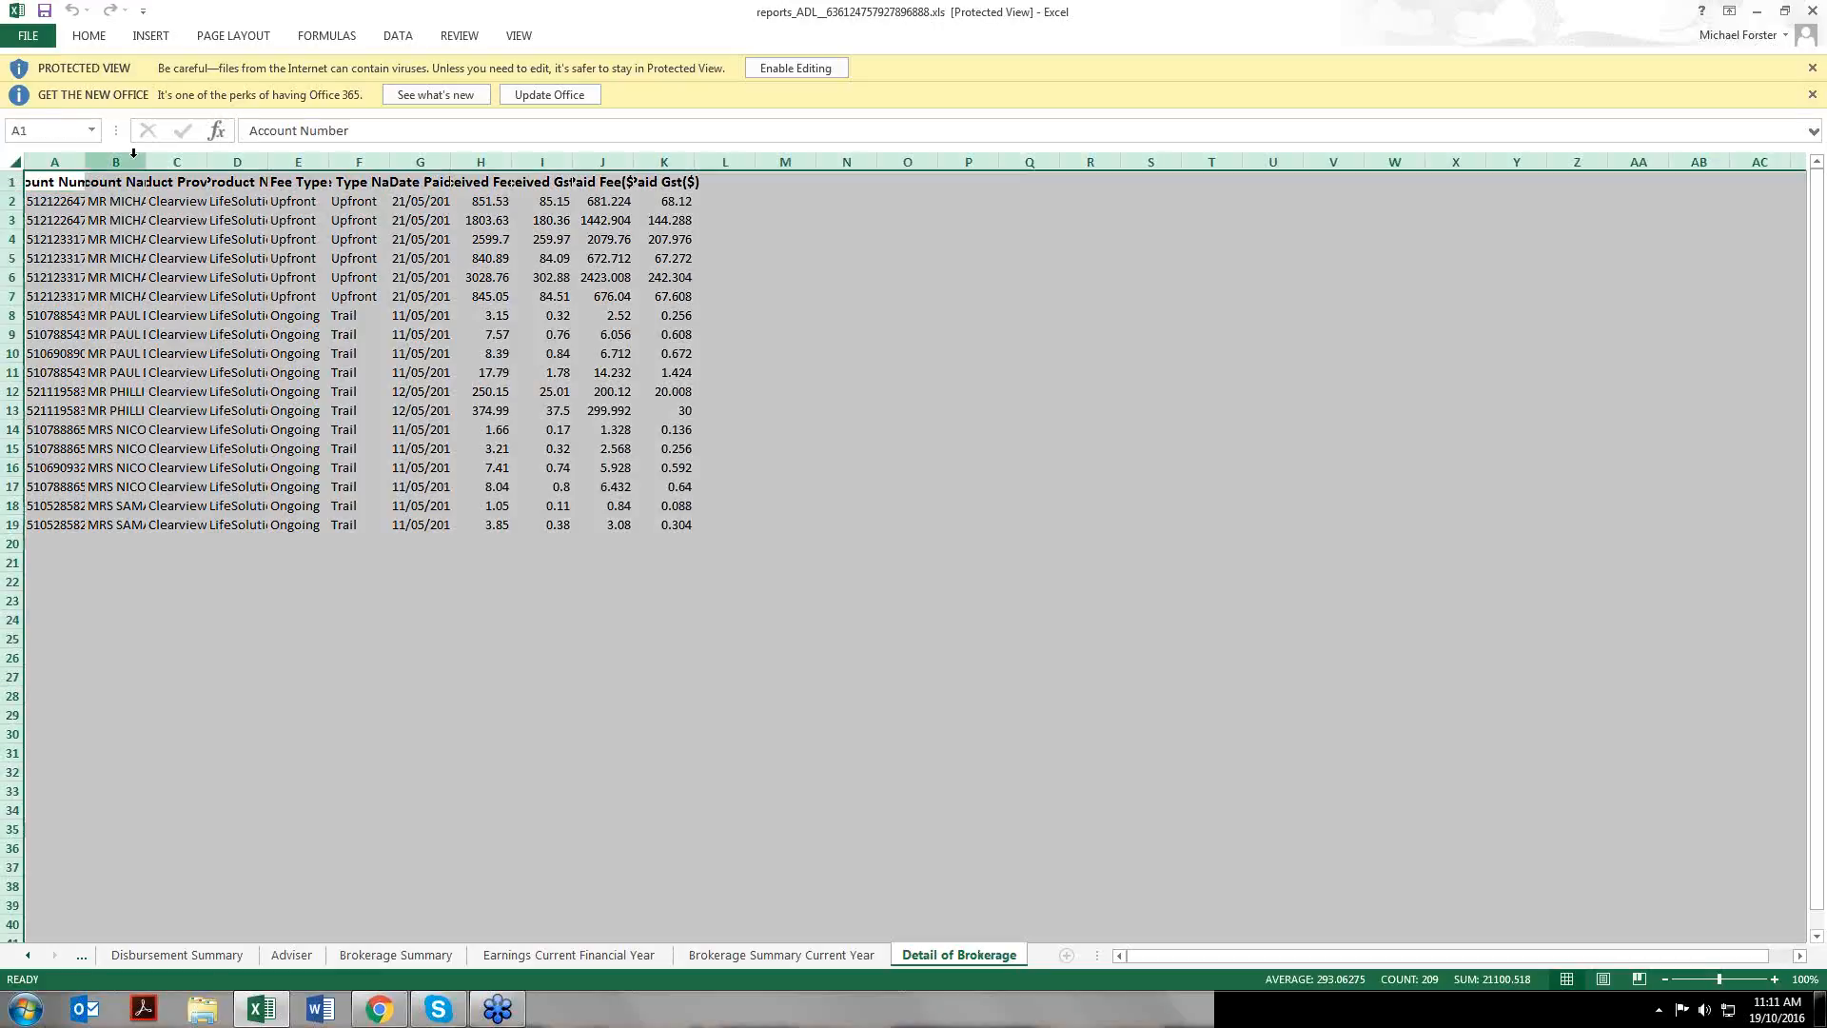
double_click(84, 161)
left_click(223, 220)
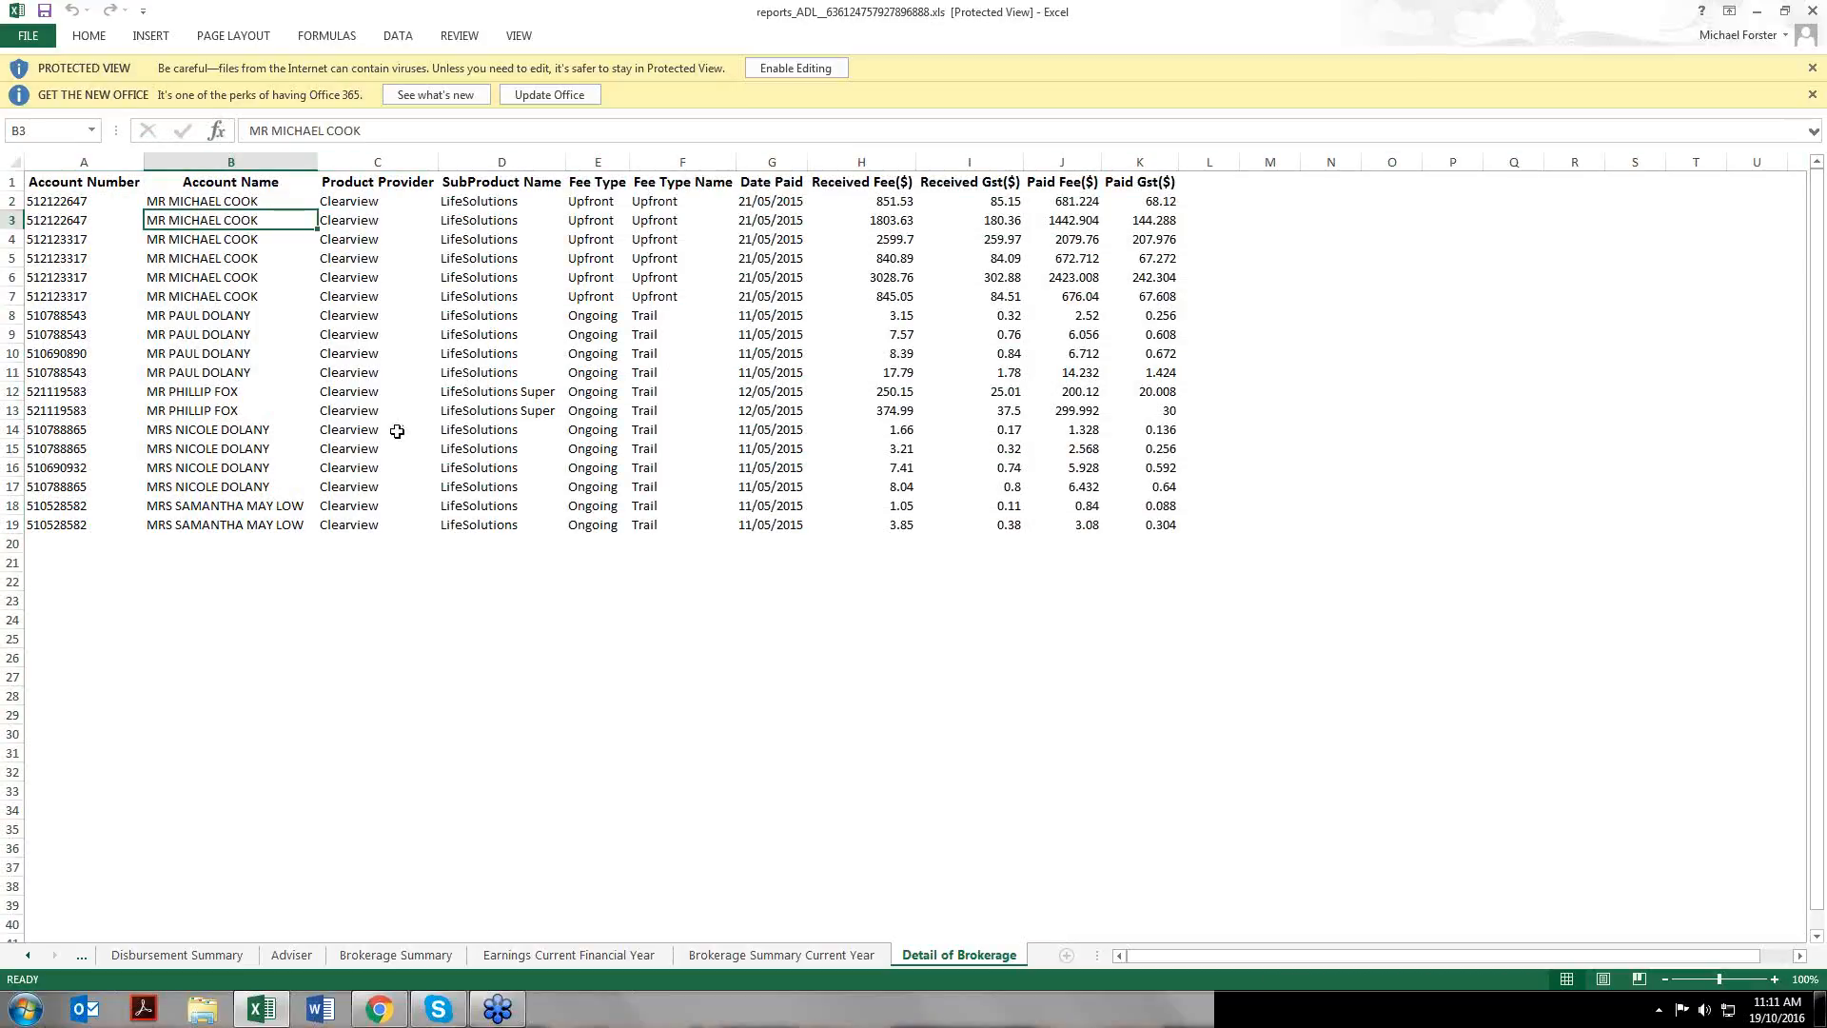
- Return to PayLogic in Chrome and open the Licensee Income report
left_click(380, 1011)
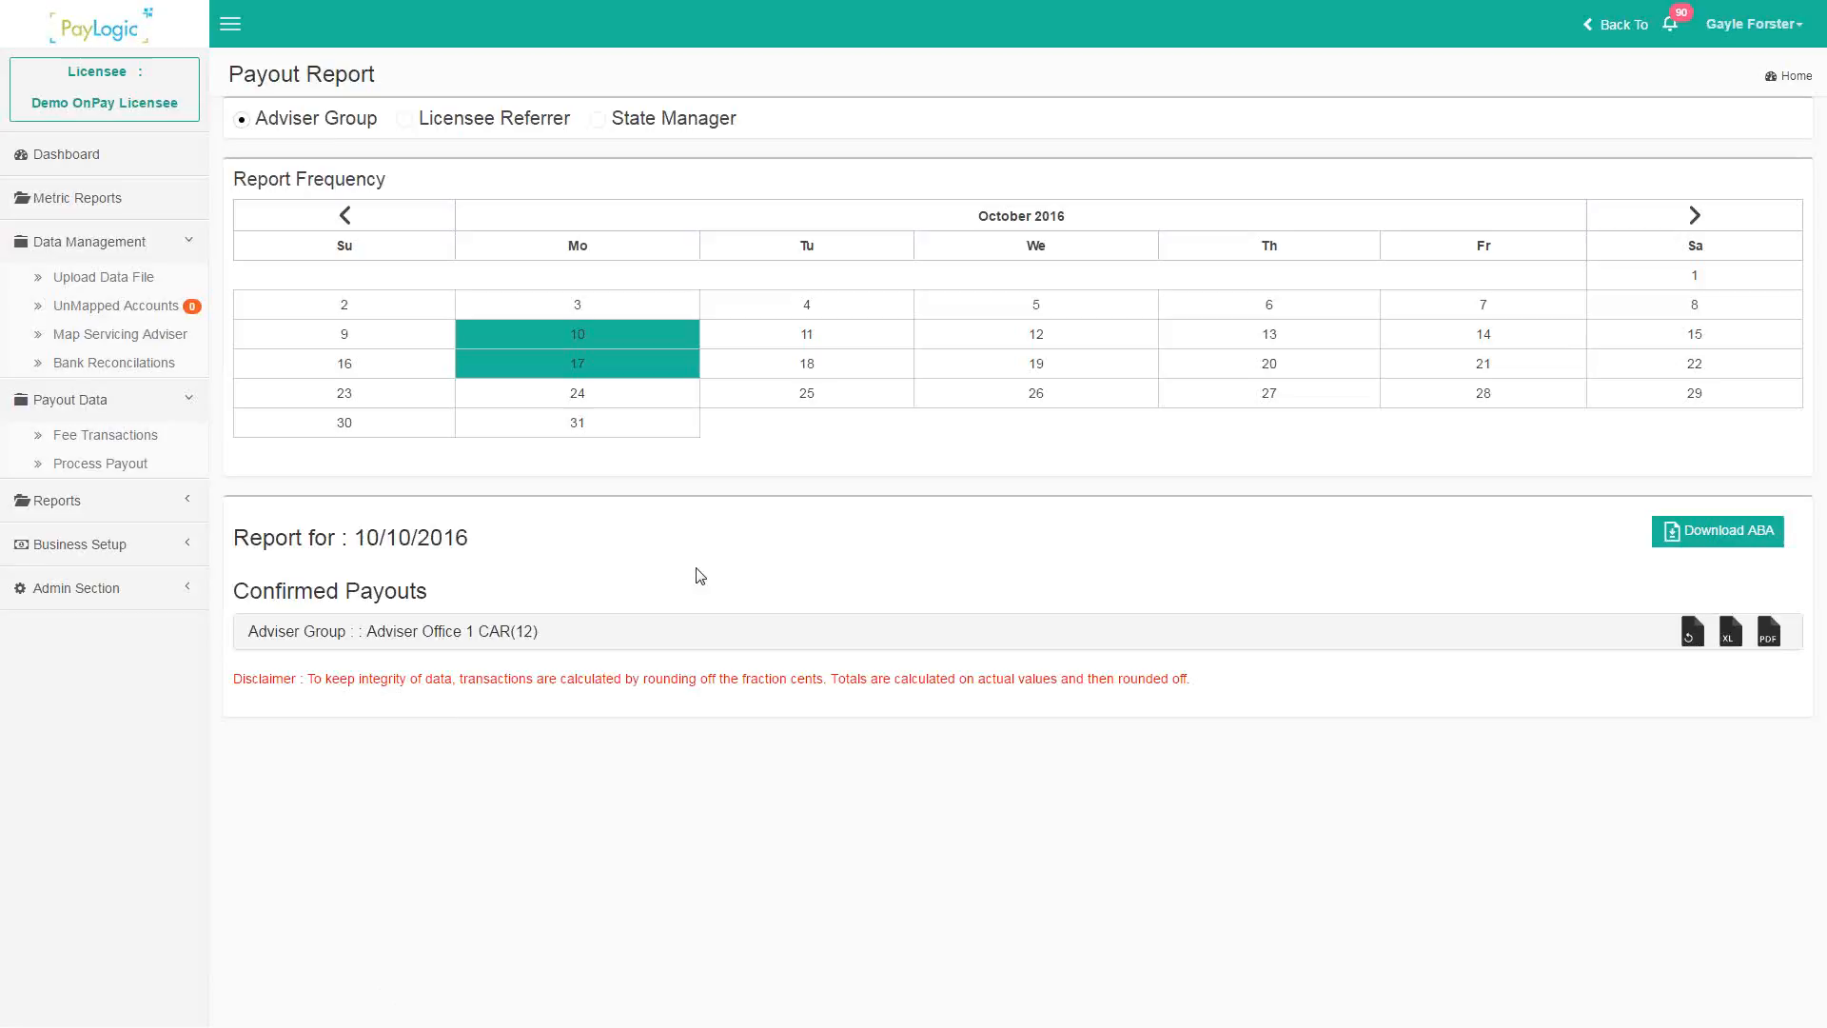
left_click(89, 502)
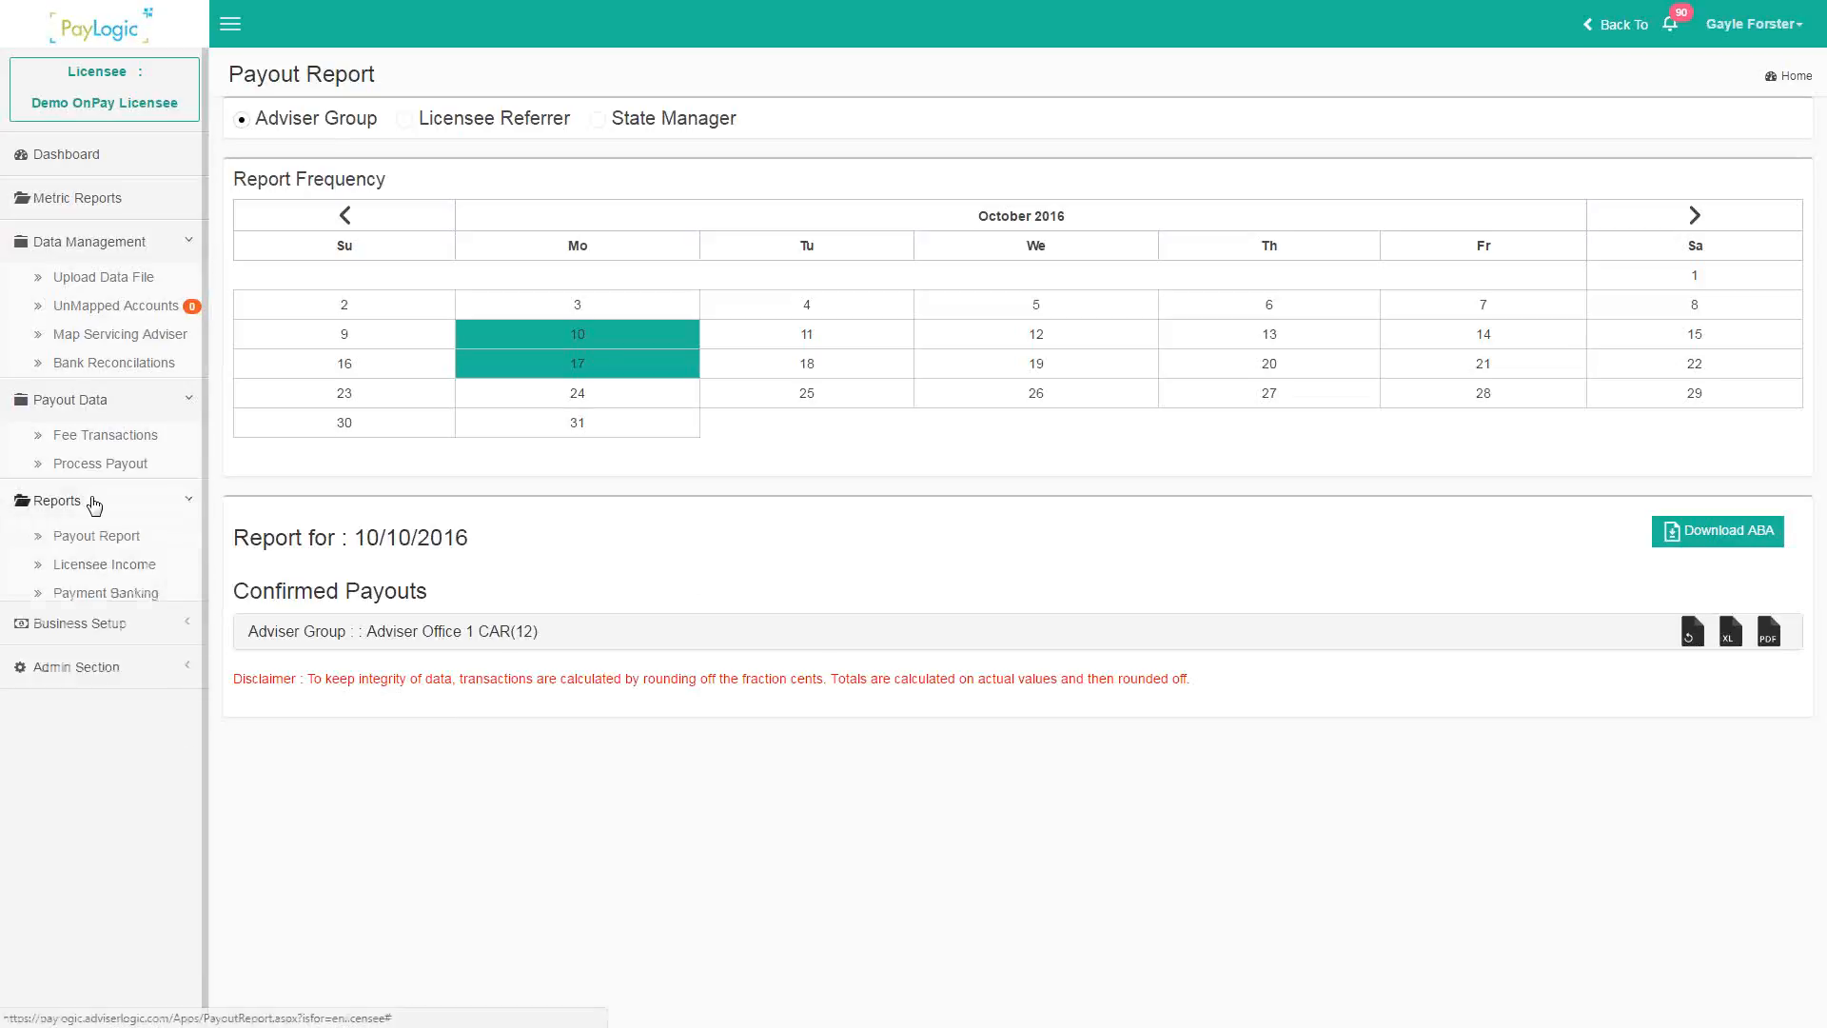
left_click(124, 566)
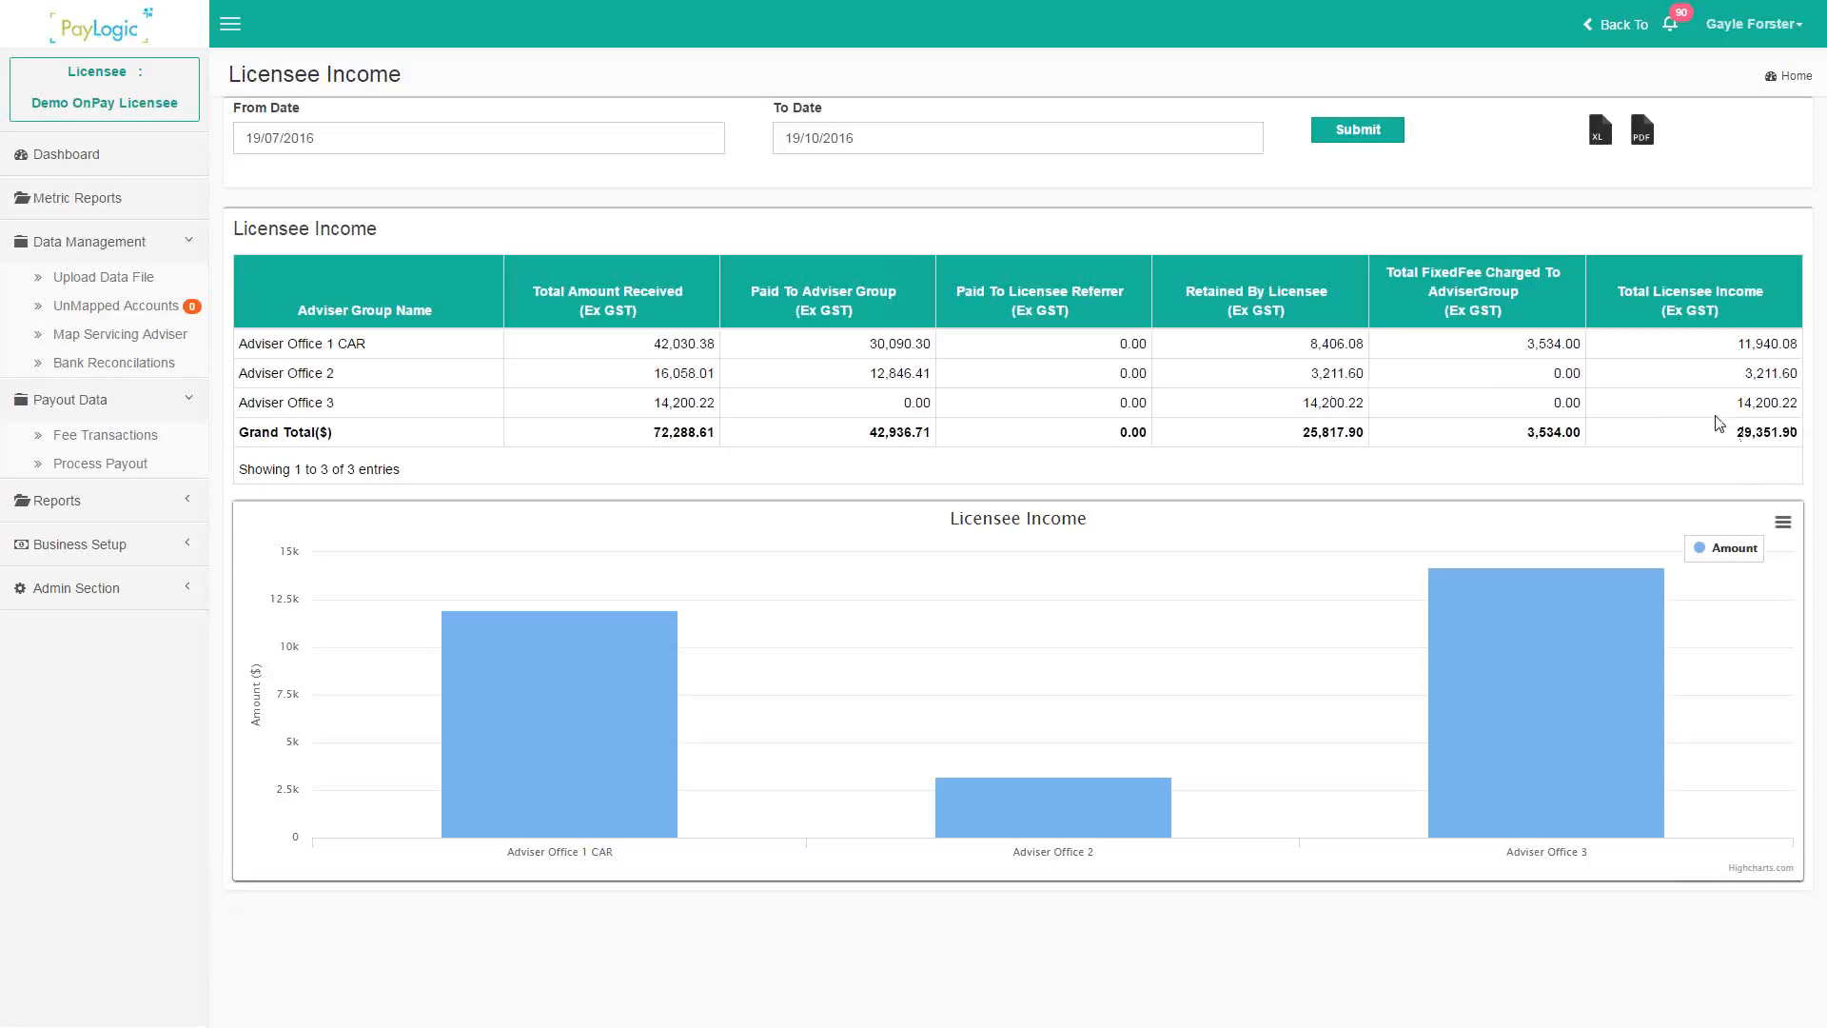
- View the From Date and To Date calendars of the Licensee Income report without picking other dates
left_click(313, 141)
left_click(833, 139)
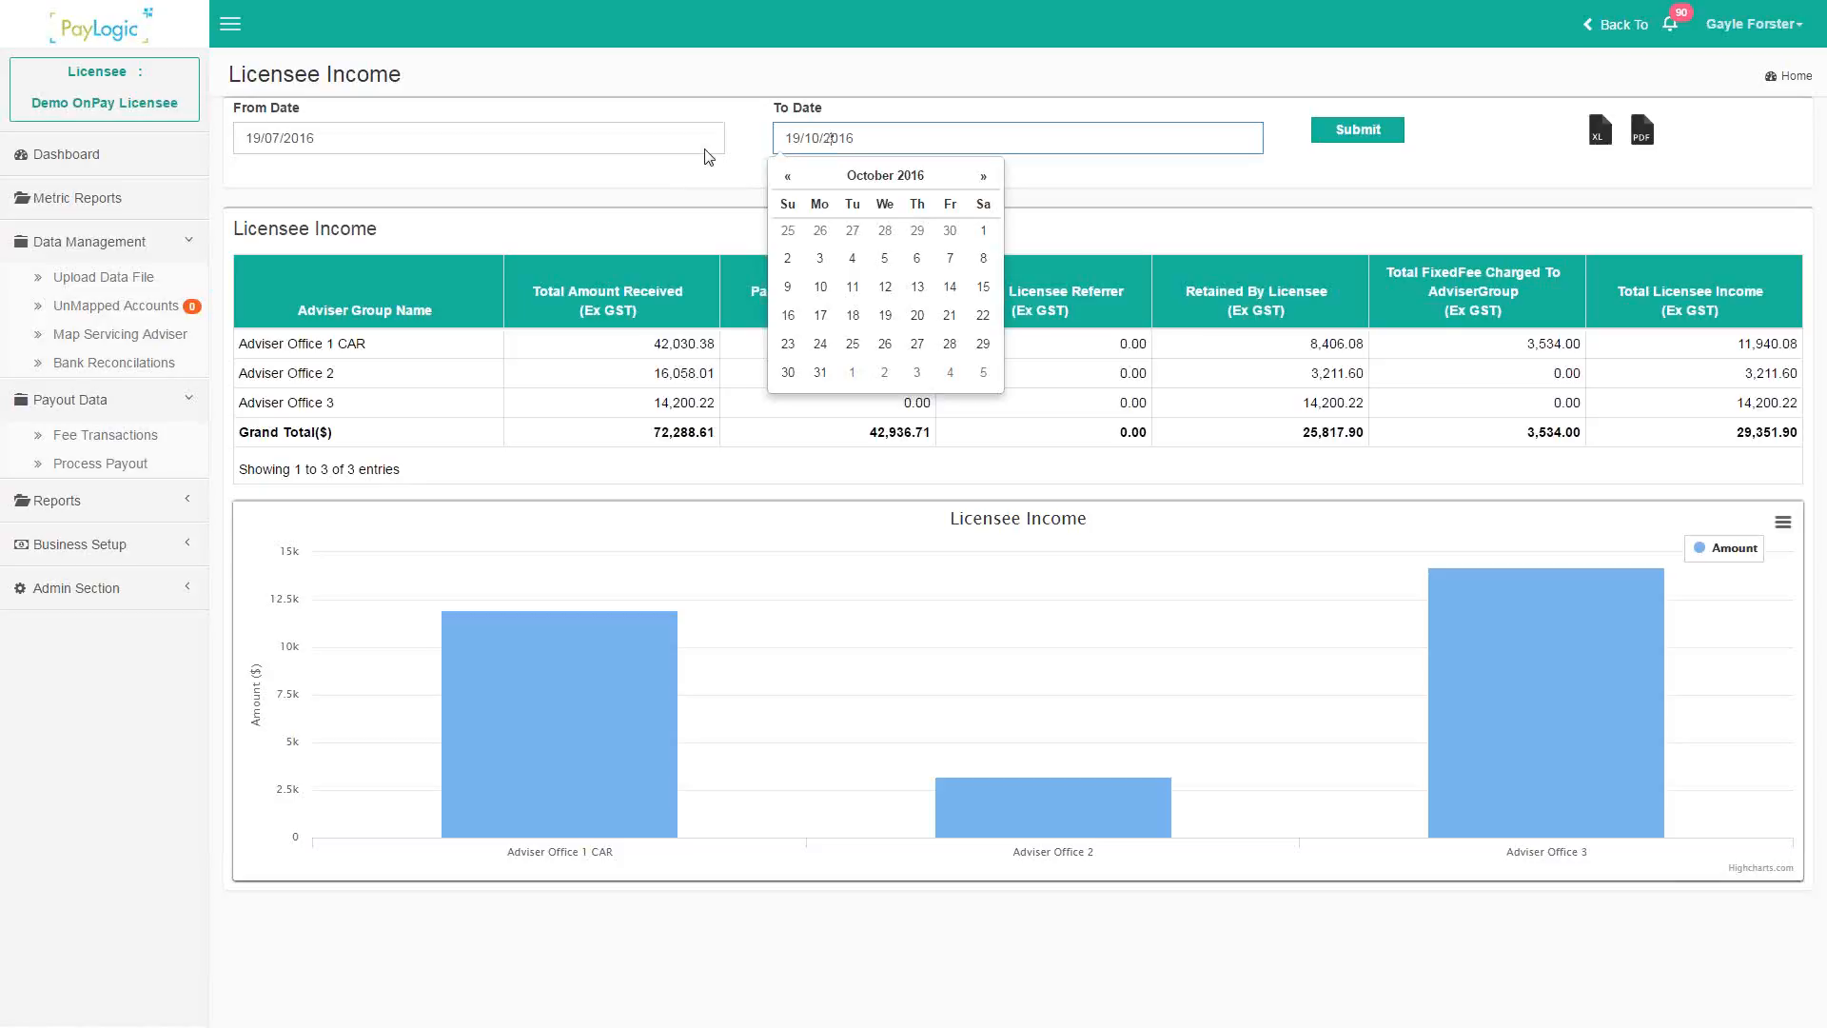
triple_click(274, 141)
triple_click(860, 135)
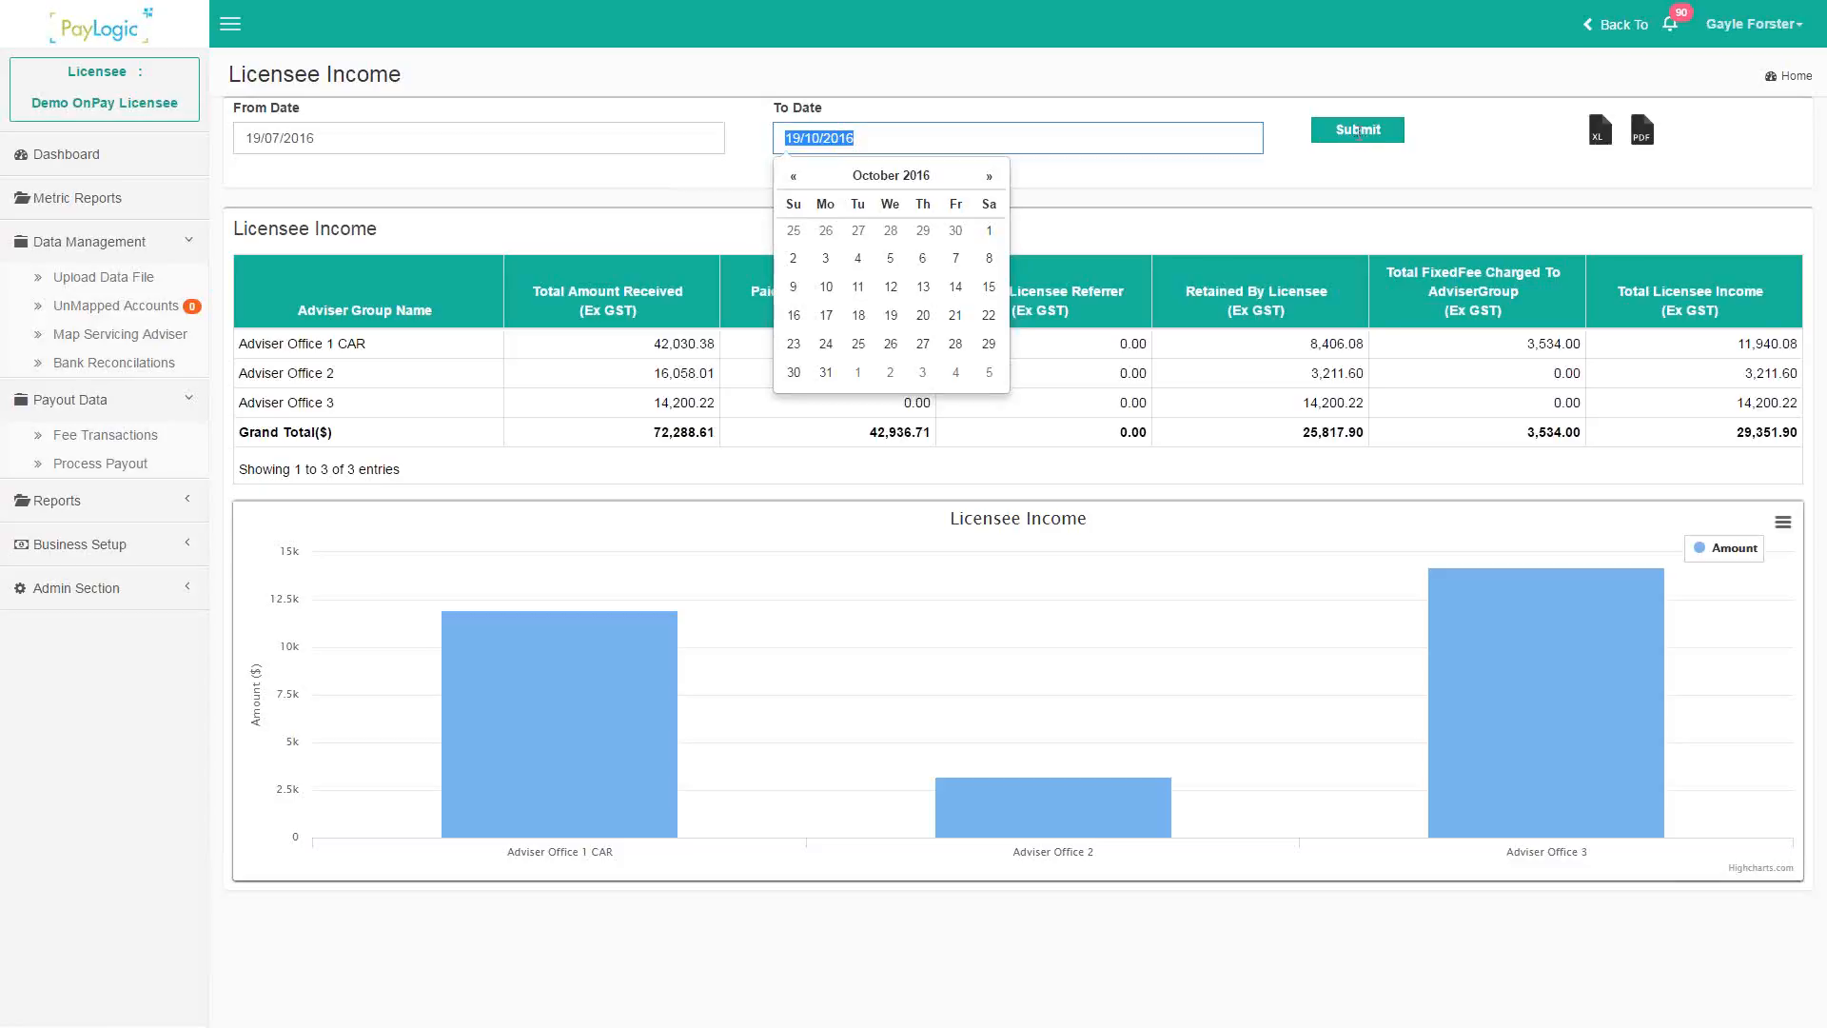
left_click(1488, 155)
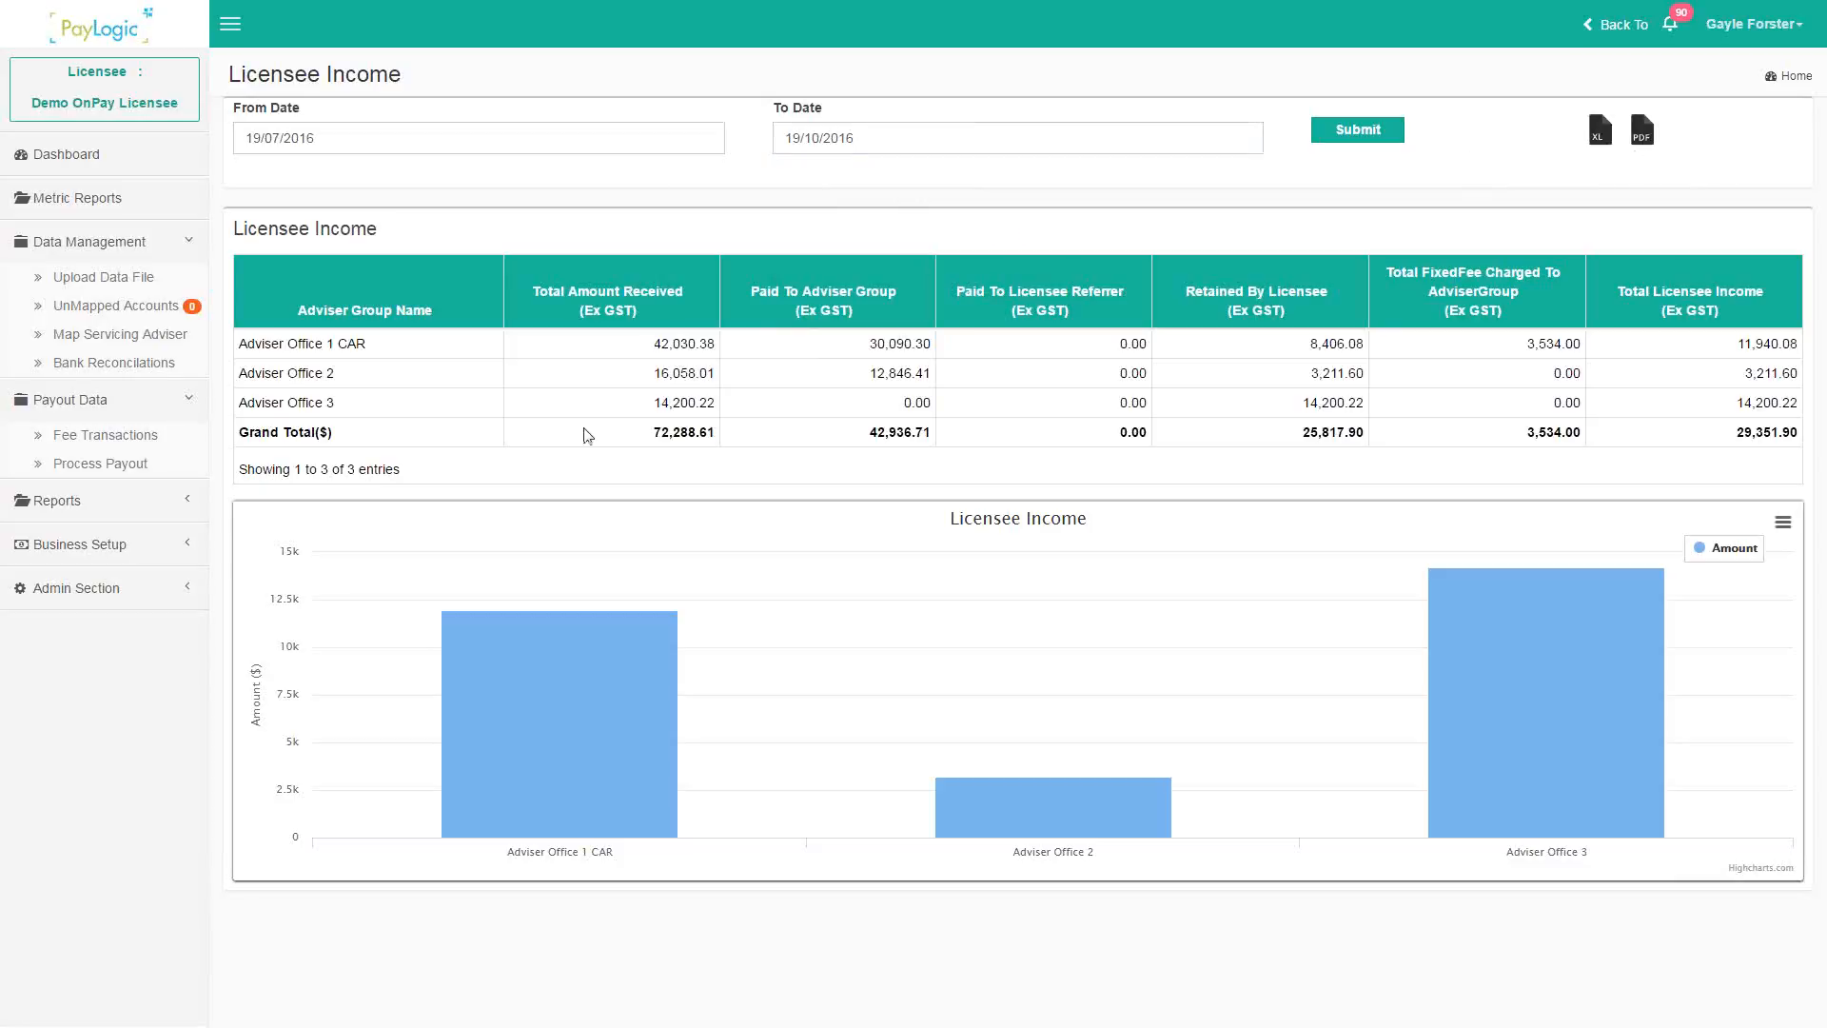
- Open the Payment Banking report and view its date range calendars without changing the dates
left_click(222, 512)
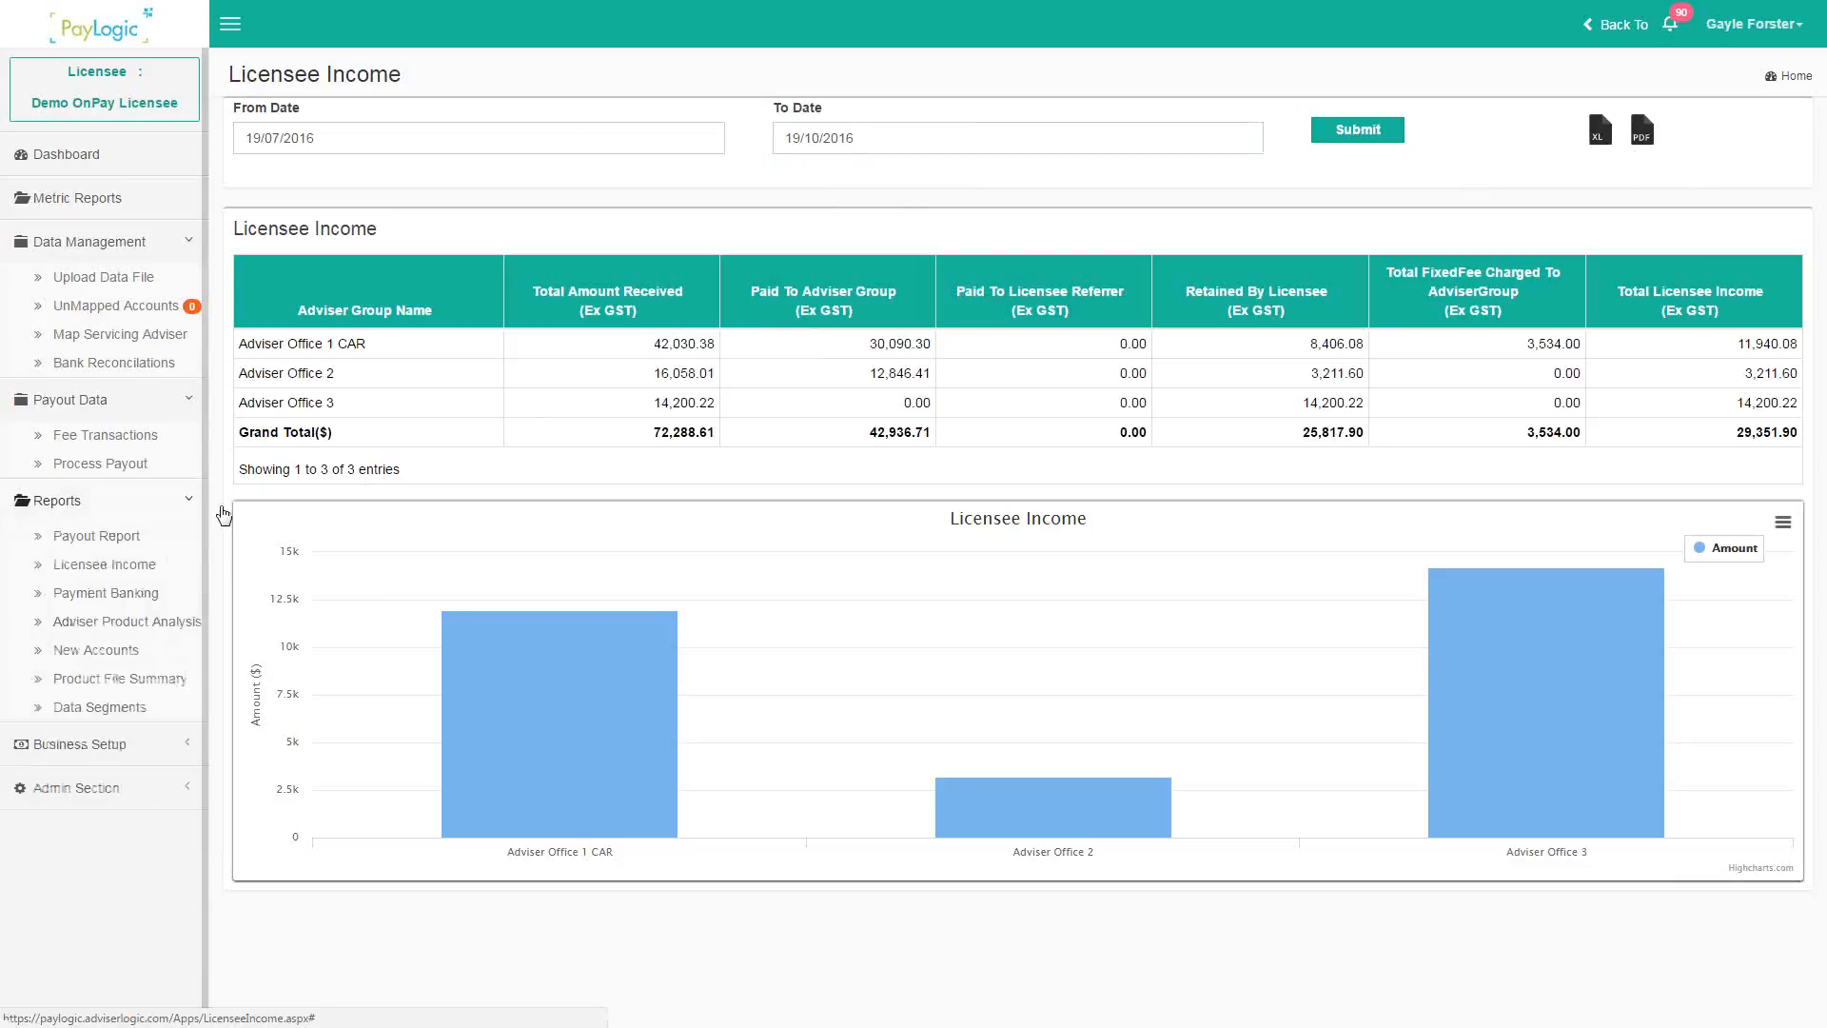
left_click(123, 602)
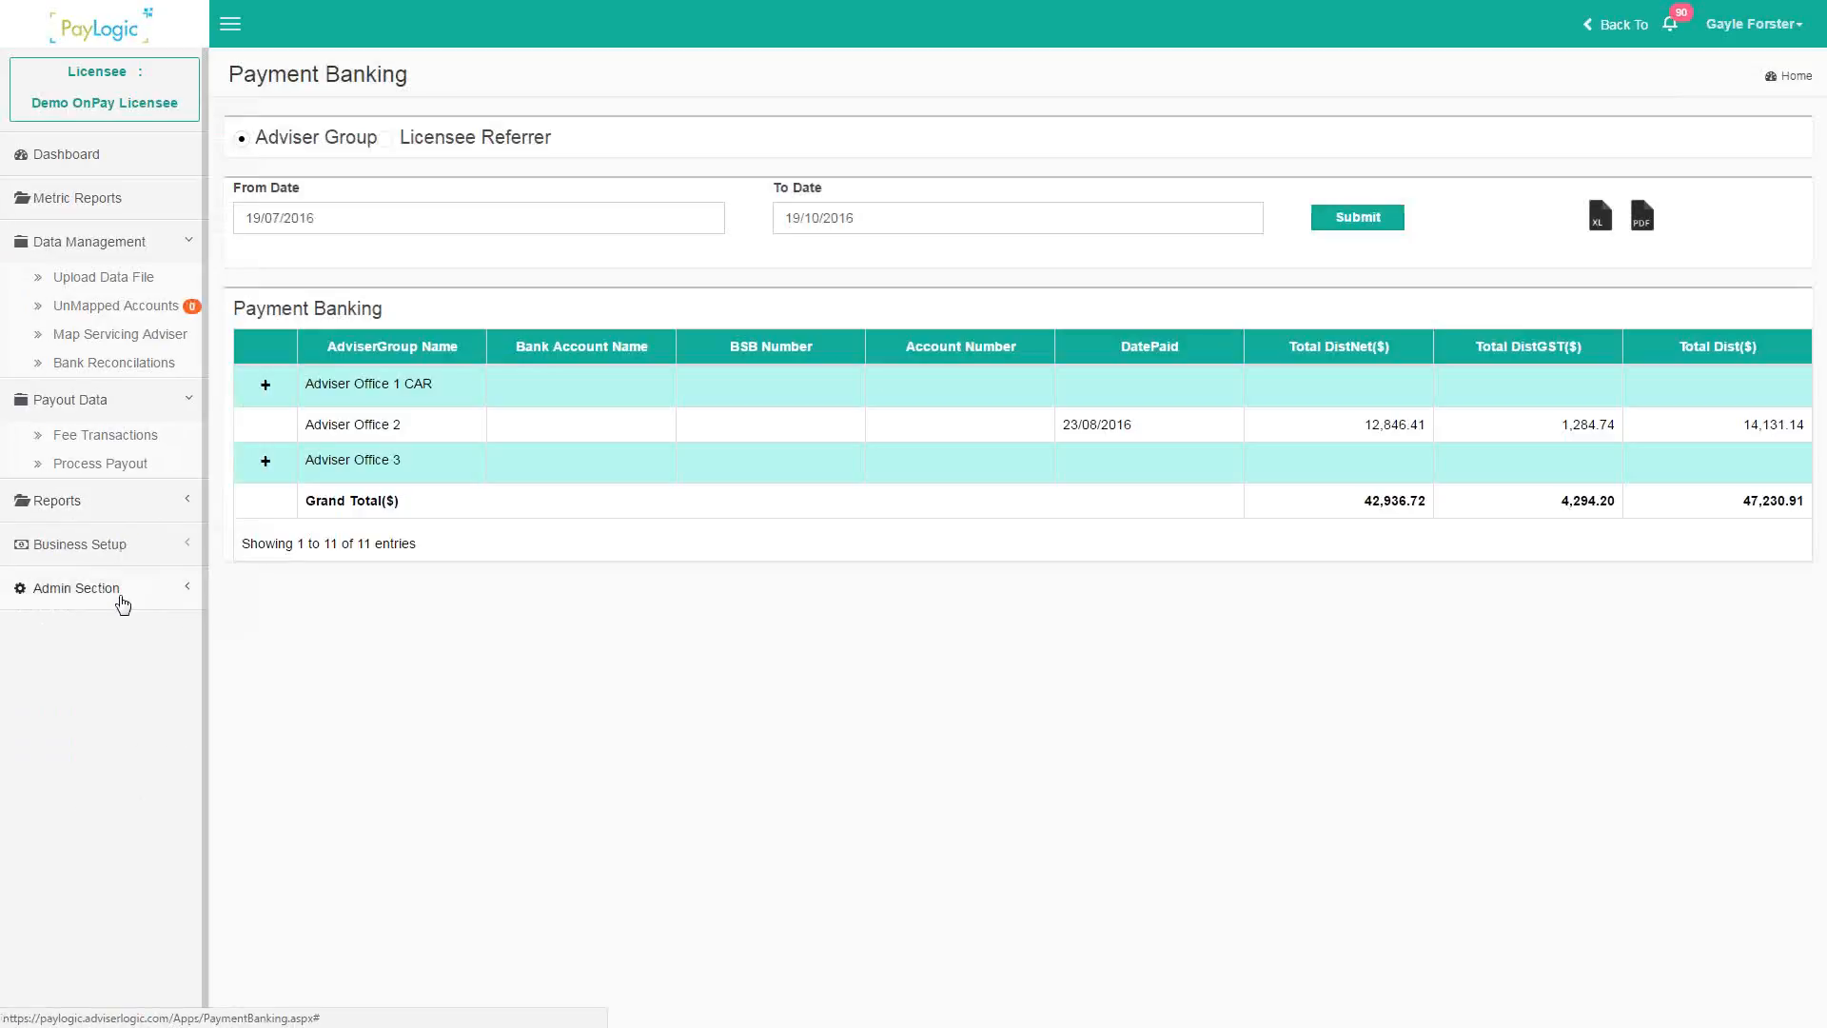
left_click(640, 223)
left_click(824, 221)
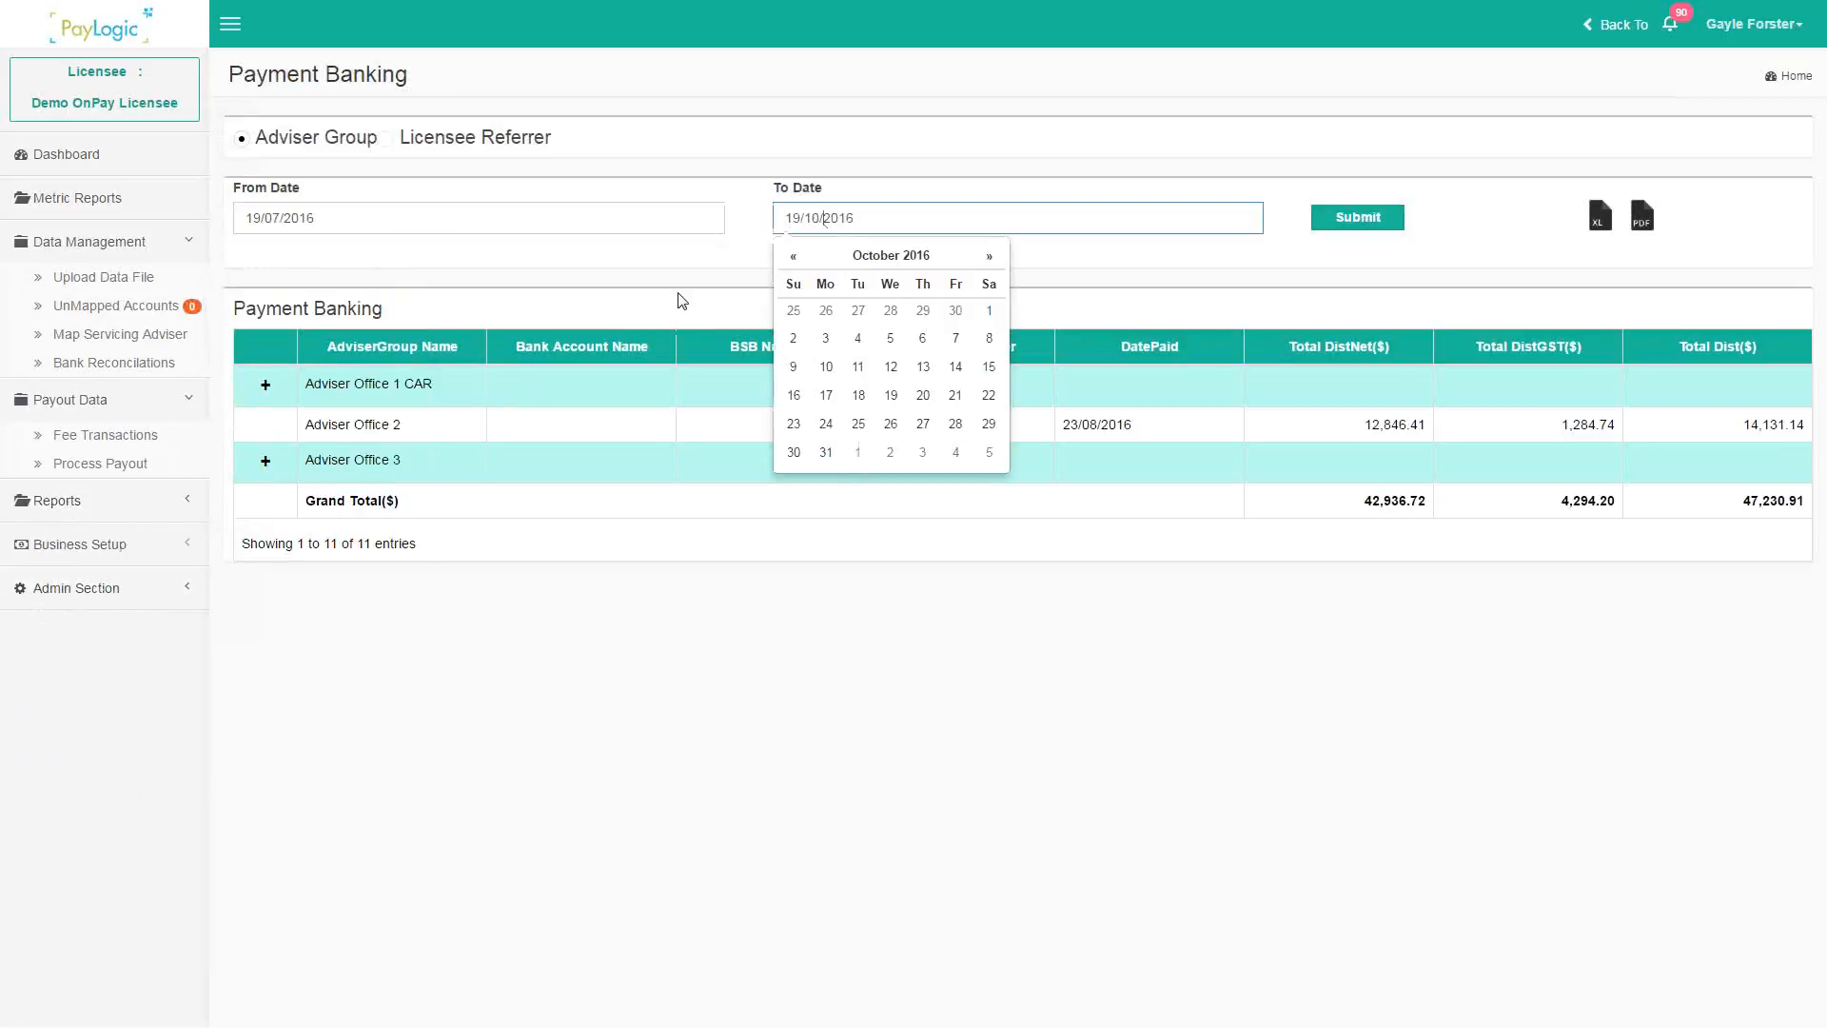
left_click(1523, 229)
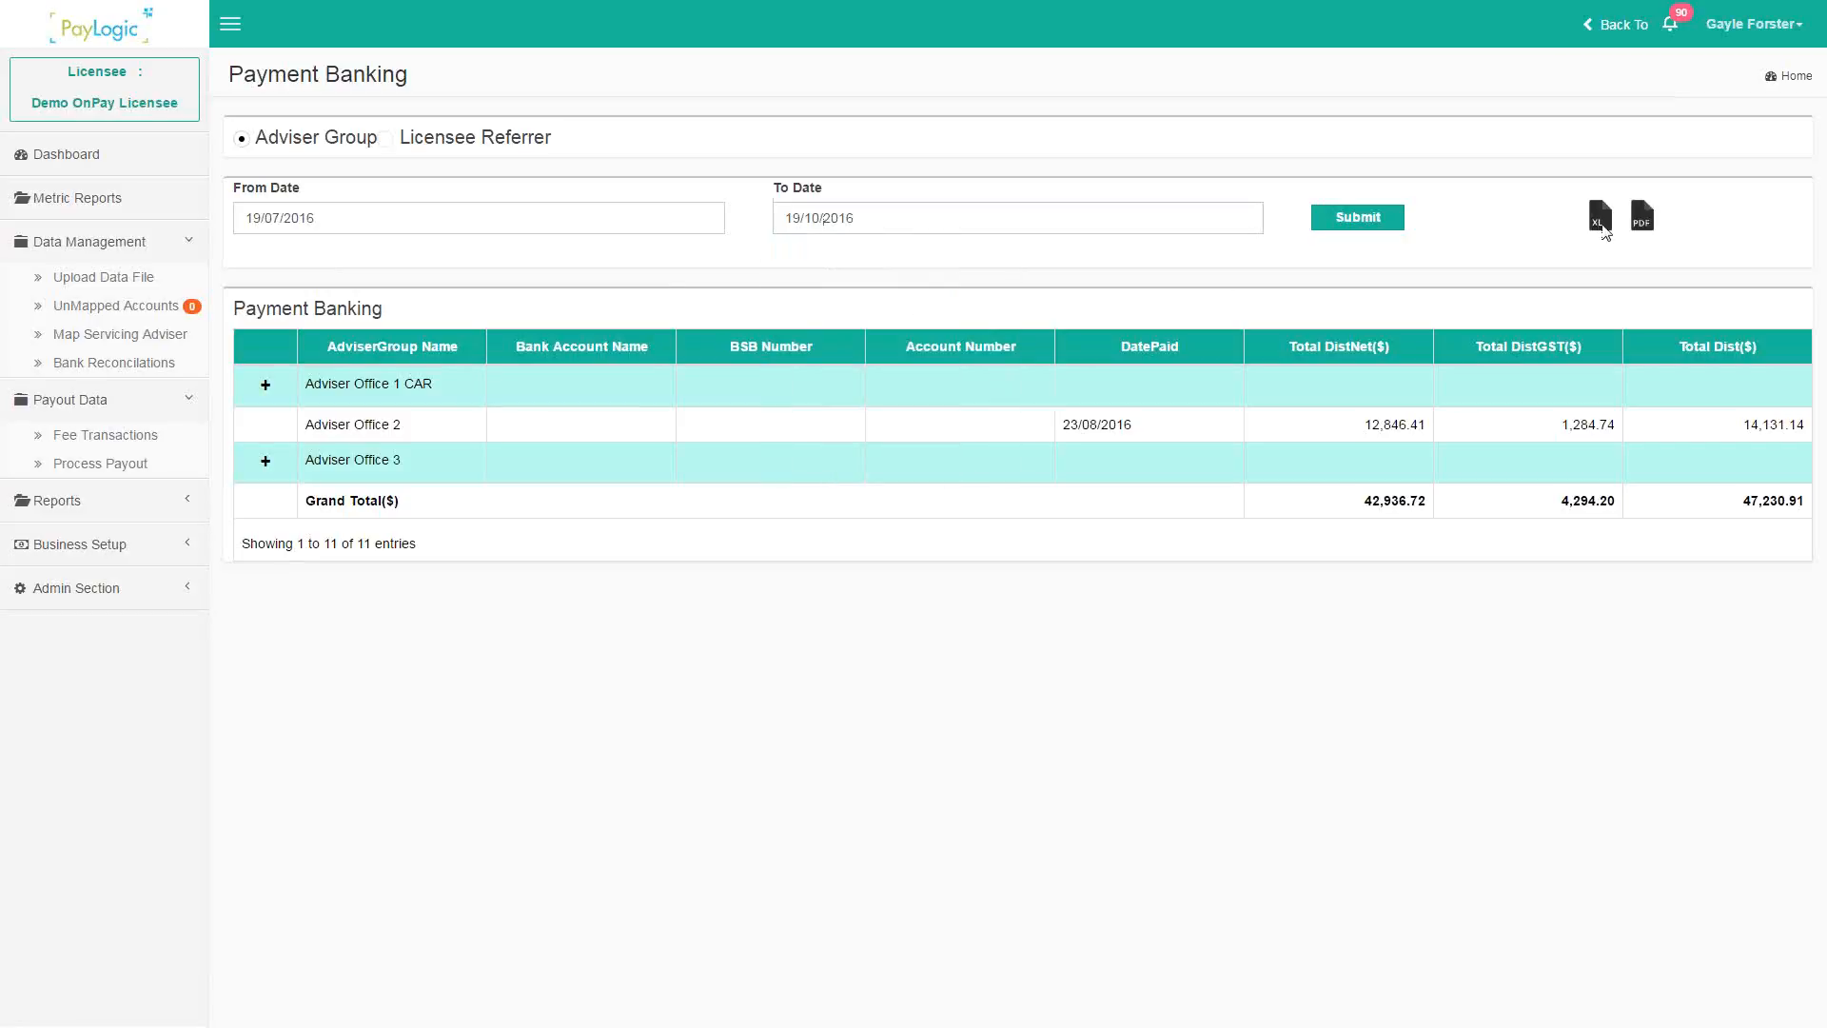
- Export the Payment Banking report to Excel and open the downloaded workbook, accepting the file format warning
left_click(1603, 226)
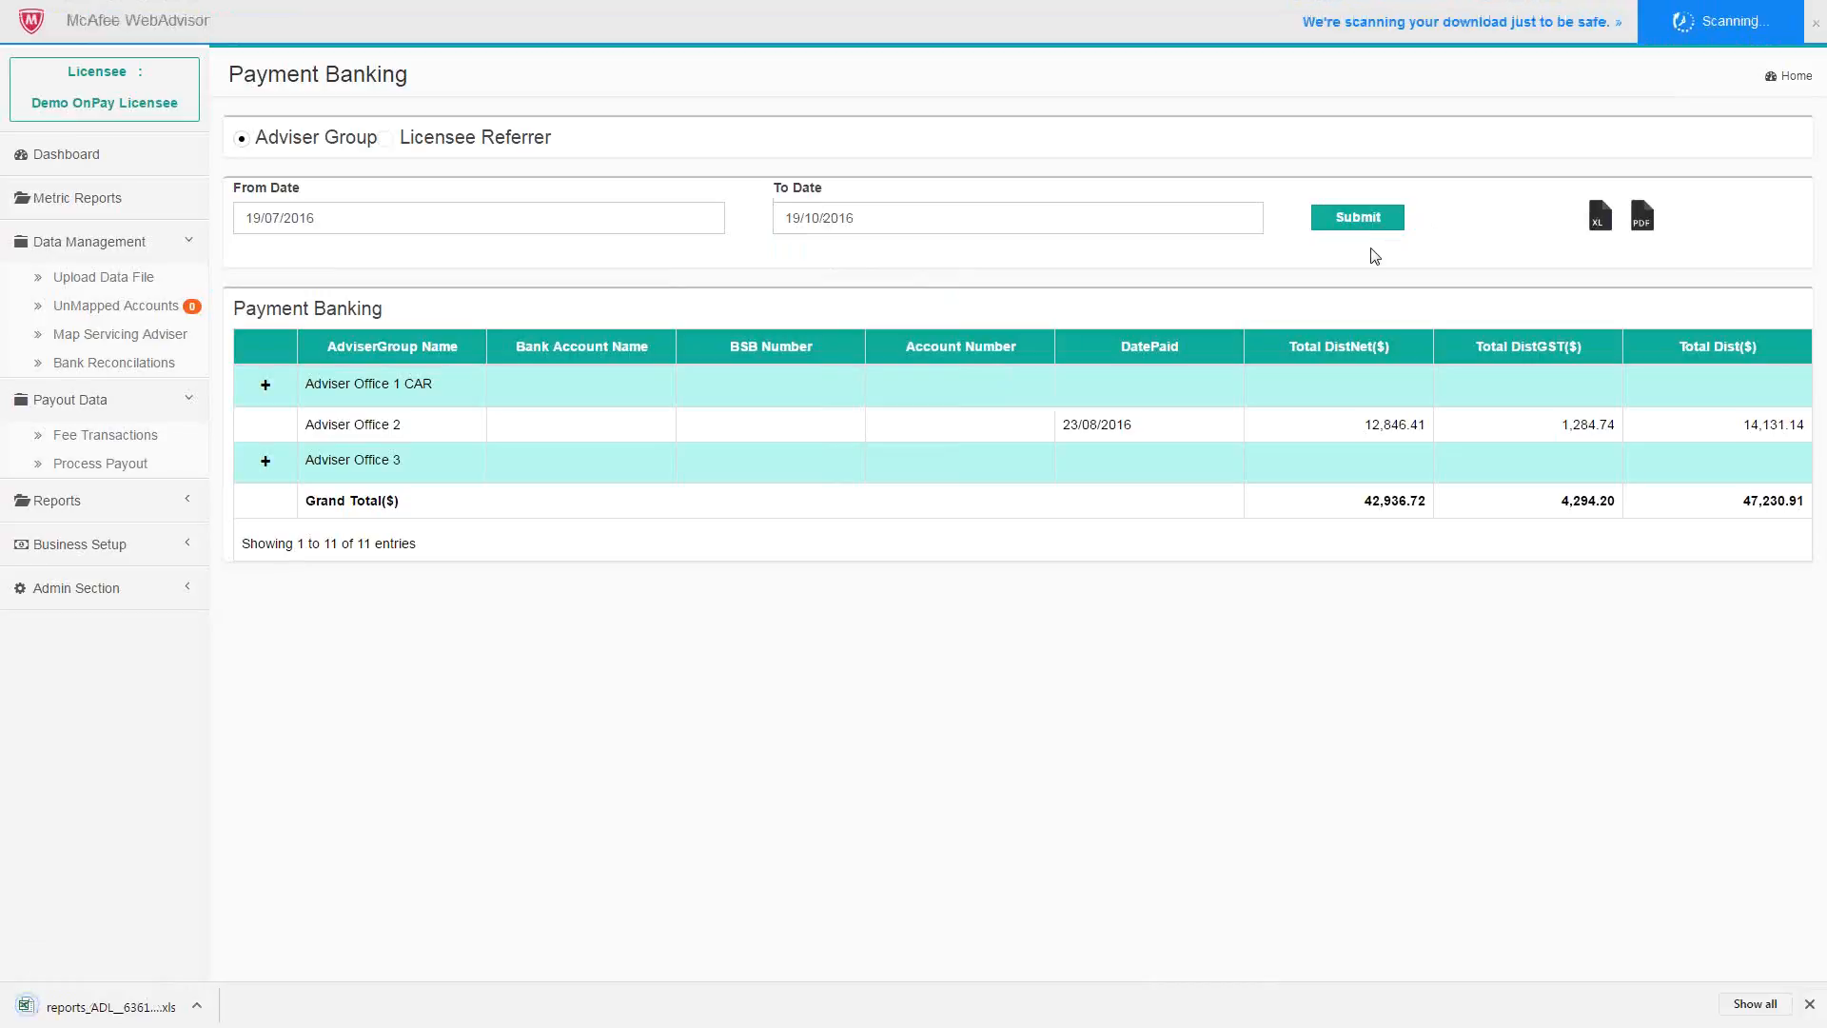
left_click(130, 1007)
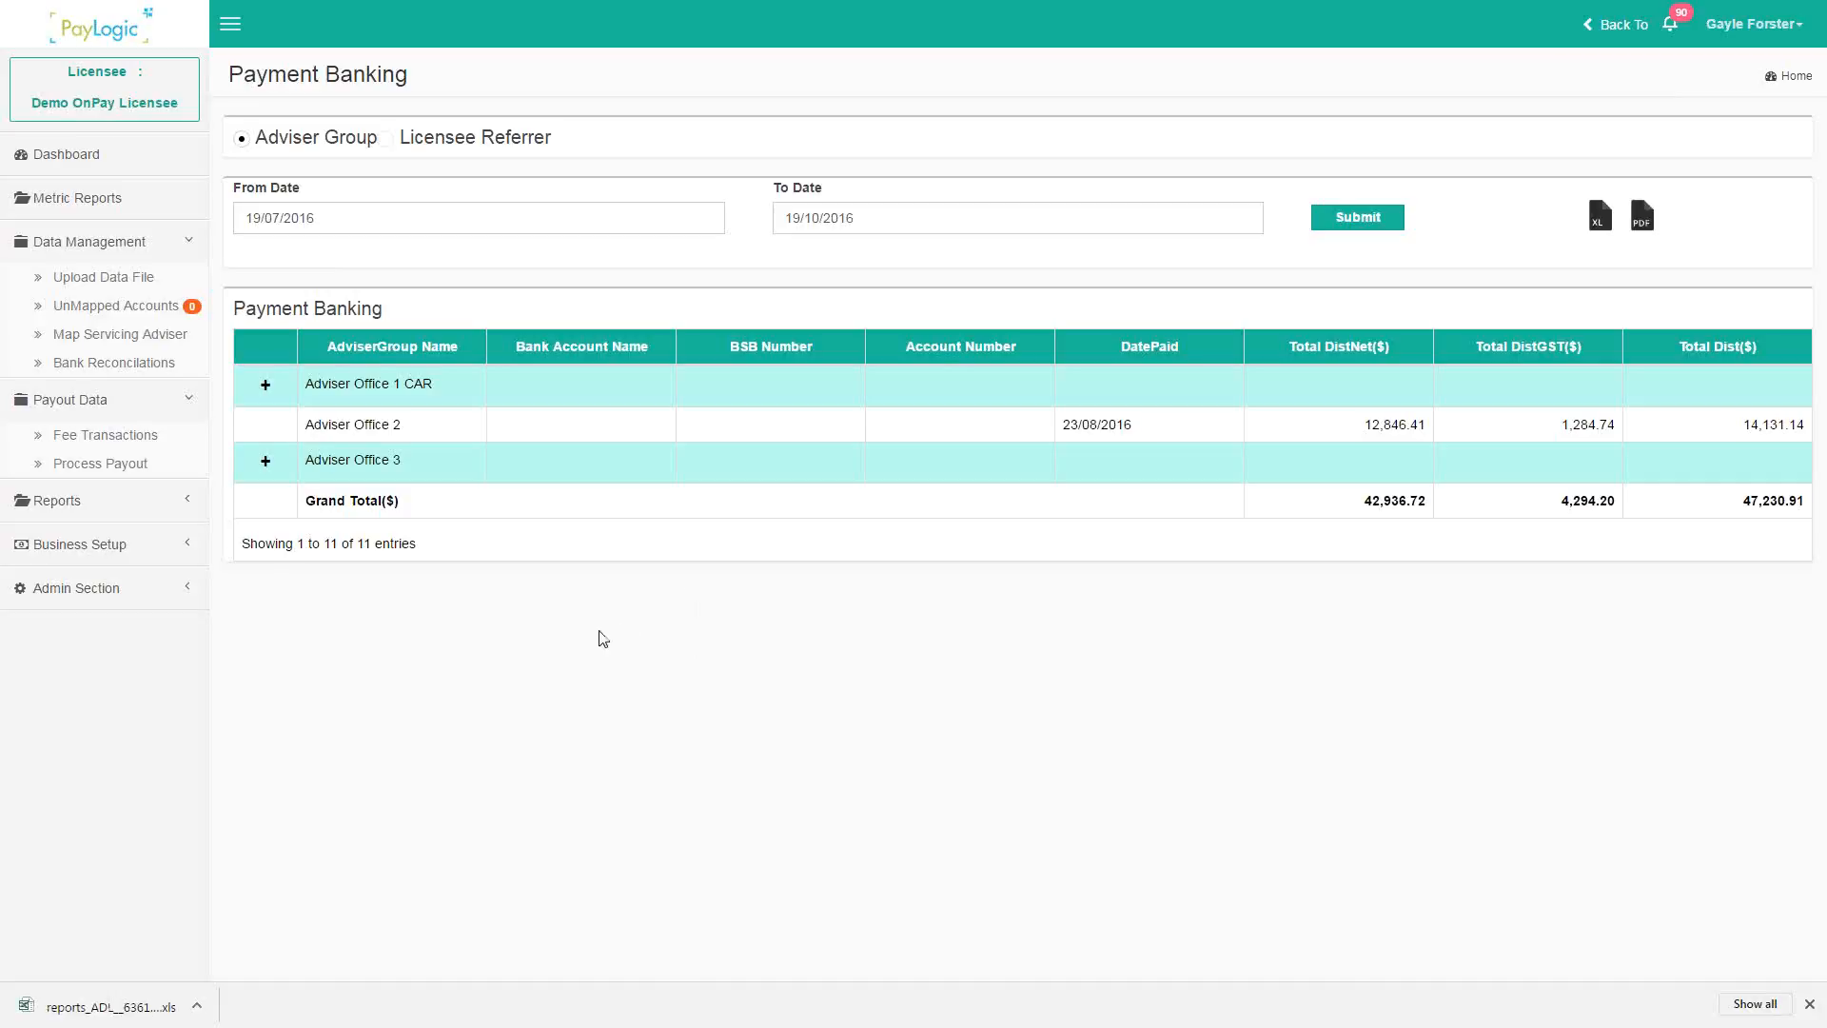
left_click(107, 1017)
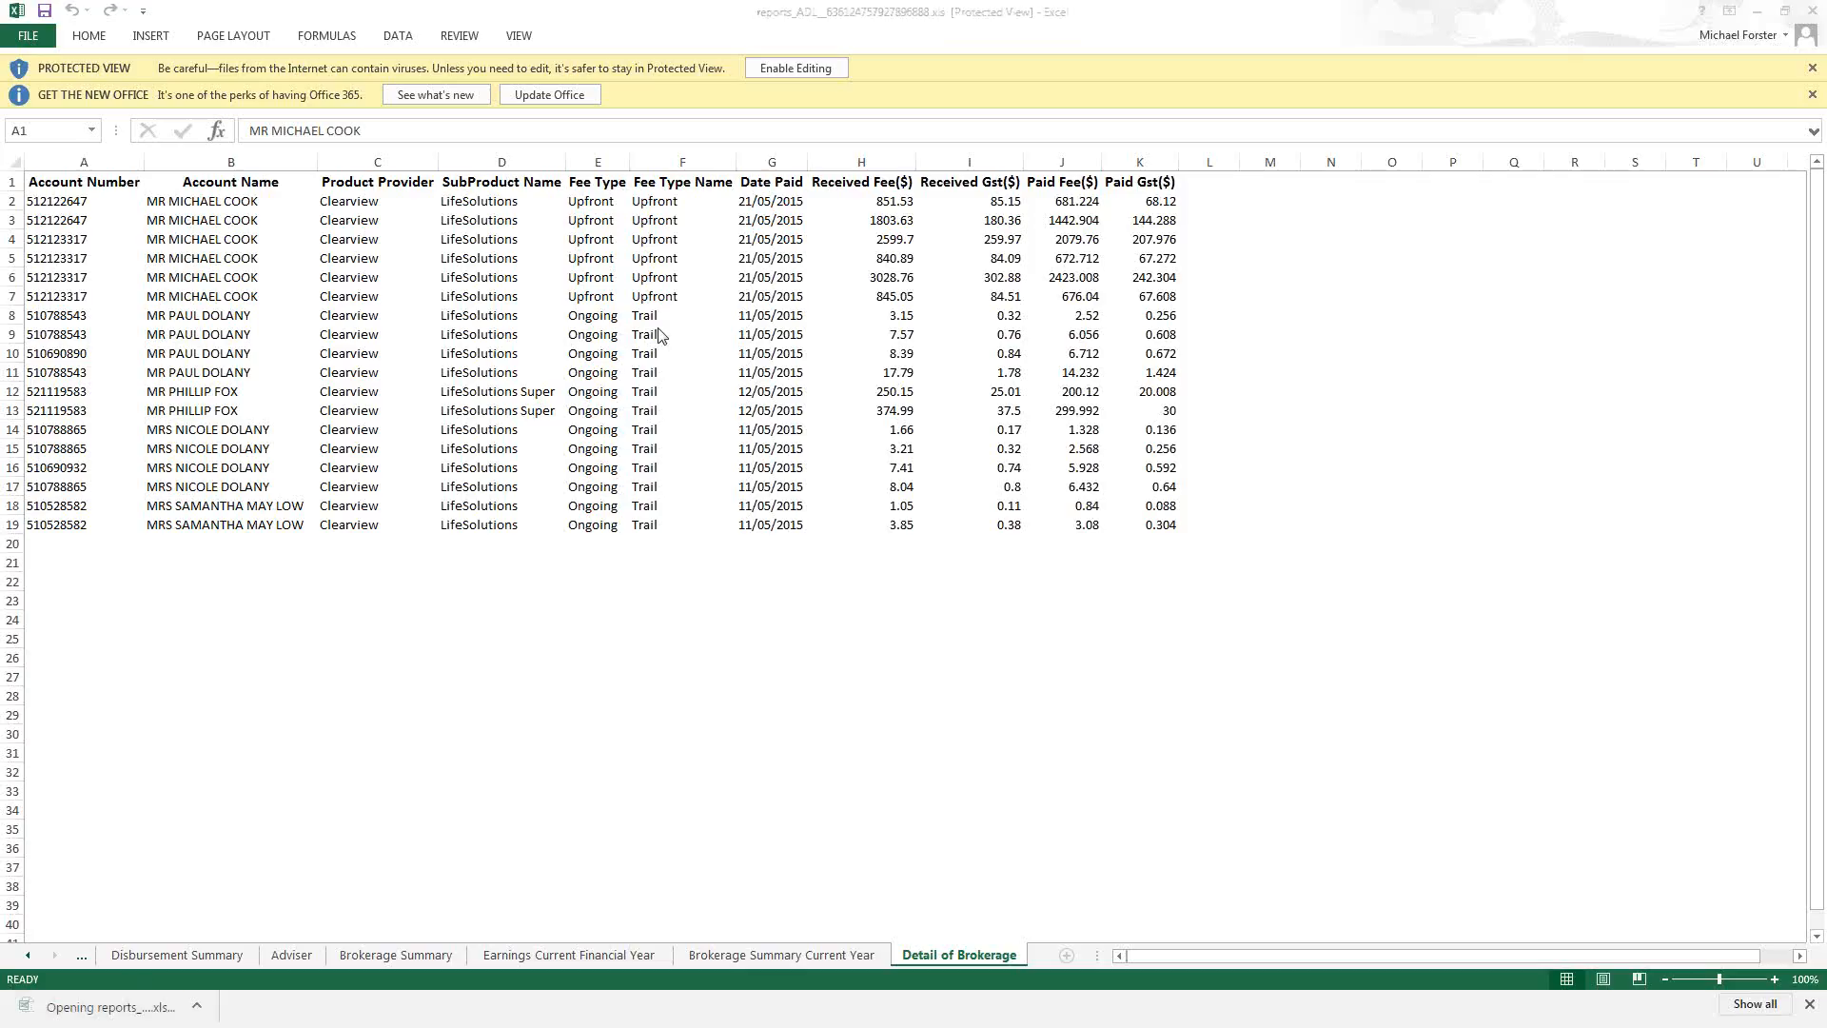
key("alt+Tab")
key("alt+Tab")
key("alt+Tab")
key("alt+Tab")
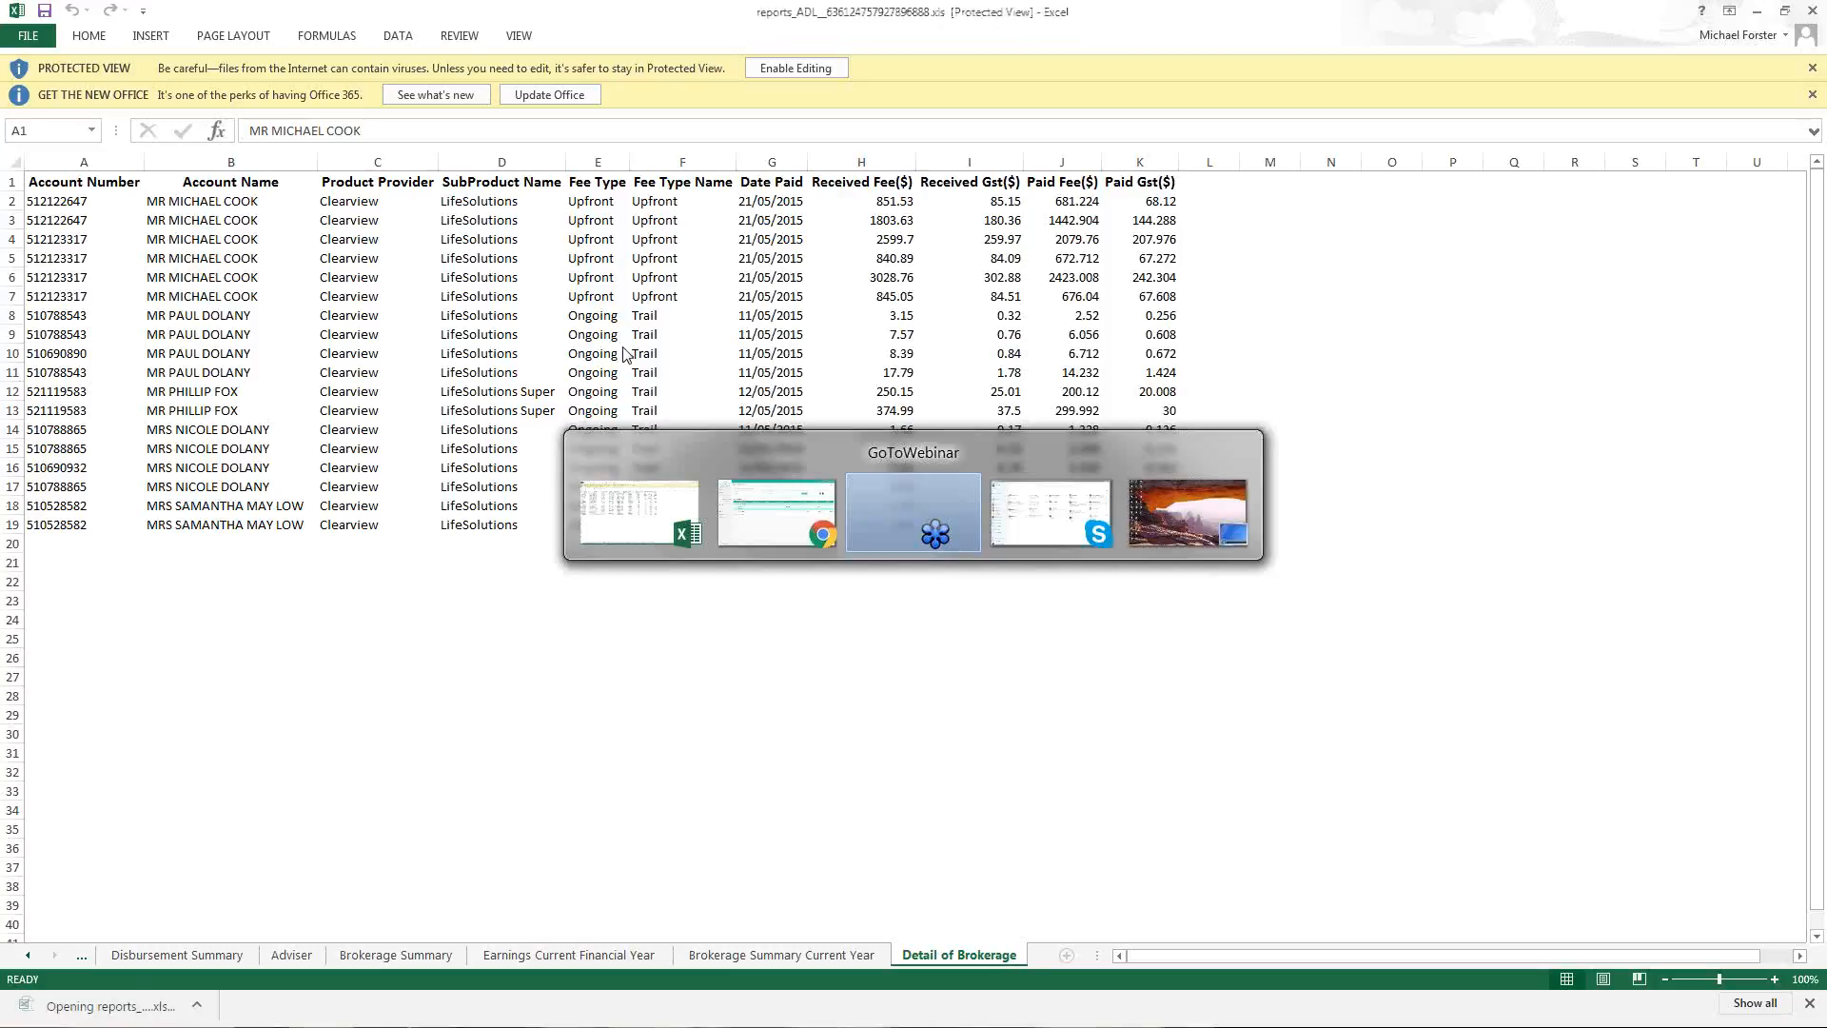
key("alt+Tab")
key("alt+Tab")
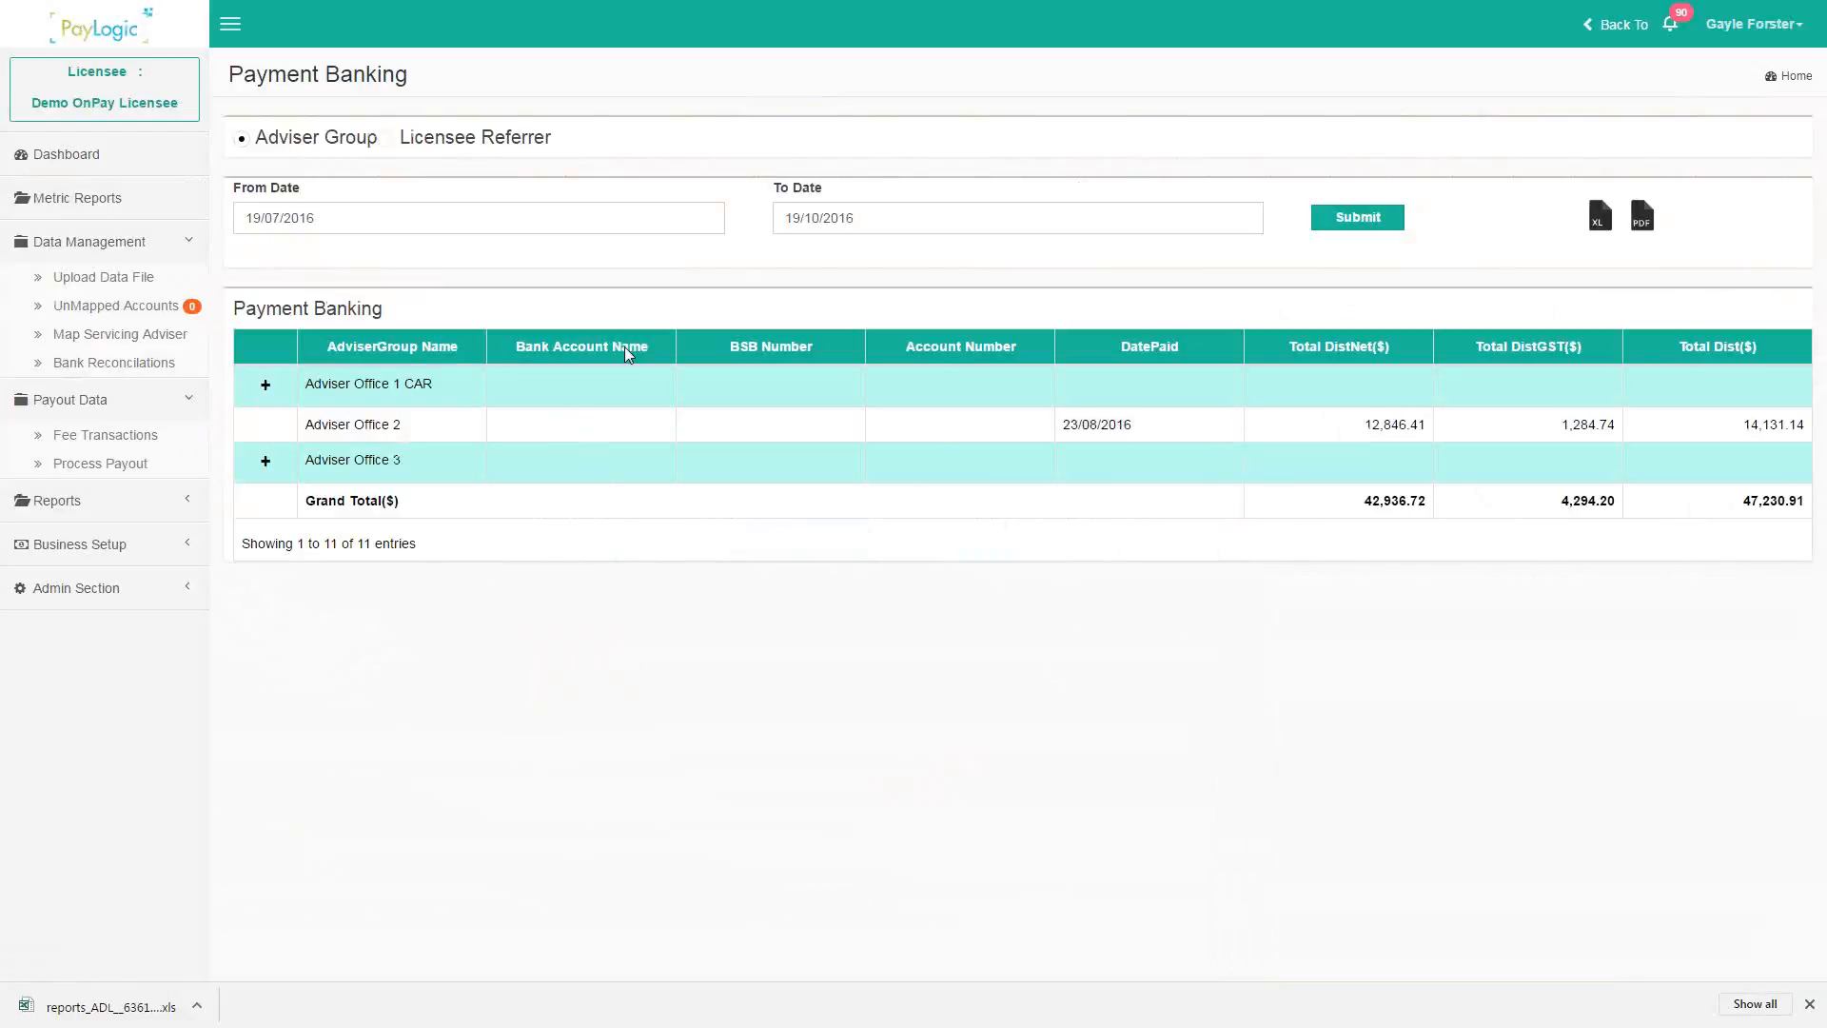
key("alt+Tab")
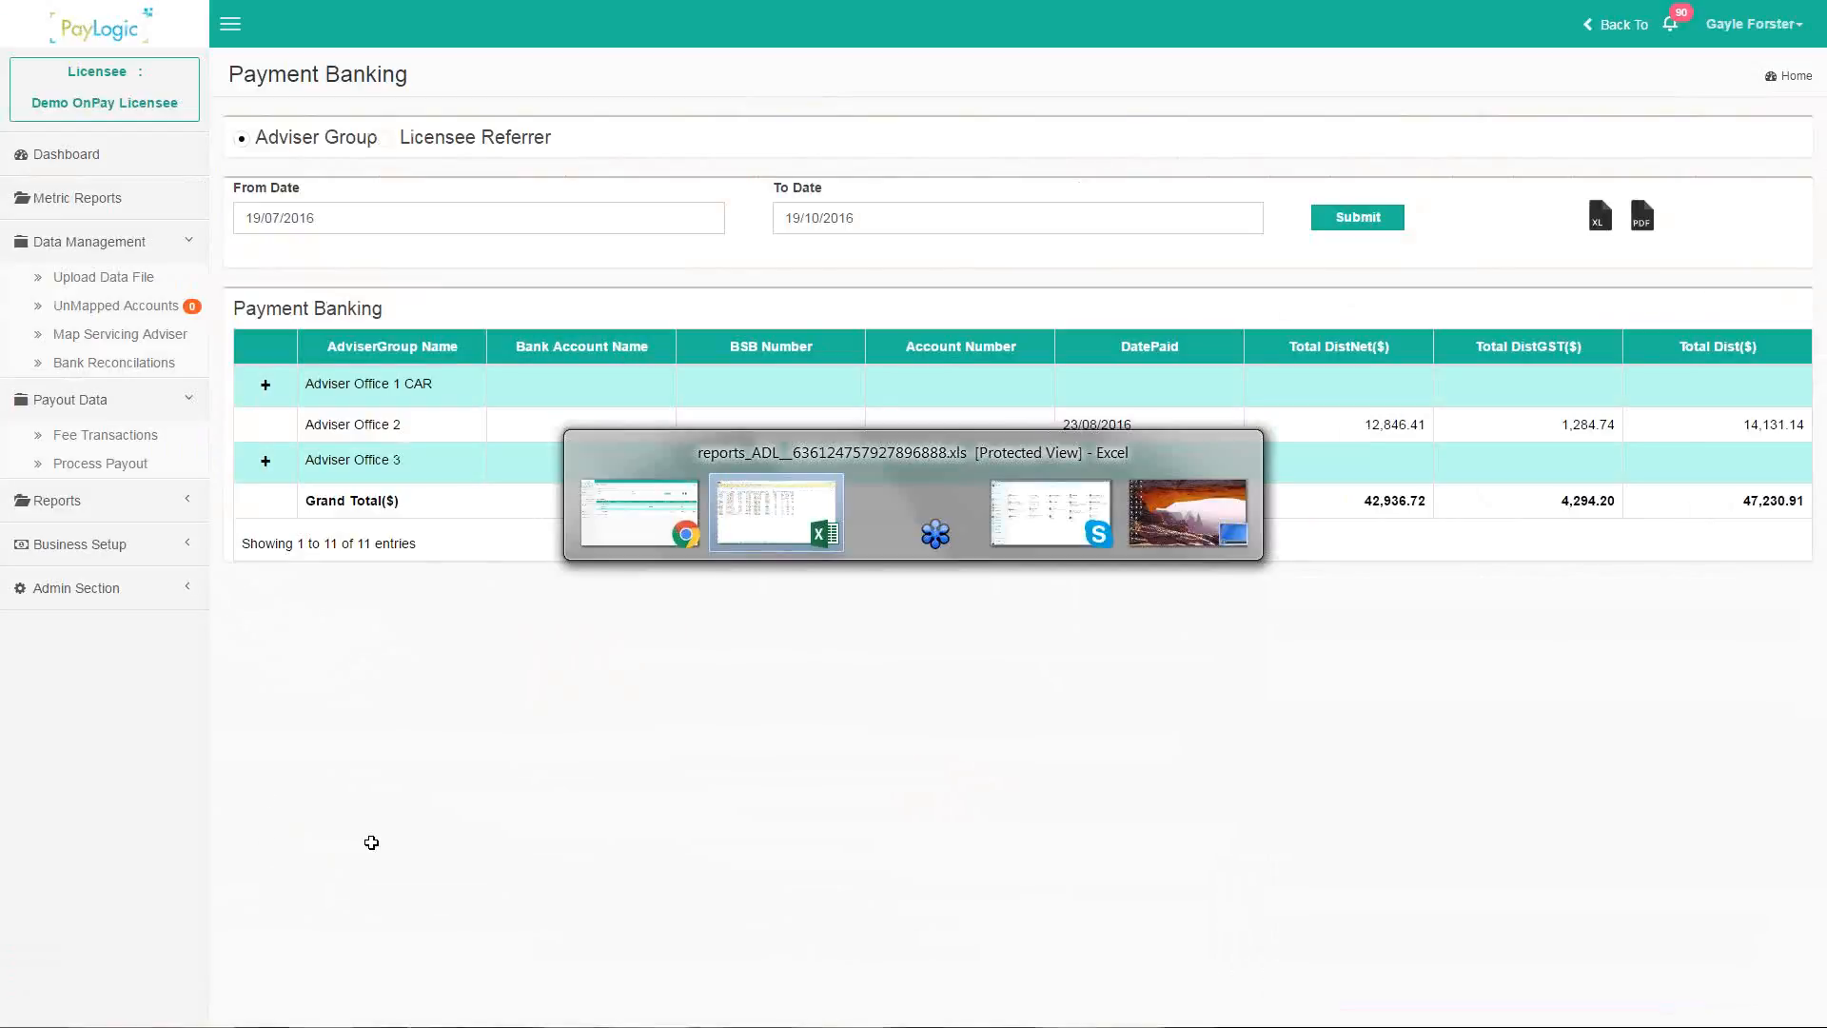
left_click(838, 540)
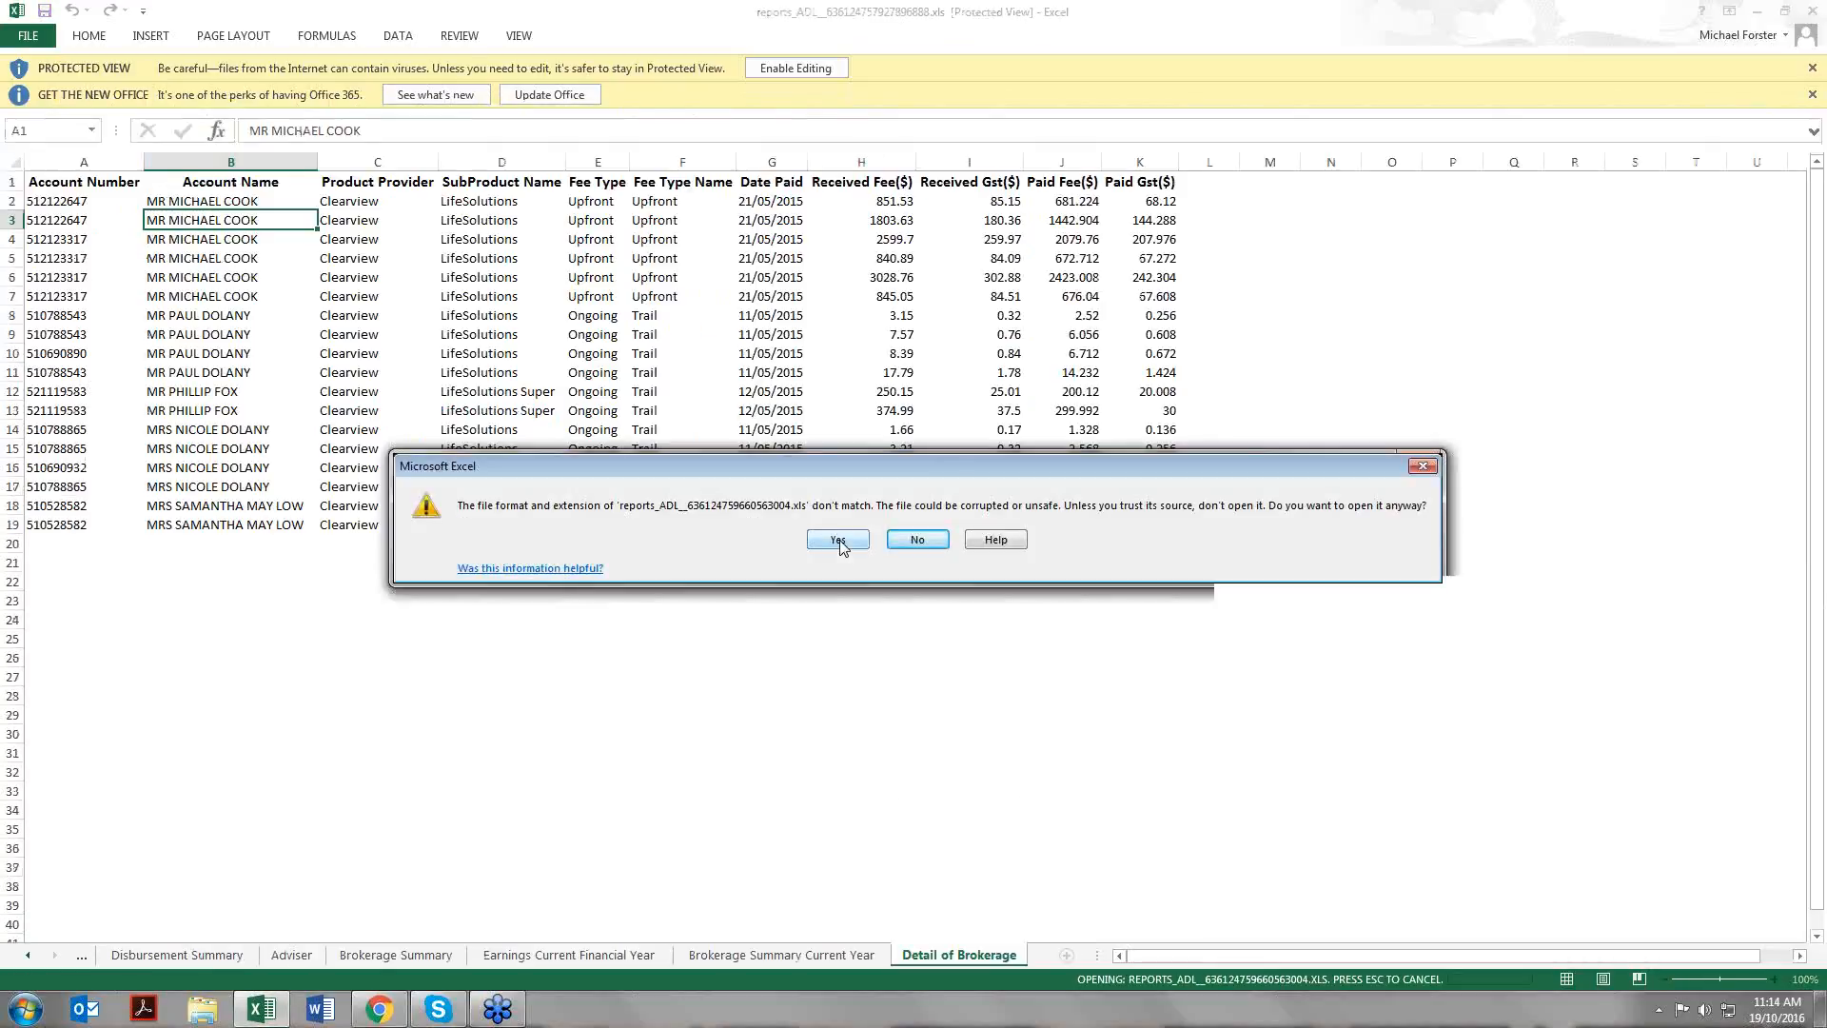
left_click(839, 540)
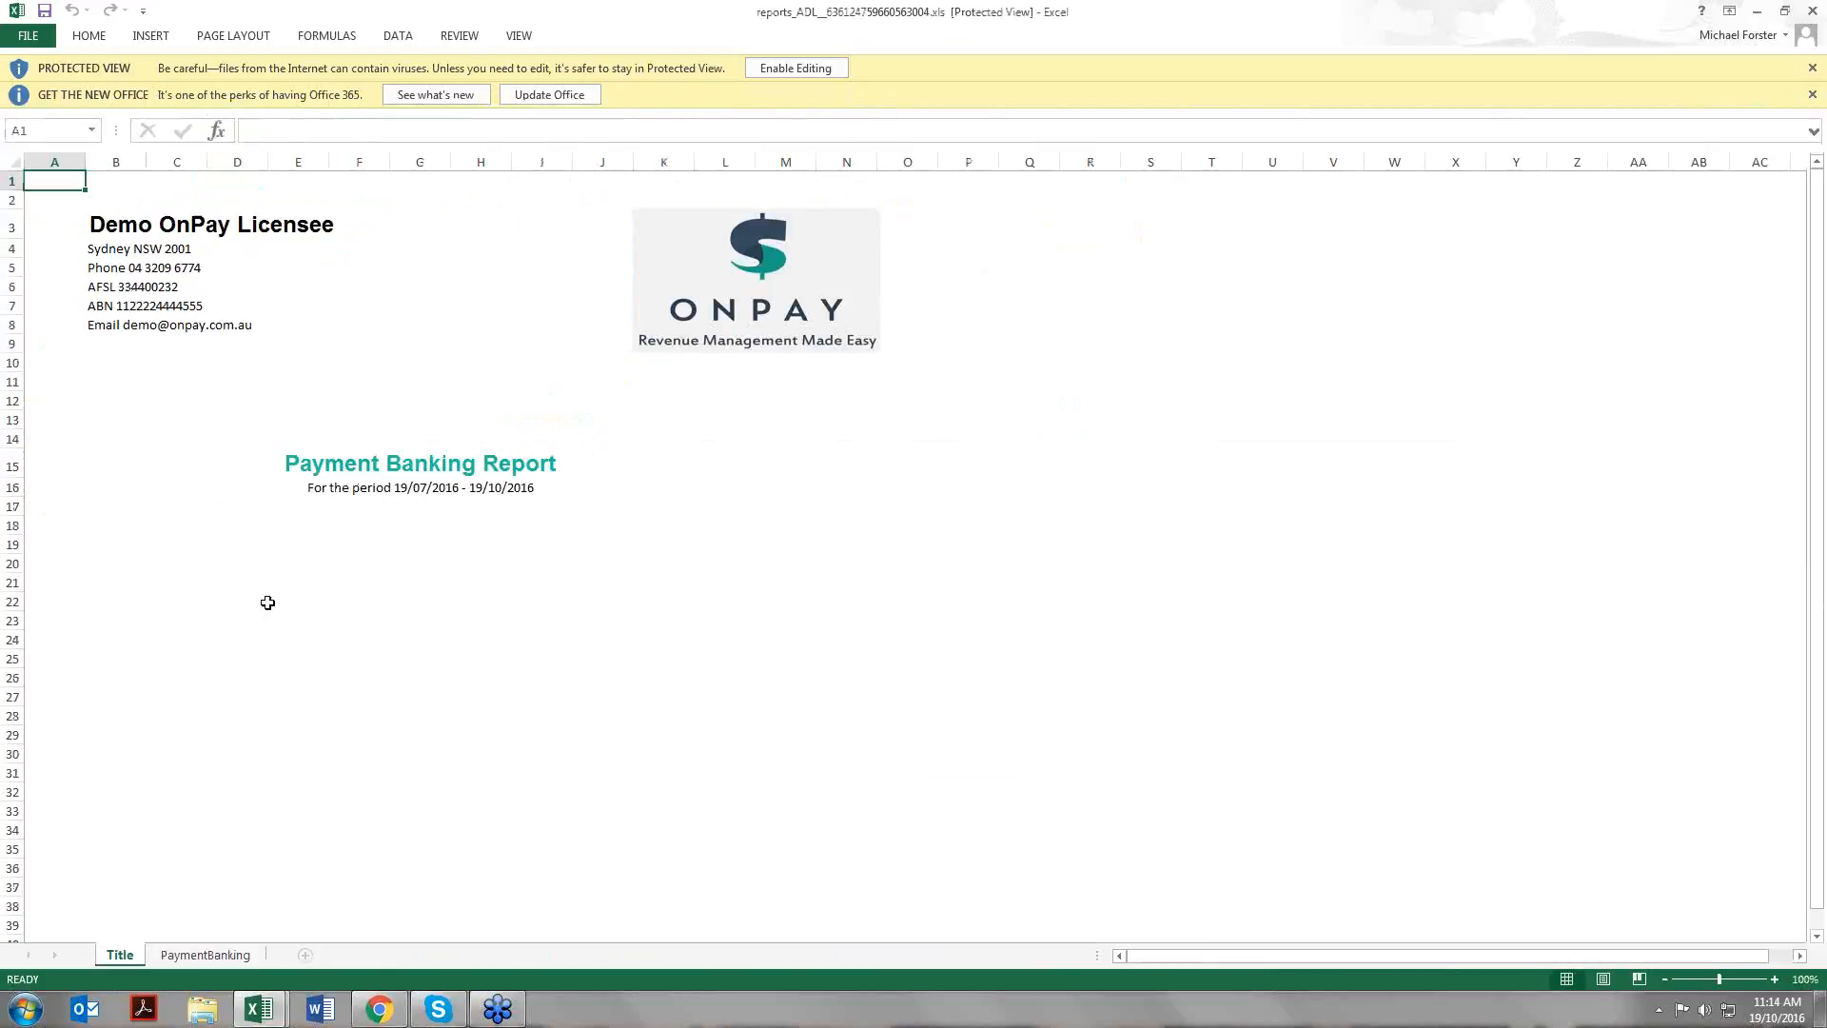
- Examine the bank account name, BSB number, account number, date paid and distribution total columns on the PaymentBanking sheet
left_click(200, 955)
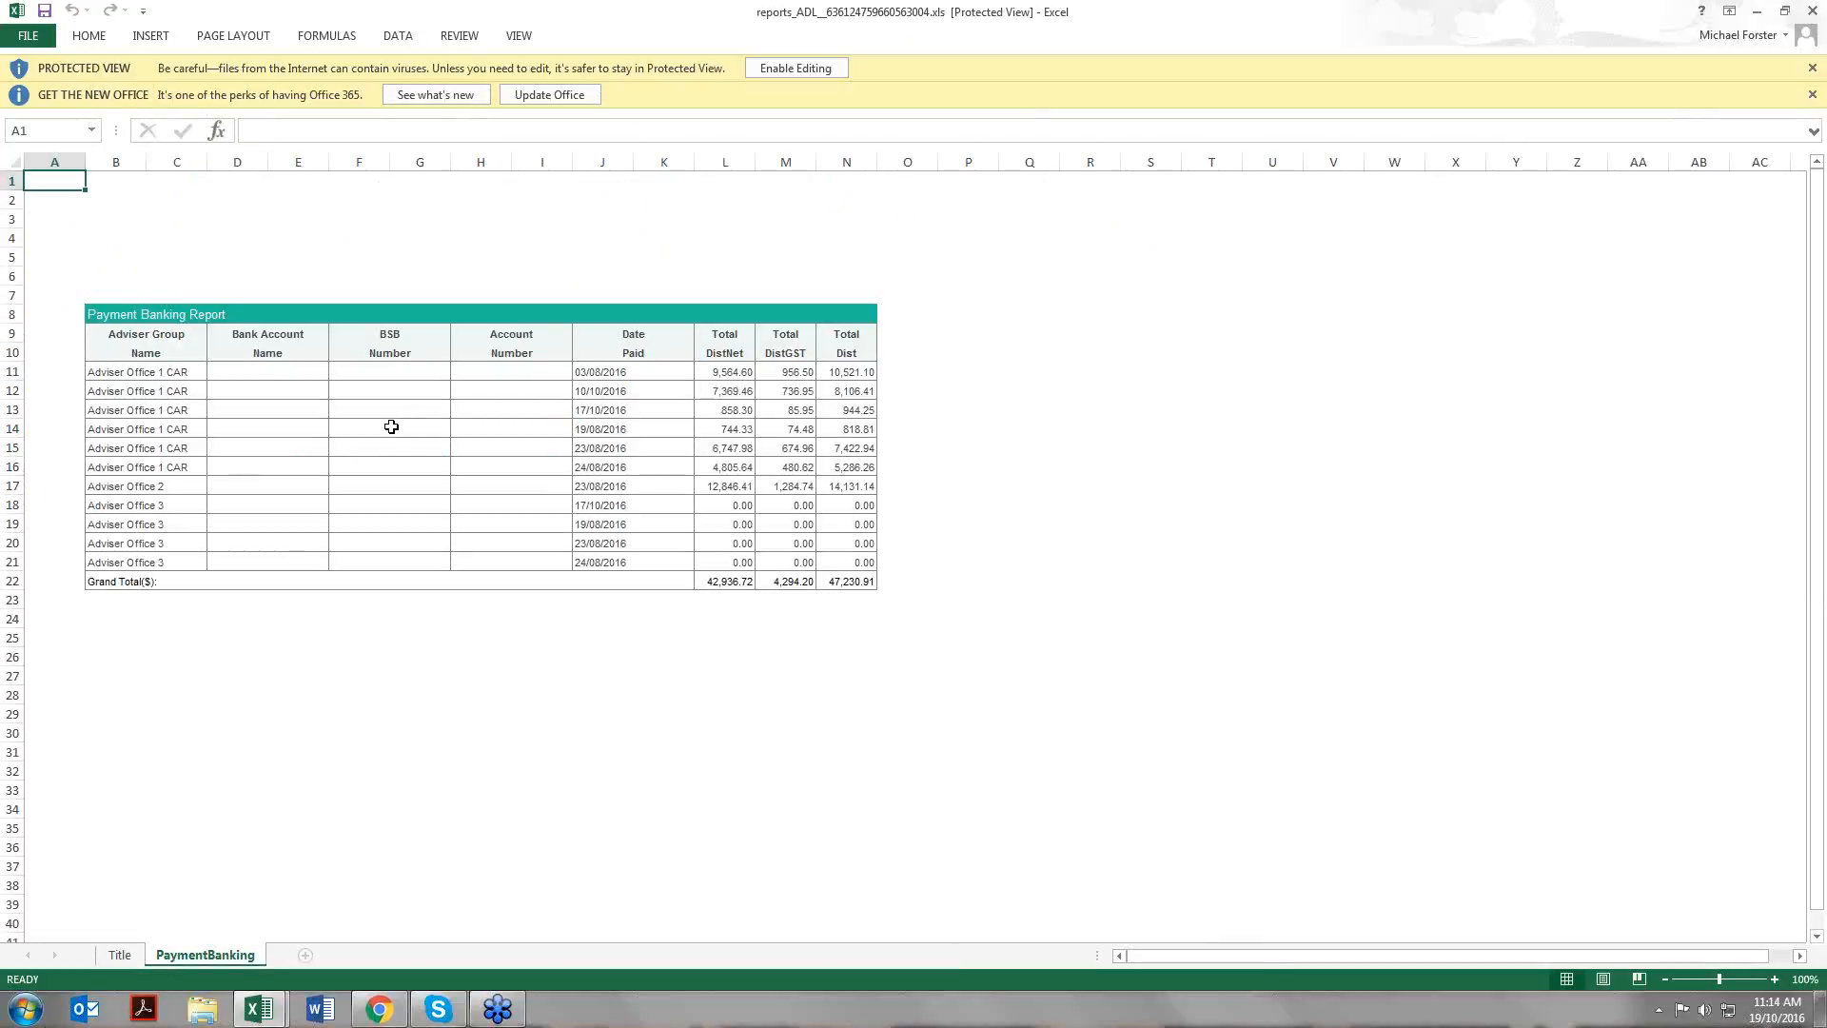
left_click(297, 373)
left_click_drag(398, 369, 531, 561)
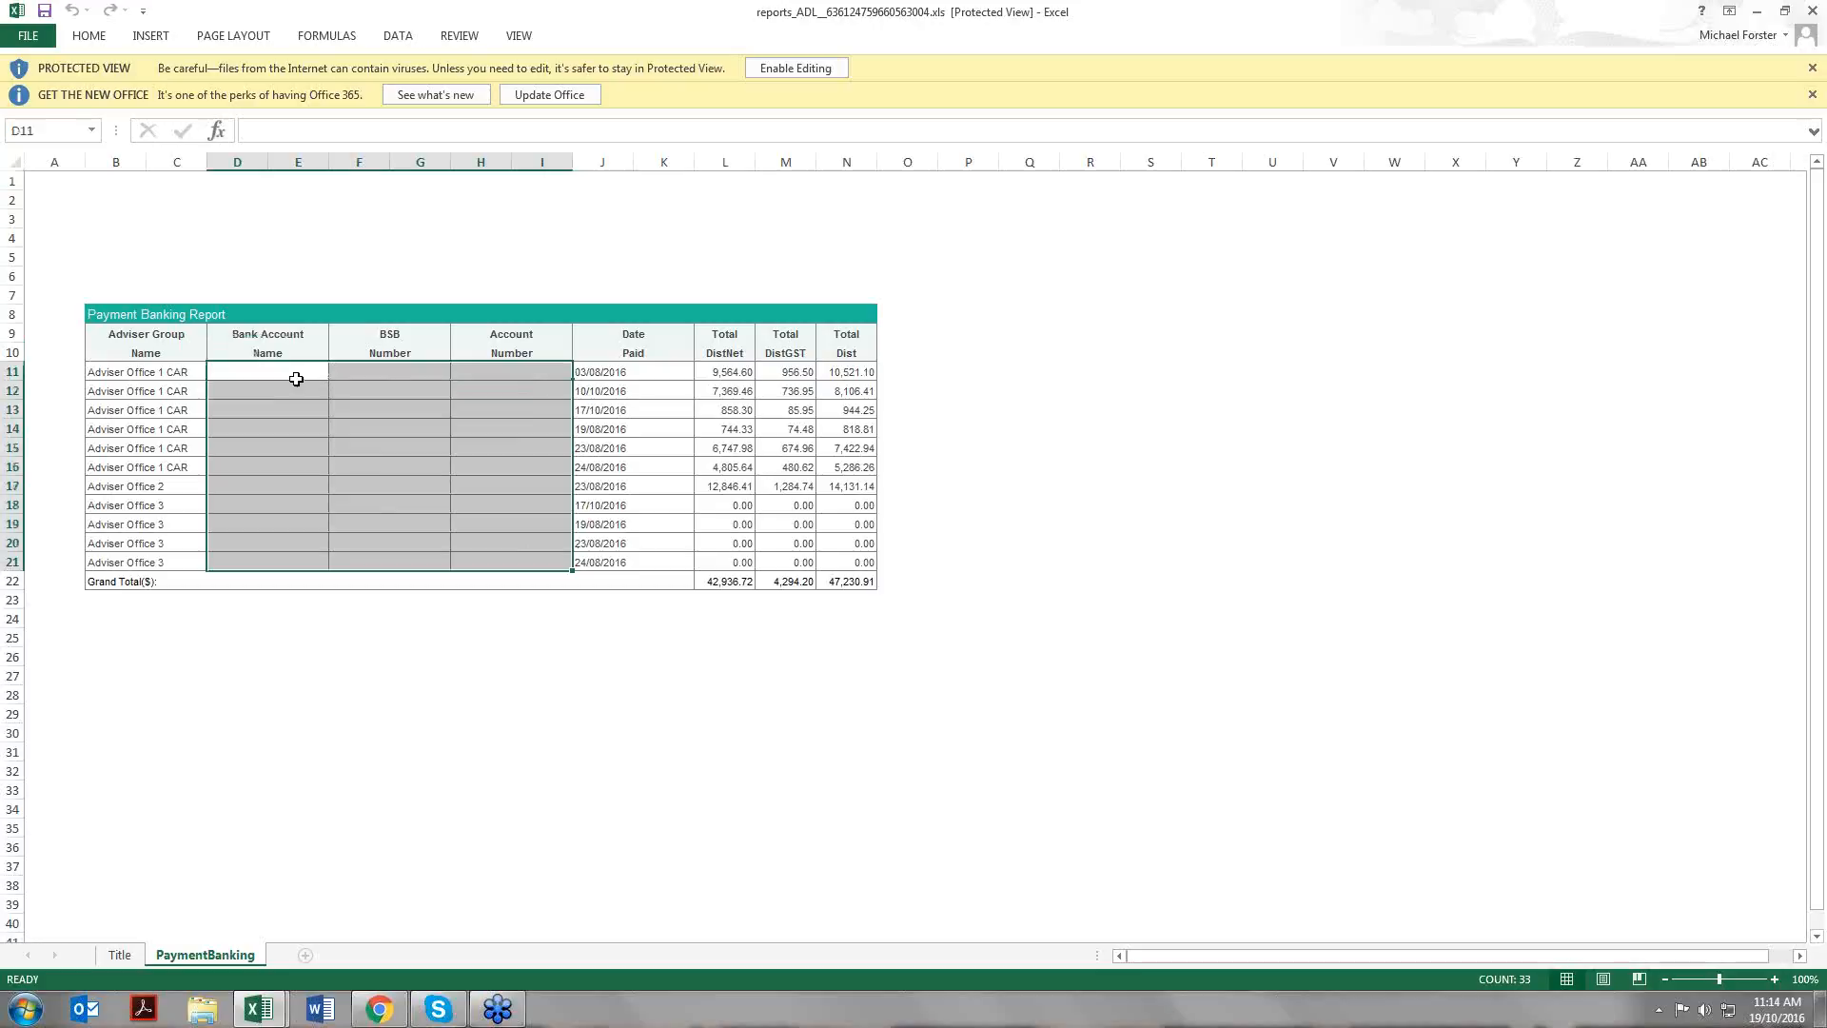
left_click(402, 372)
left_click(502, 372)
left_click(436, 393)
left_click(498, 392)
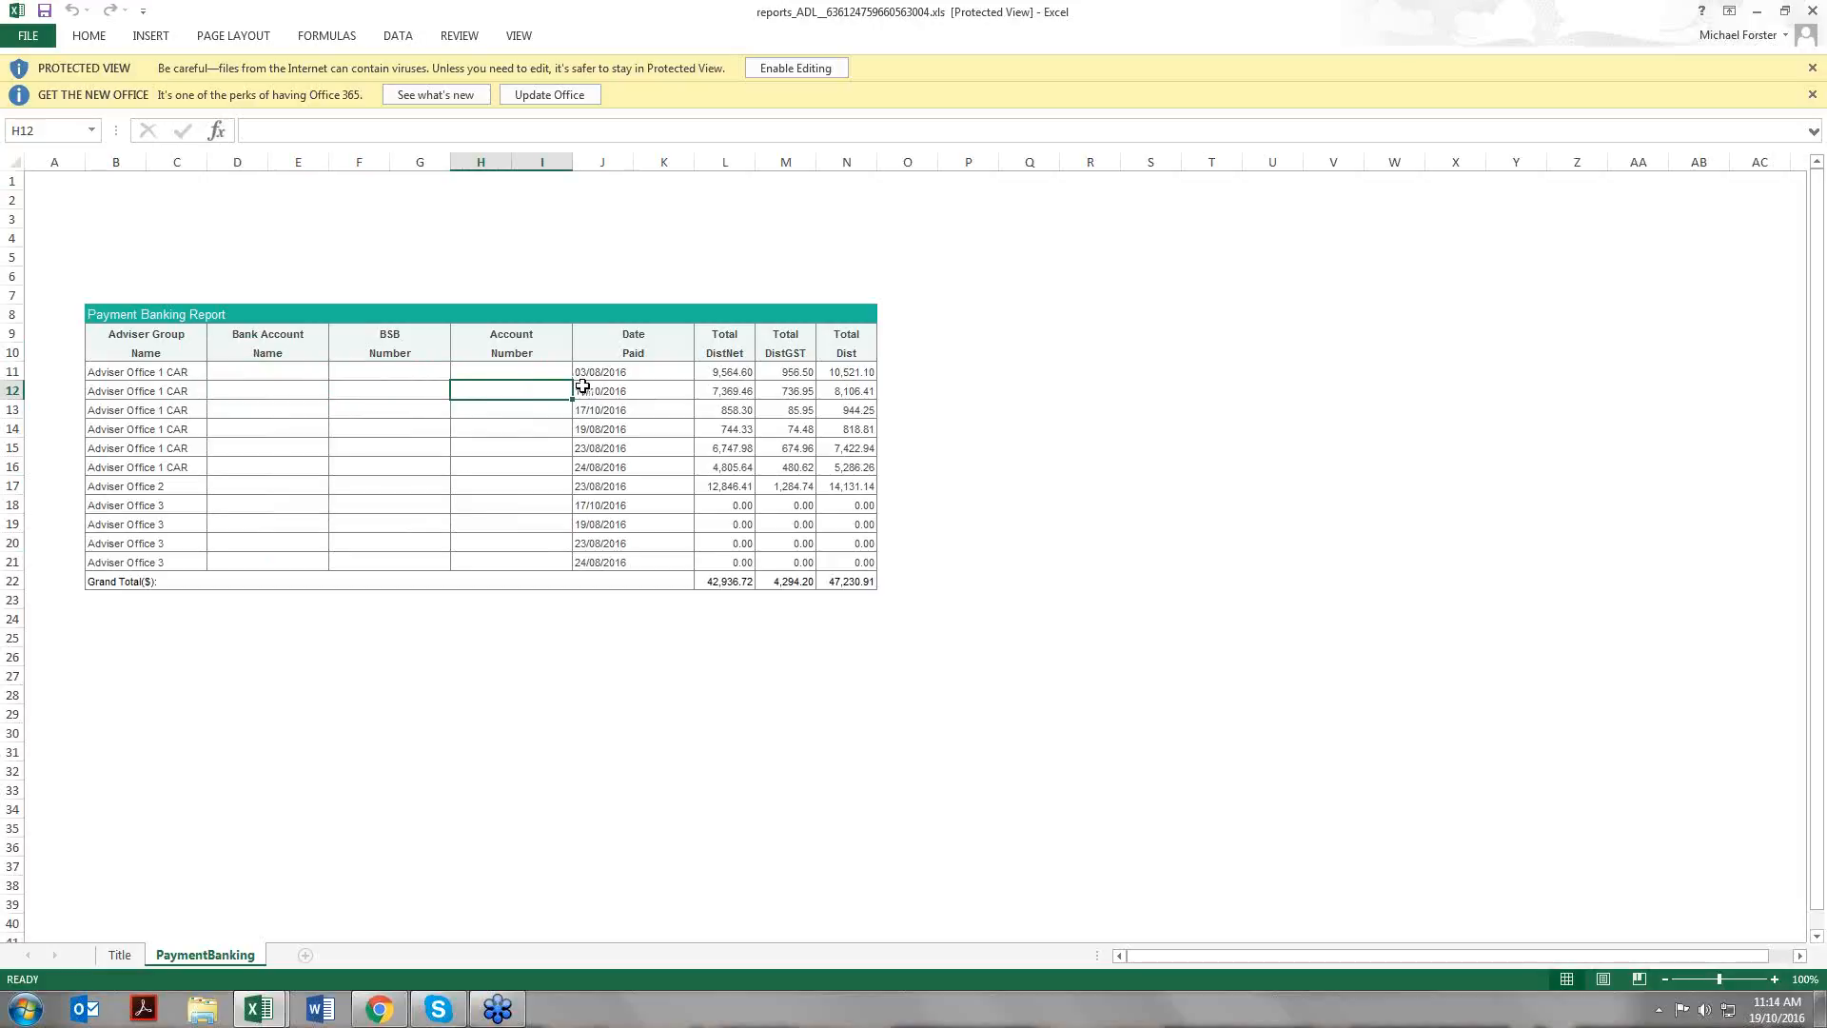
left_click_drag(652, 370, 844, 486)
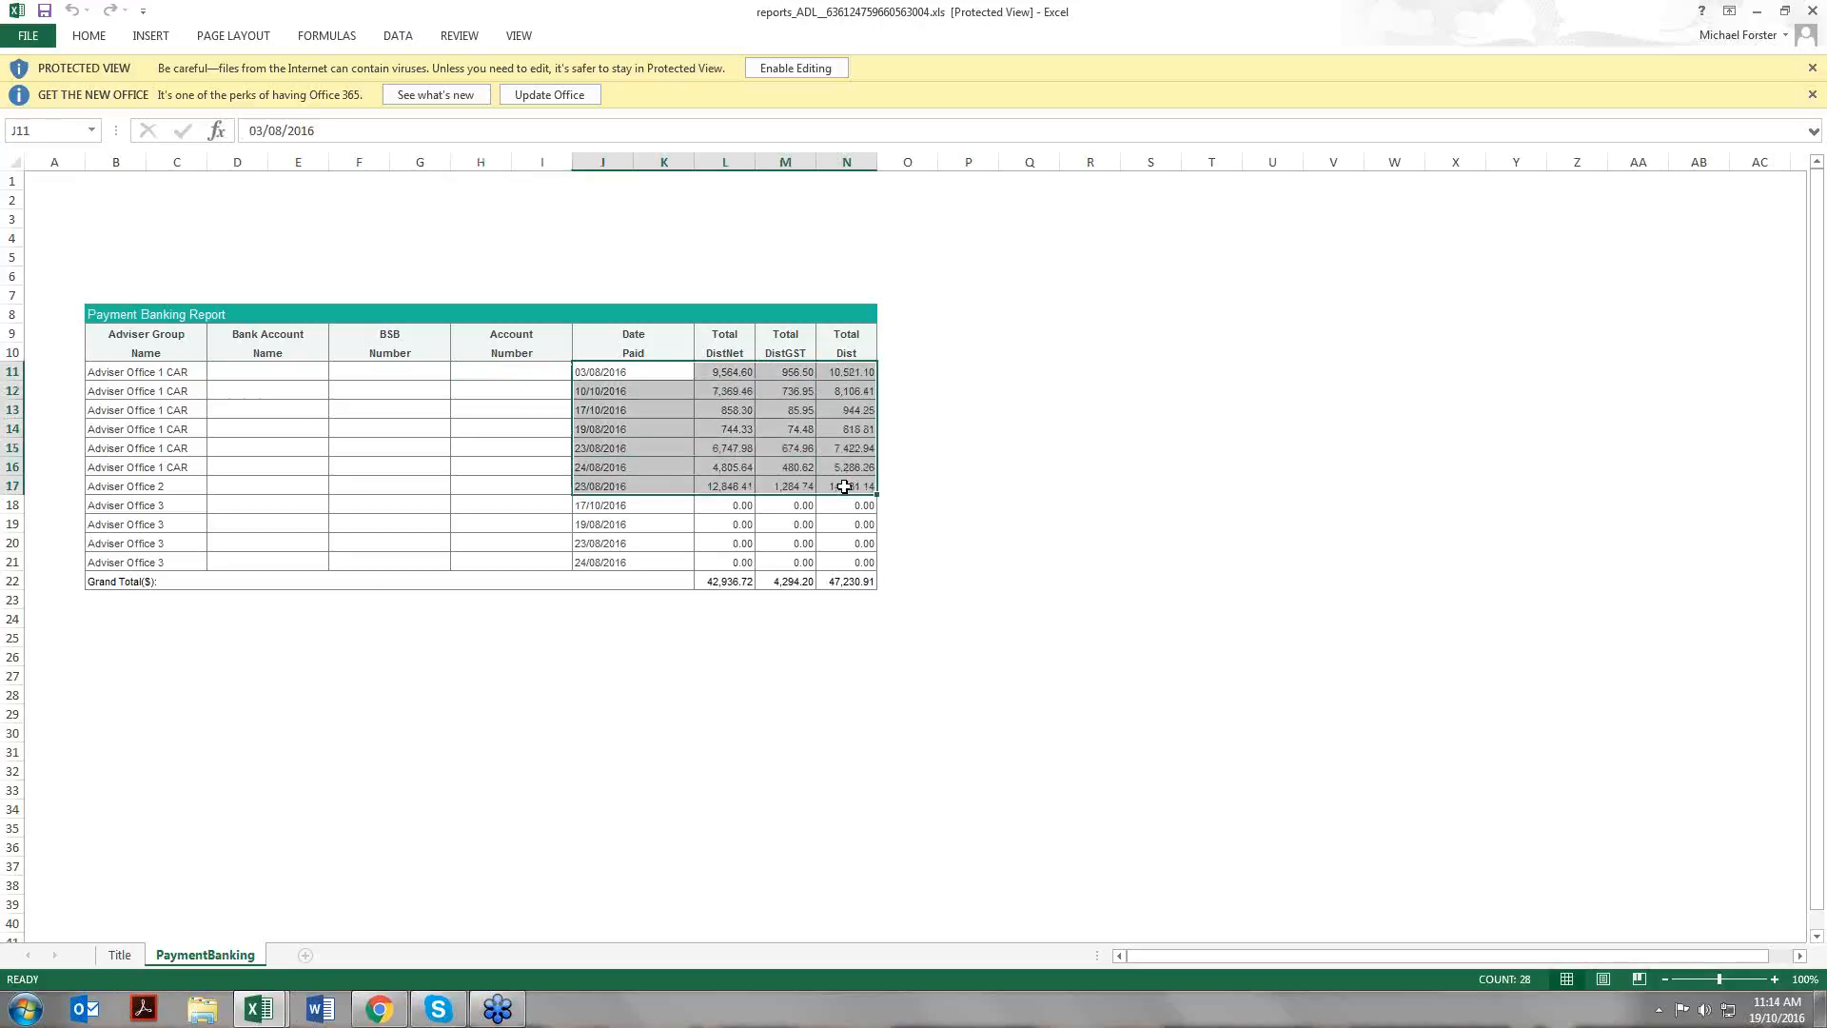
- Examine the adviser group names, paid dates and distribution amounts in the PaymentBanking sheet rows, returning to this workbook after viewing another one
left_click_drag(181, 373, 184, 471)
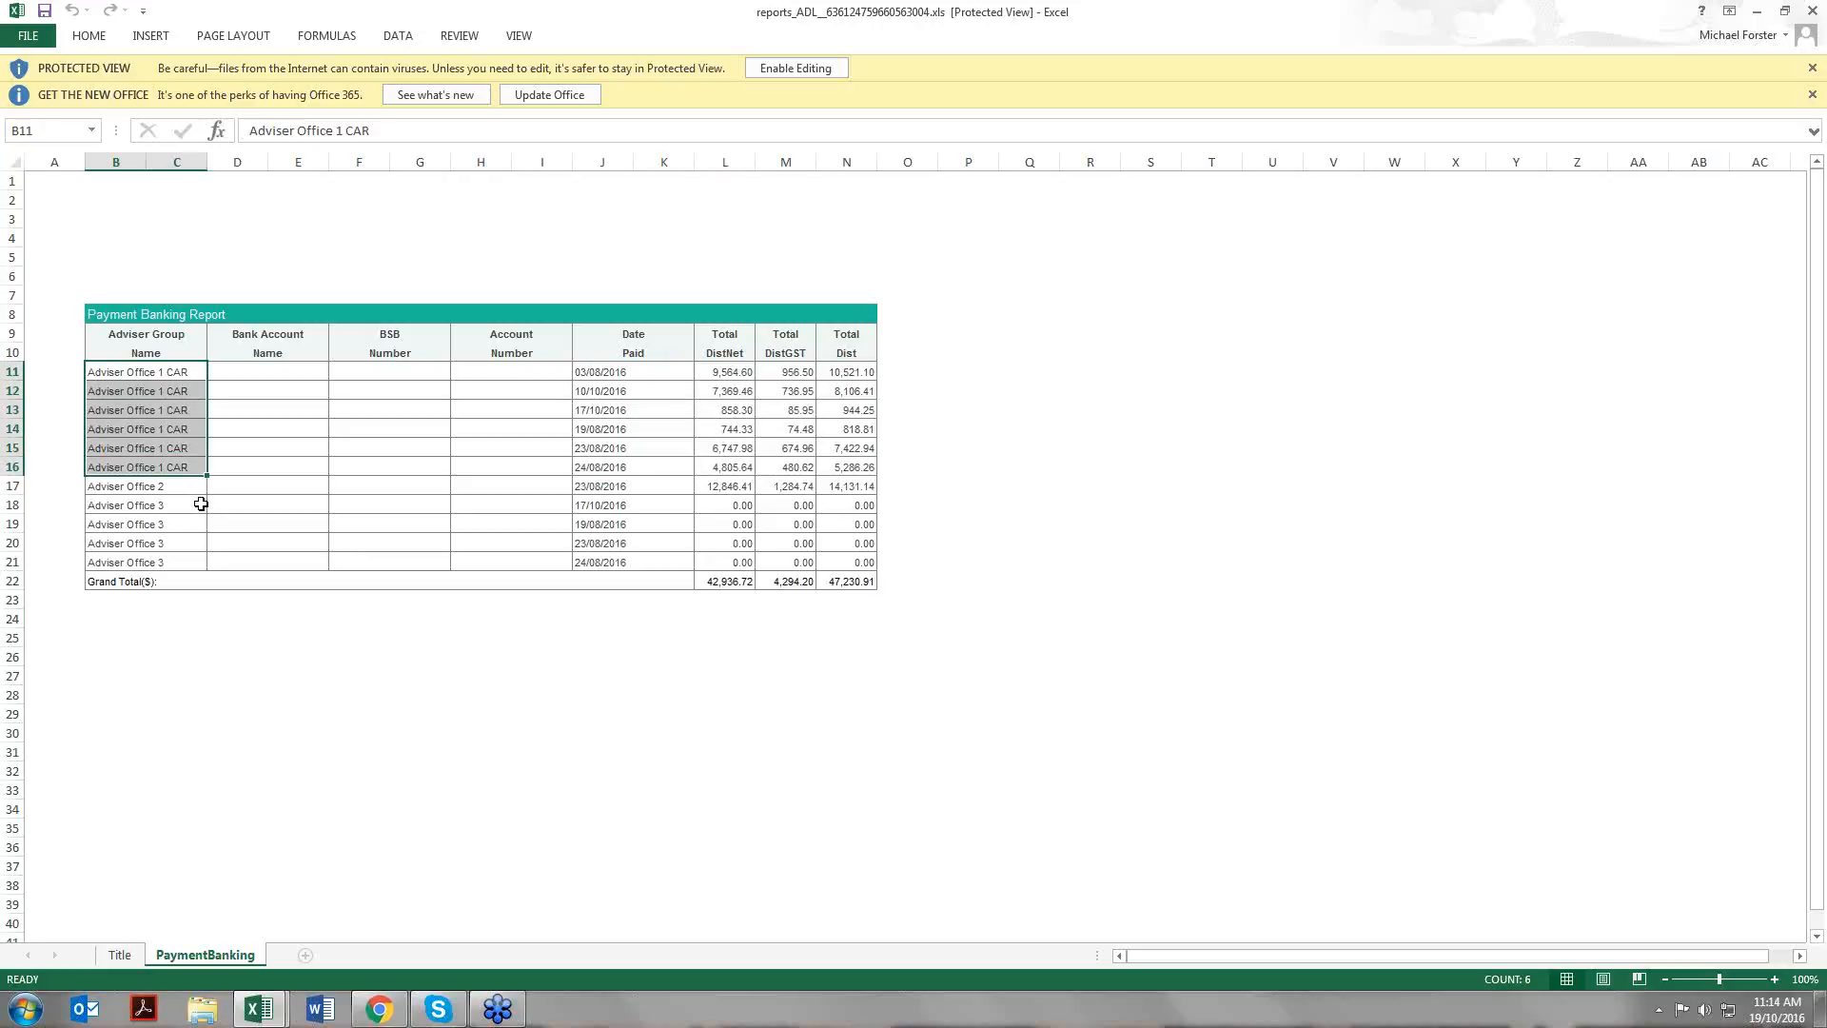
left_click_drag(612, 375, 614, 481)
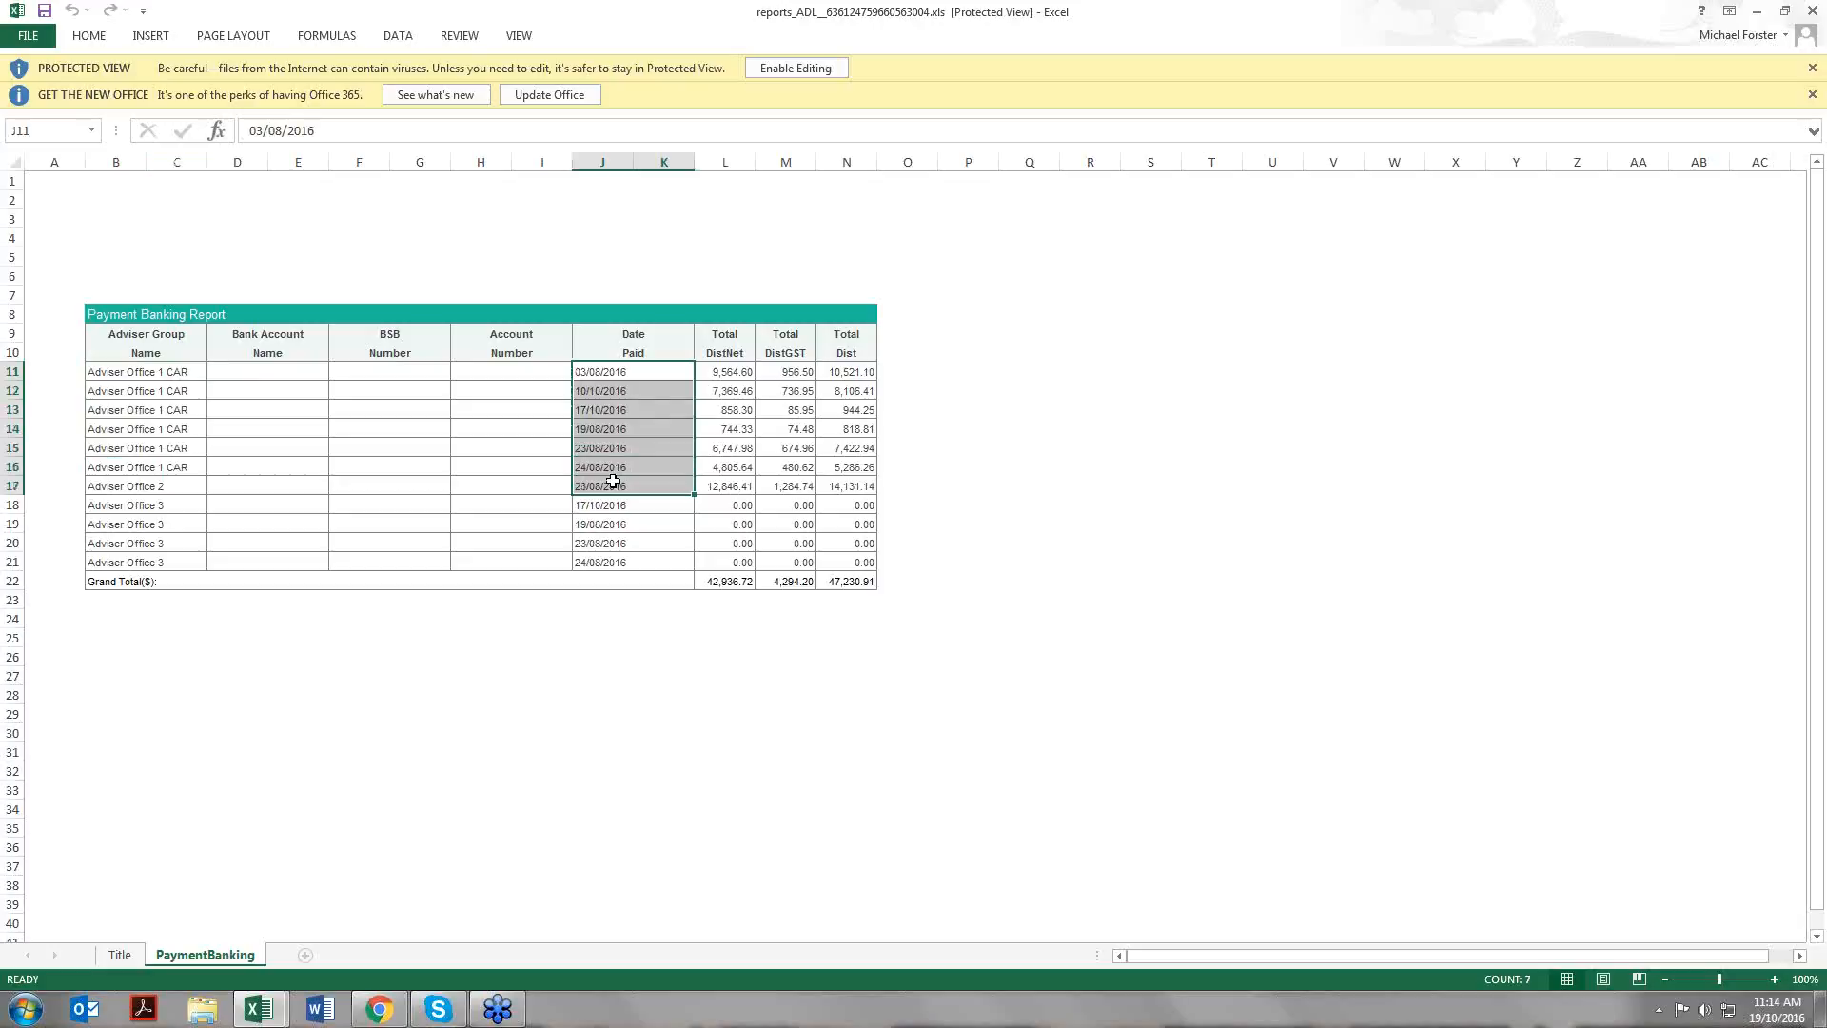
key("alt+Tab")
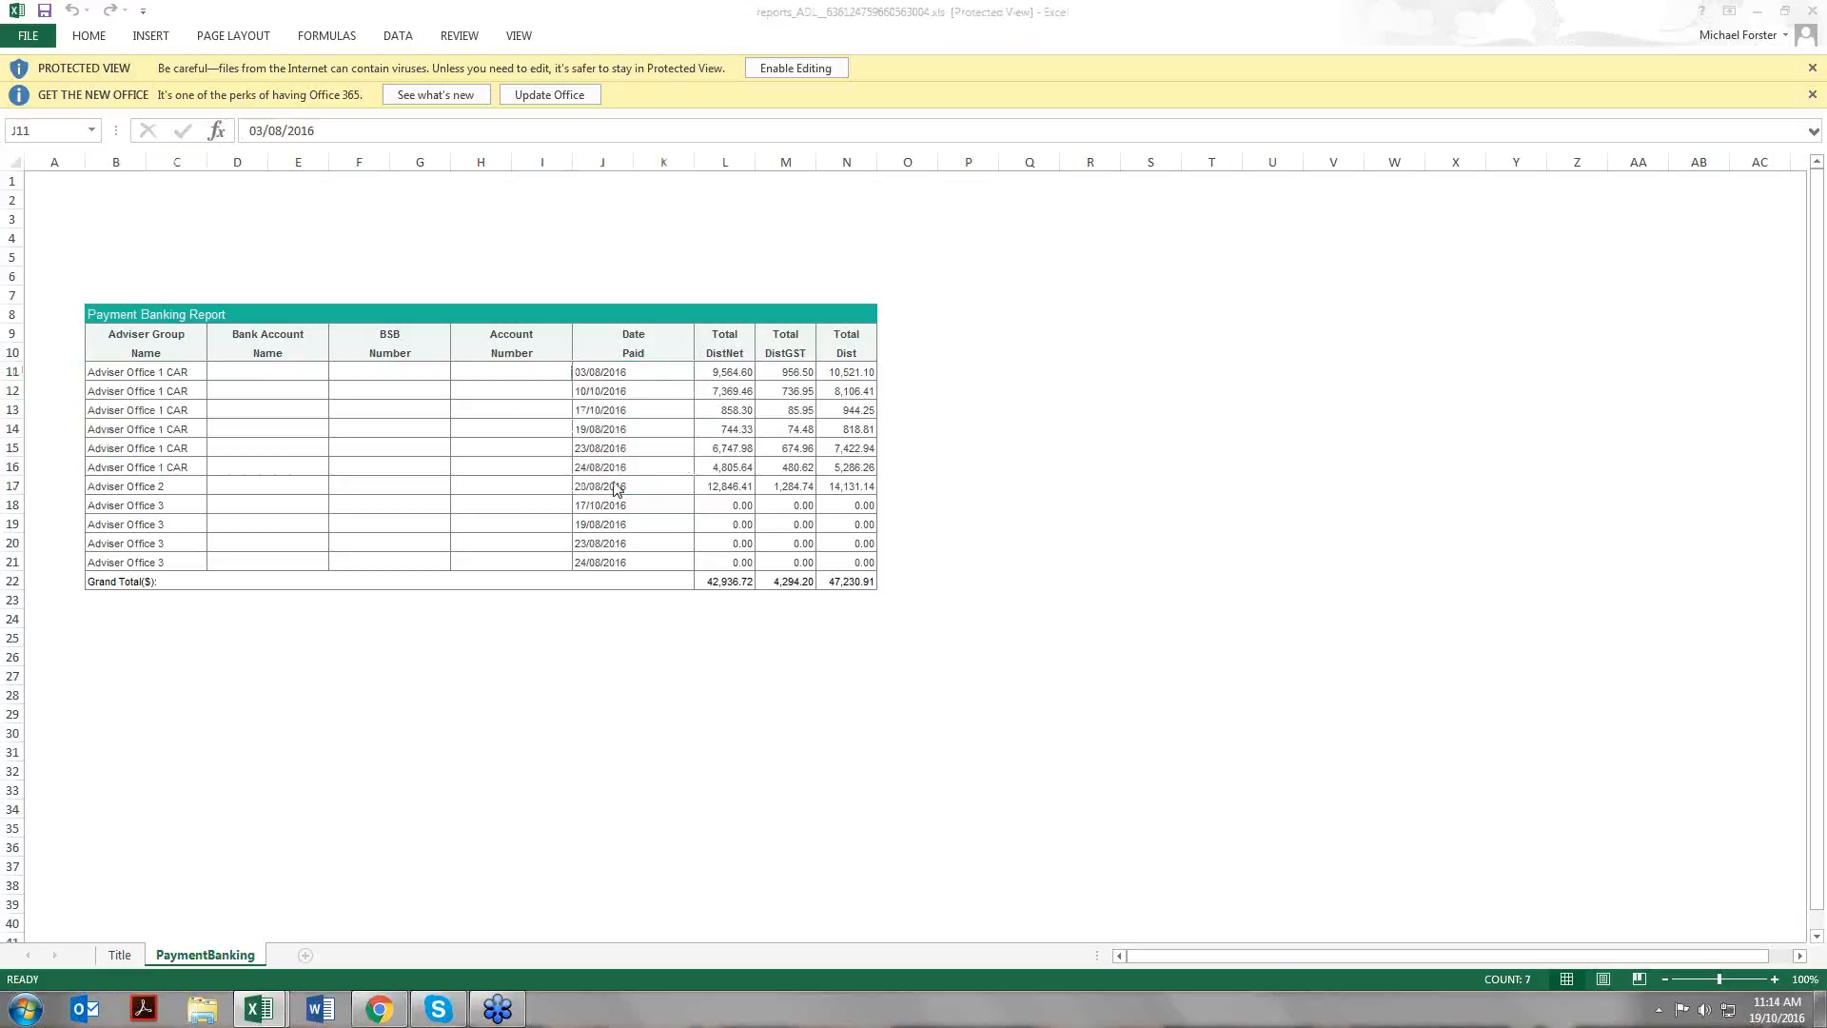
key("alt+Tab")
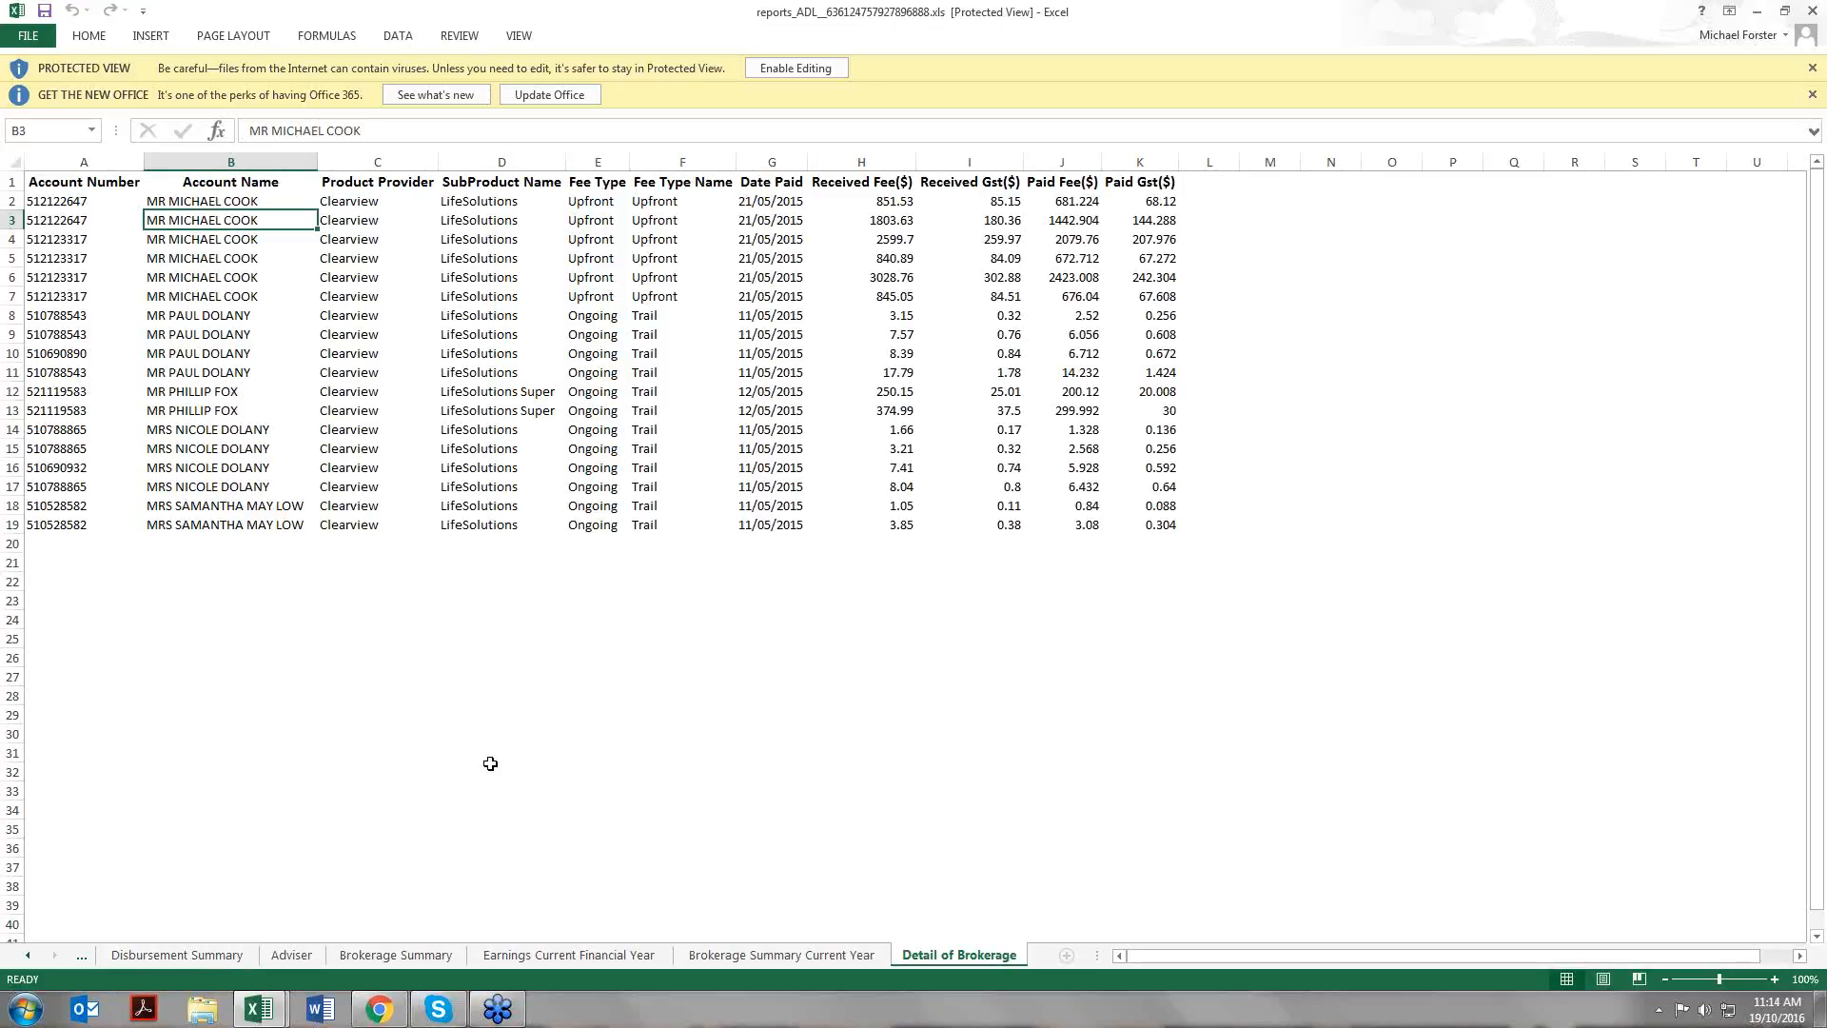
left_click(258, 1009)
left_click(416, 905)
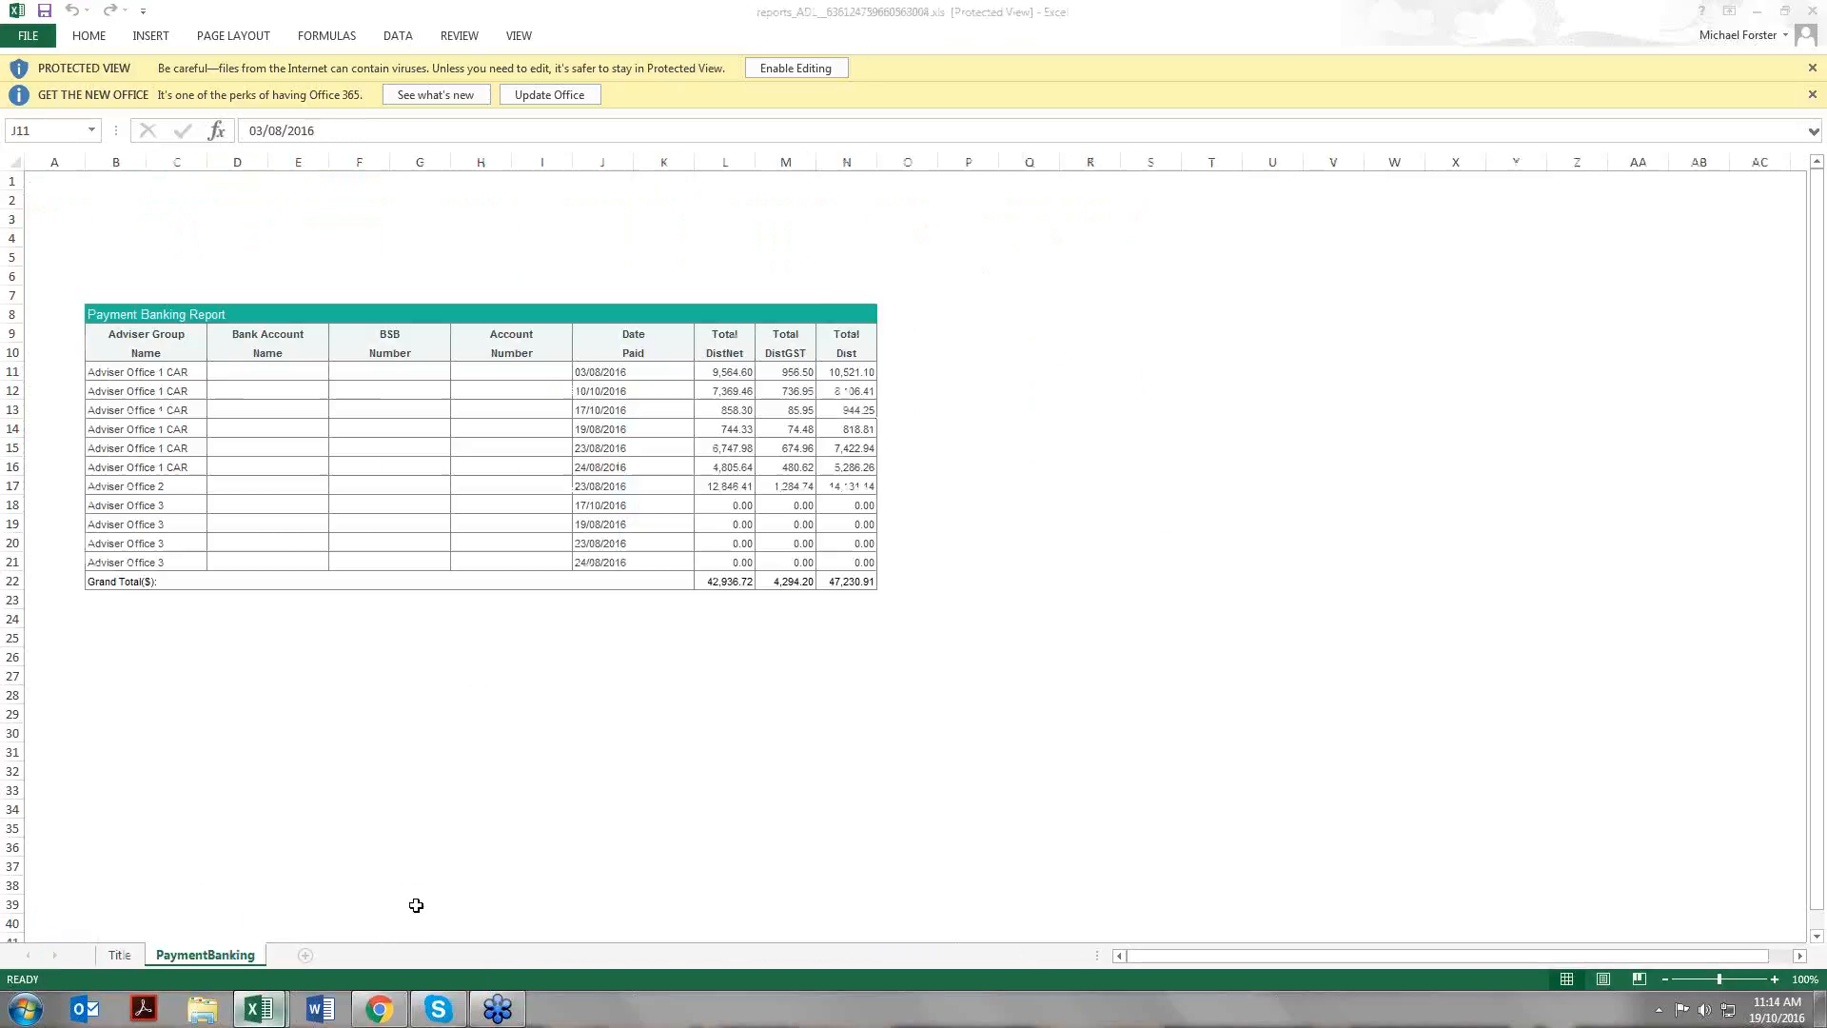
left_click(750, 394)
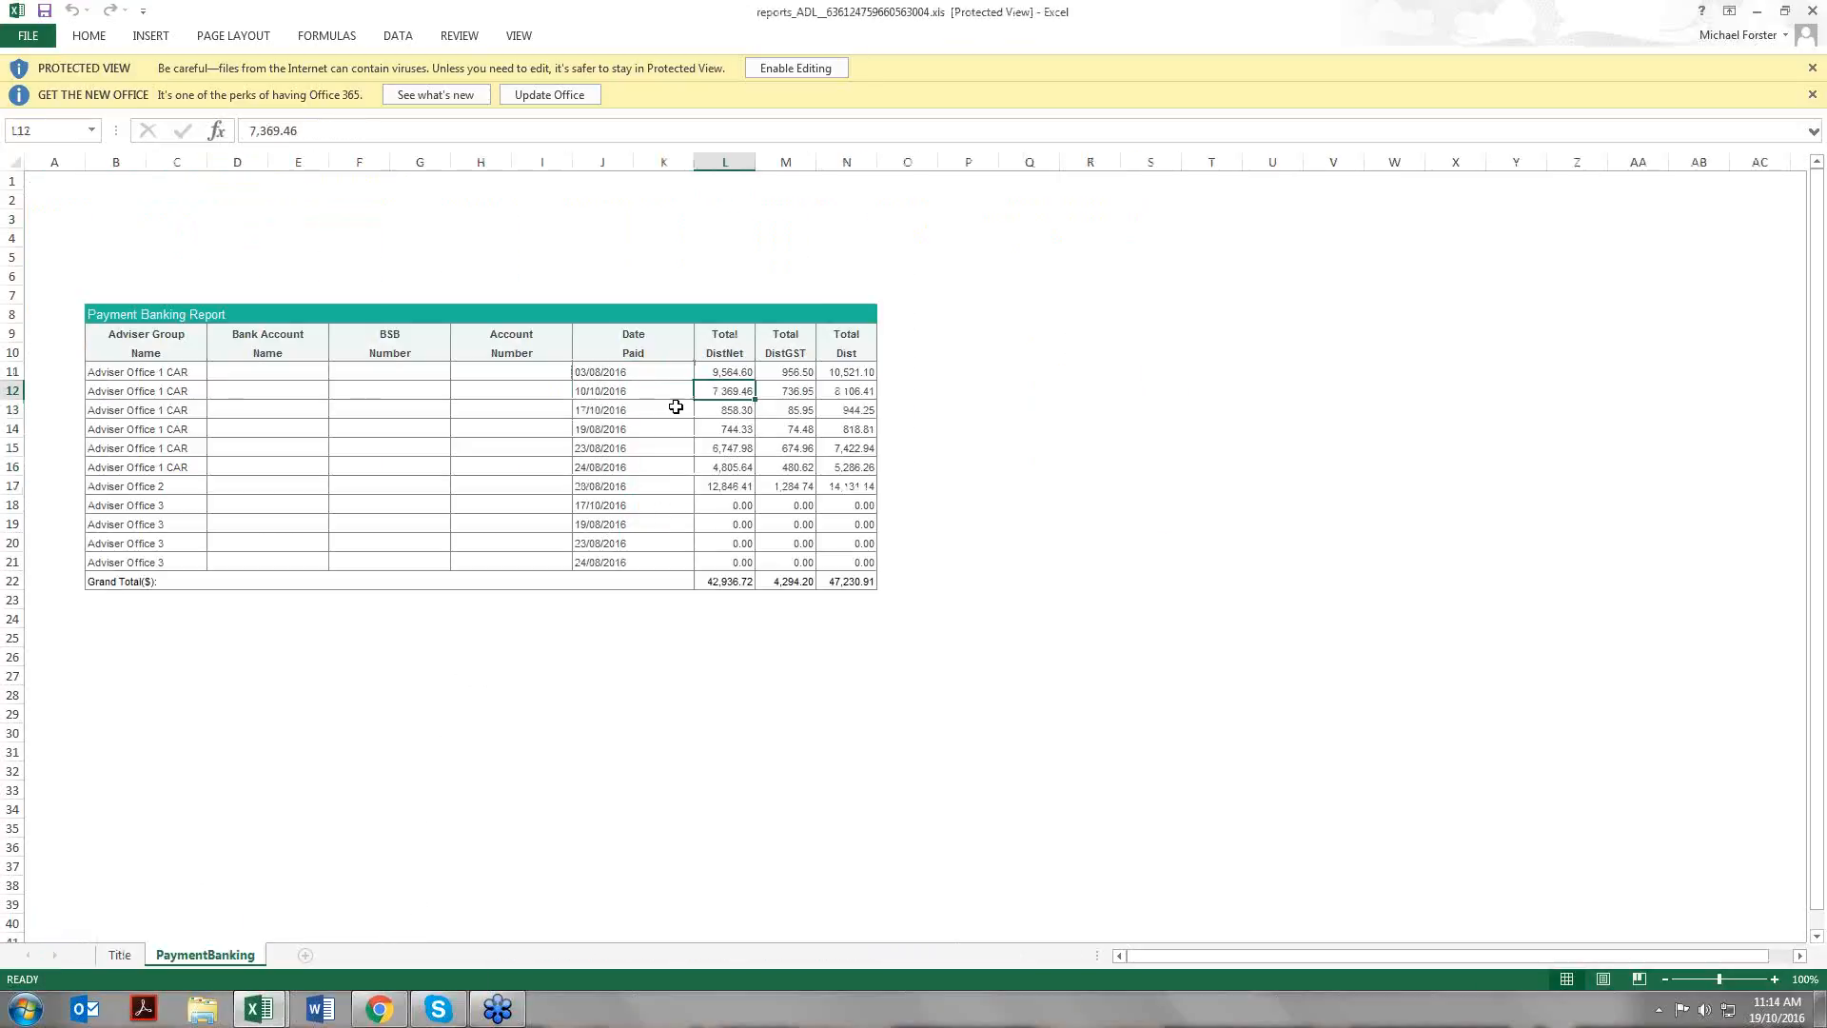
left_click_drag(630, 411, 823, 427)
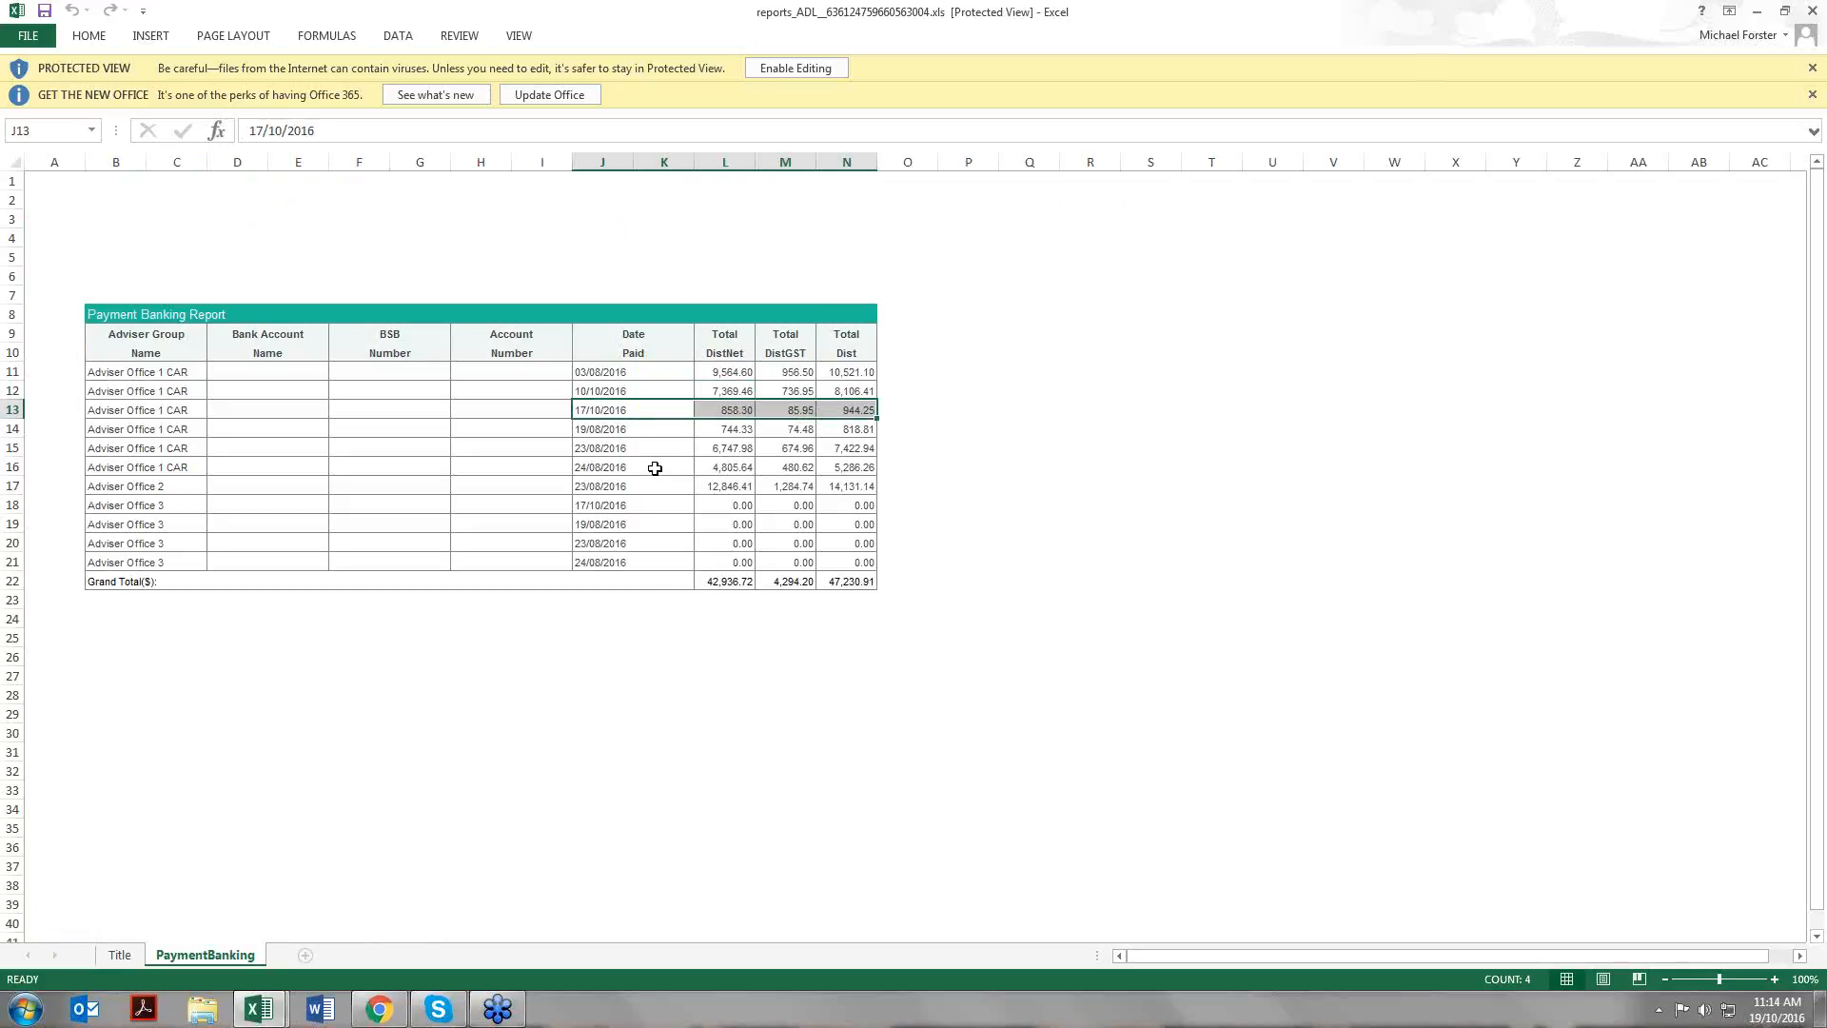
left_click_drag(653, 371, 653, 486)
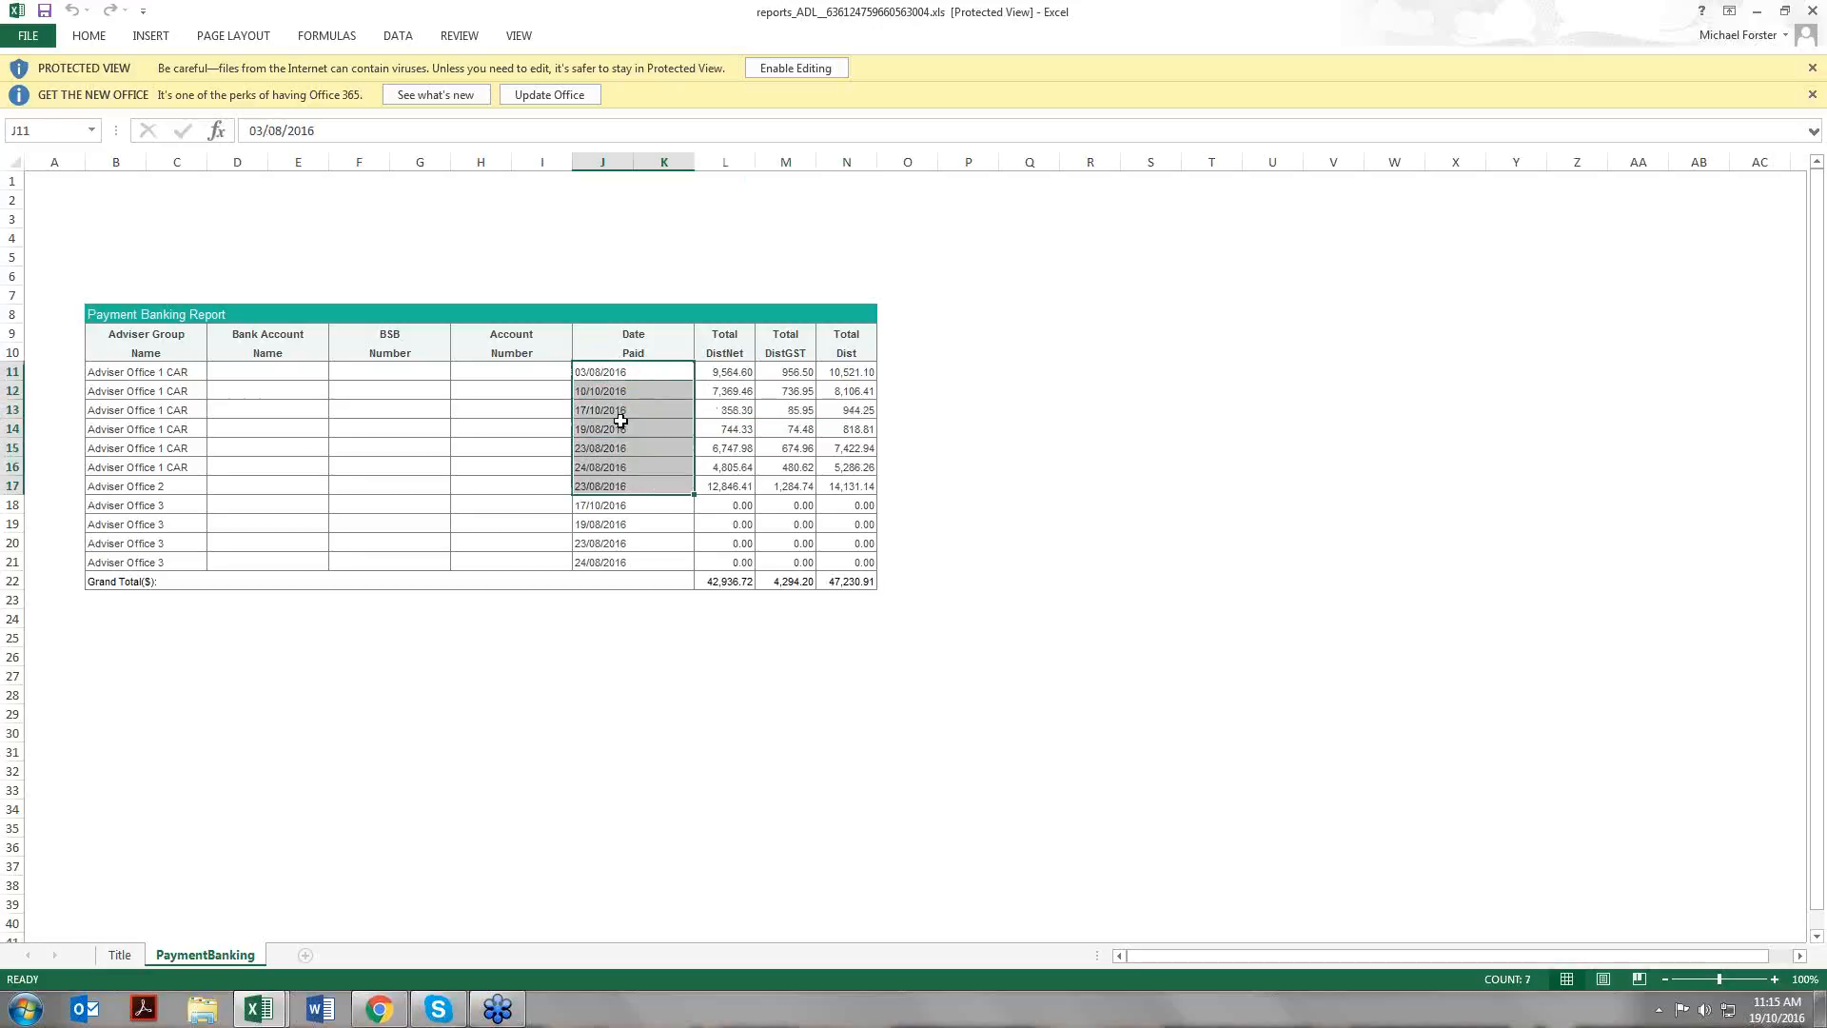
left_click(626, 465)
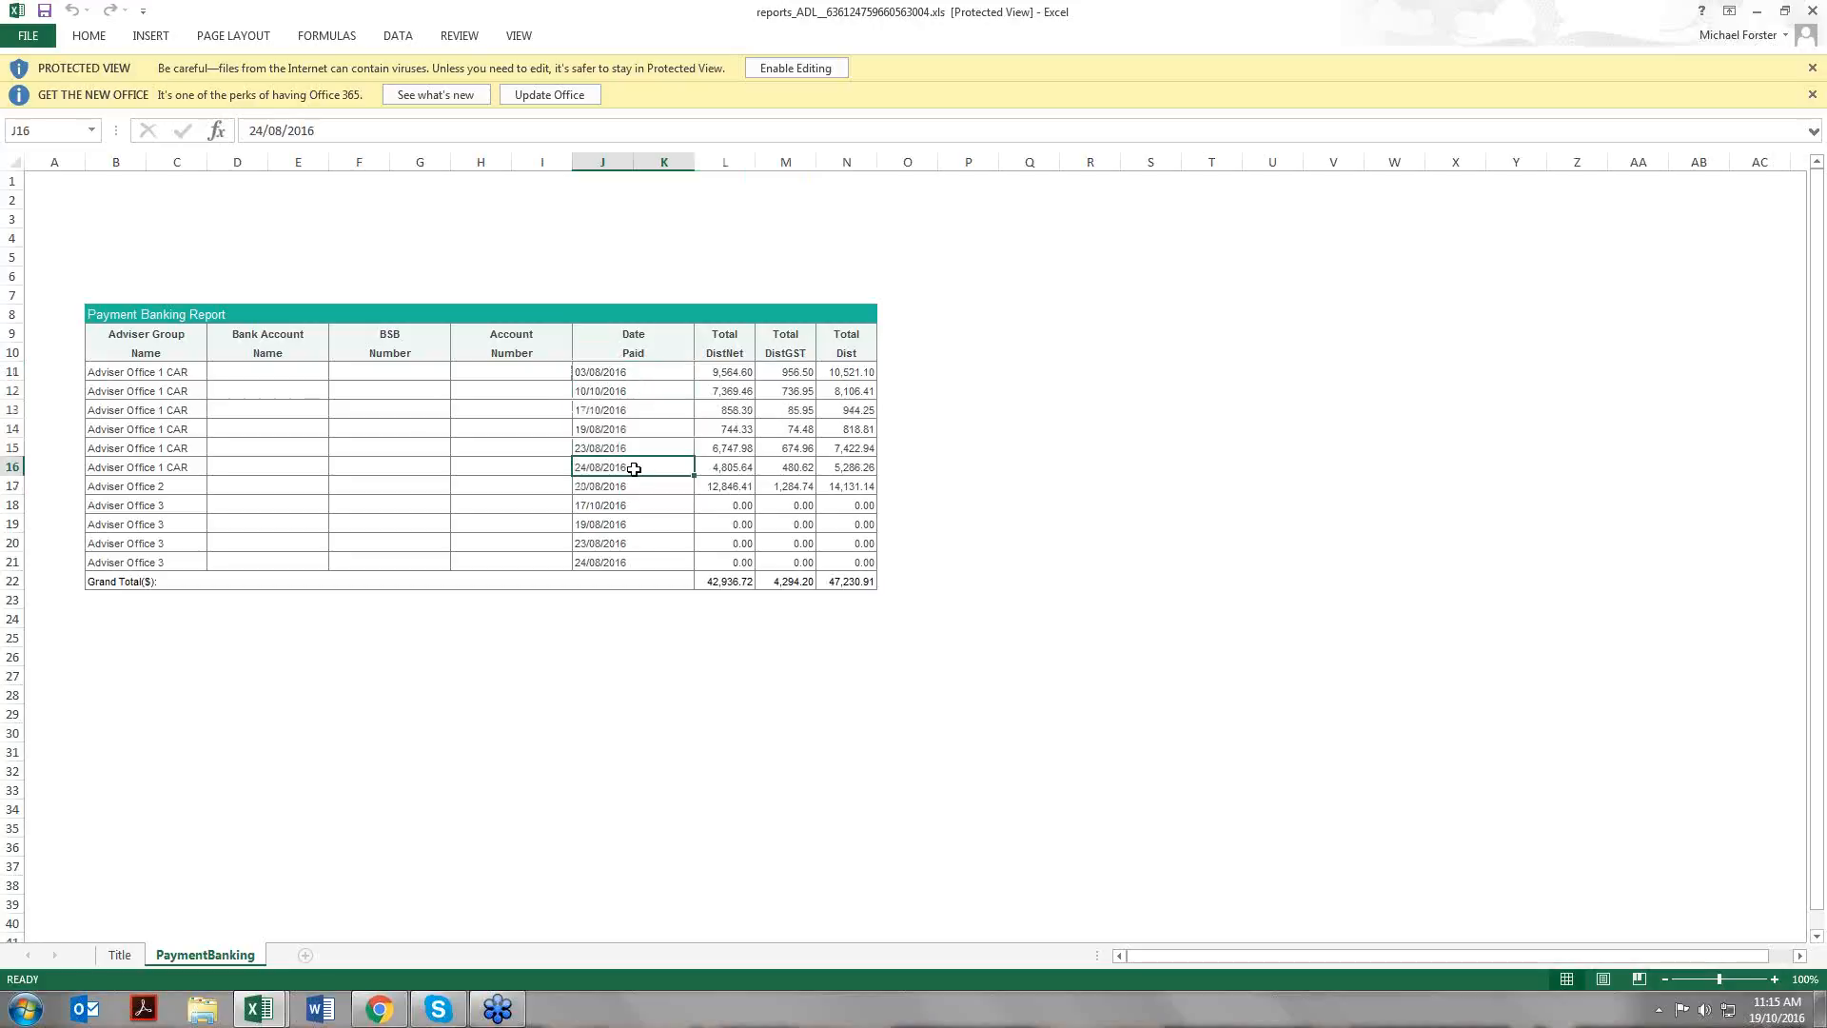
left_click_drag(634, 468, 609, 373)
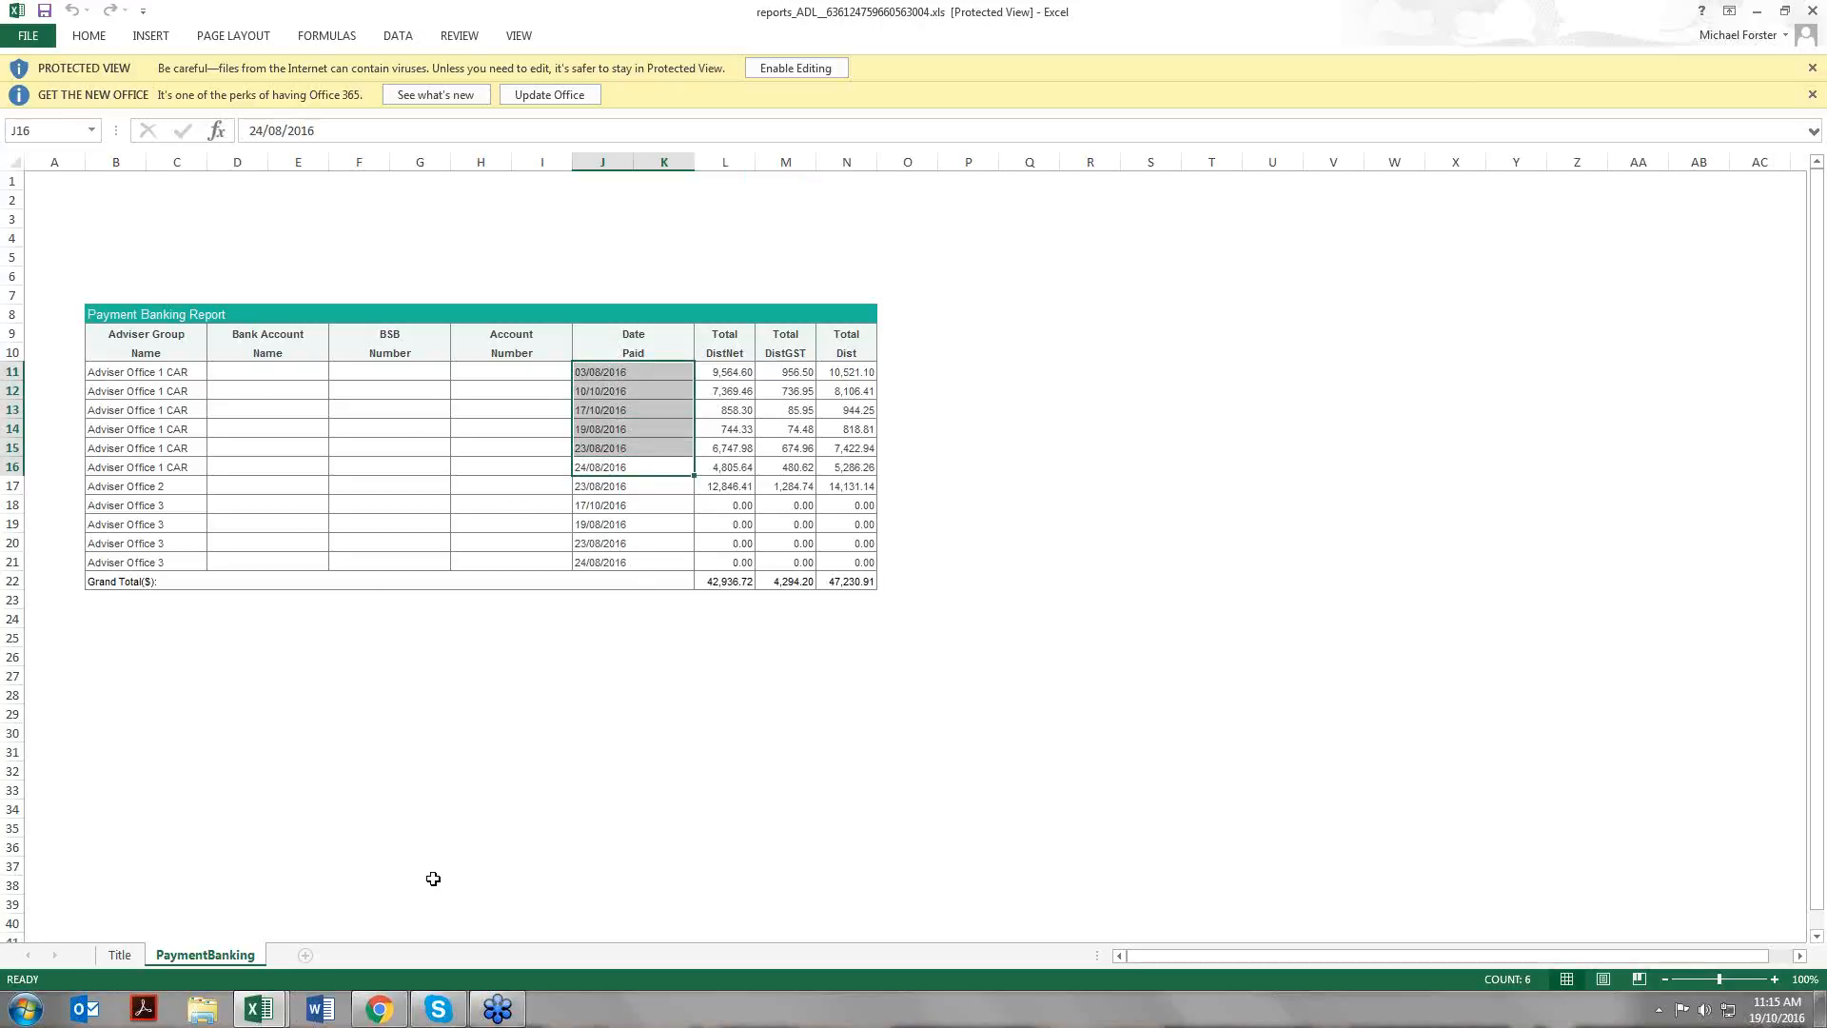
- Switch to PayLogic in Chrome and view the Payment Banking report's From Date and To Date calendars without changing the dates
left_click(382, 1009)
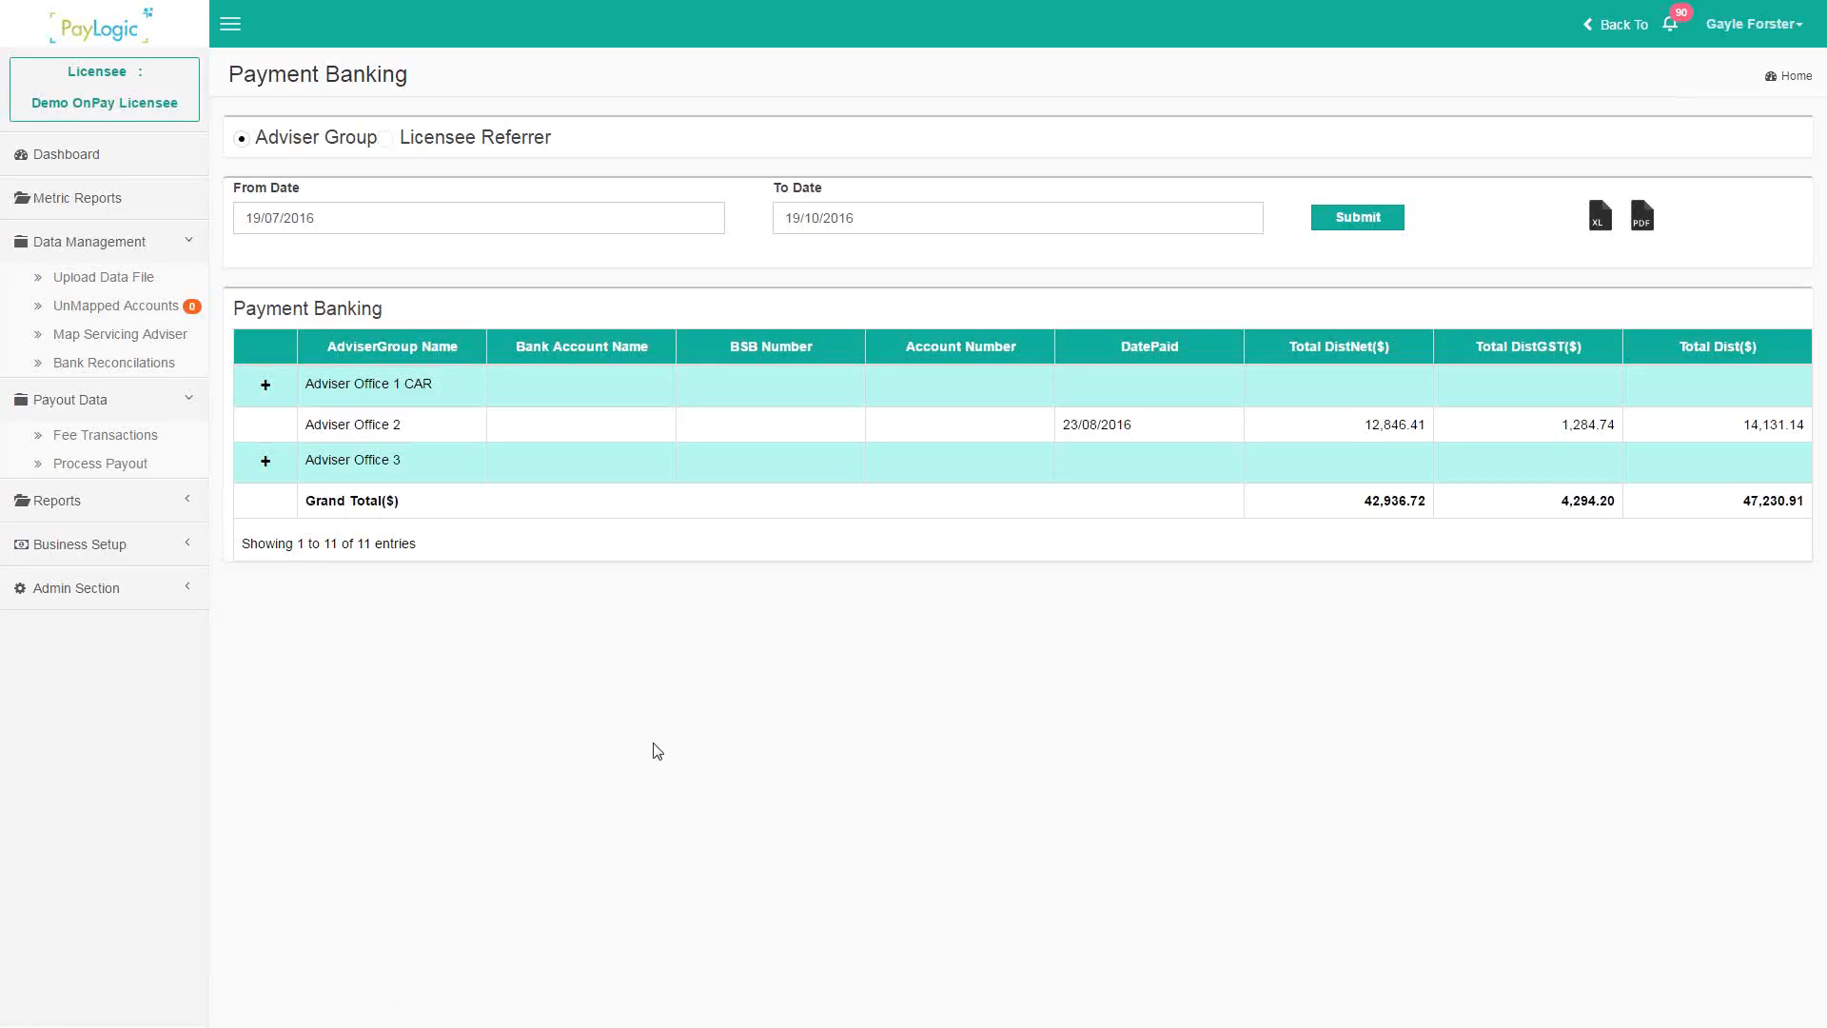
left_click(288, 219)
left_click(806, 220)
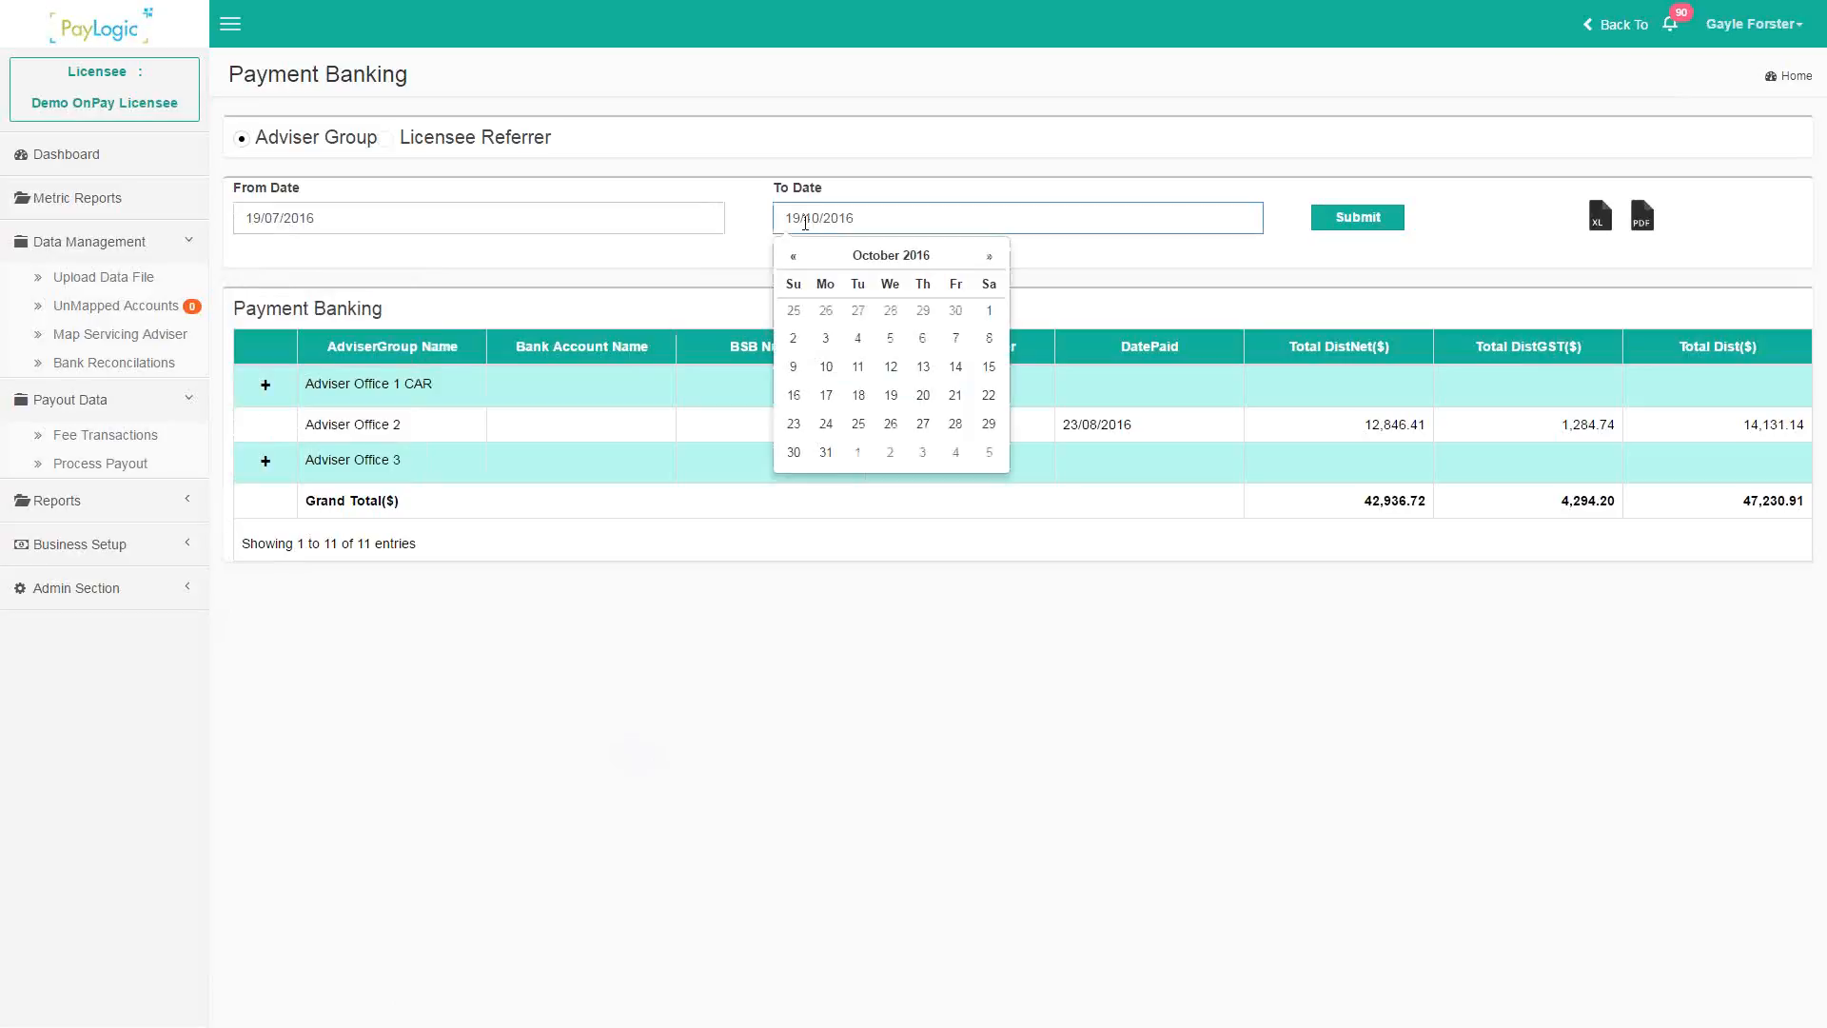
- Open the Adviser Product Analysis report and expand the Adviser Office 1 CAR group to view its advisers' product income
left_click(87, 506)
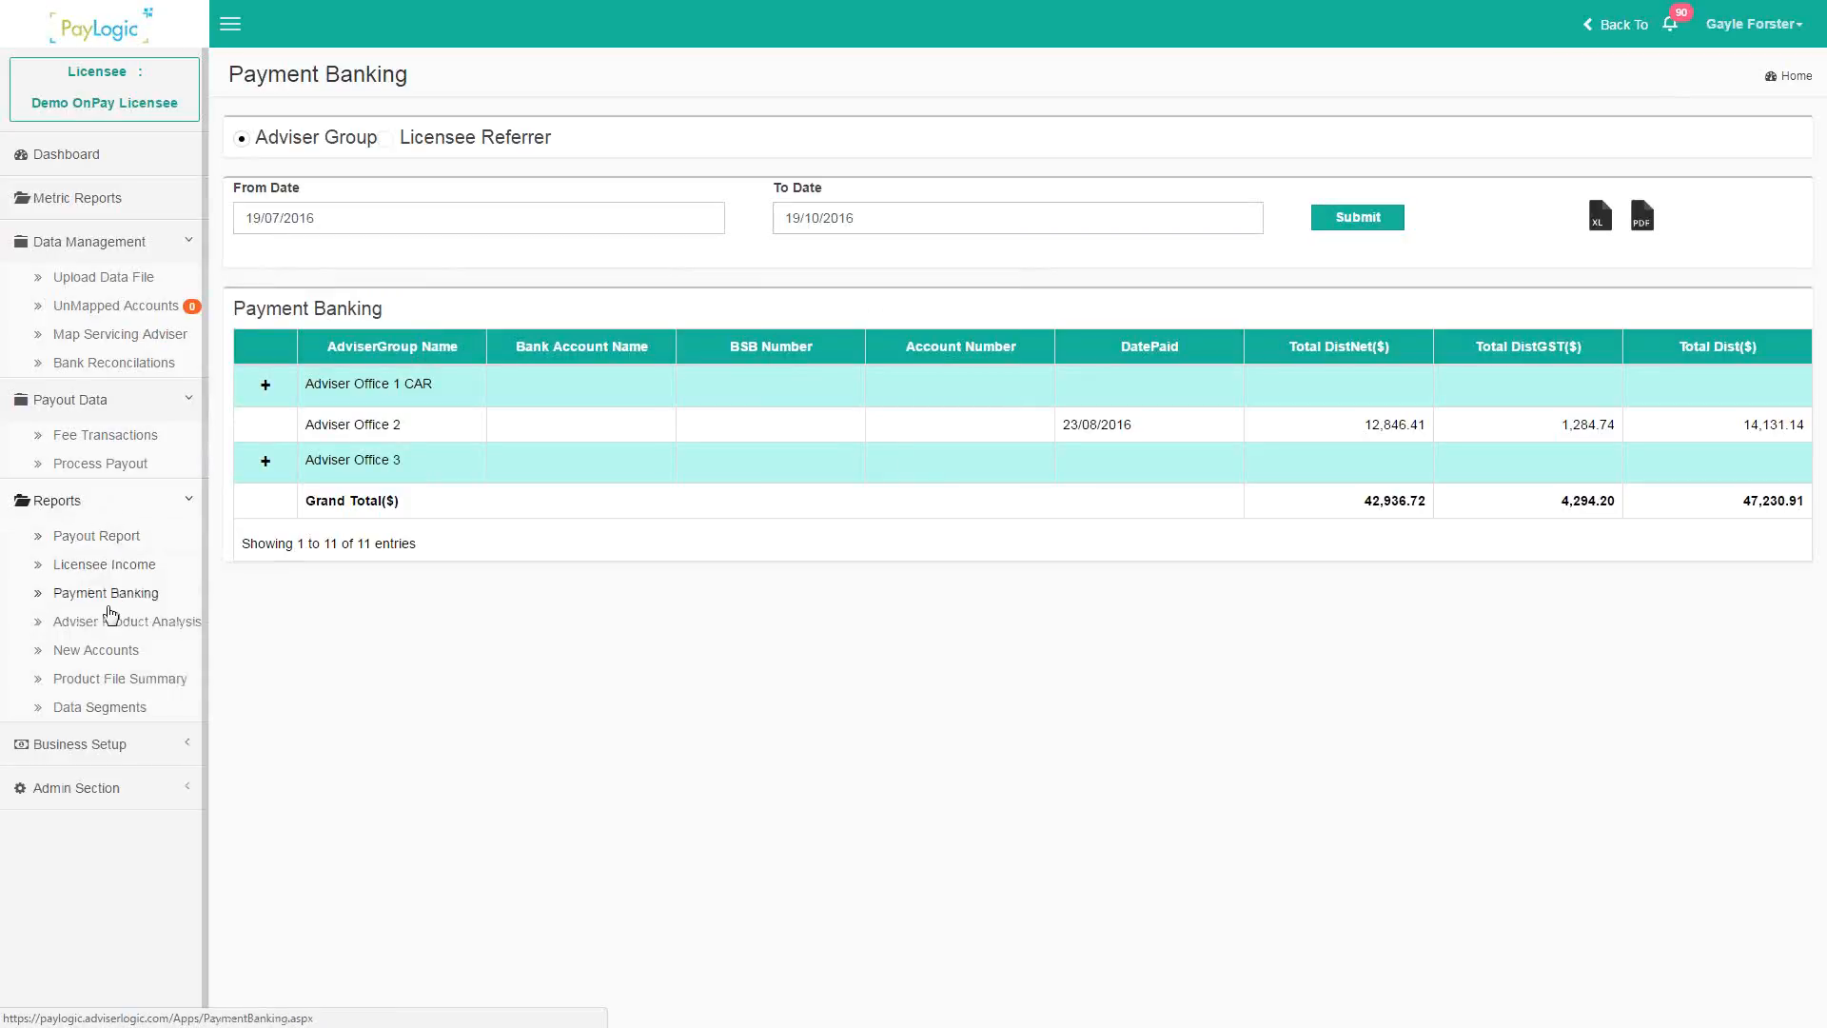
left_click(106, 626)
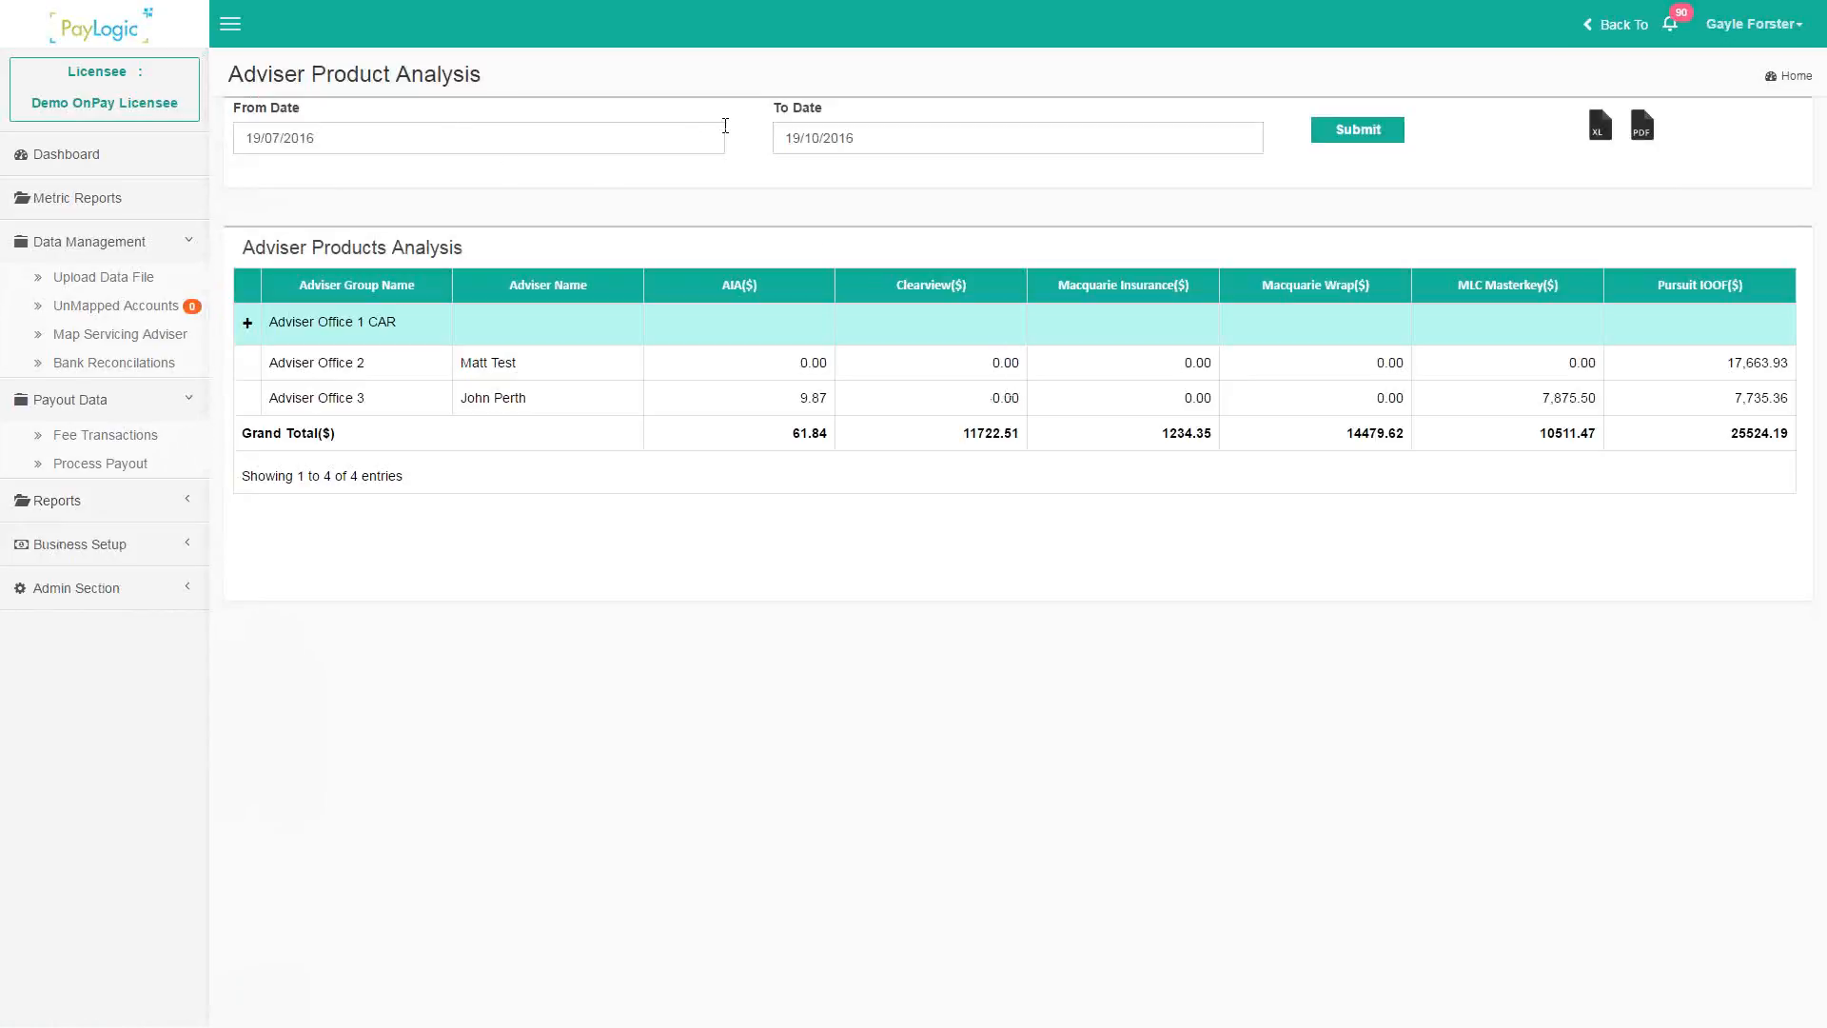
left_click(249, 325)
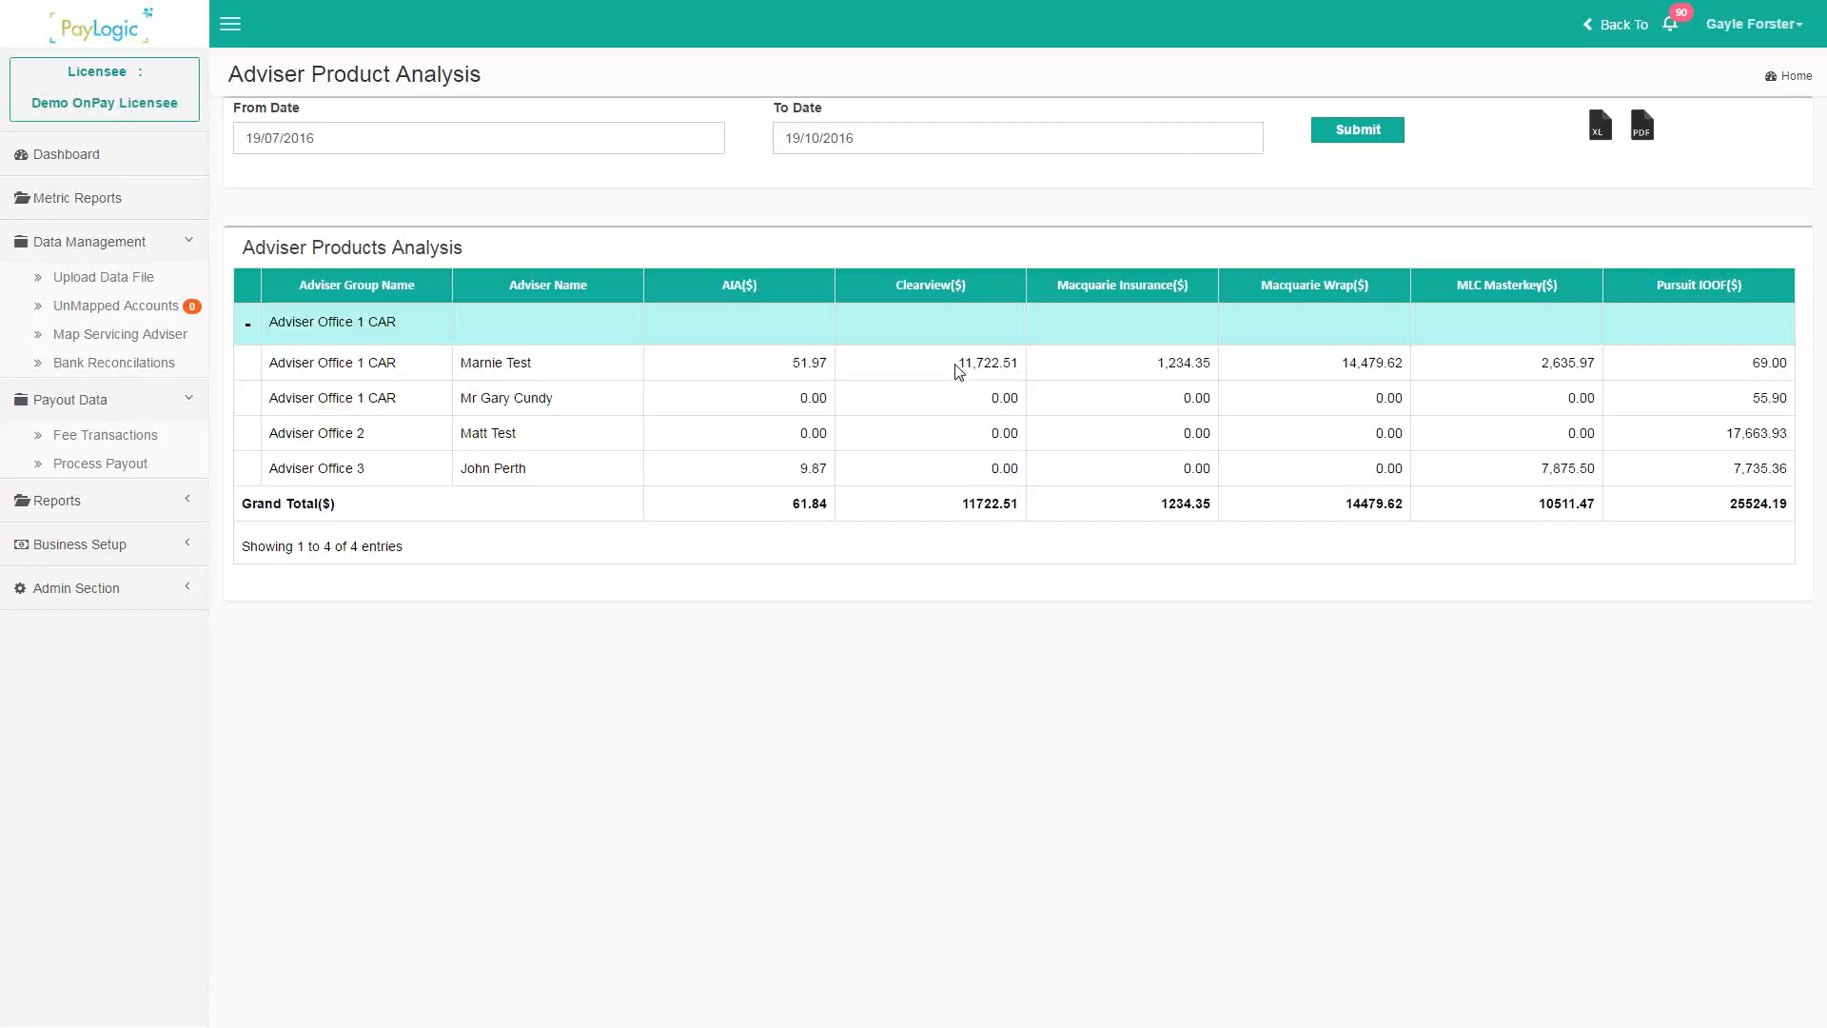
- Open the New Accounts report and expand the first grouped Macquarie Insurance account to view its subproducts
left_click(105, 501)
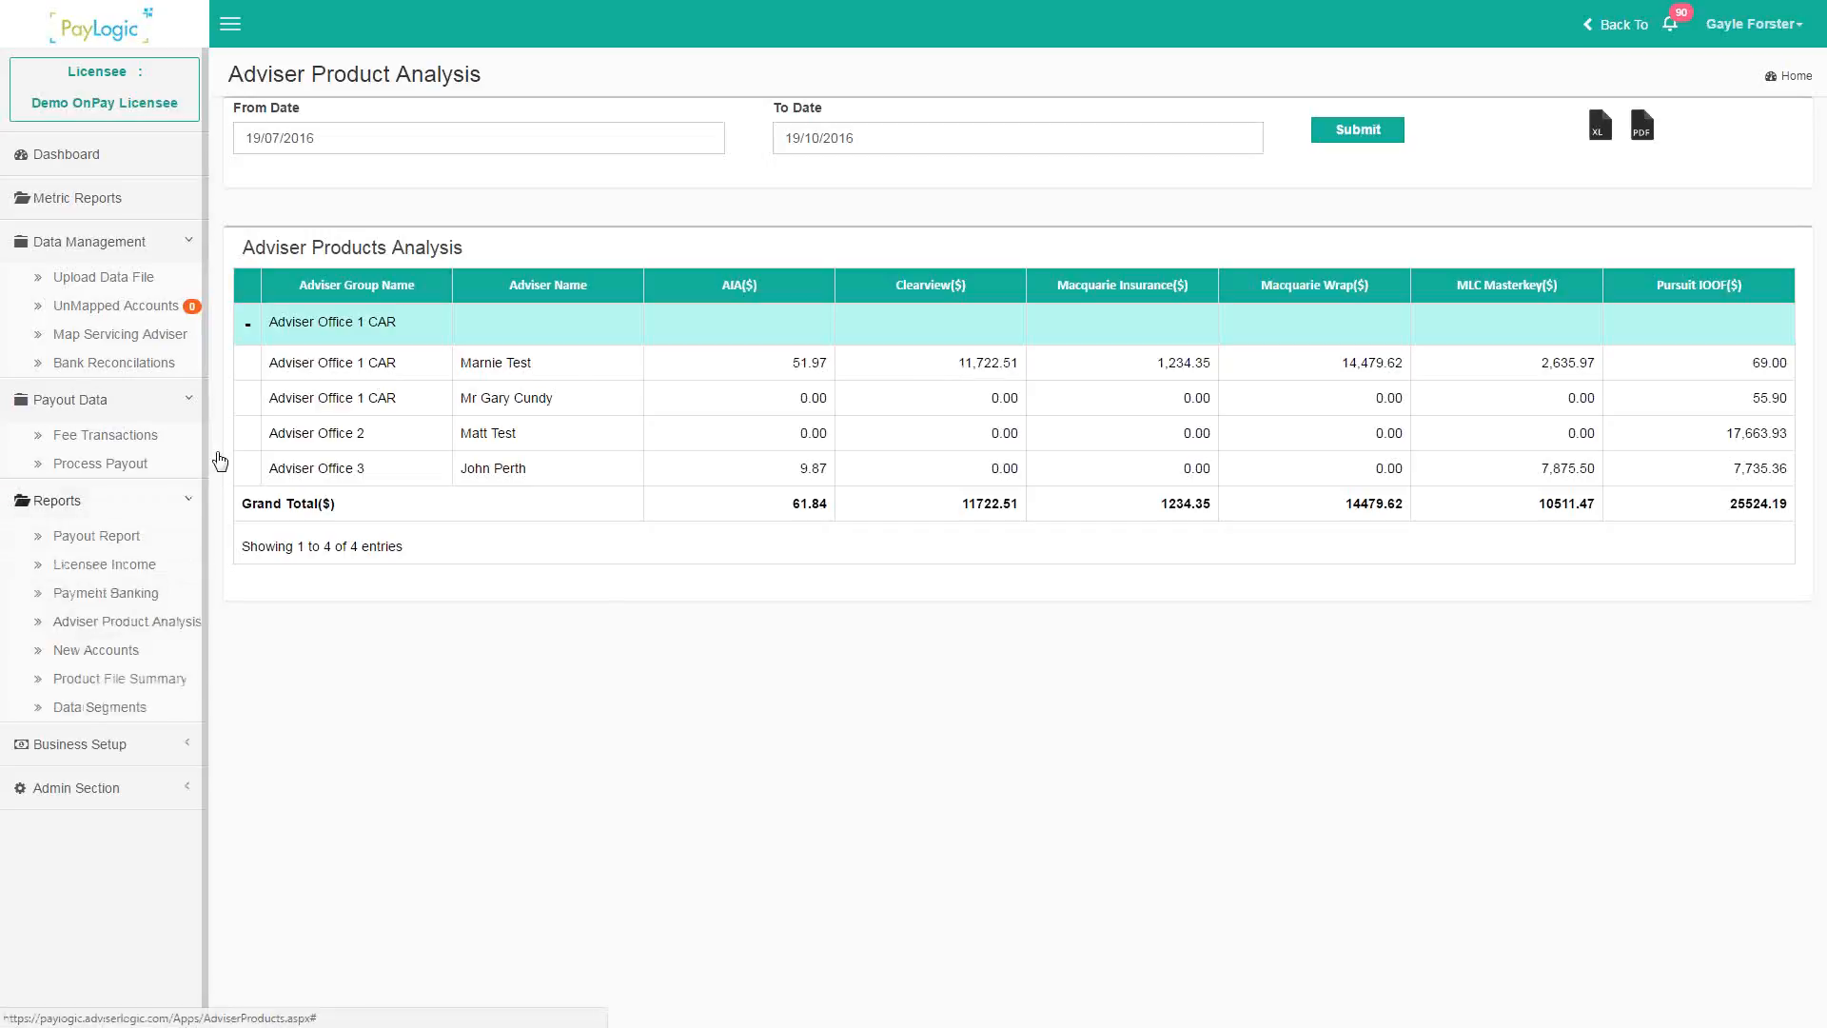
left_click(102, 652)
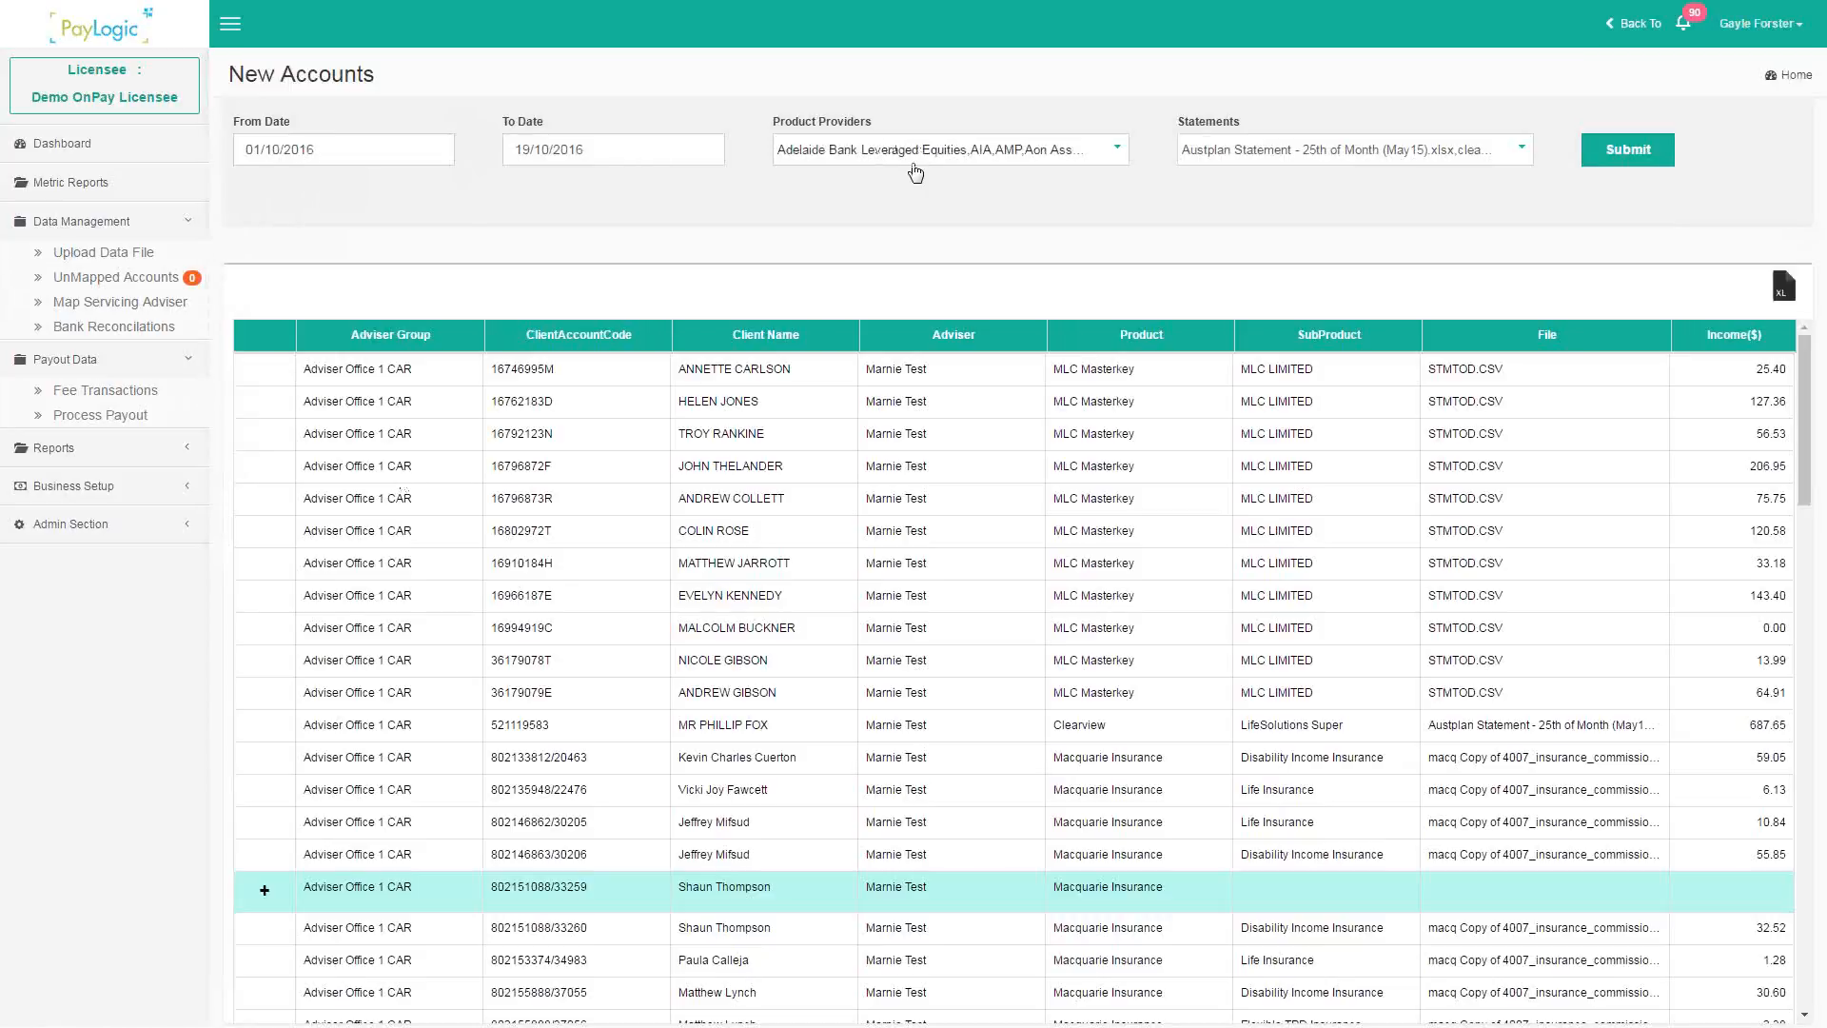
scroll(571, 400, "down", 1)
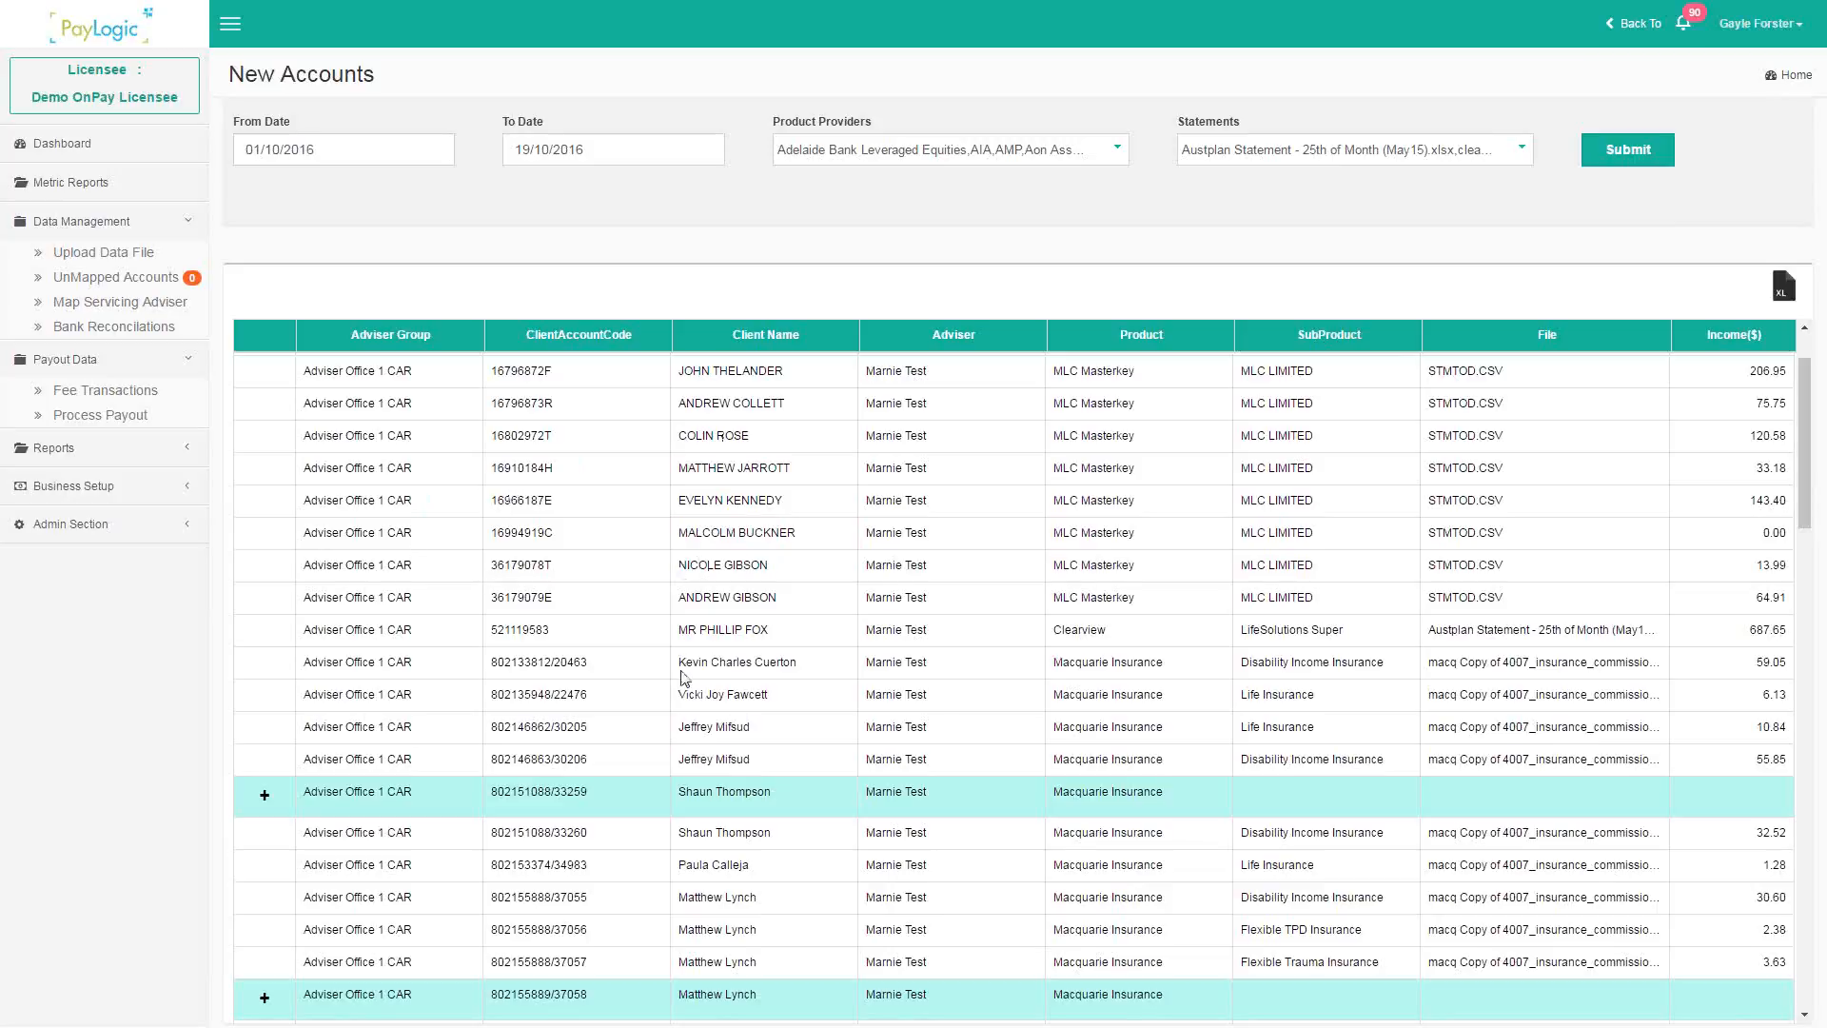
scroll(695, 666, "down", 1)
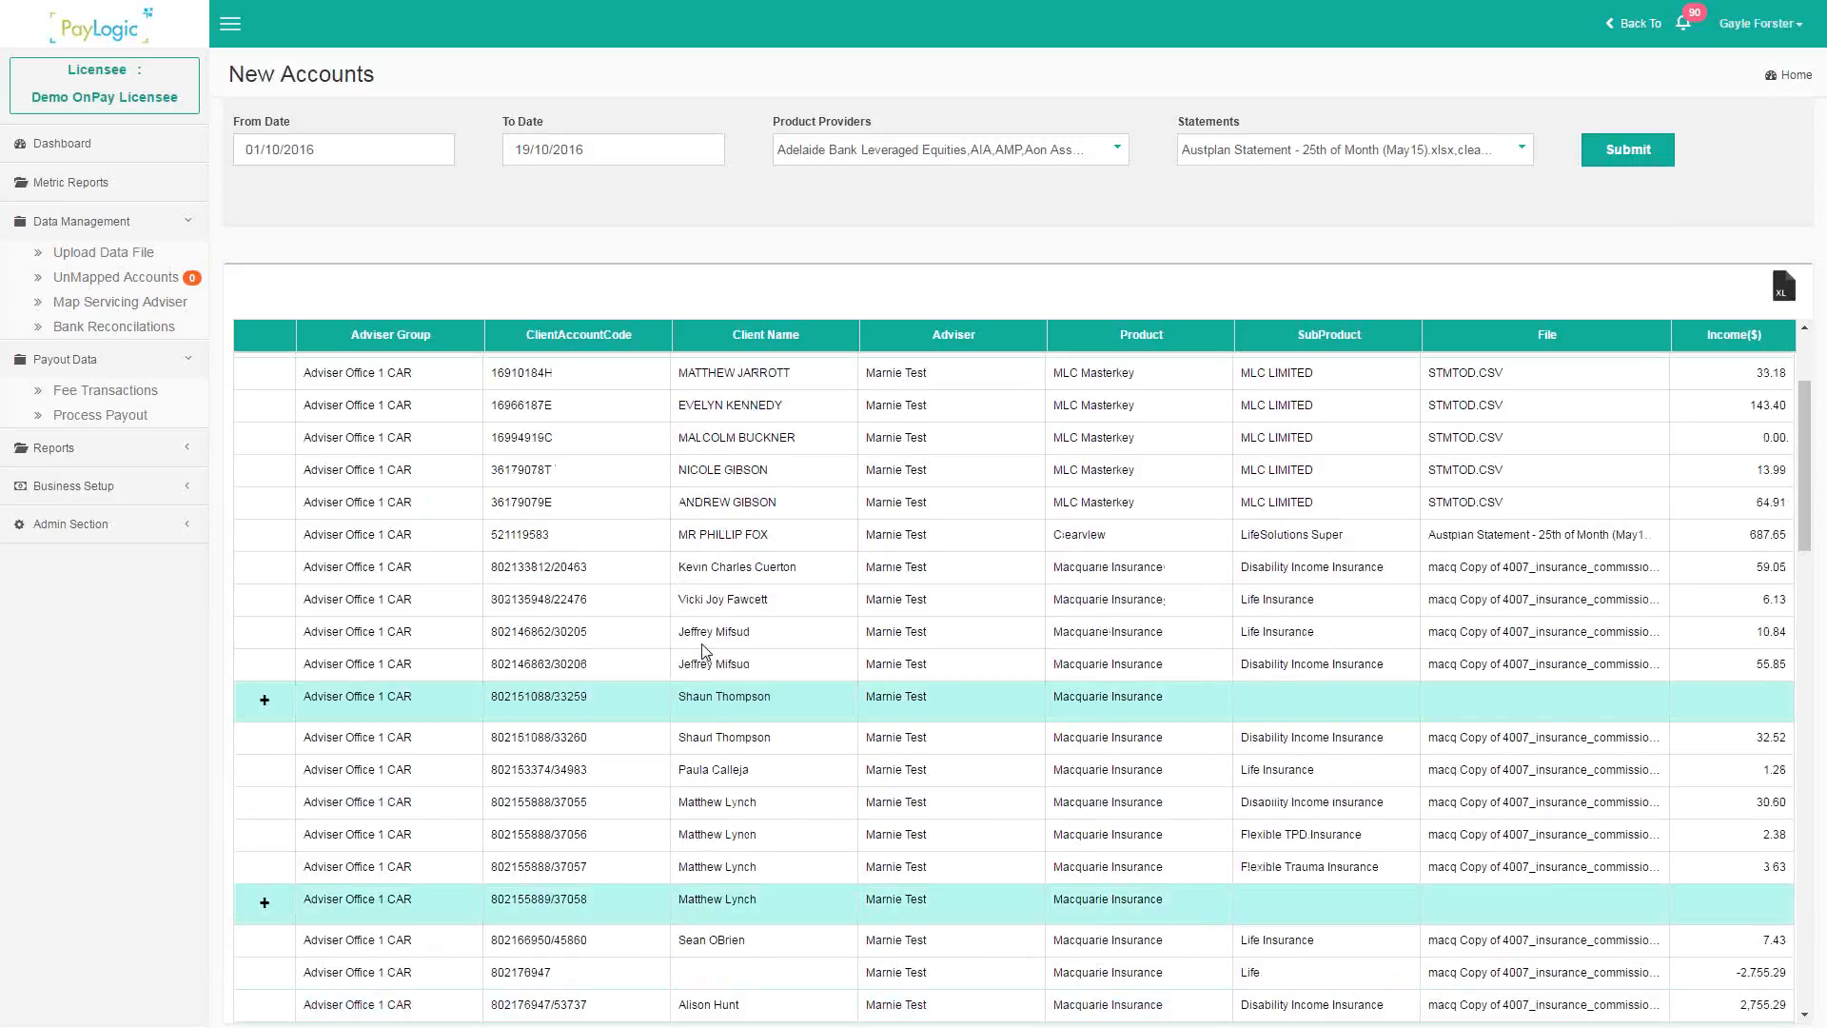
scroll(704, 648, "down", 2)
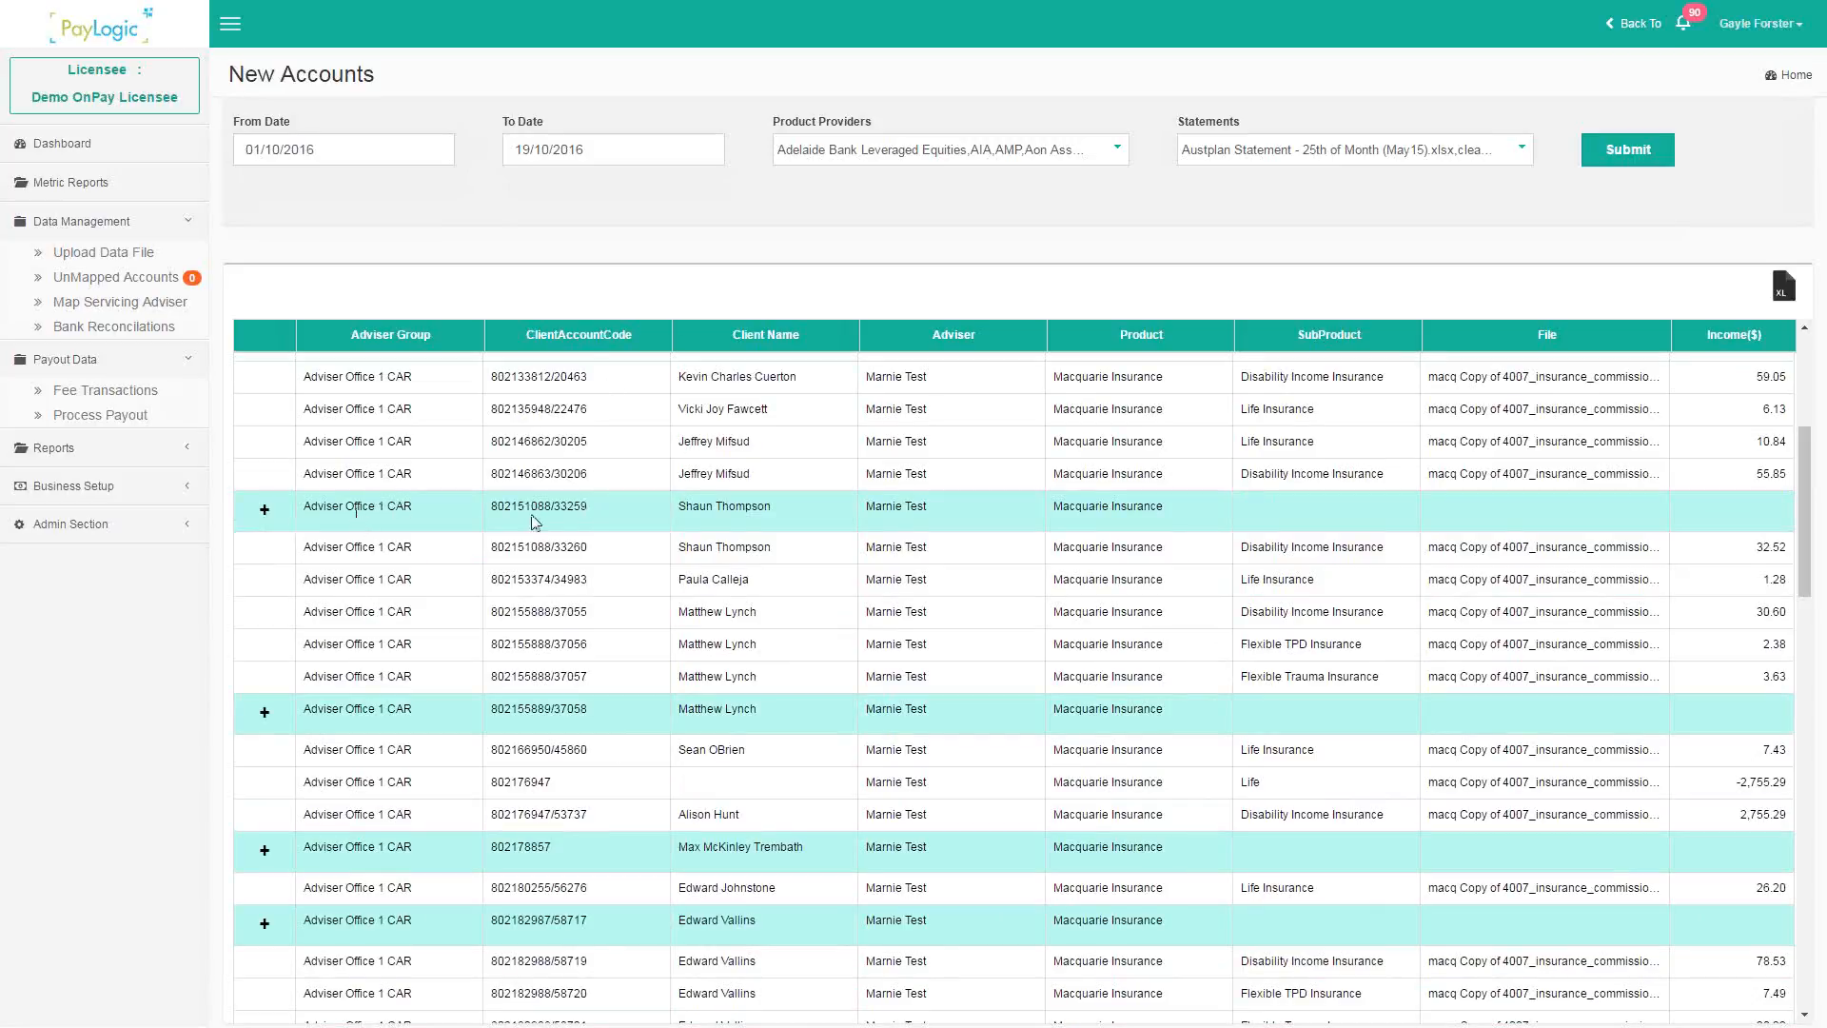
left_click(265, 511)
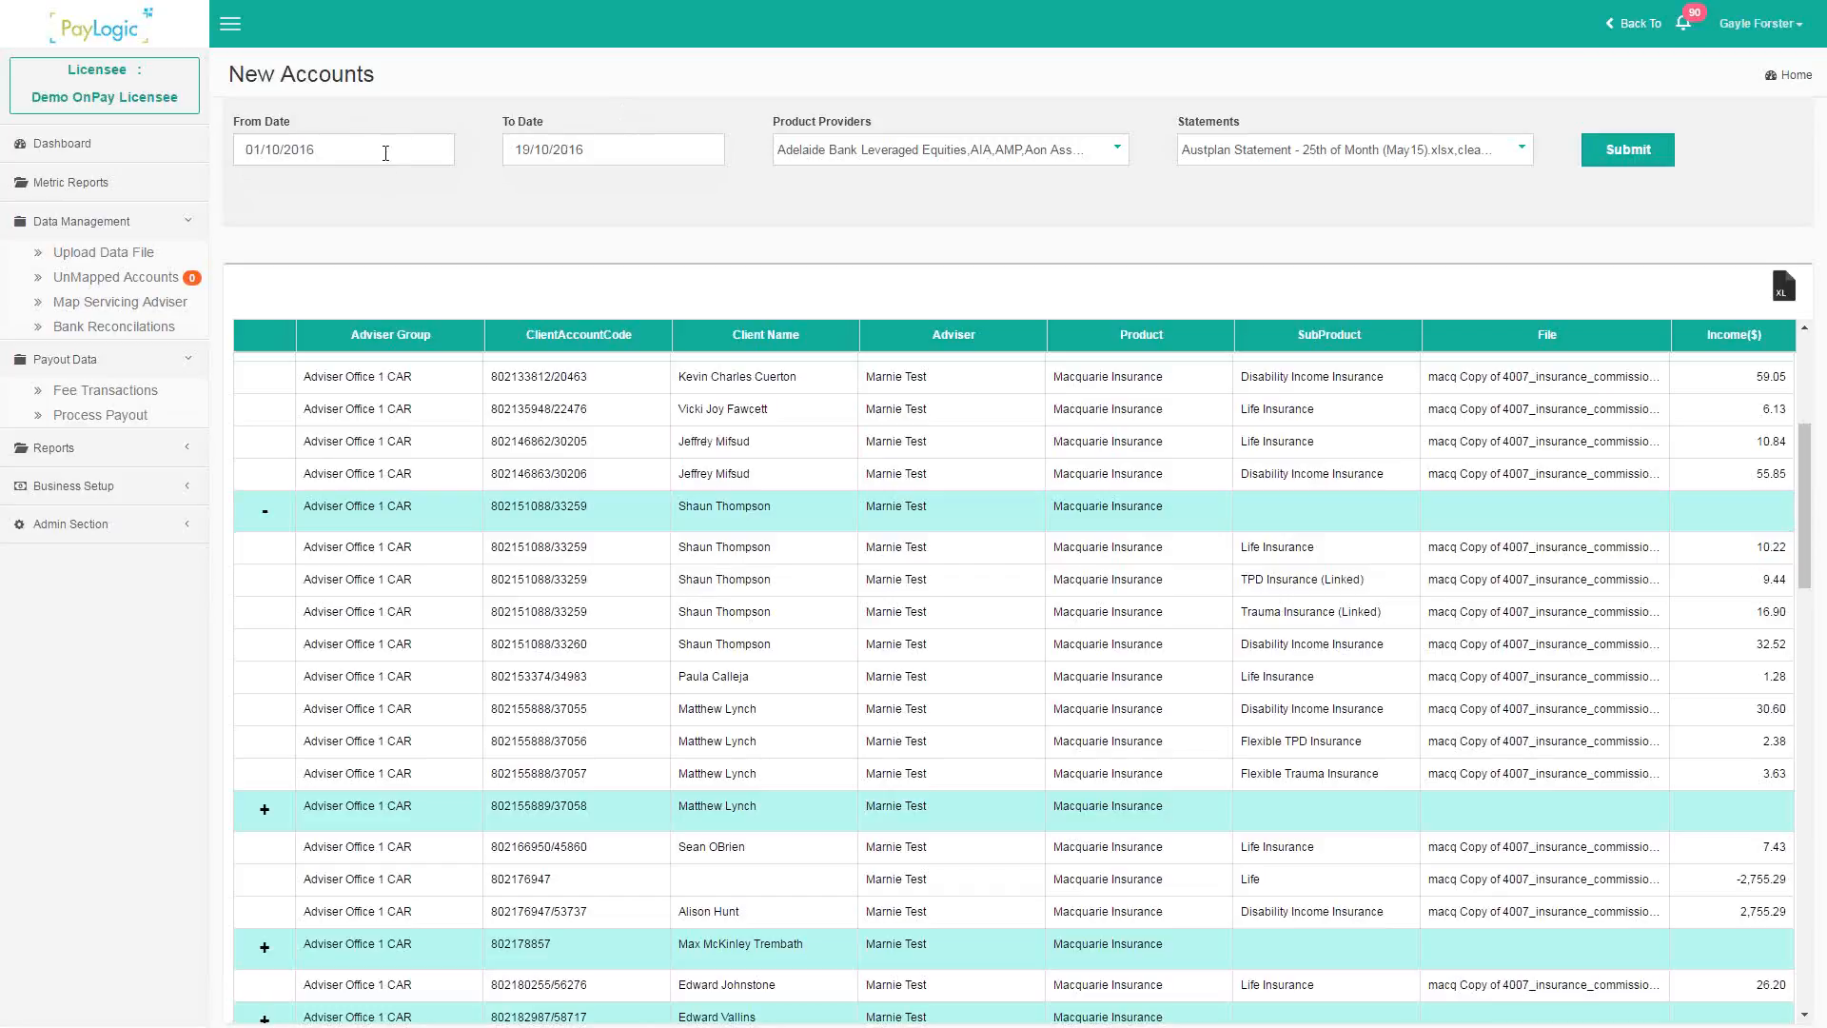
- Filter the New Accounts report to only the "clearview Statement - 10th of Month (July15).xlsx" statement, keeping all product providers selected
left_click(1280, 160)
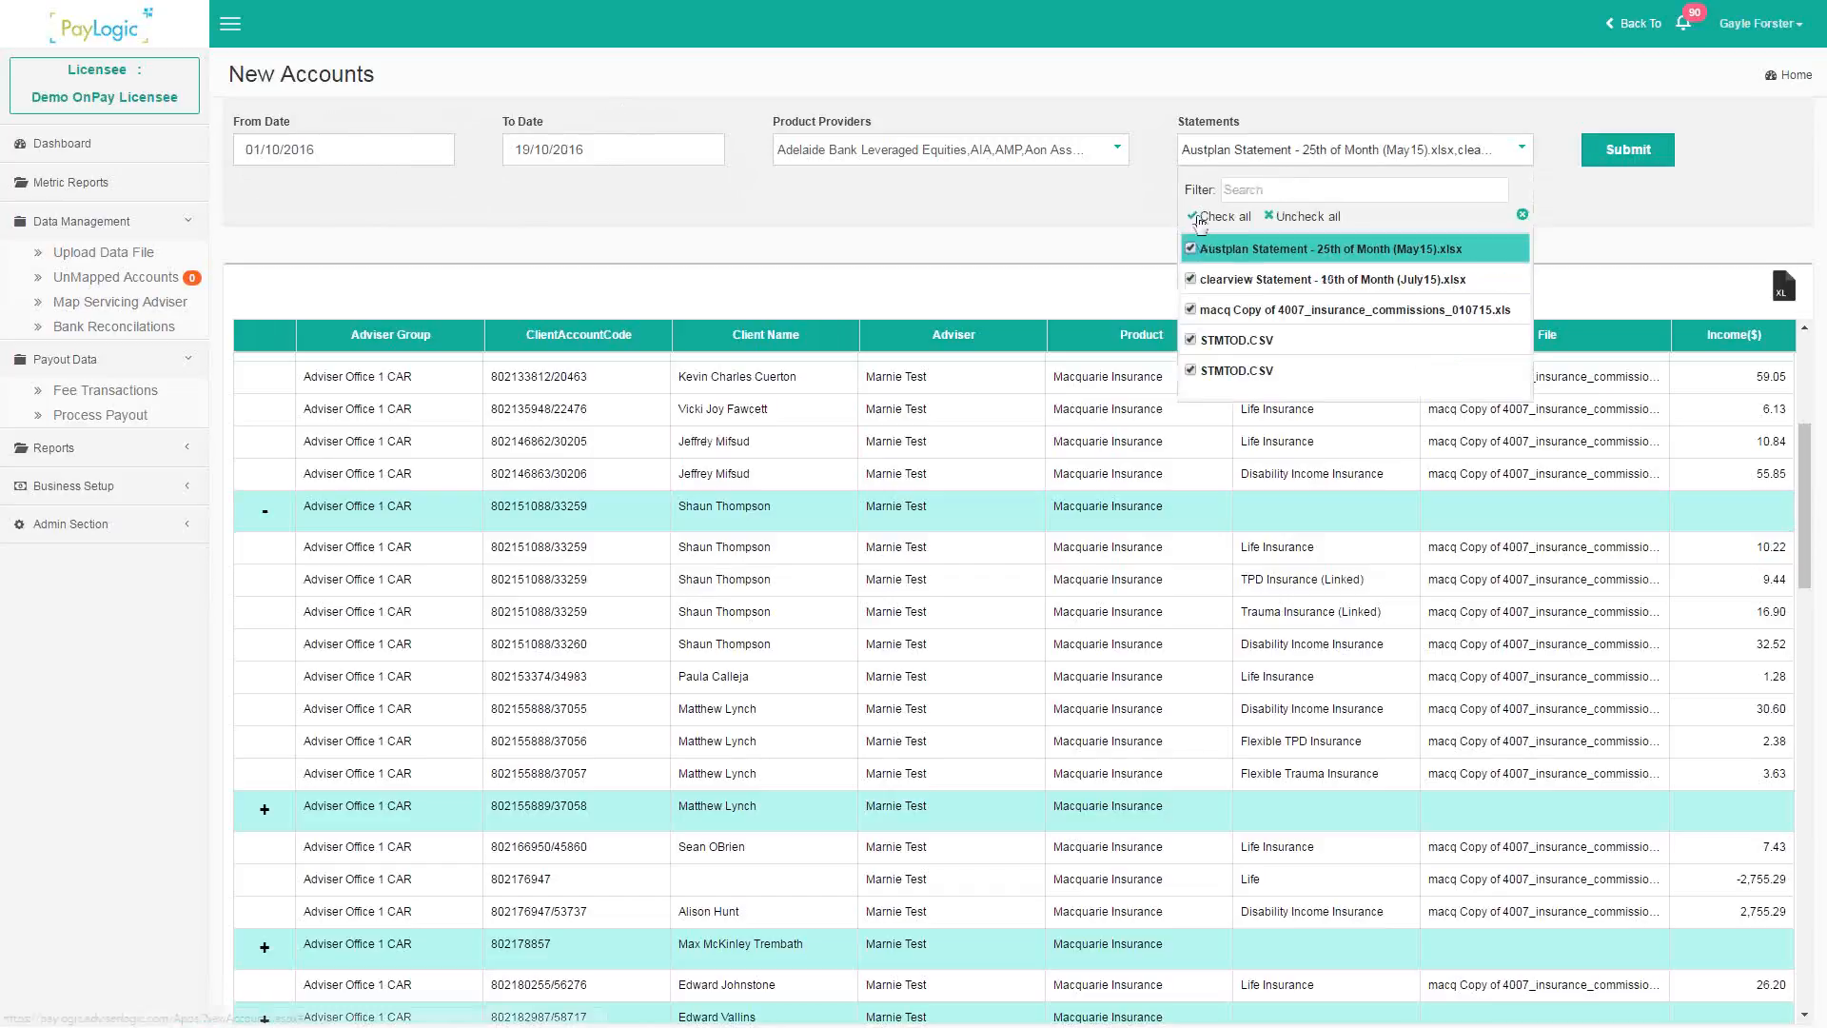
left_click(1301, 216)
left_click(1190, 279)
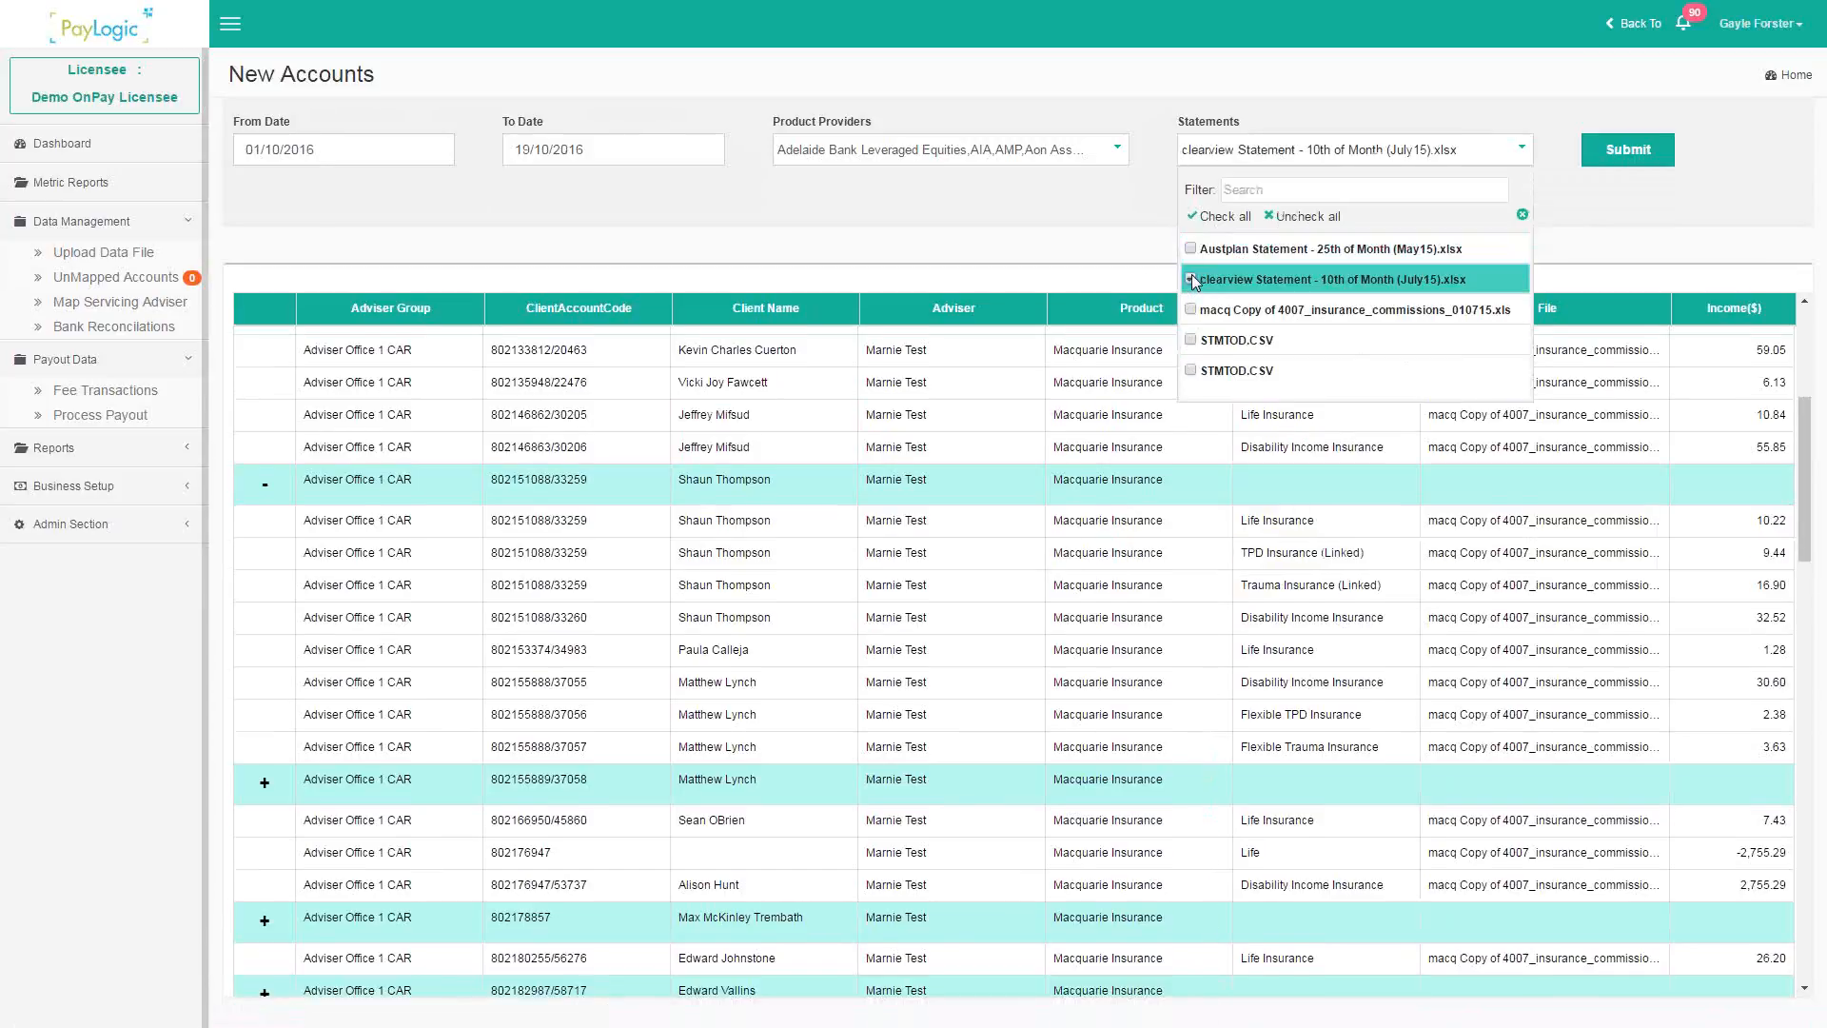
left_click(1027, 152)
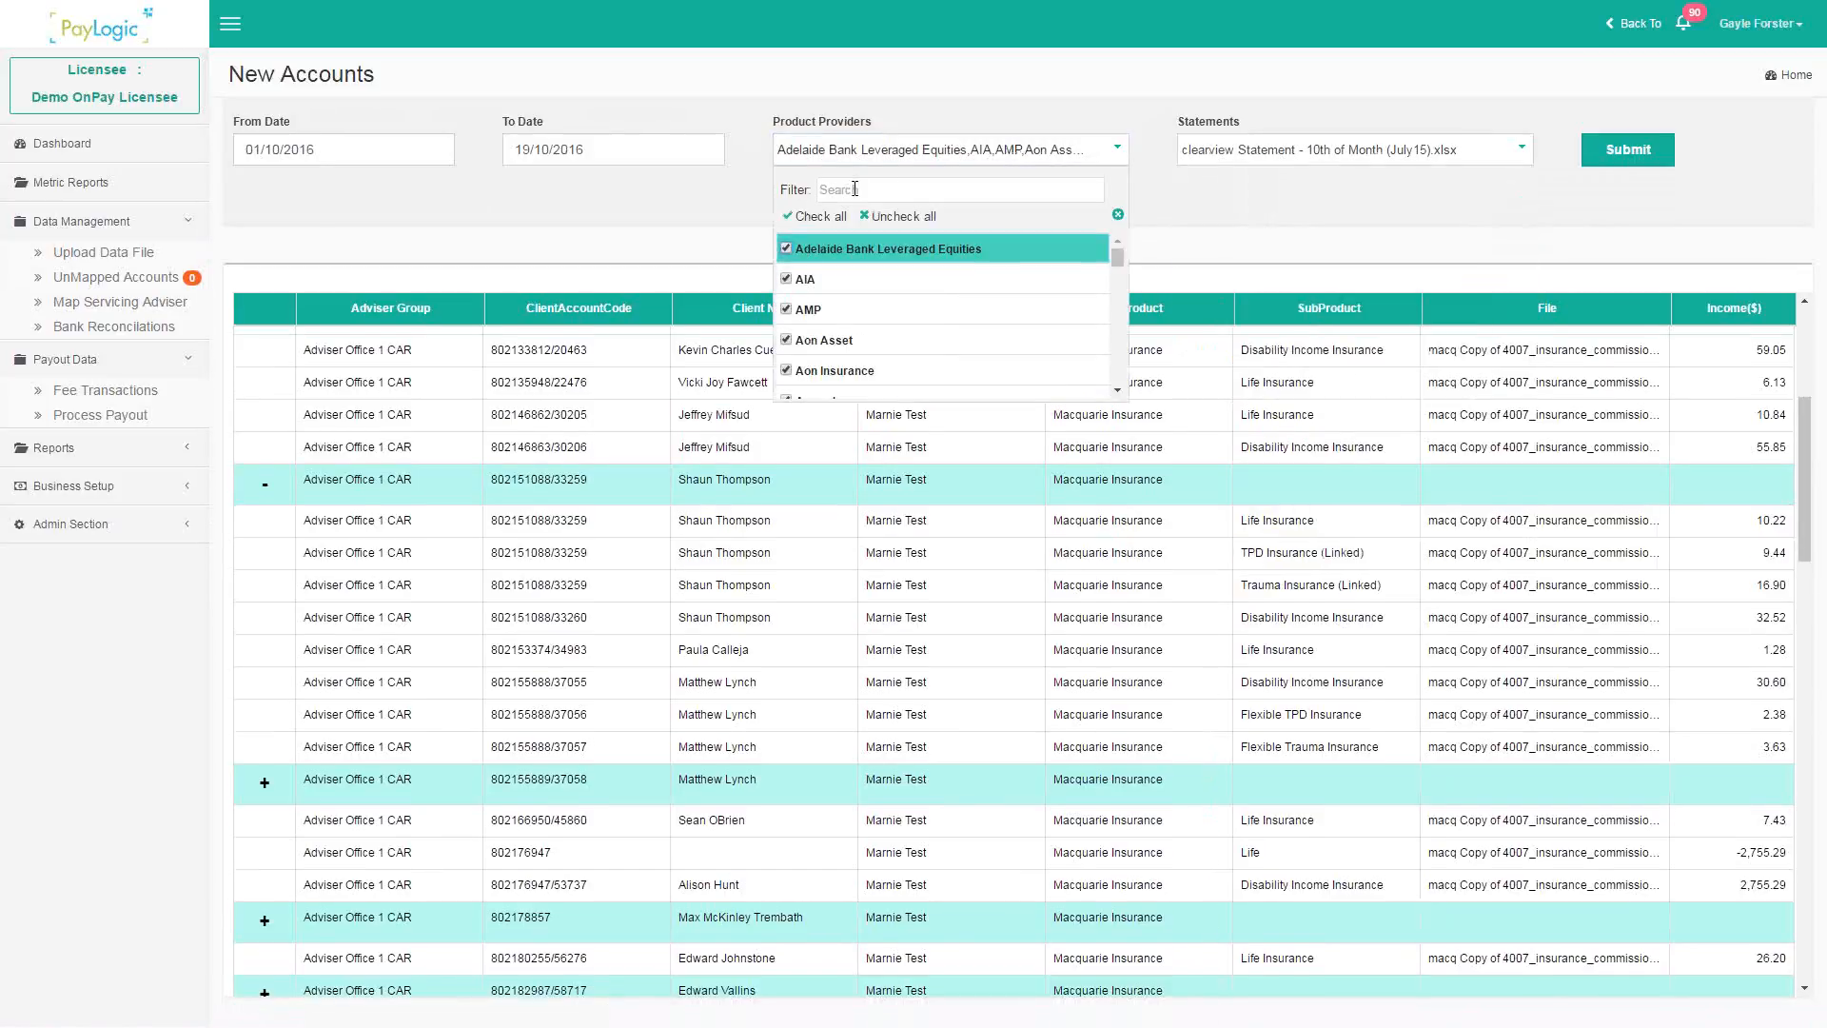
left_click(1191, 206)
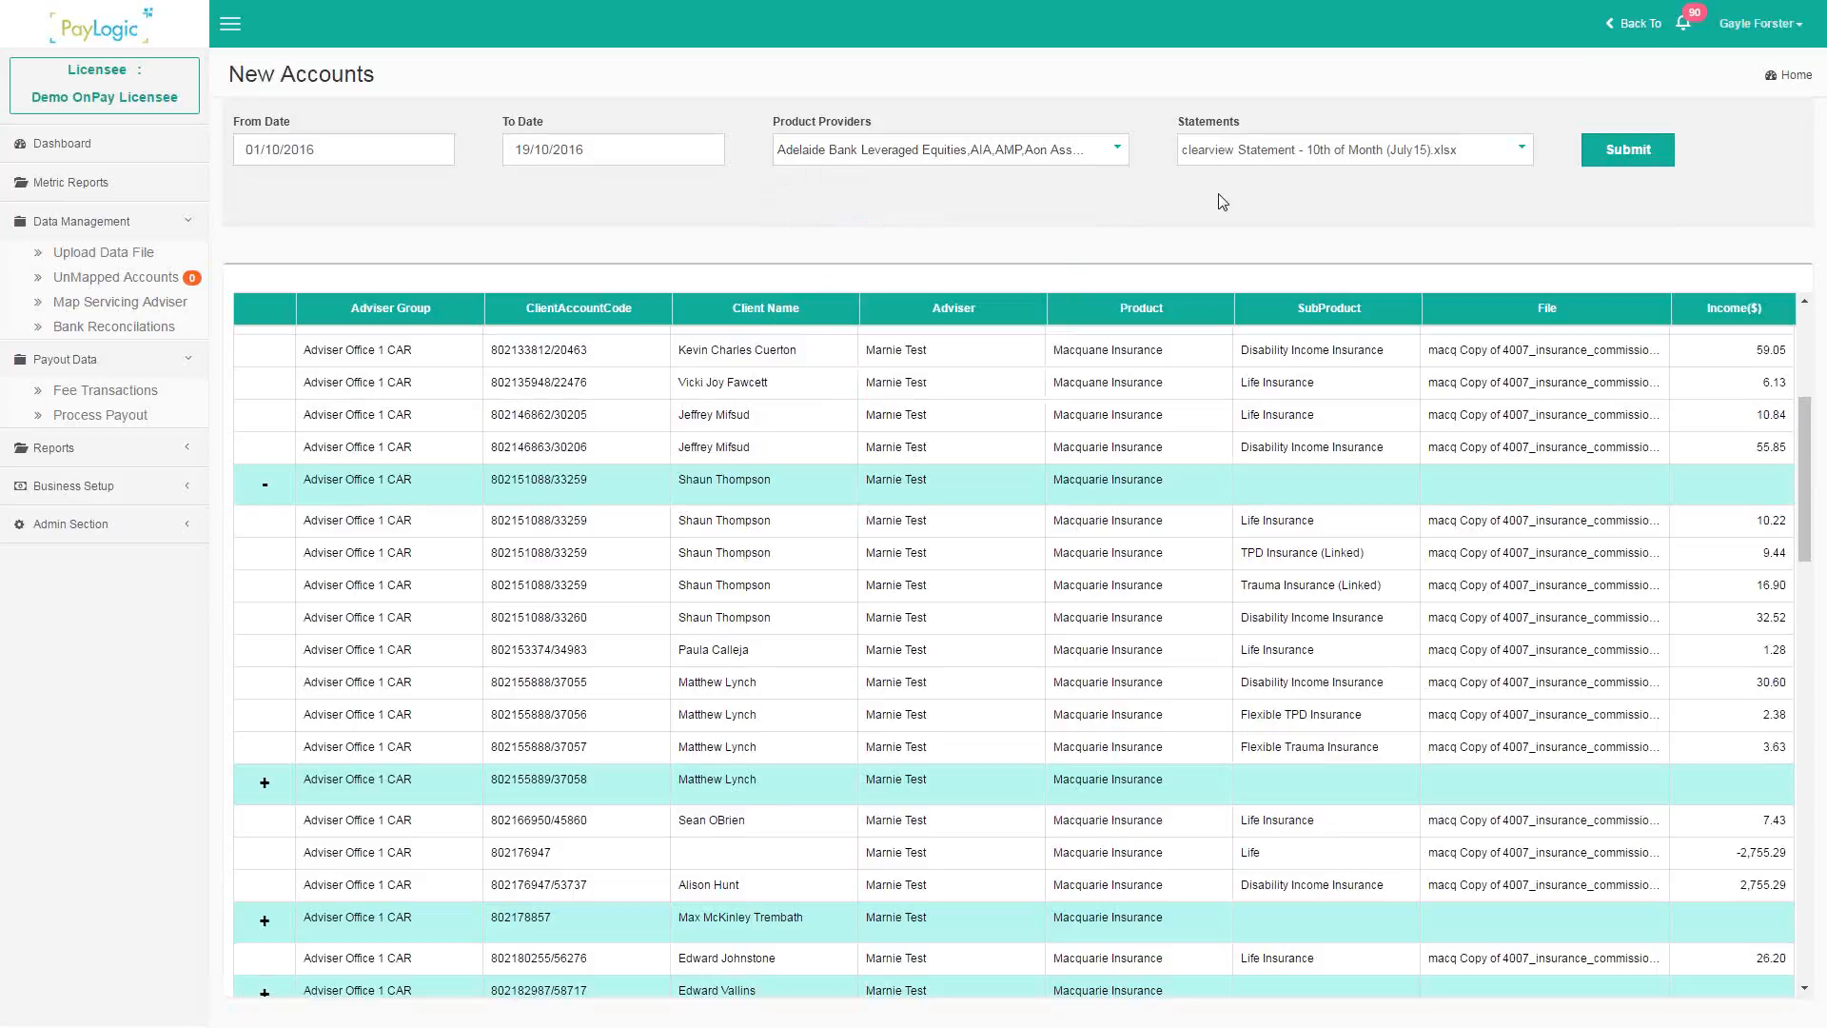
left_click(1657, 155)
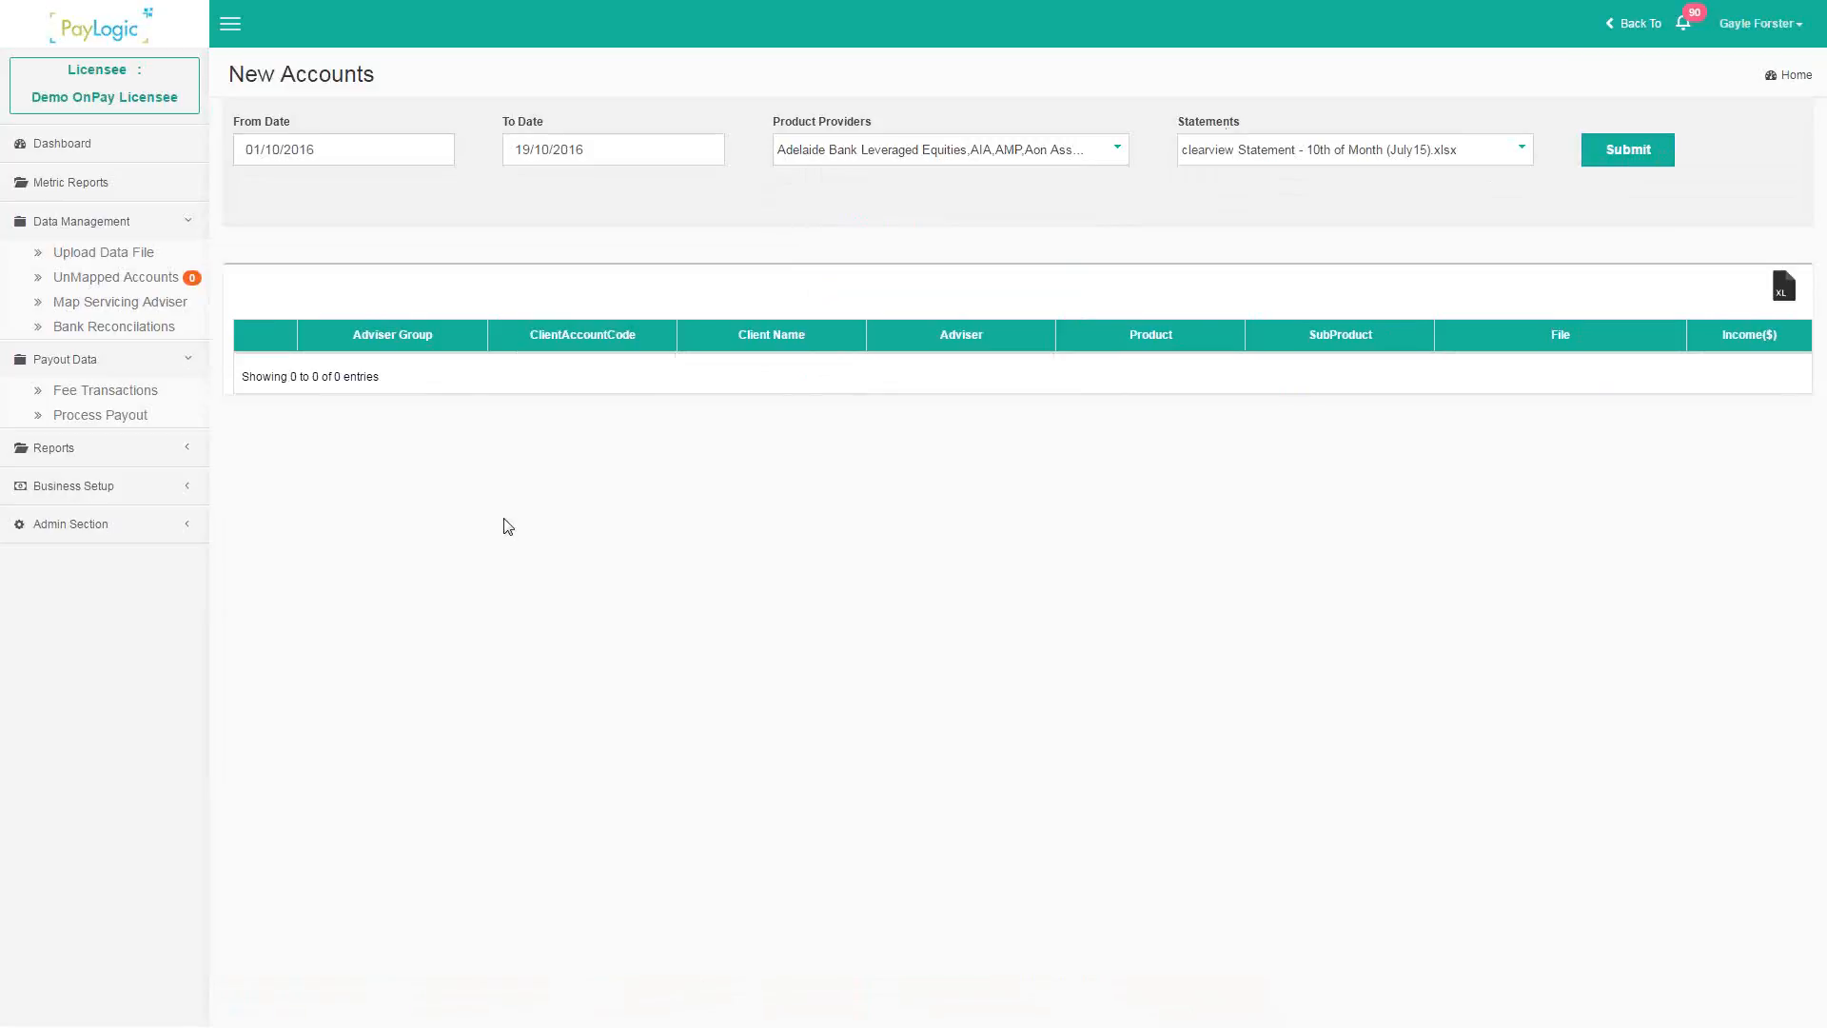
- Run the Product File Summary report with From Date 01/07/2016 and expand AIA to view its uploaded files
left_click(147, 450)
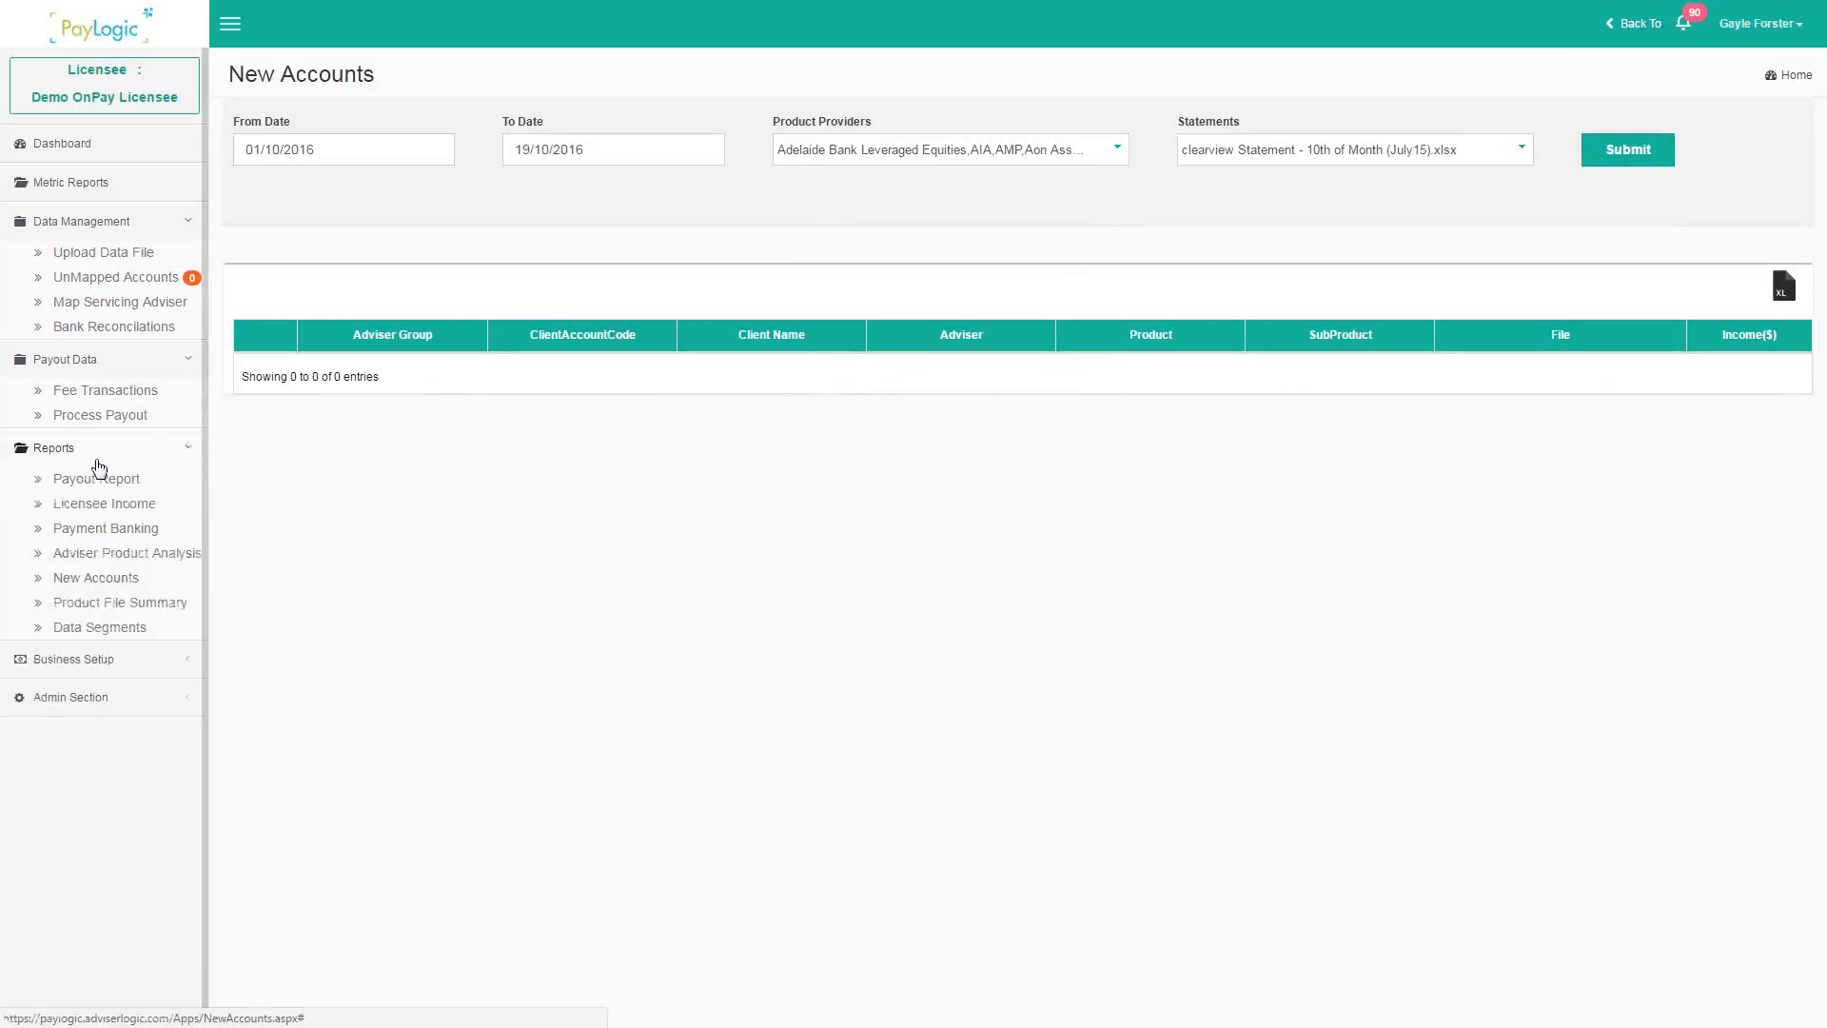
left_click(107, 609)
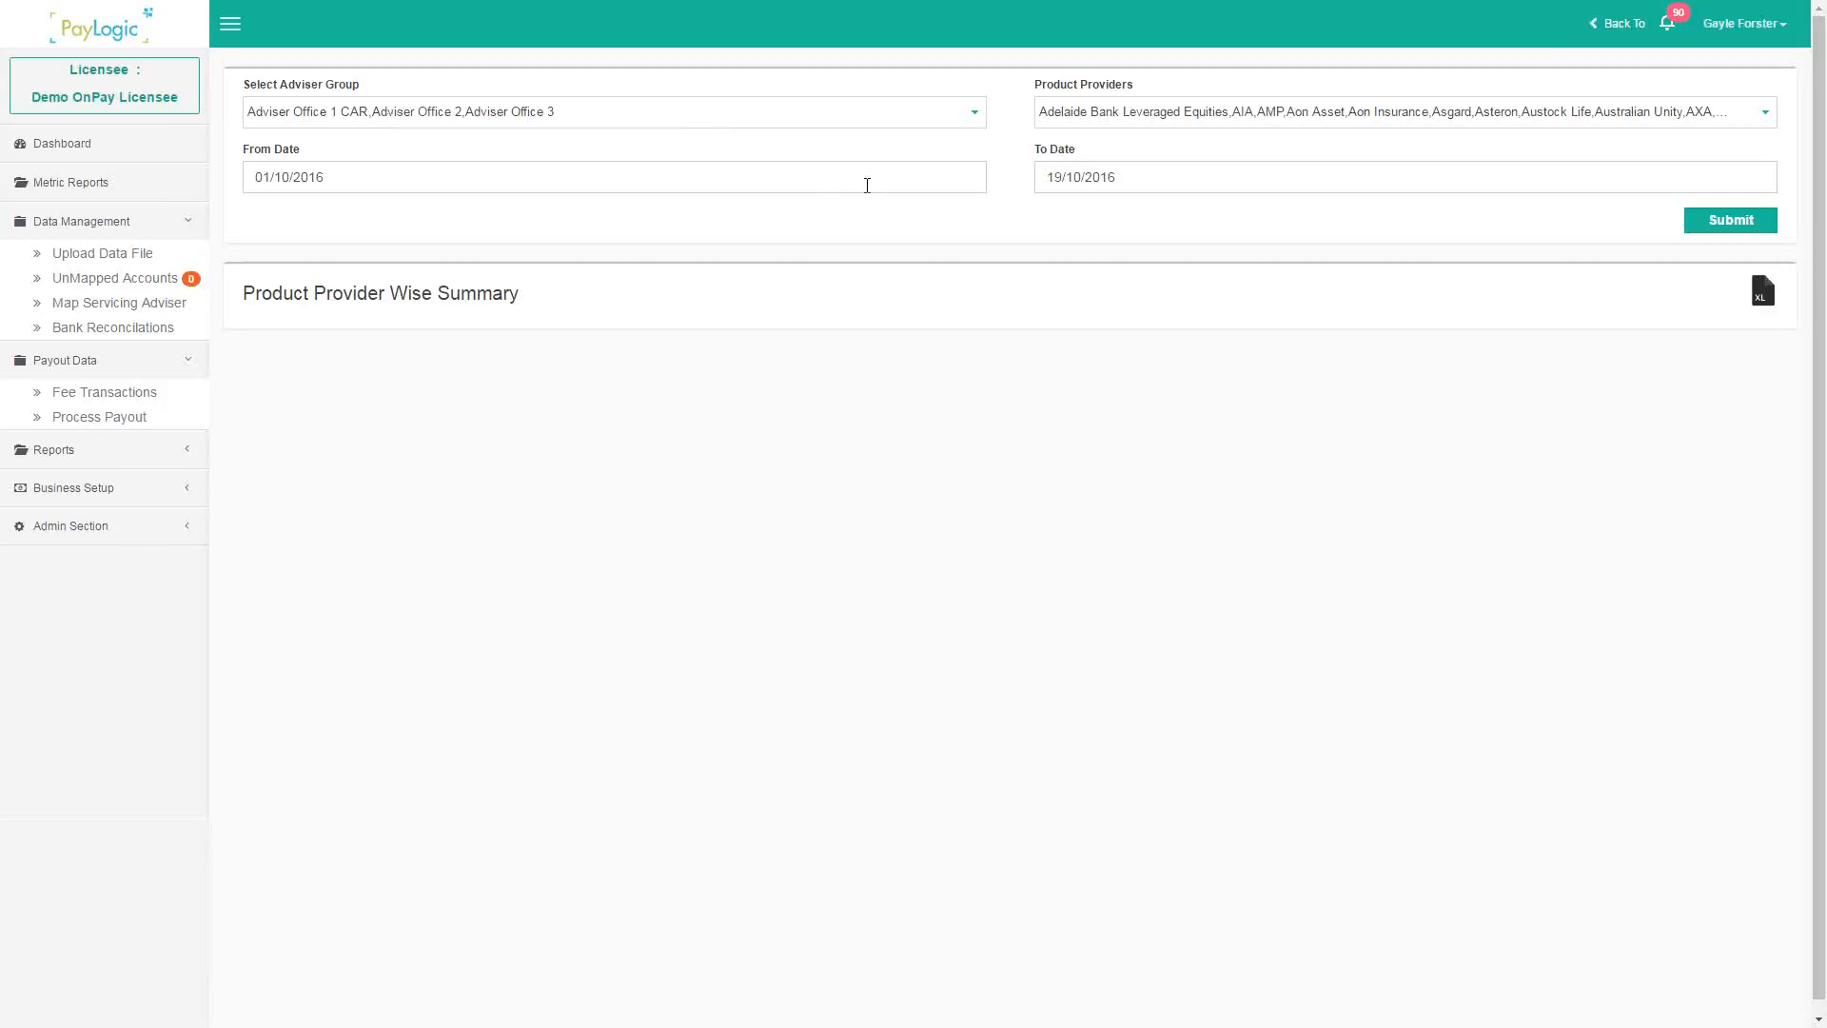
double_click(282, 177)
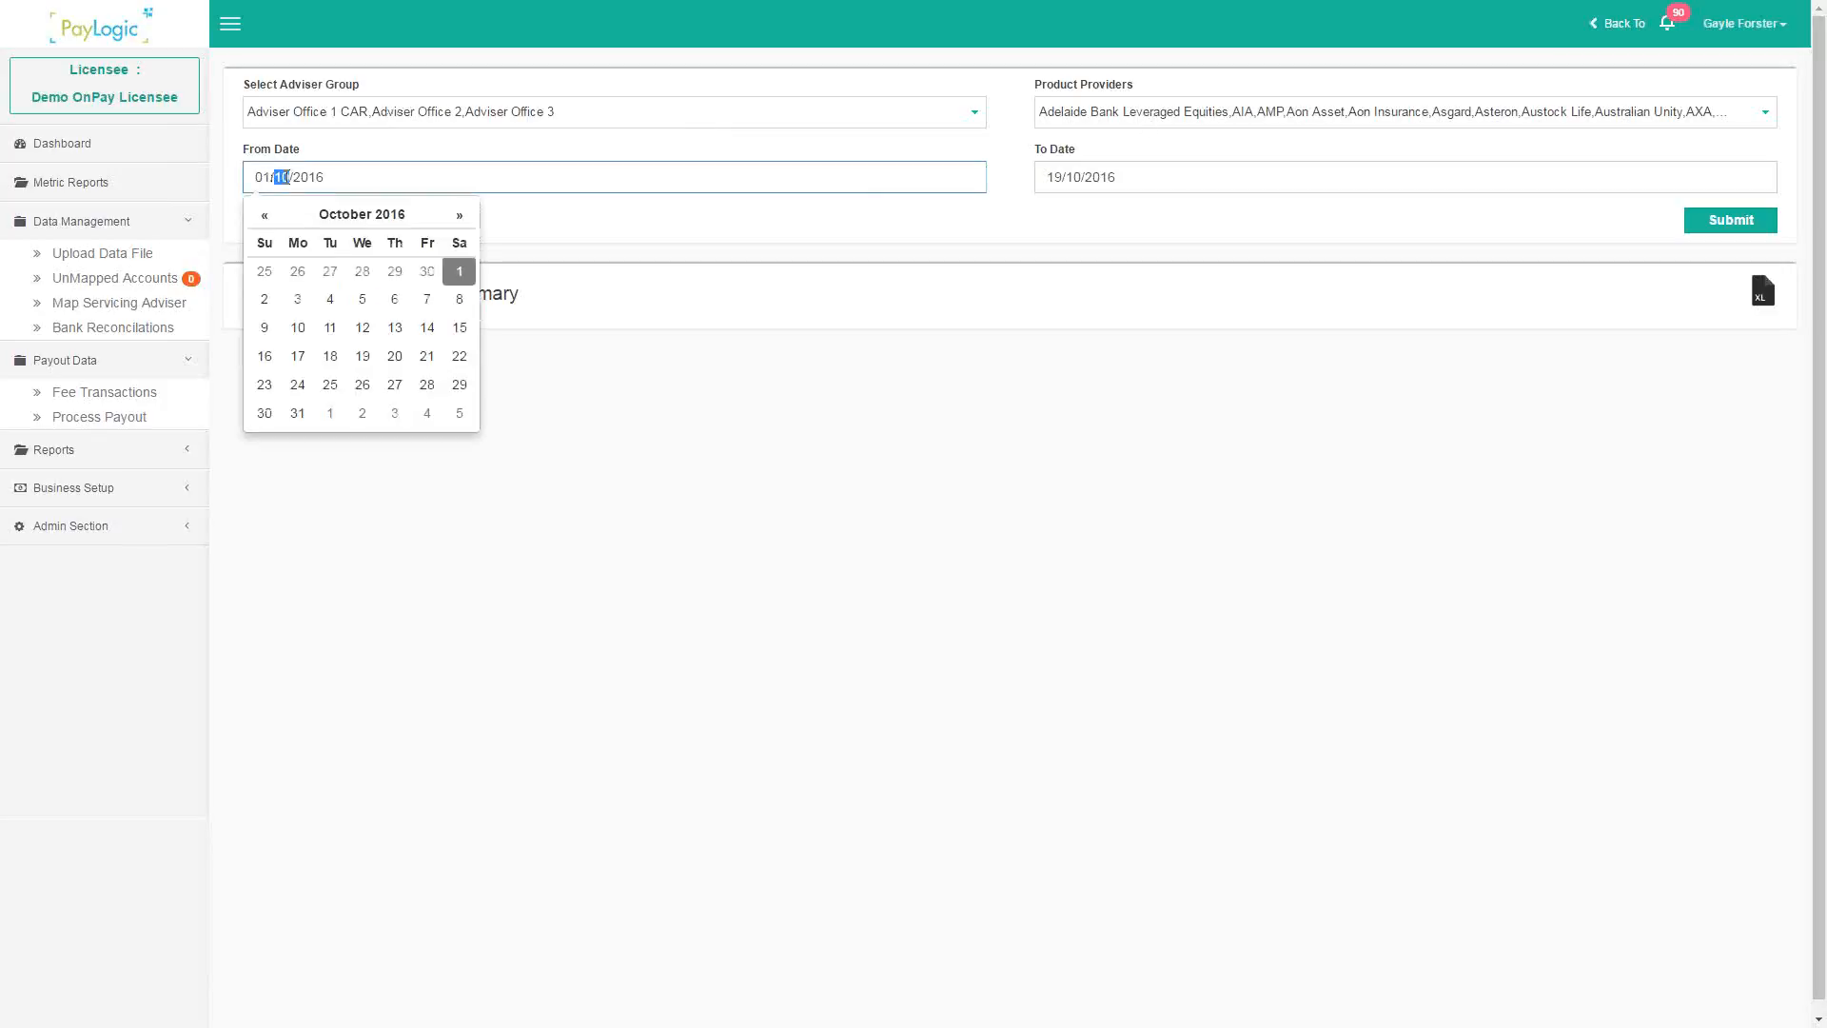
type("07")
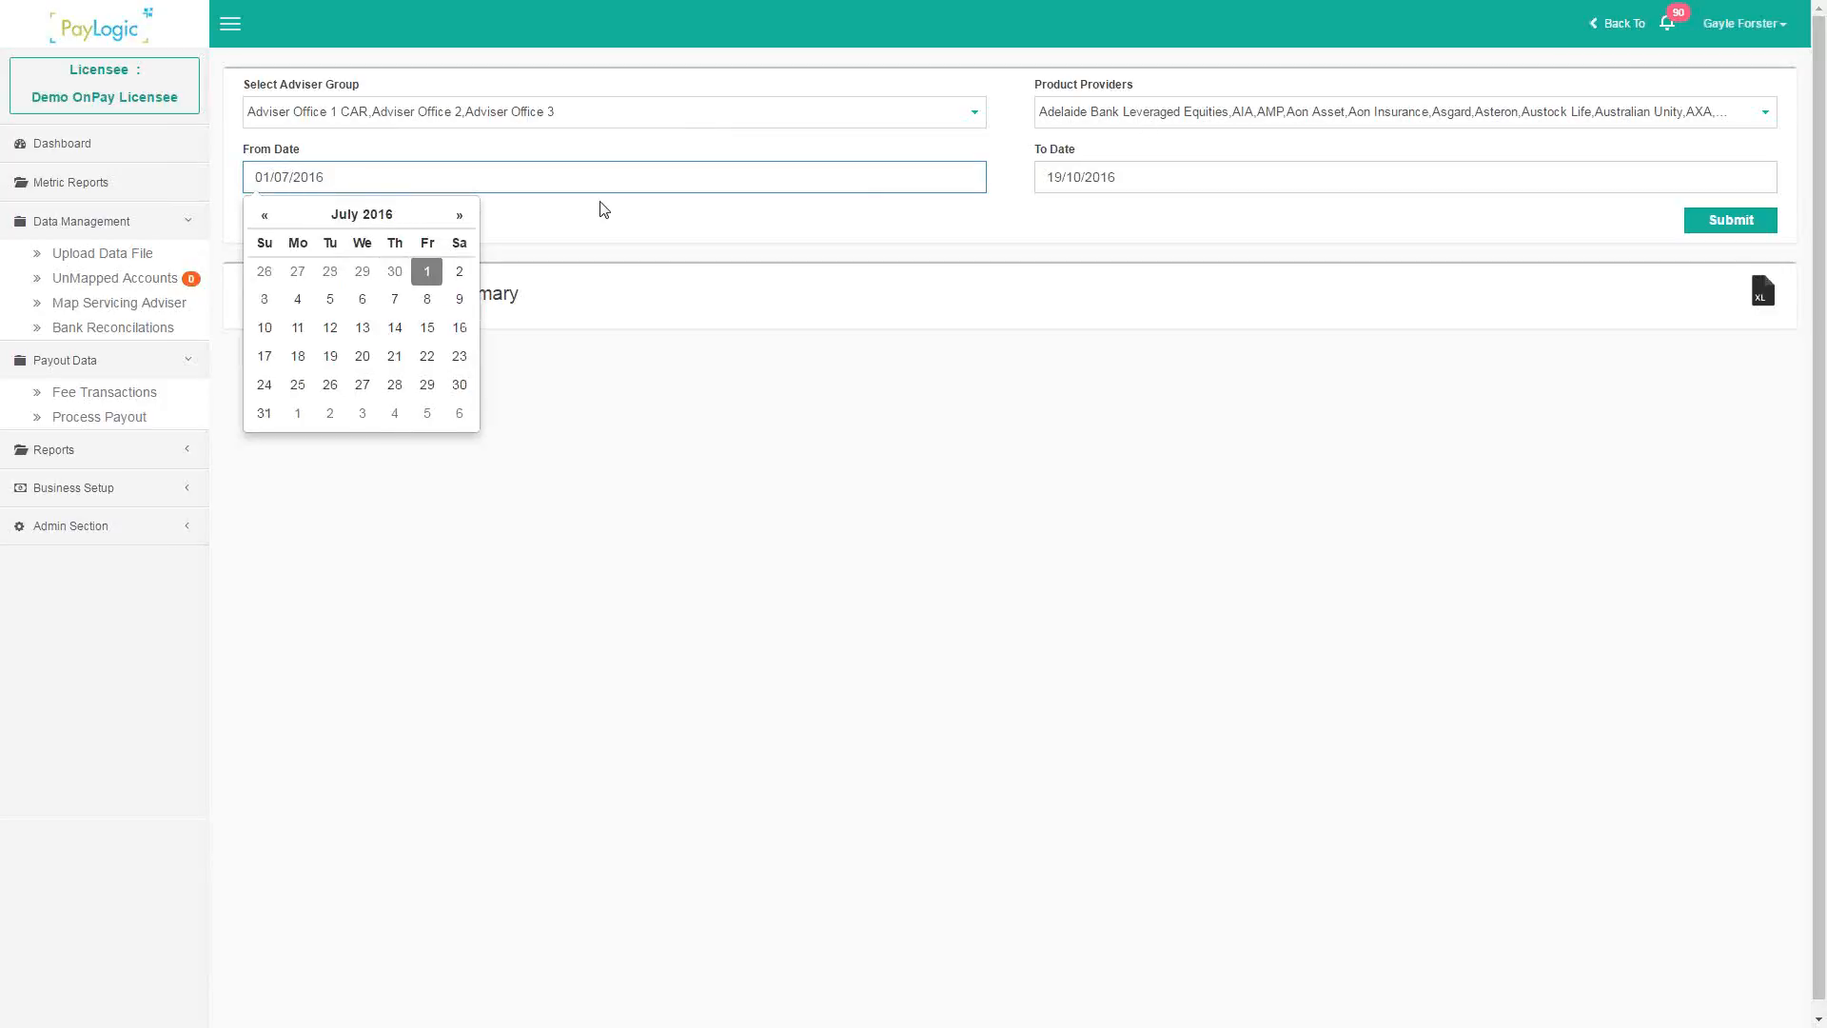
left_click(599, 203)
left_click(1694, 225)
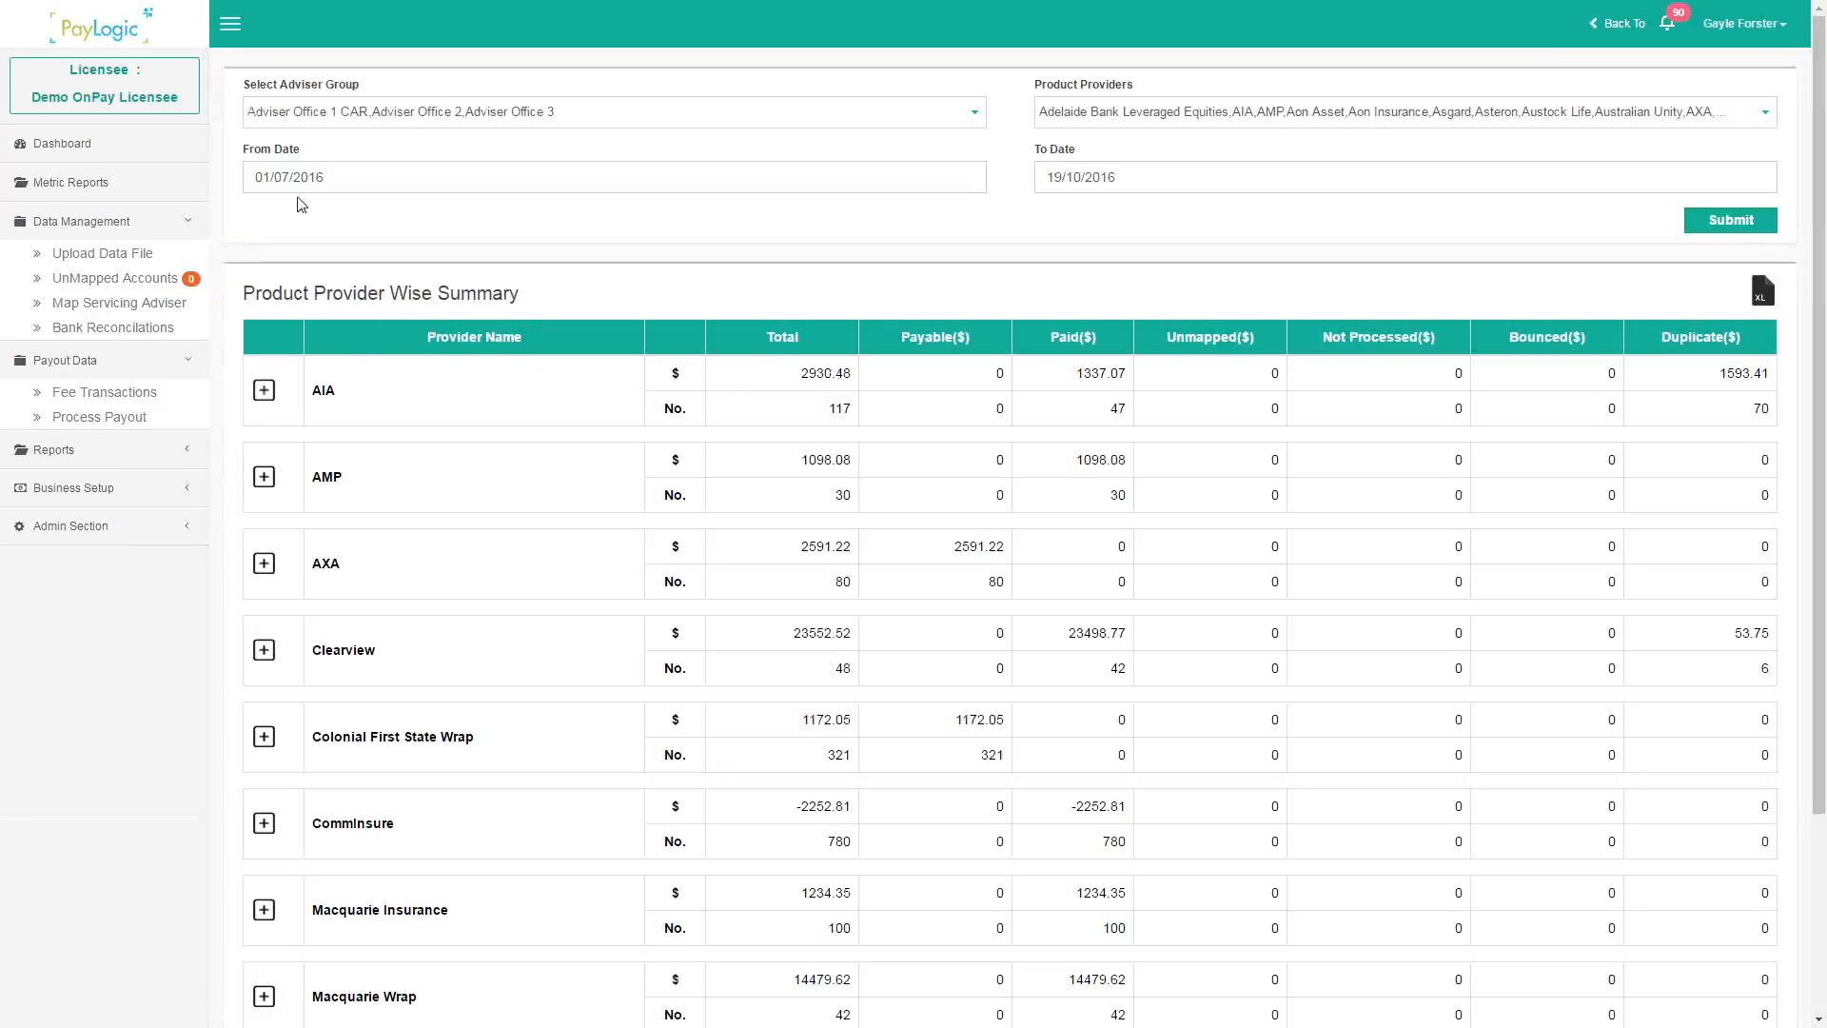
left_click(265, 391)
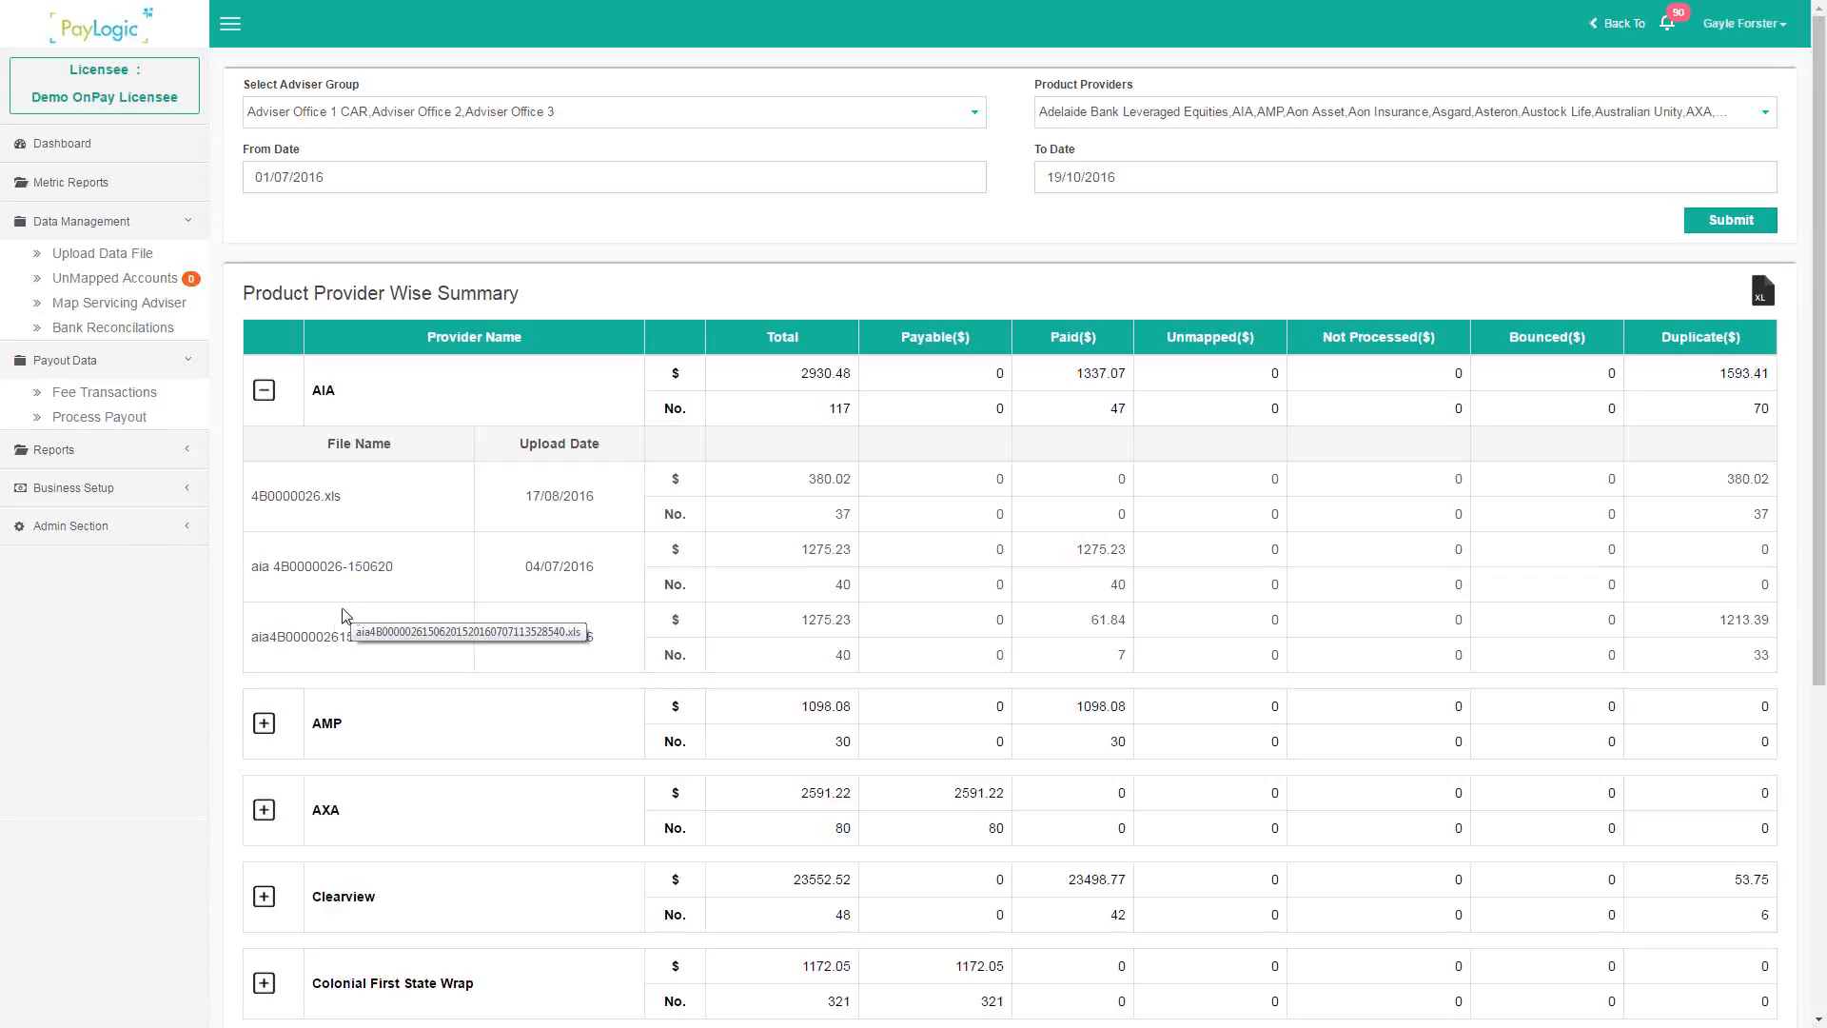
- Open the Data Segments report list and start adding a new segment
left_click(86, 459)
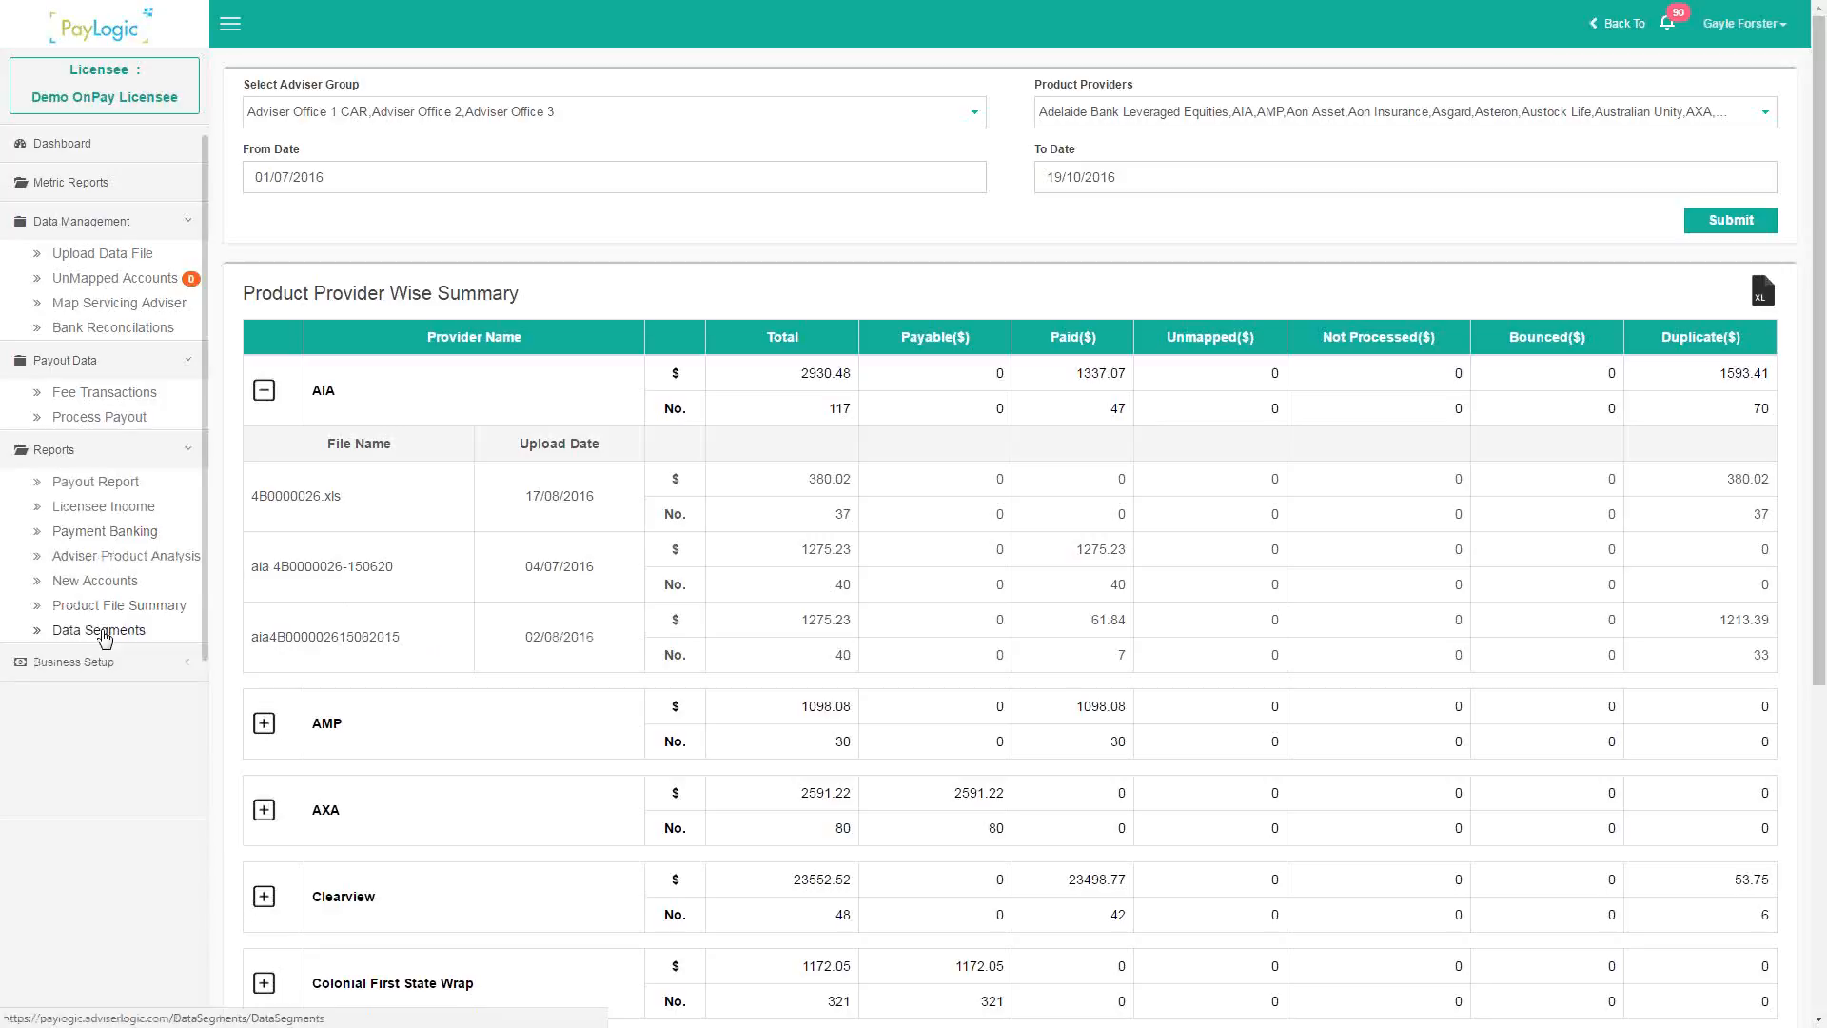
left_click(103, 632)
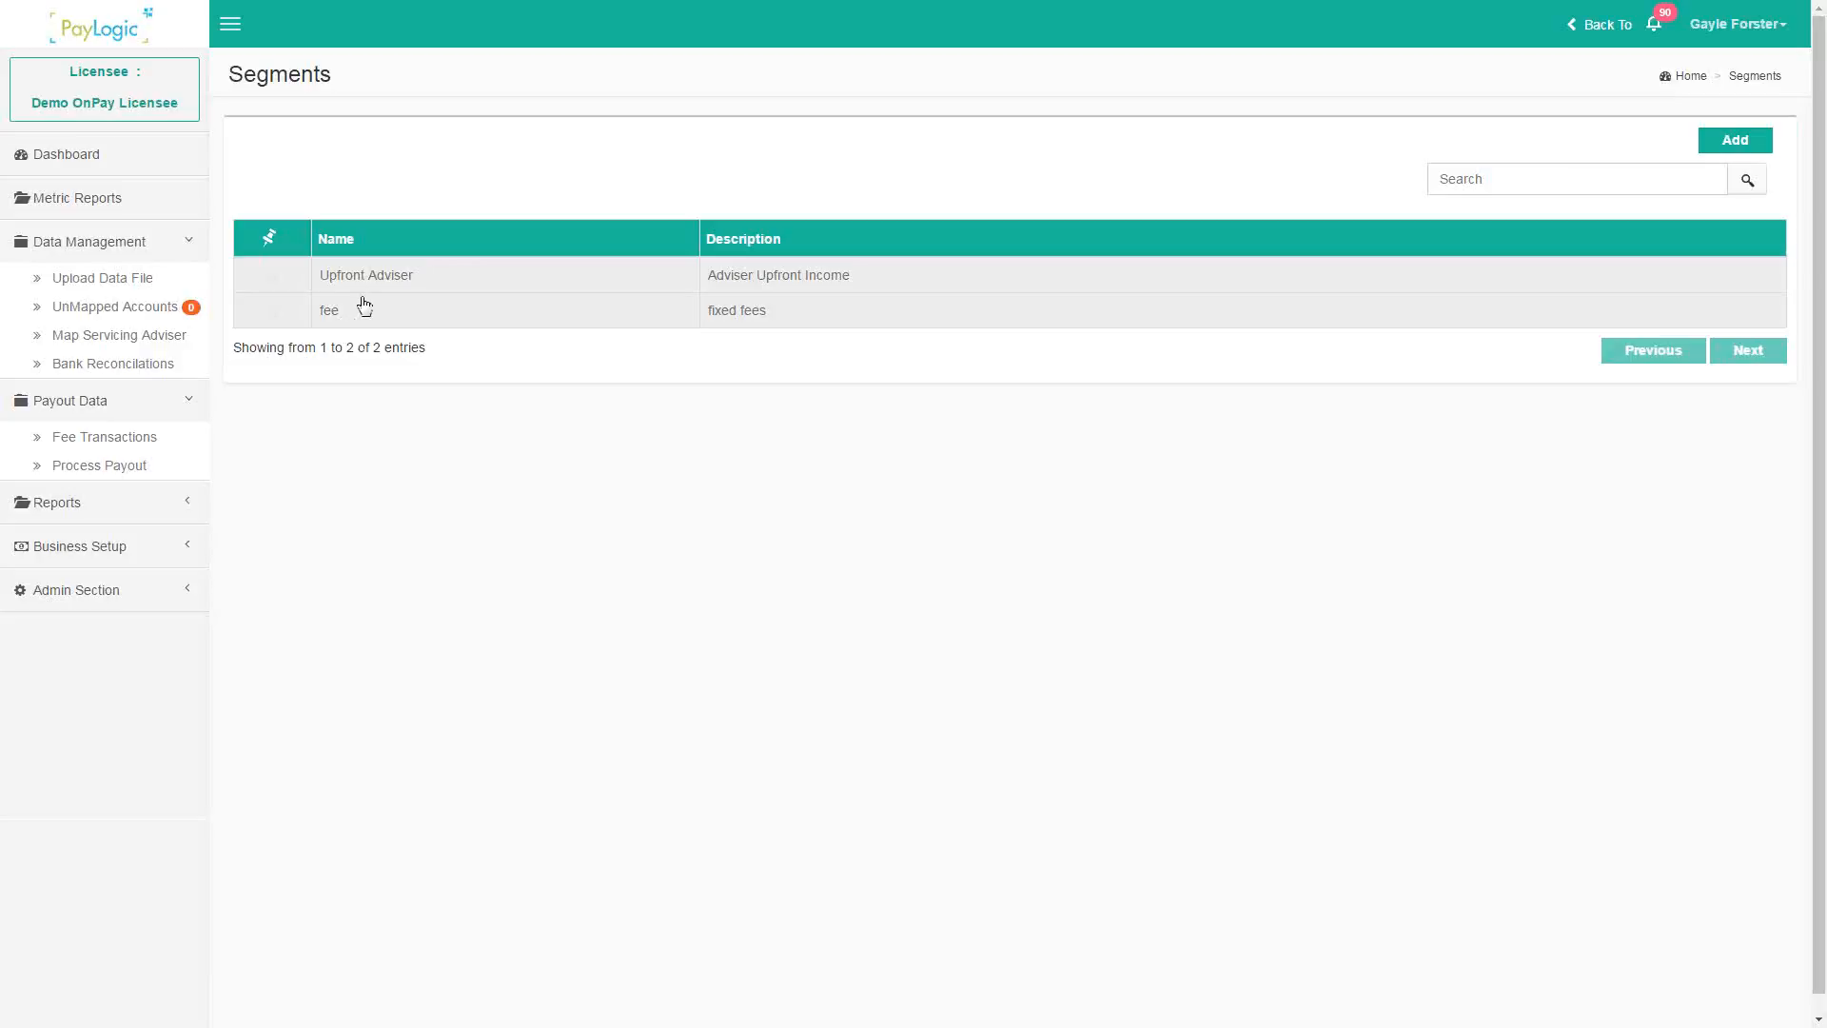
left_click(1735, 143)
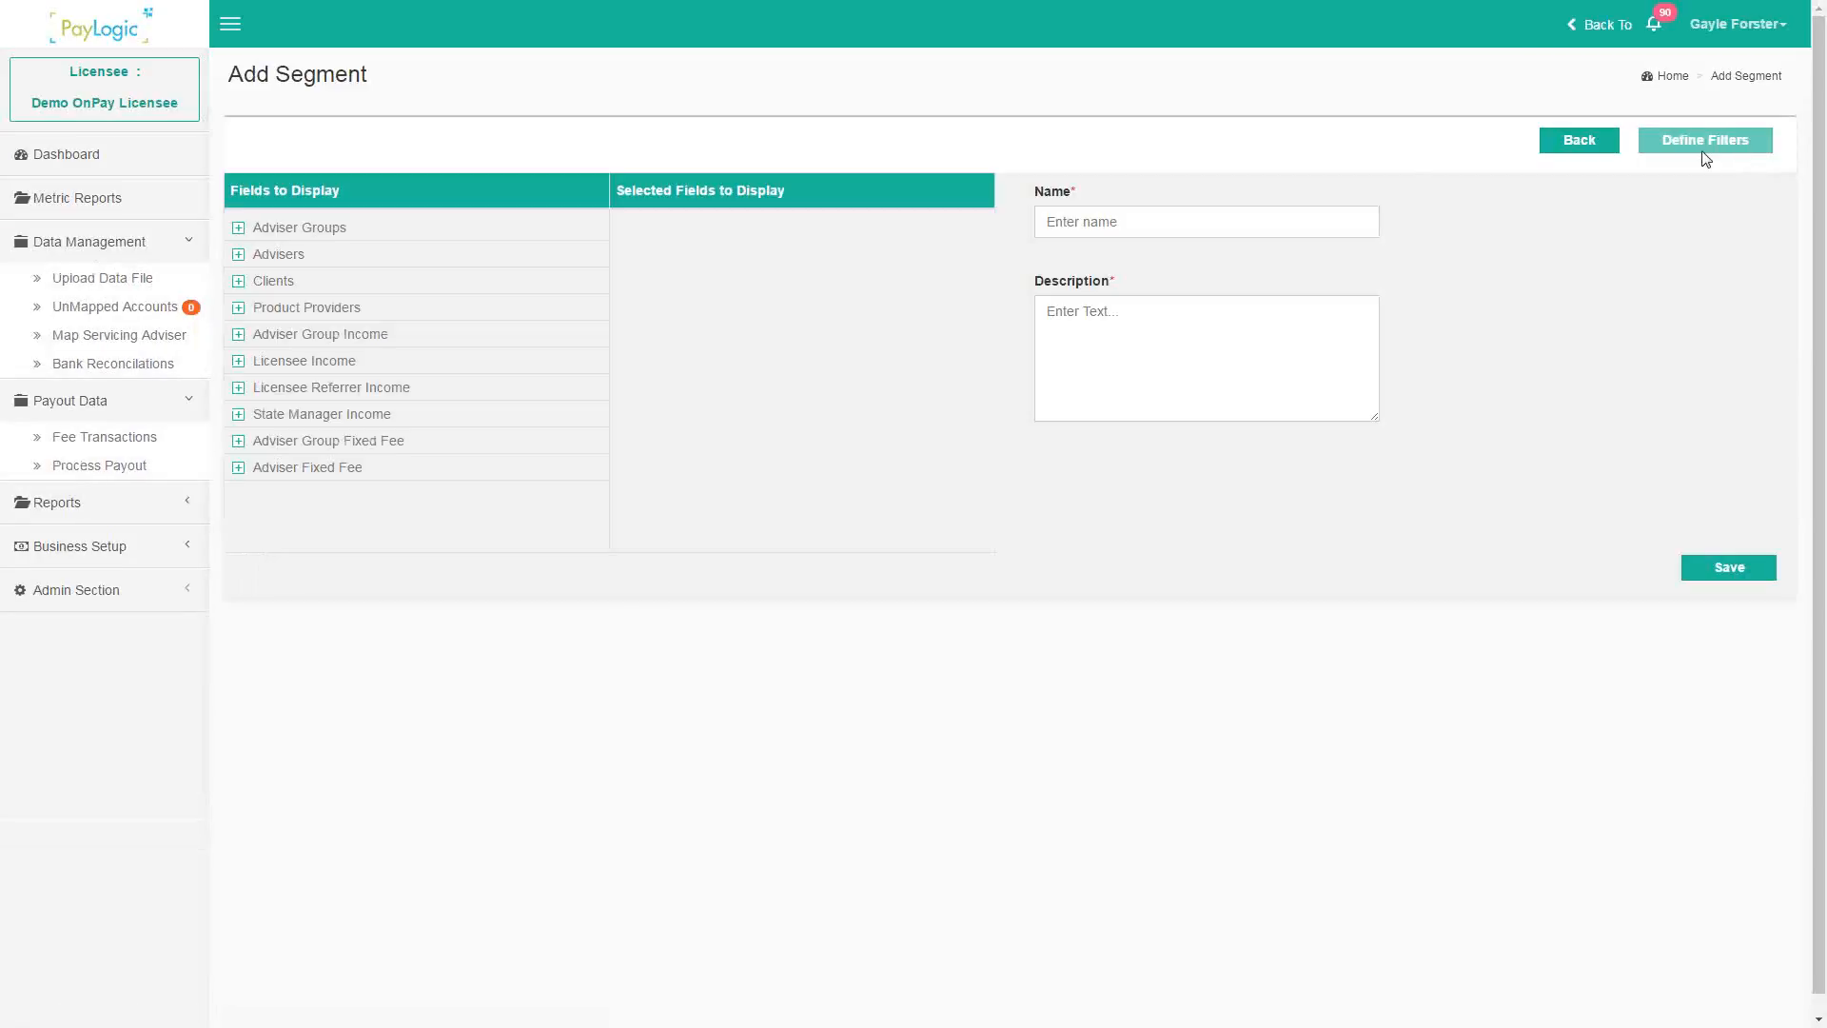
- Name the new segment "Training 19/10" and describe it as "Upfront fees for Mr X"
left_click(1083, 223)
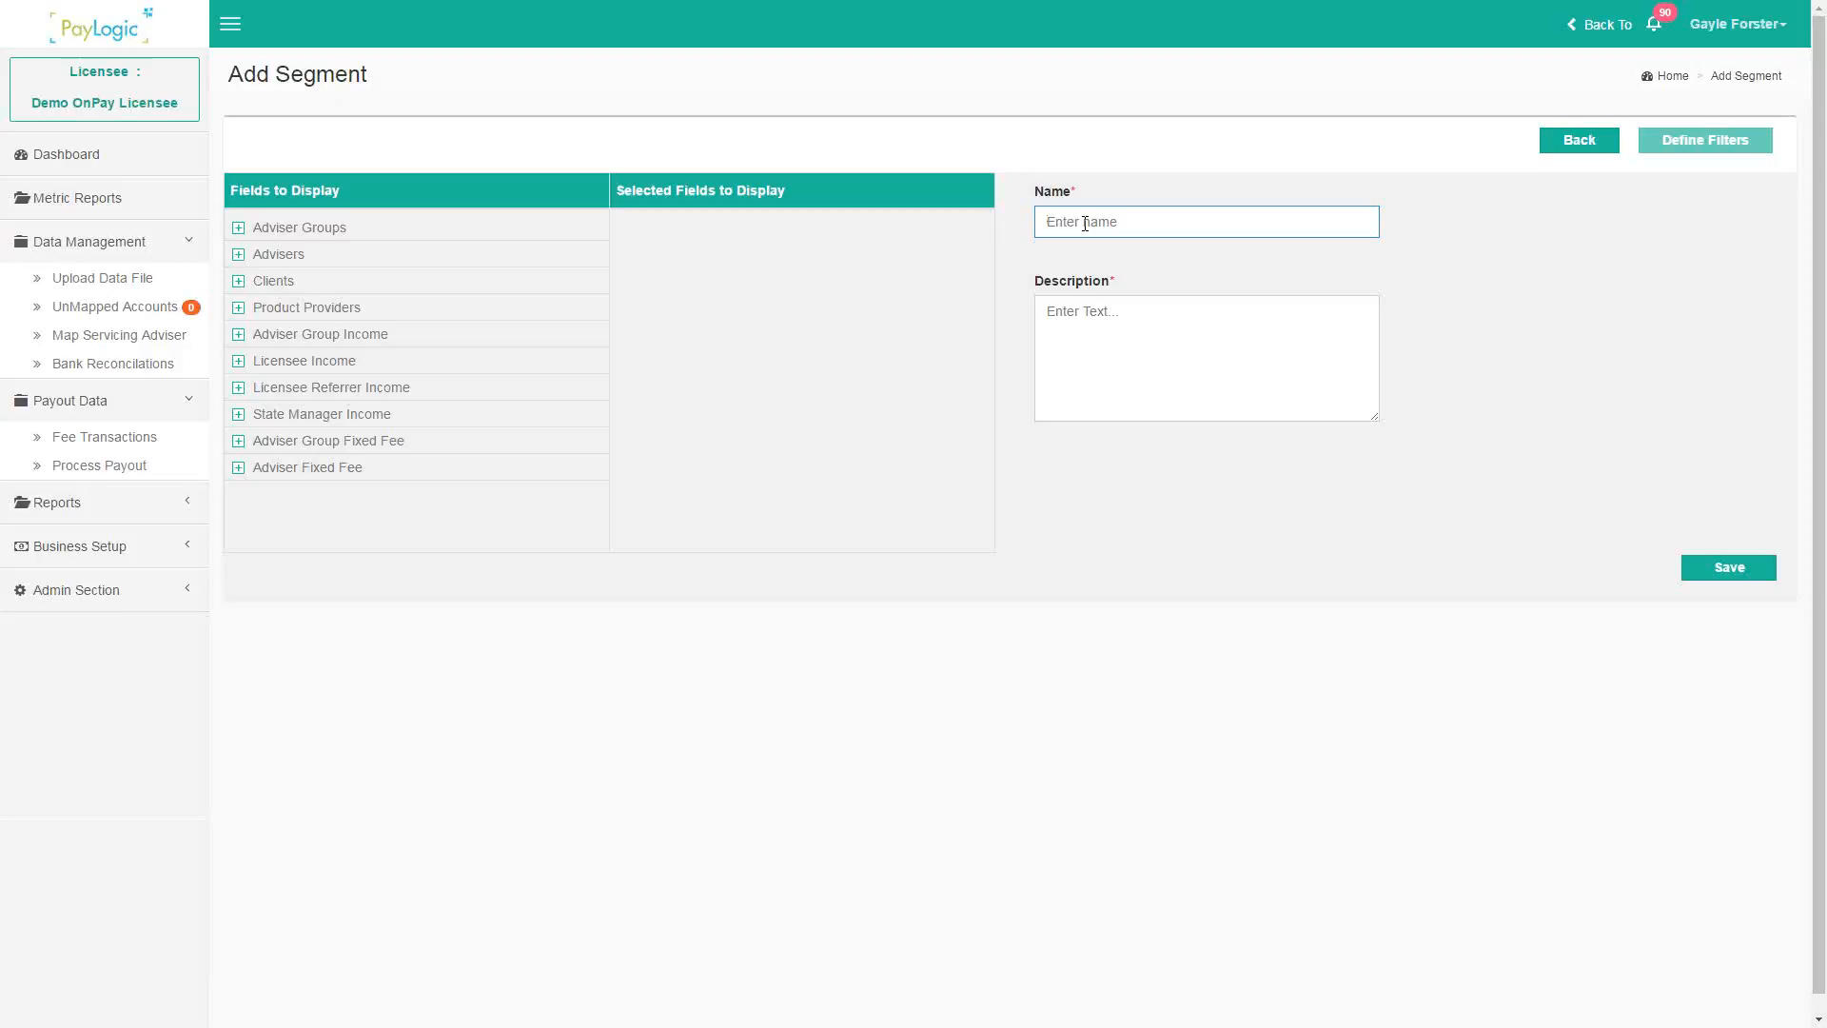
type("Training 19/10")
left_click(1074, 307)
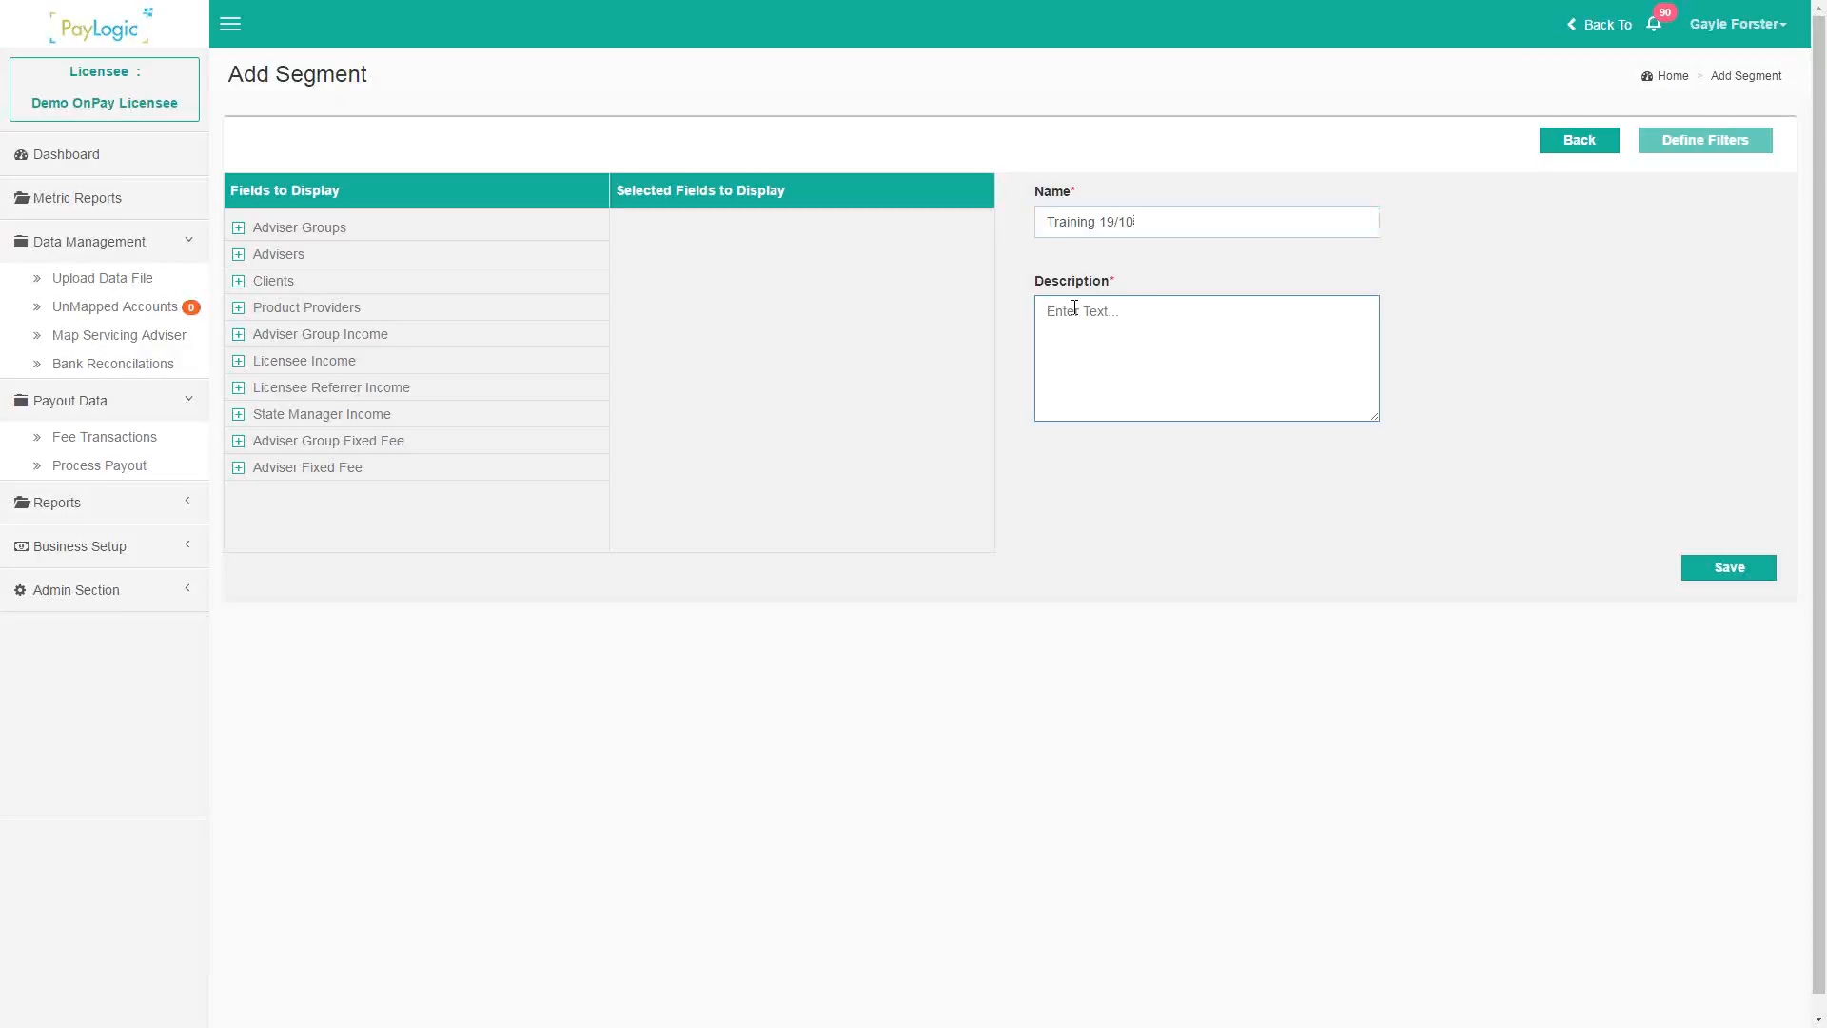
type("Upfront fees for Mr X")
left_click(138, 503)
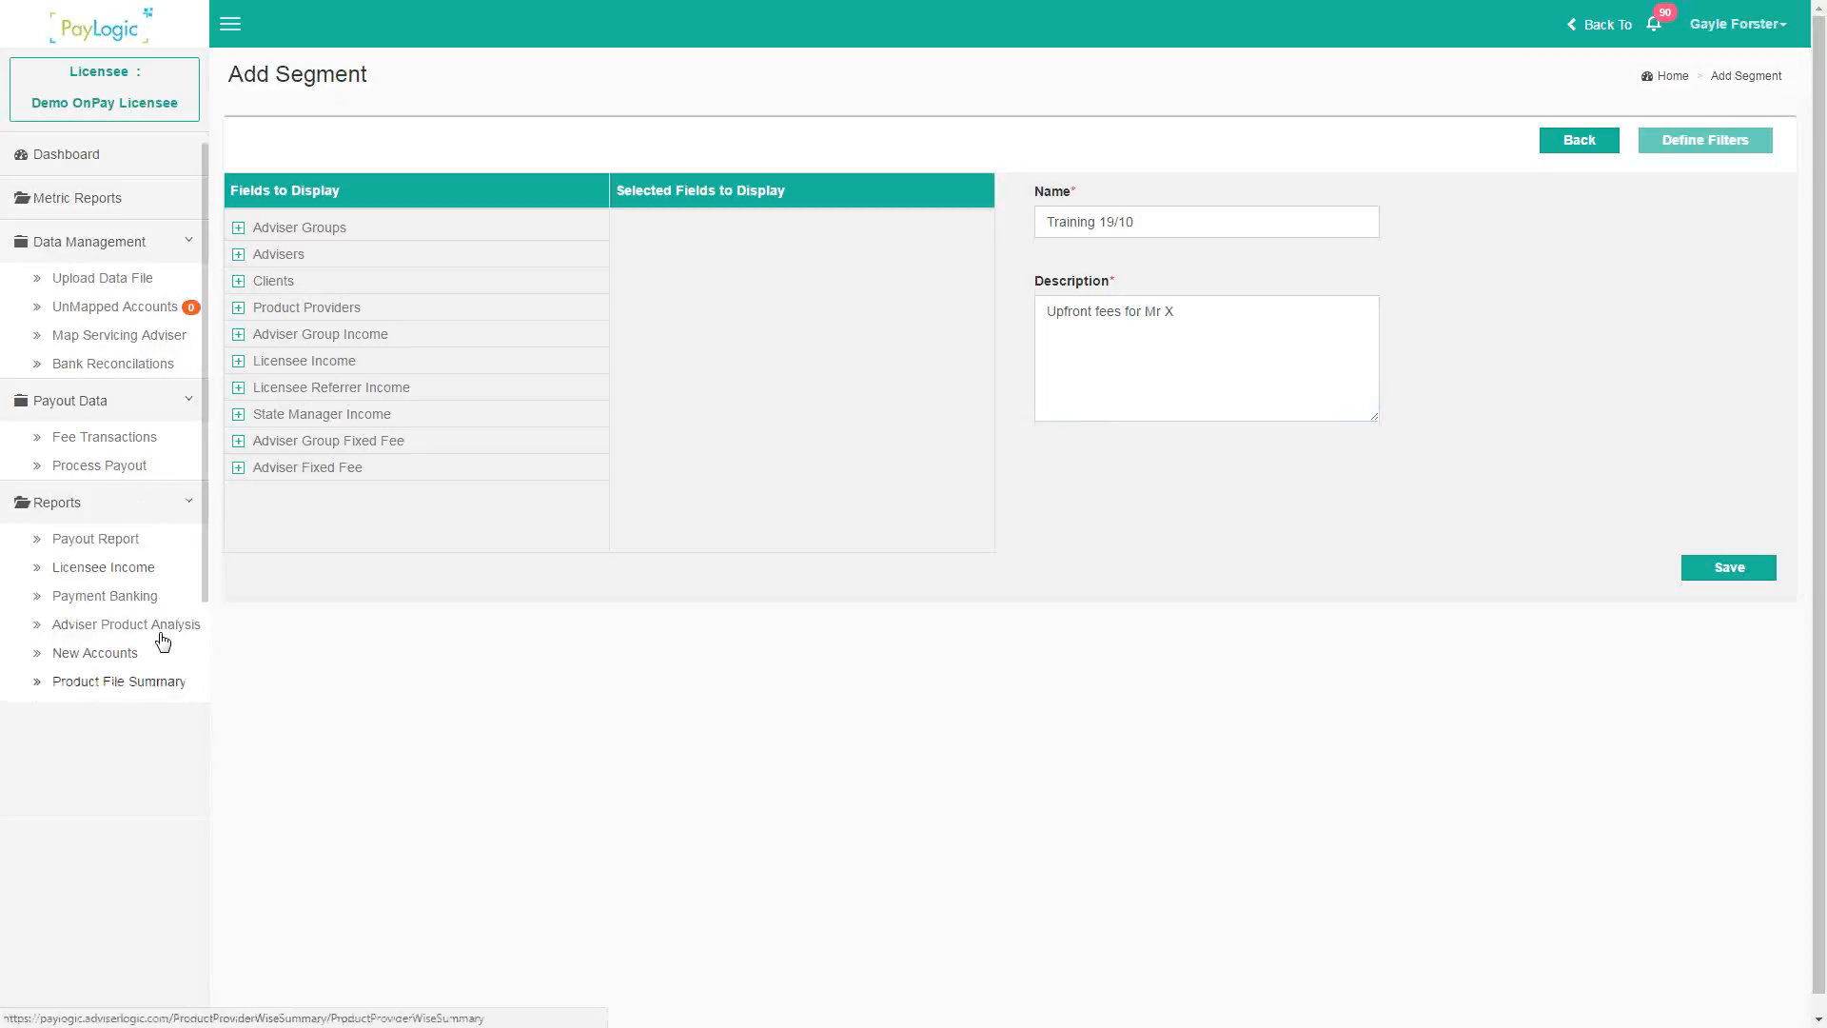
scroll(162, 640, "down", 2)
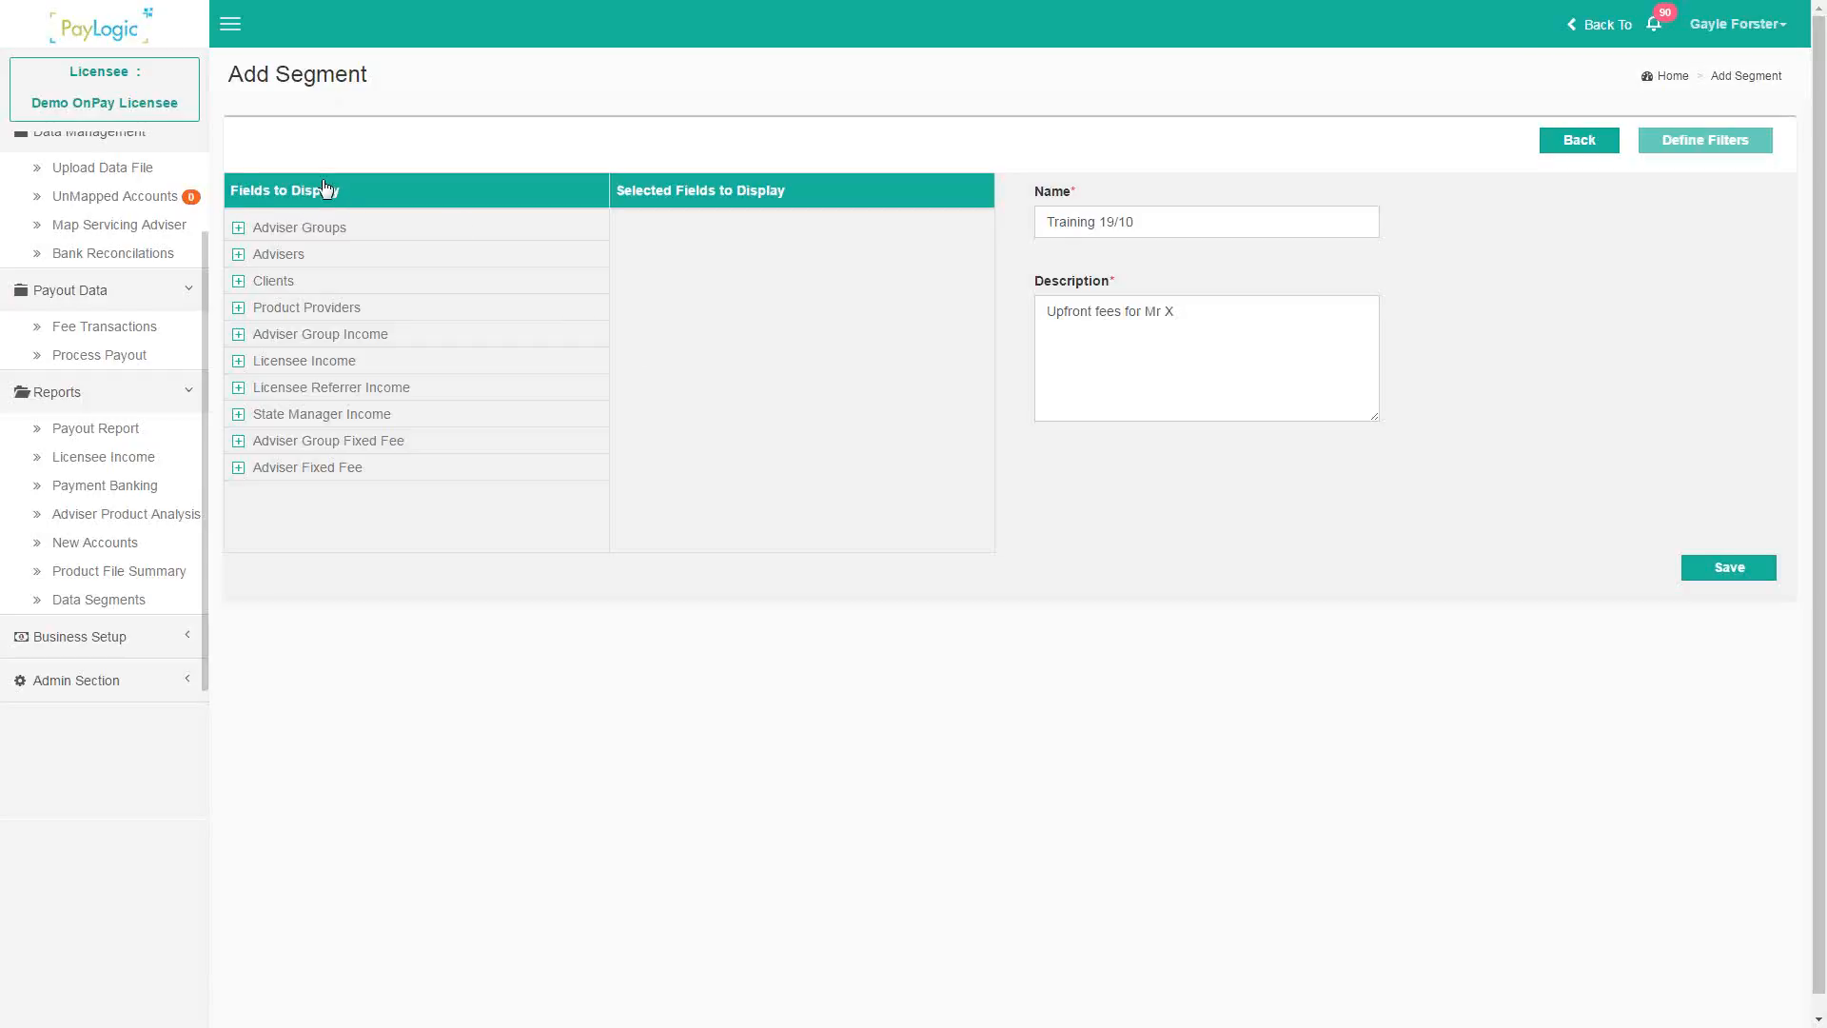
- Add AdviserGroupName, AuthorisedRepNo and City from Adviser Groups to the segment's display fields
left_click(361, 213)
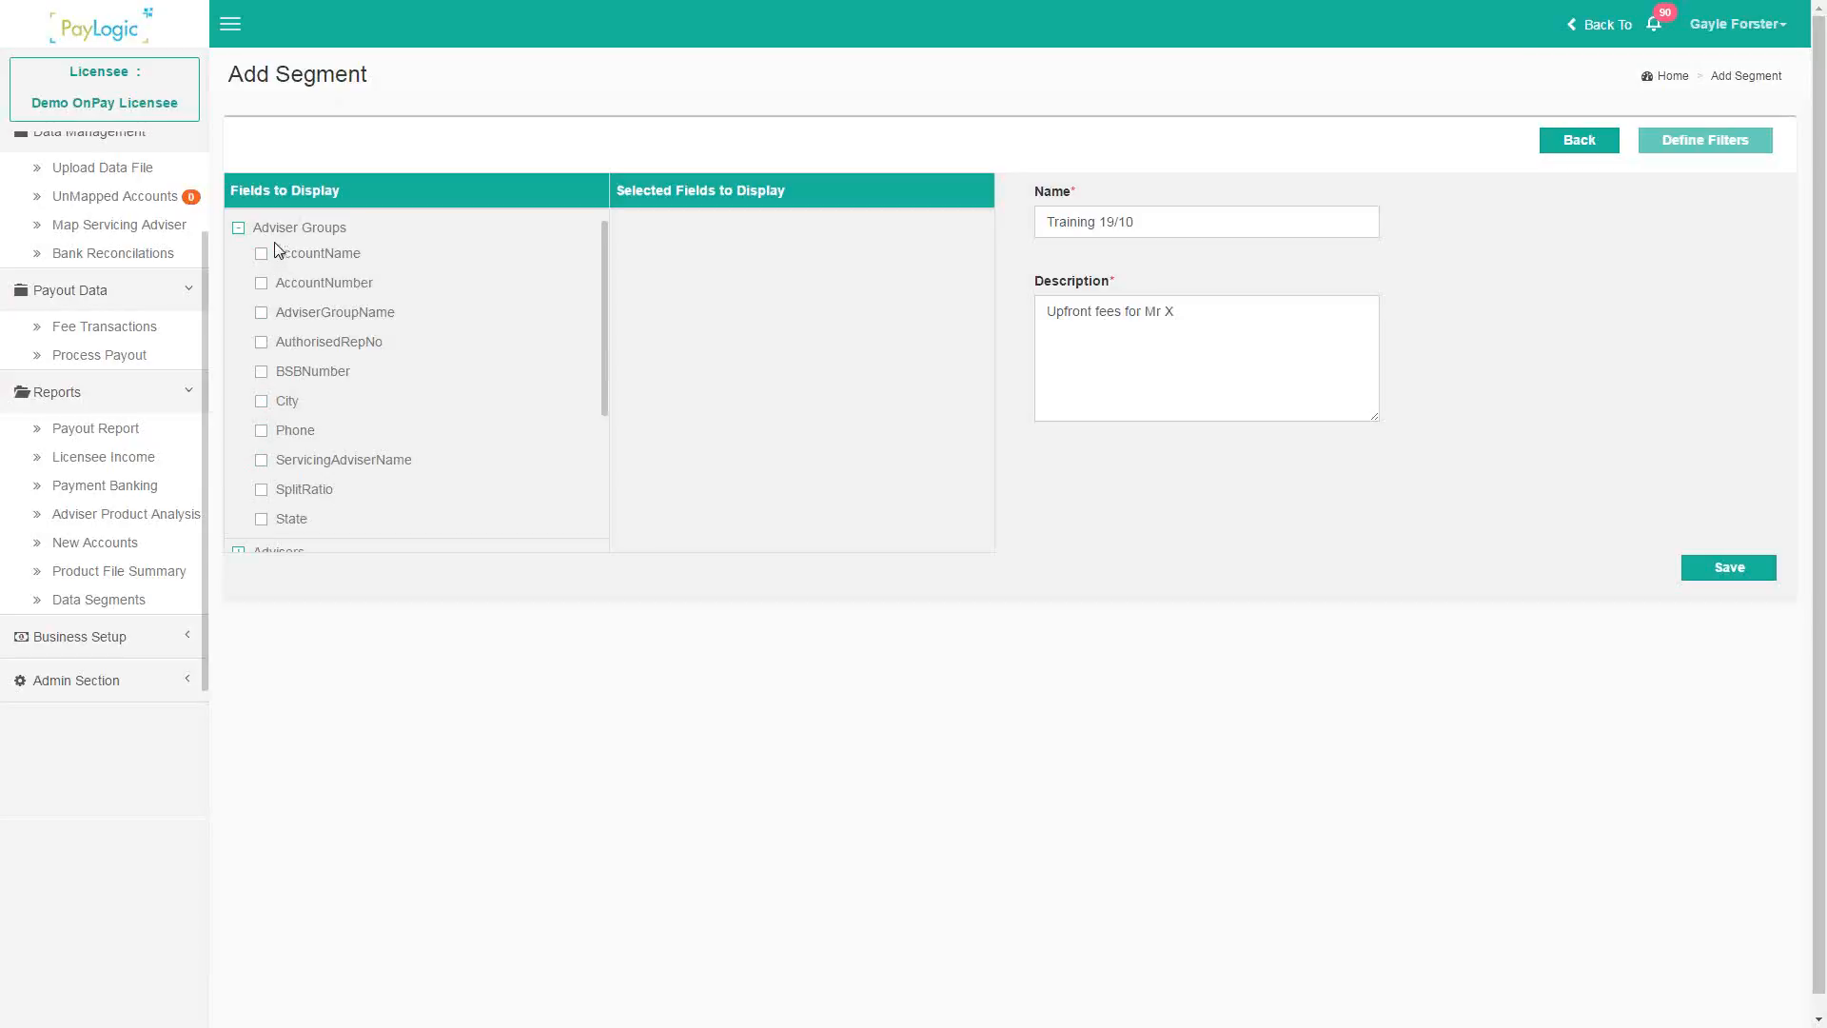
left_click(263, 317)
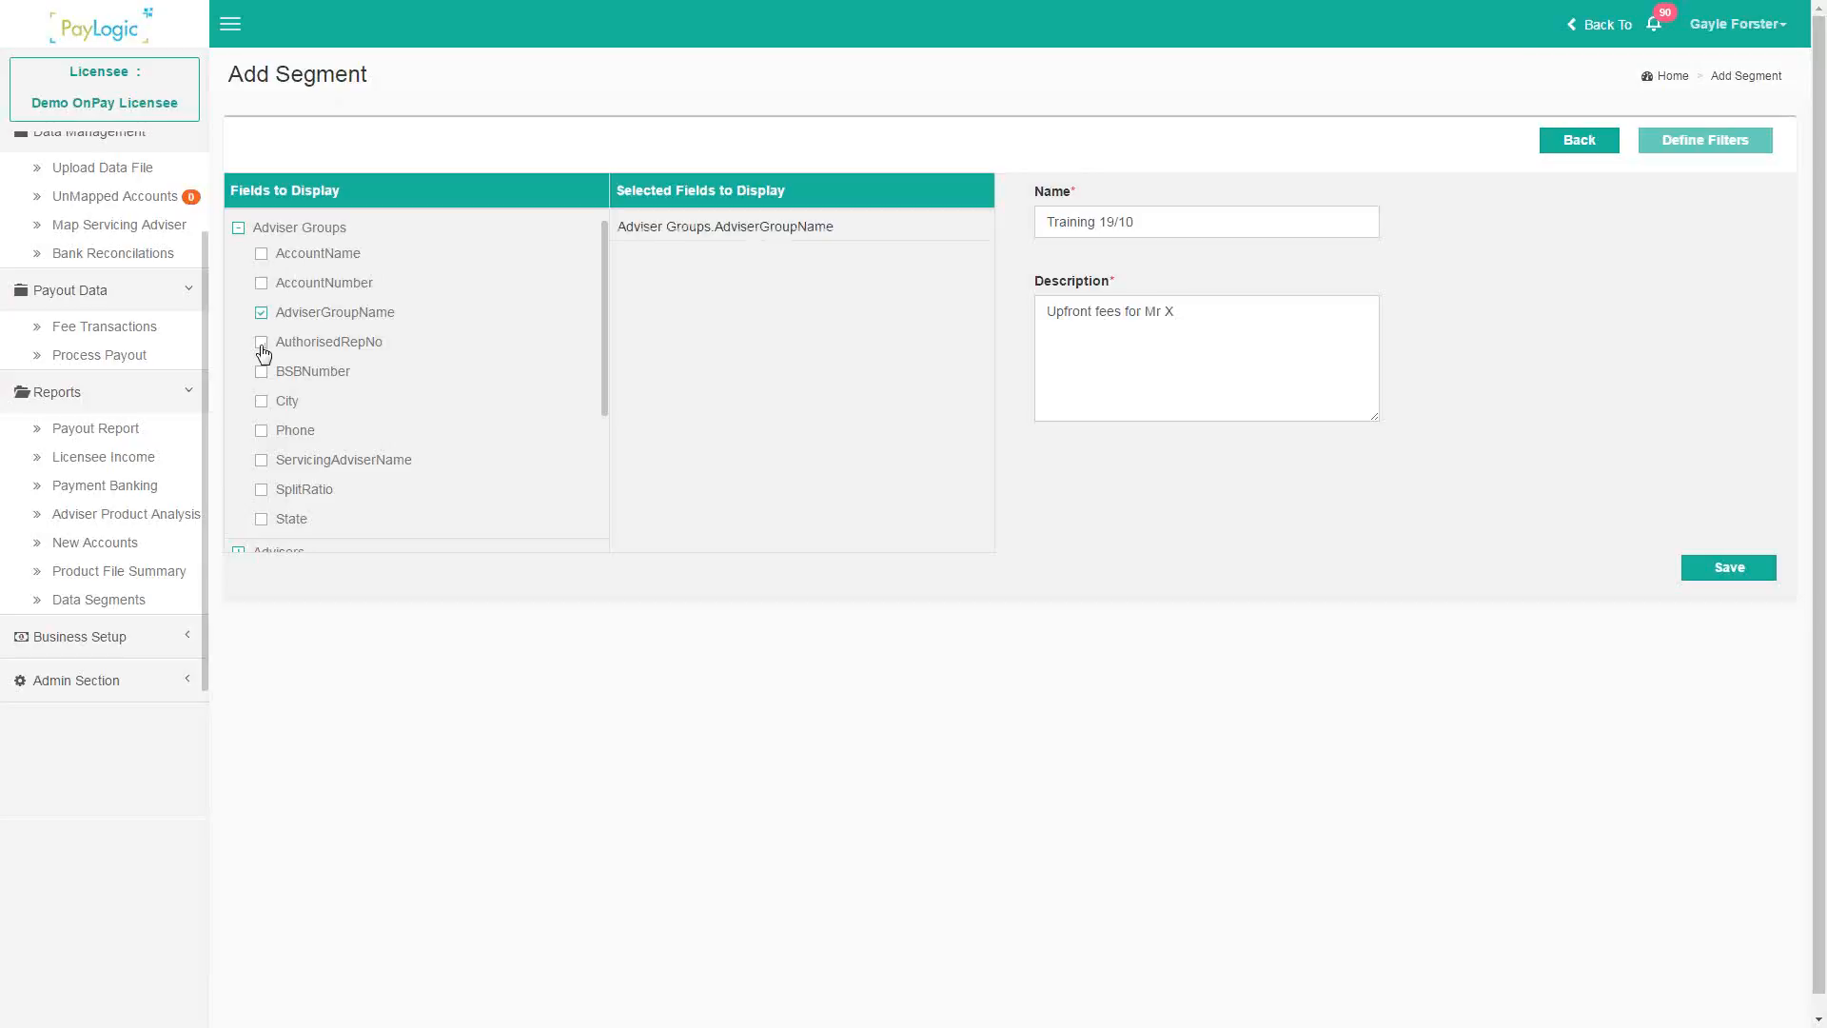
left_click(261, 350)
left_click(261, 406)
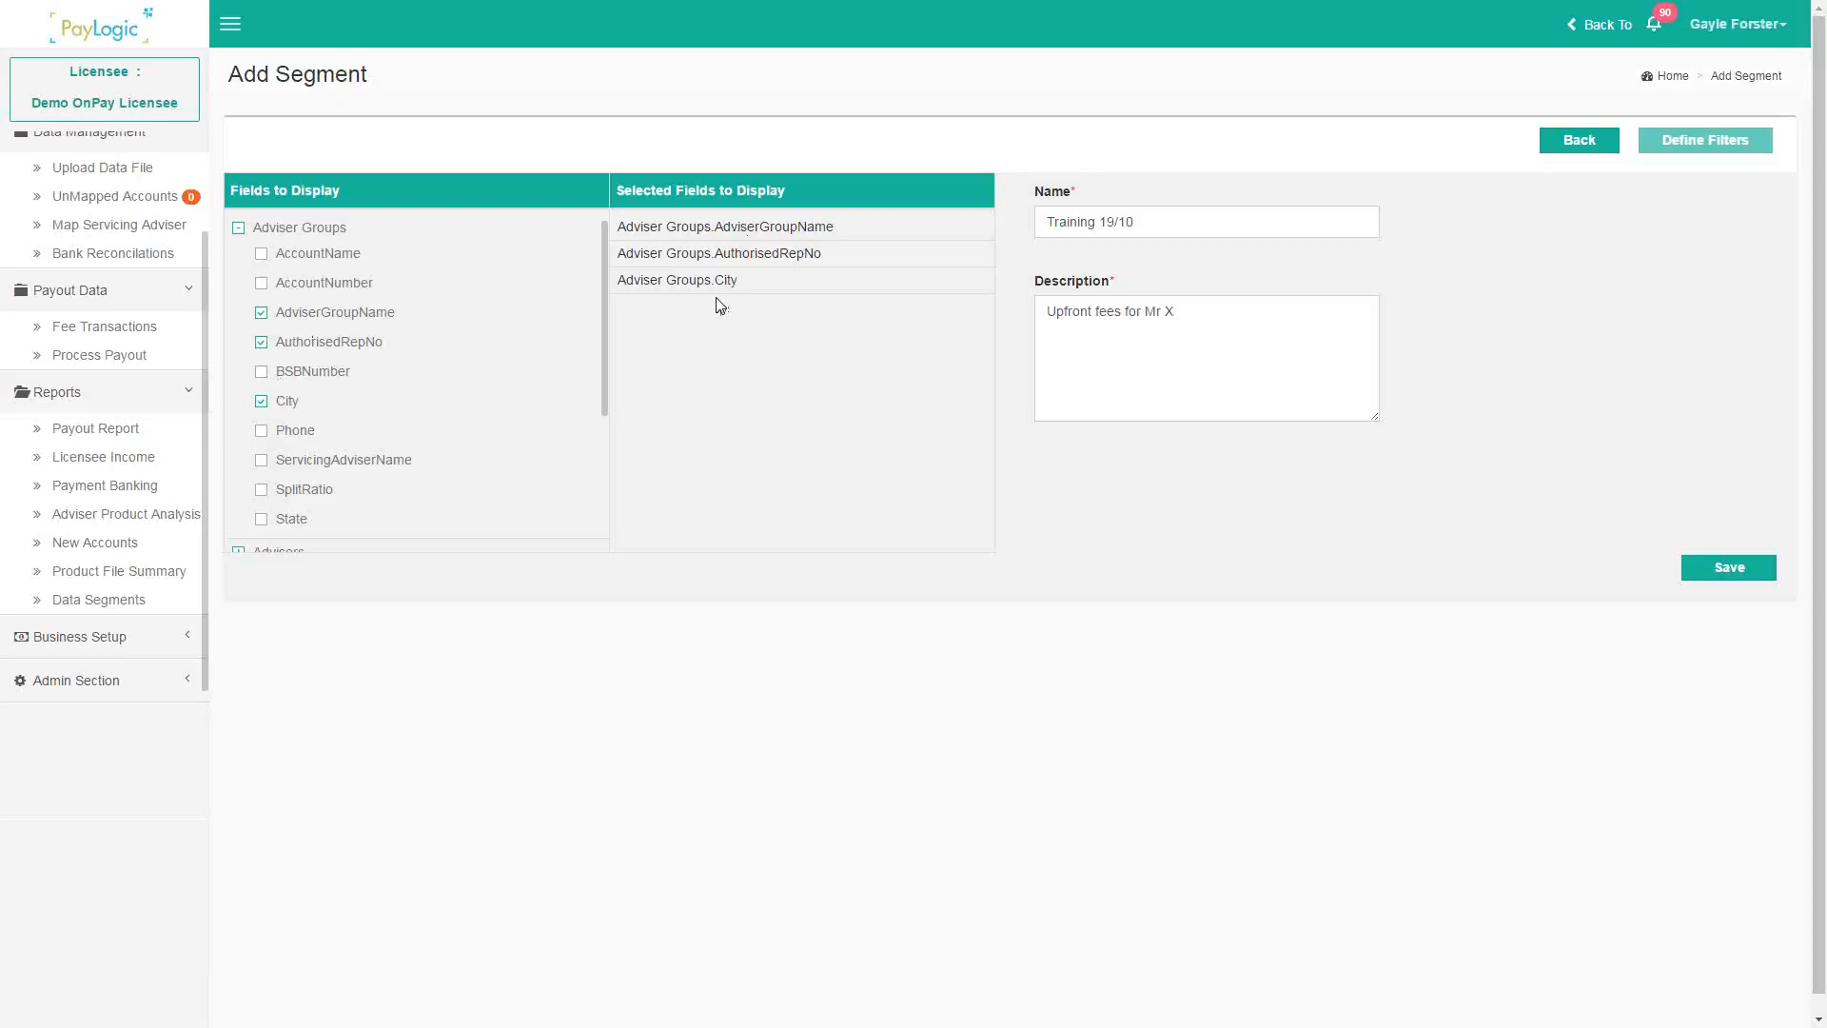
left_click(239, 228)
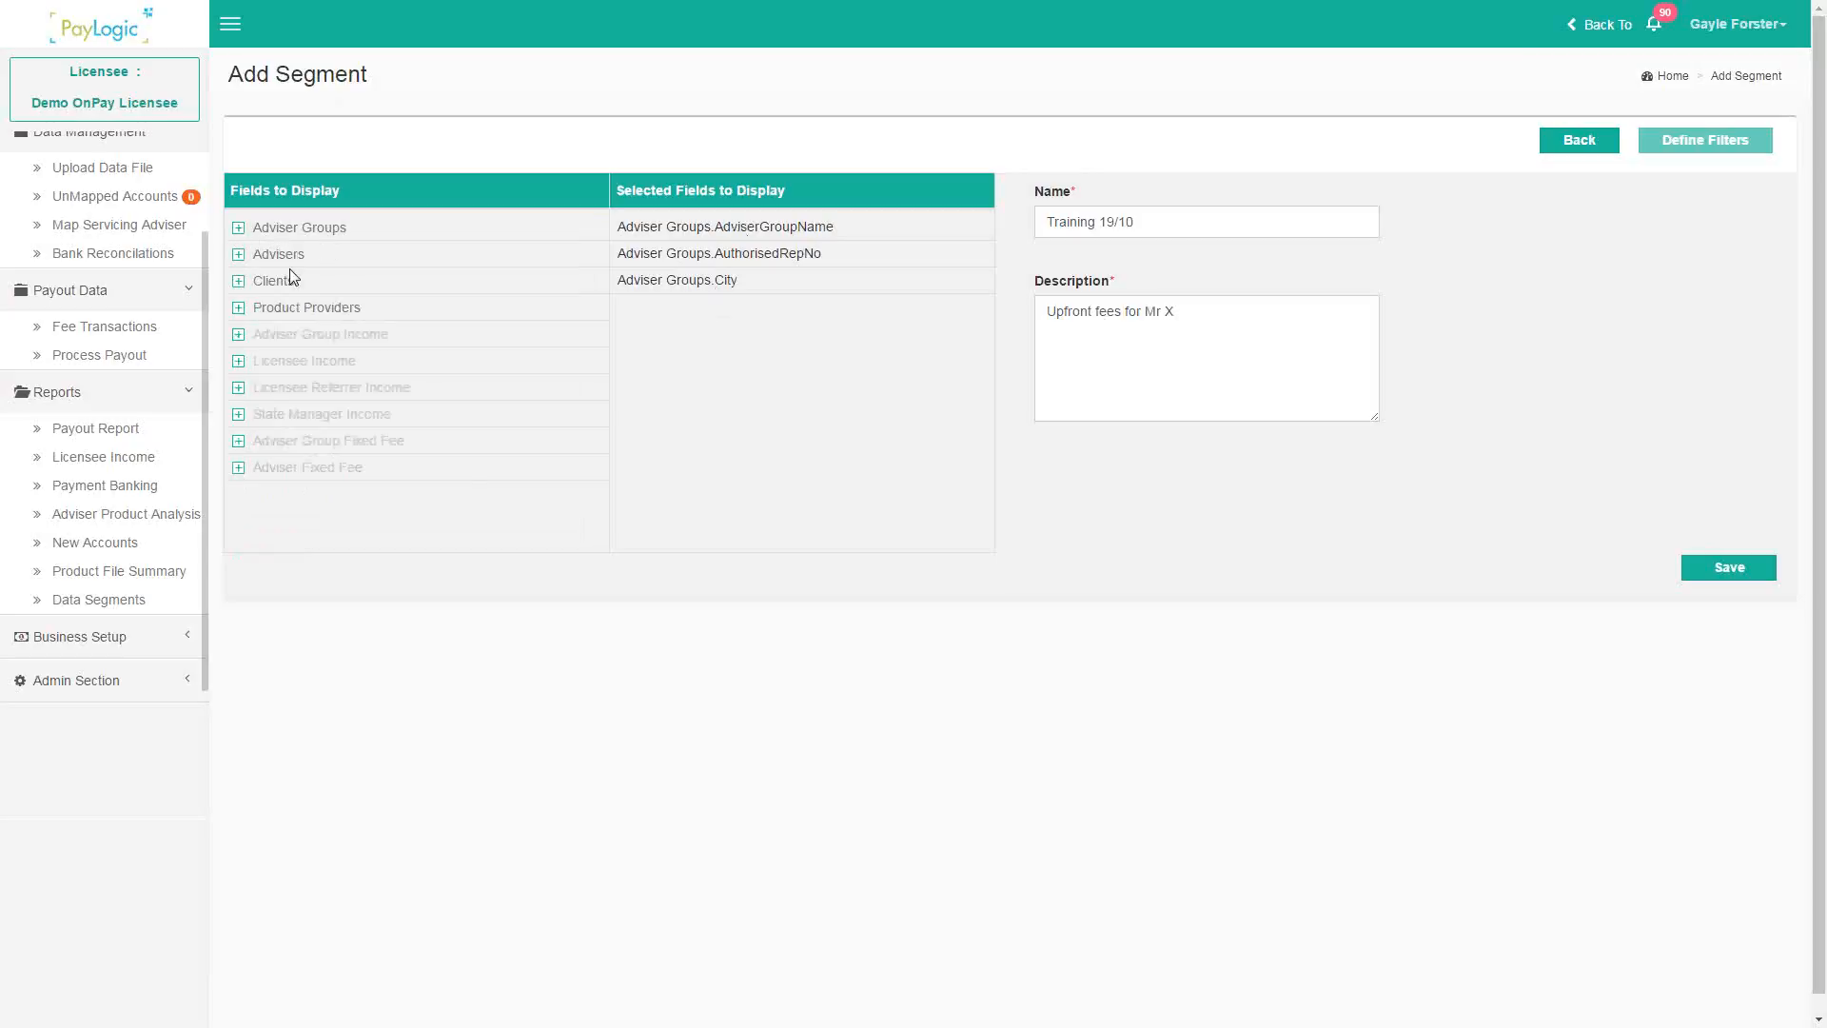
- Add ReferrerType and ReferrerName from Clients to the segment's display fields and save the segment
left_click(239, 256)
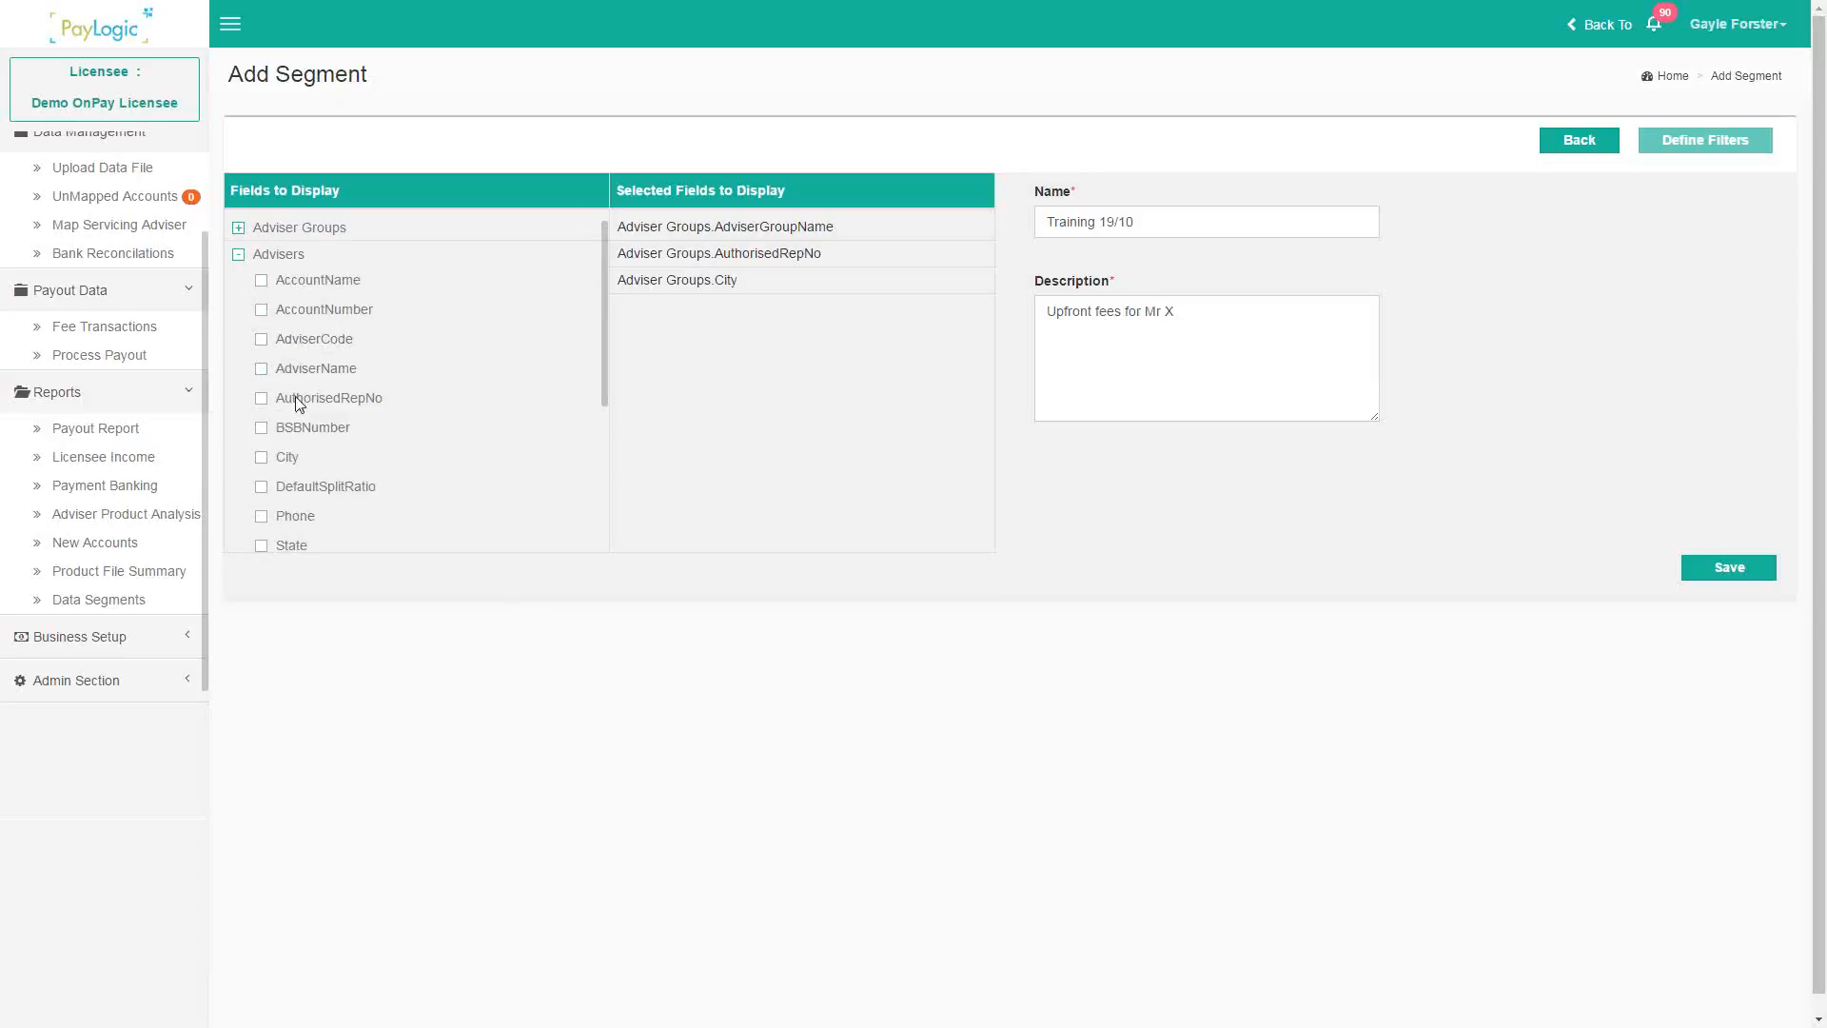
left_click(239, 255)
left_click(238, 281)
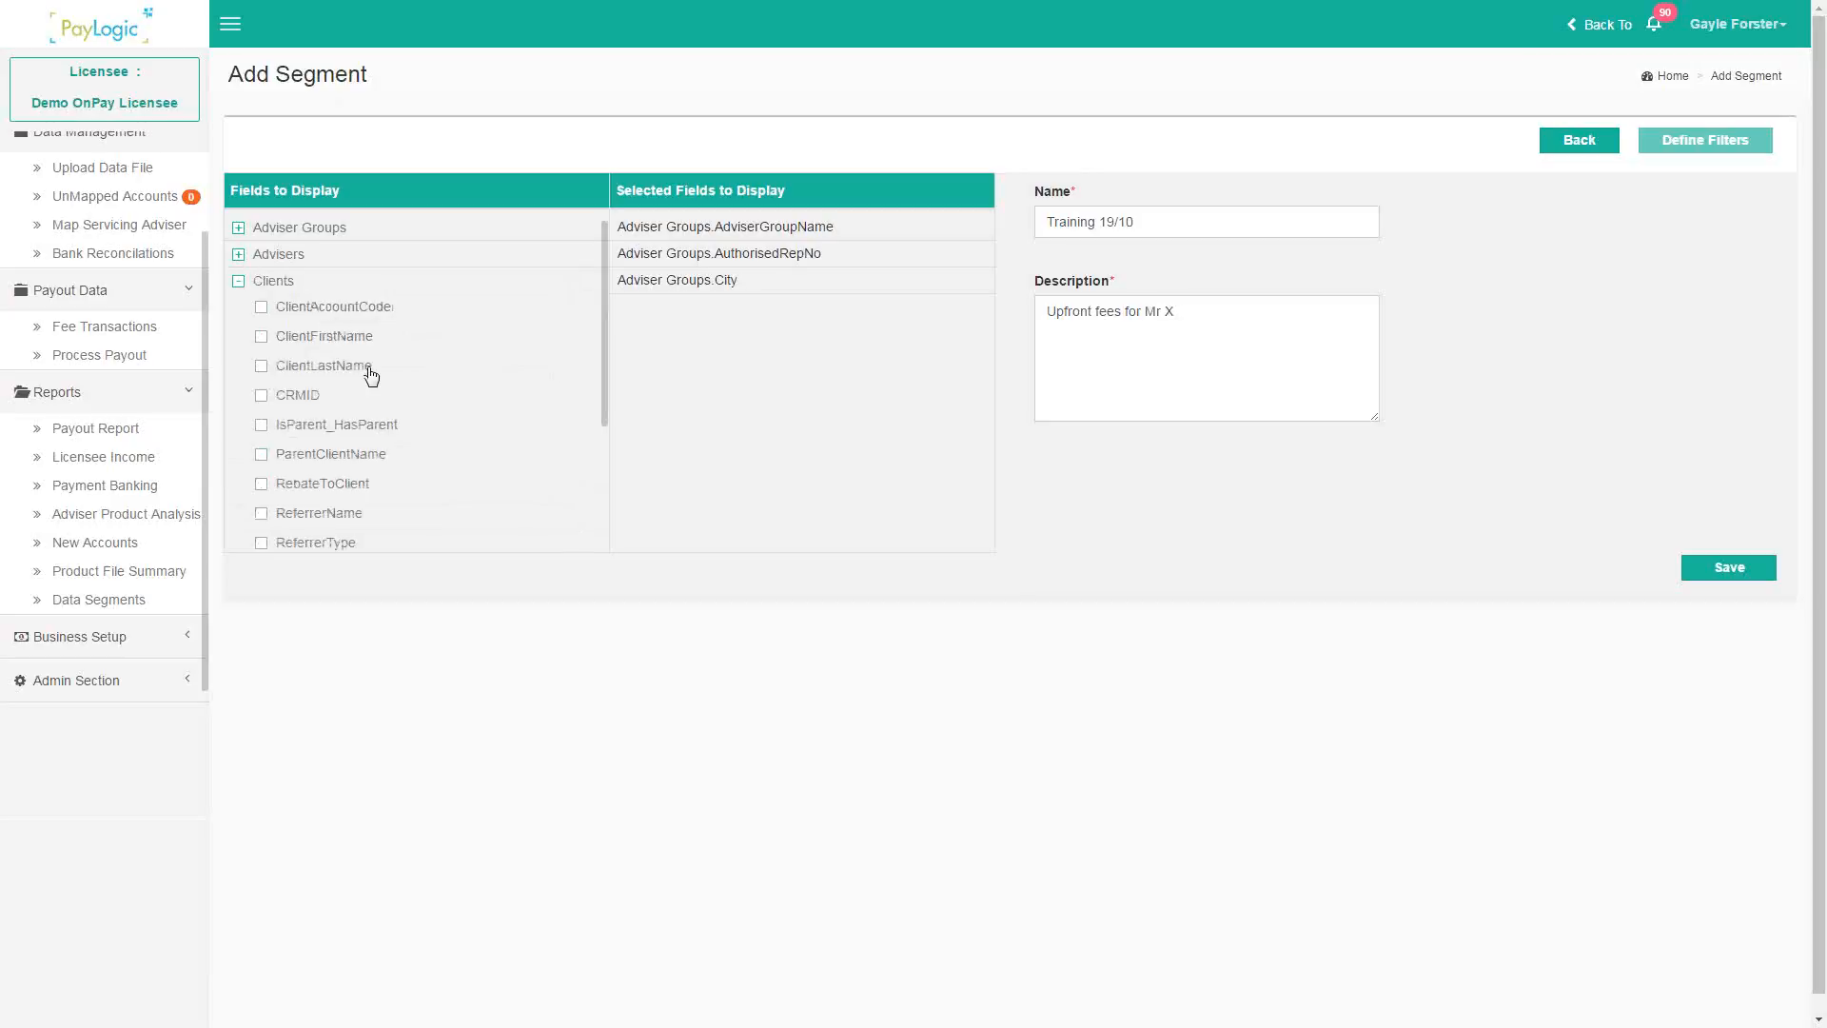
scroll(370, 399, "down", 3)
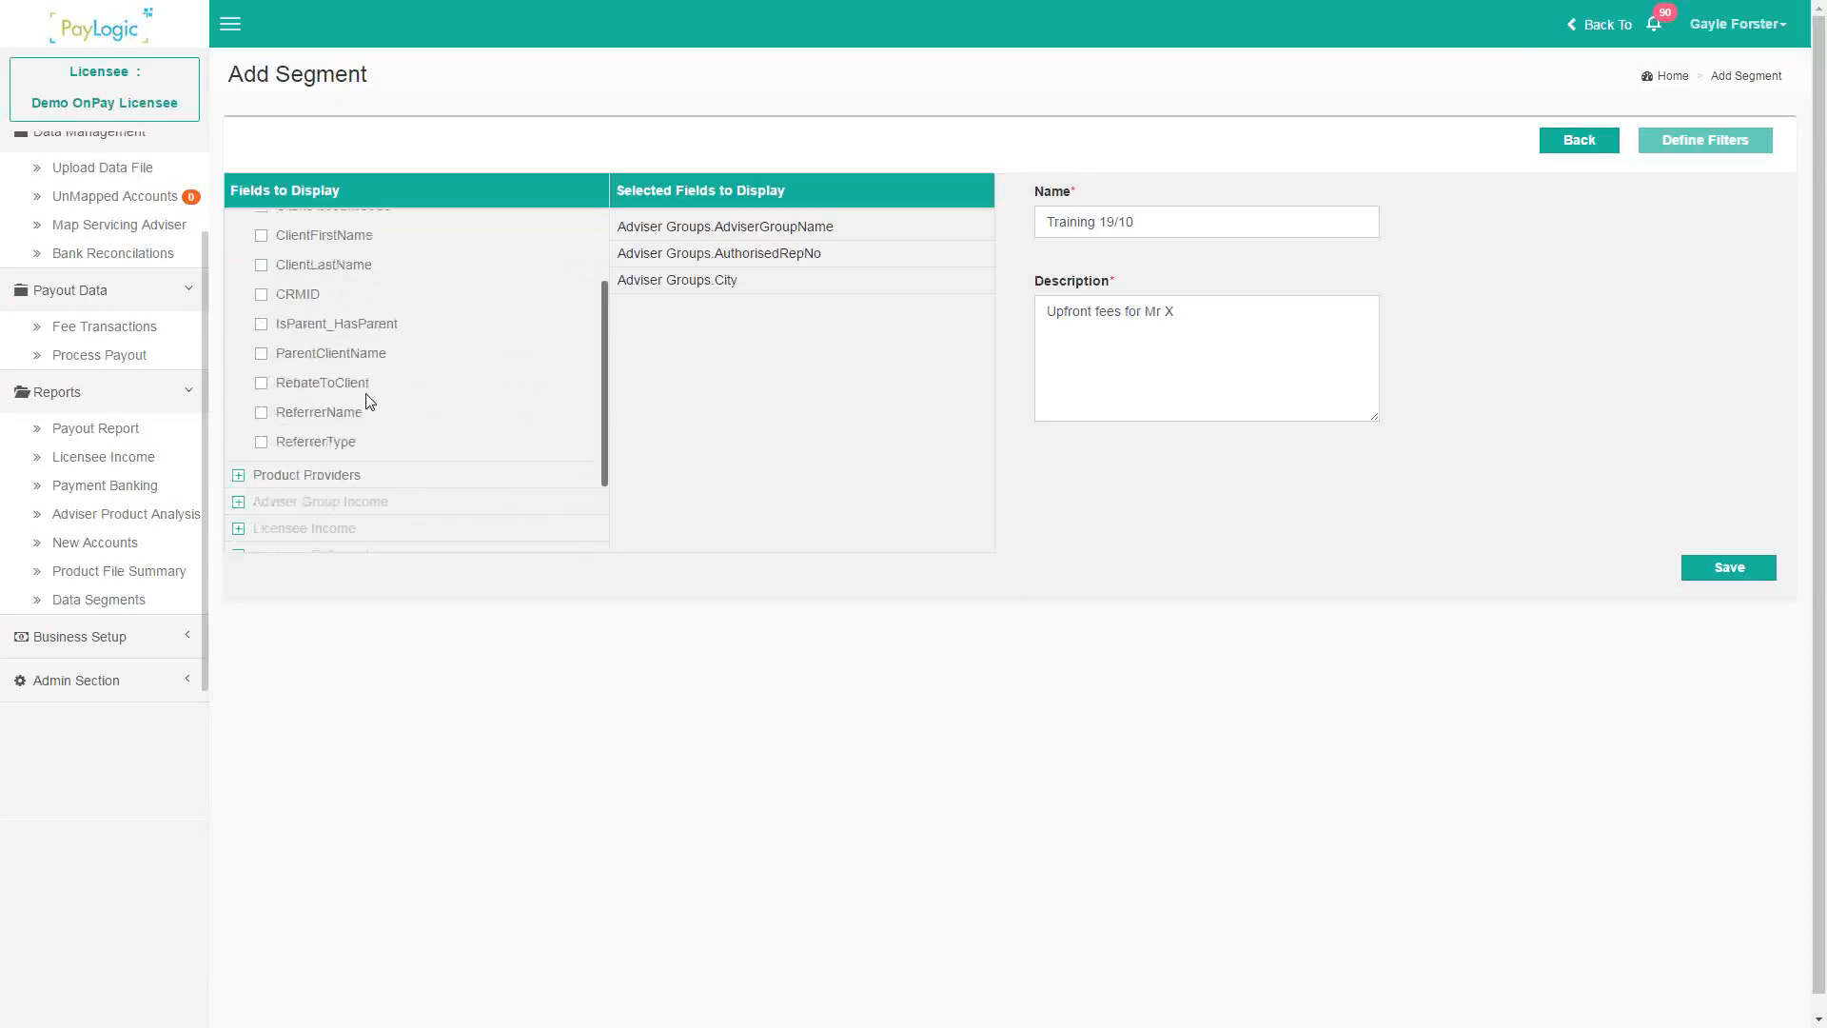
left_click(262, 384)
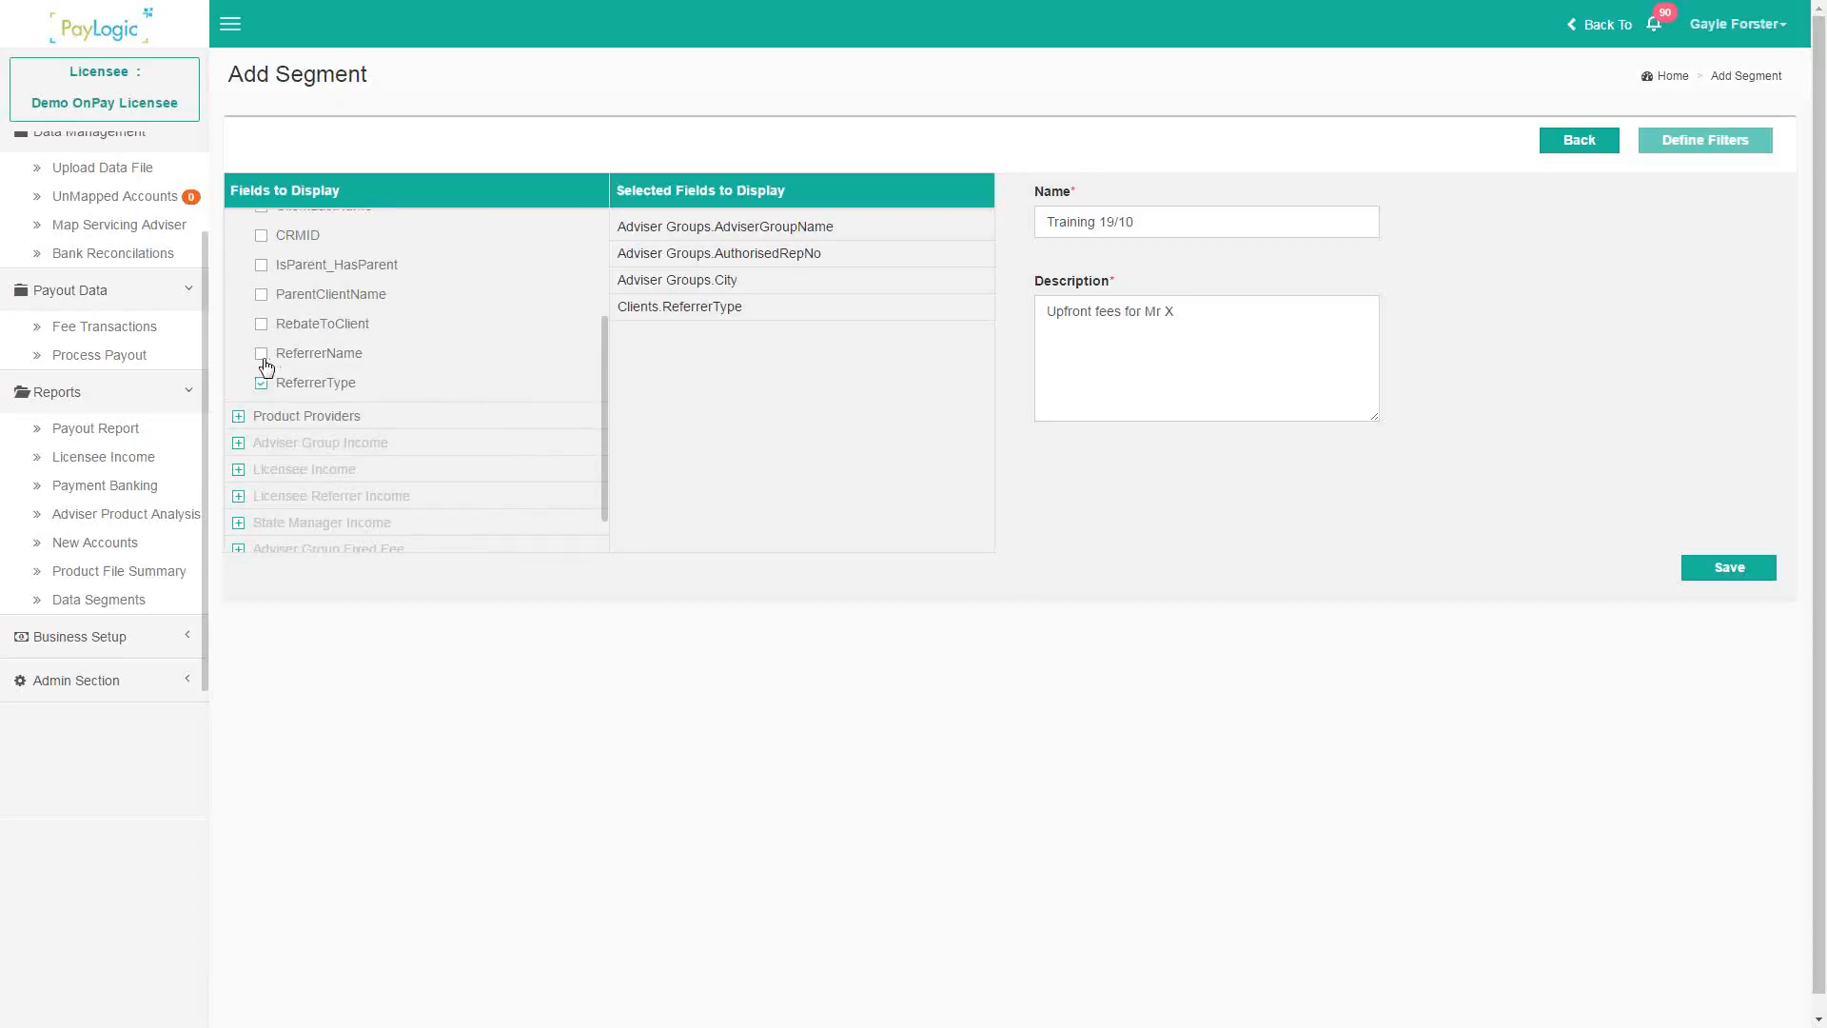
left_click(265, 354)
scroll(285, 361, "up", 3)
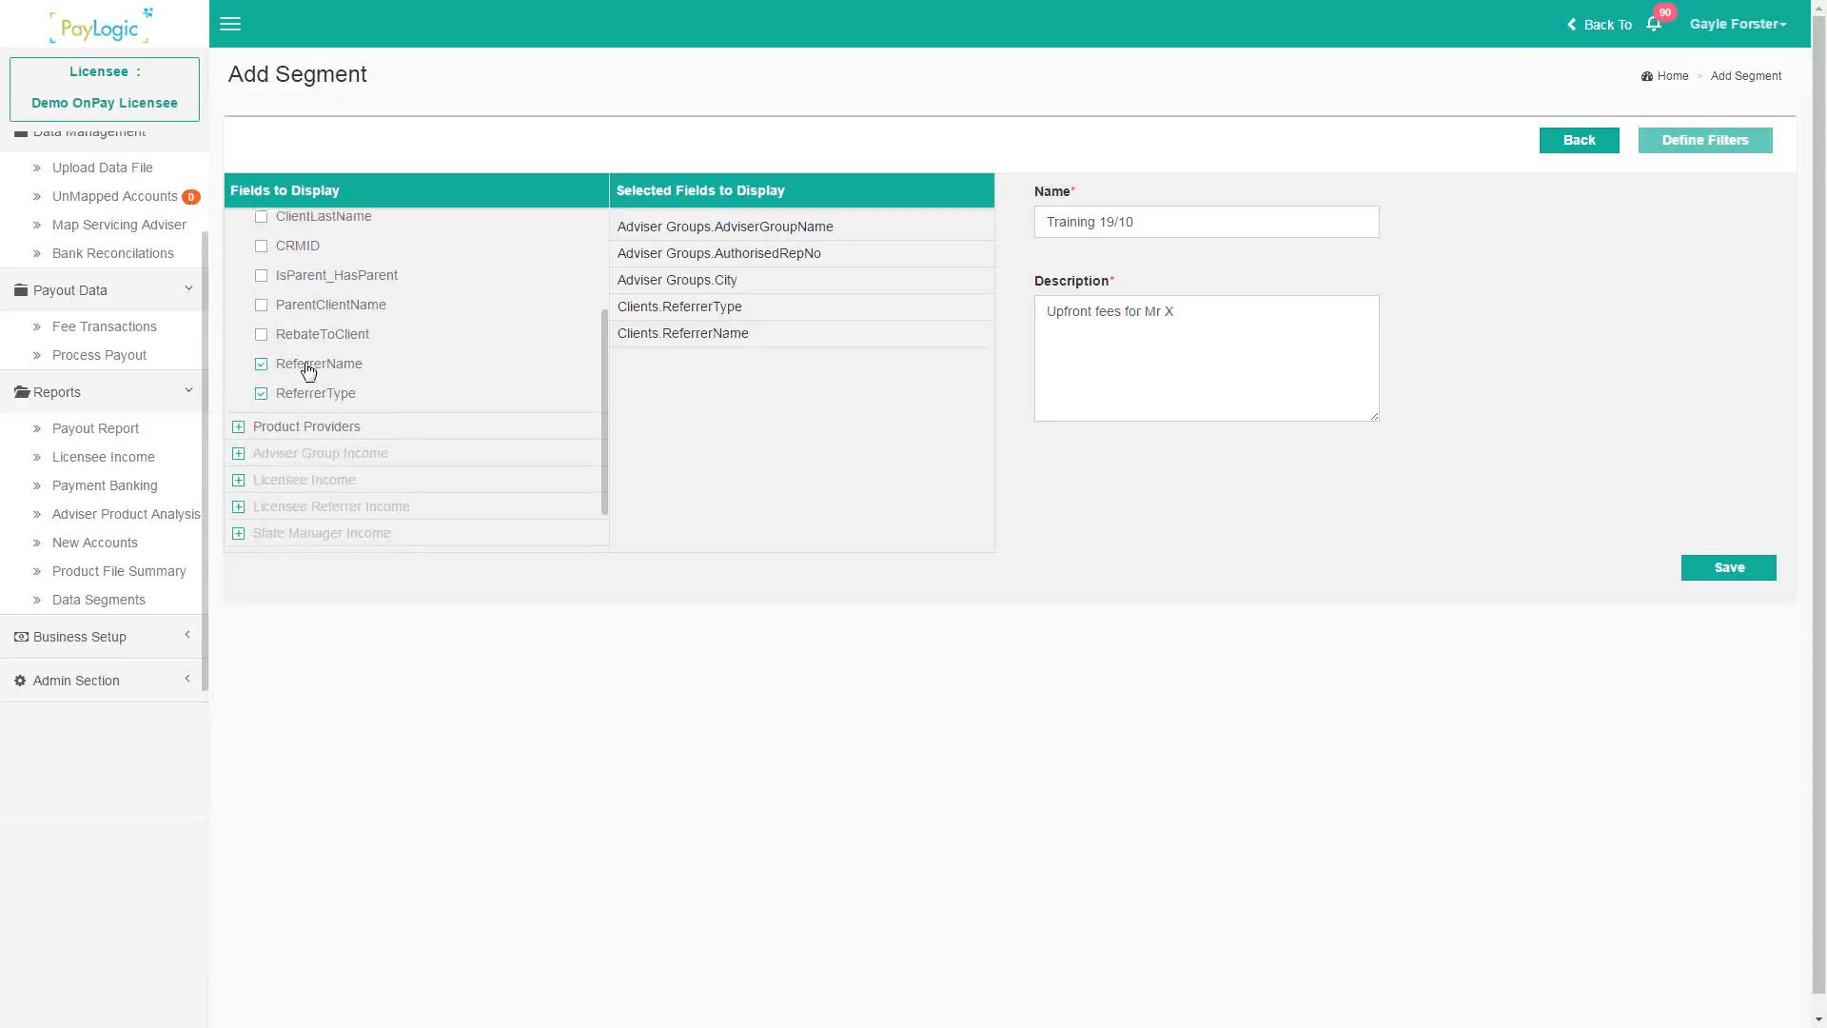
left_click(239, 281)
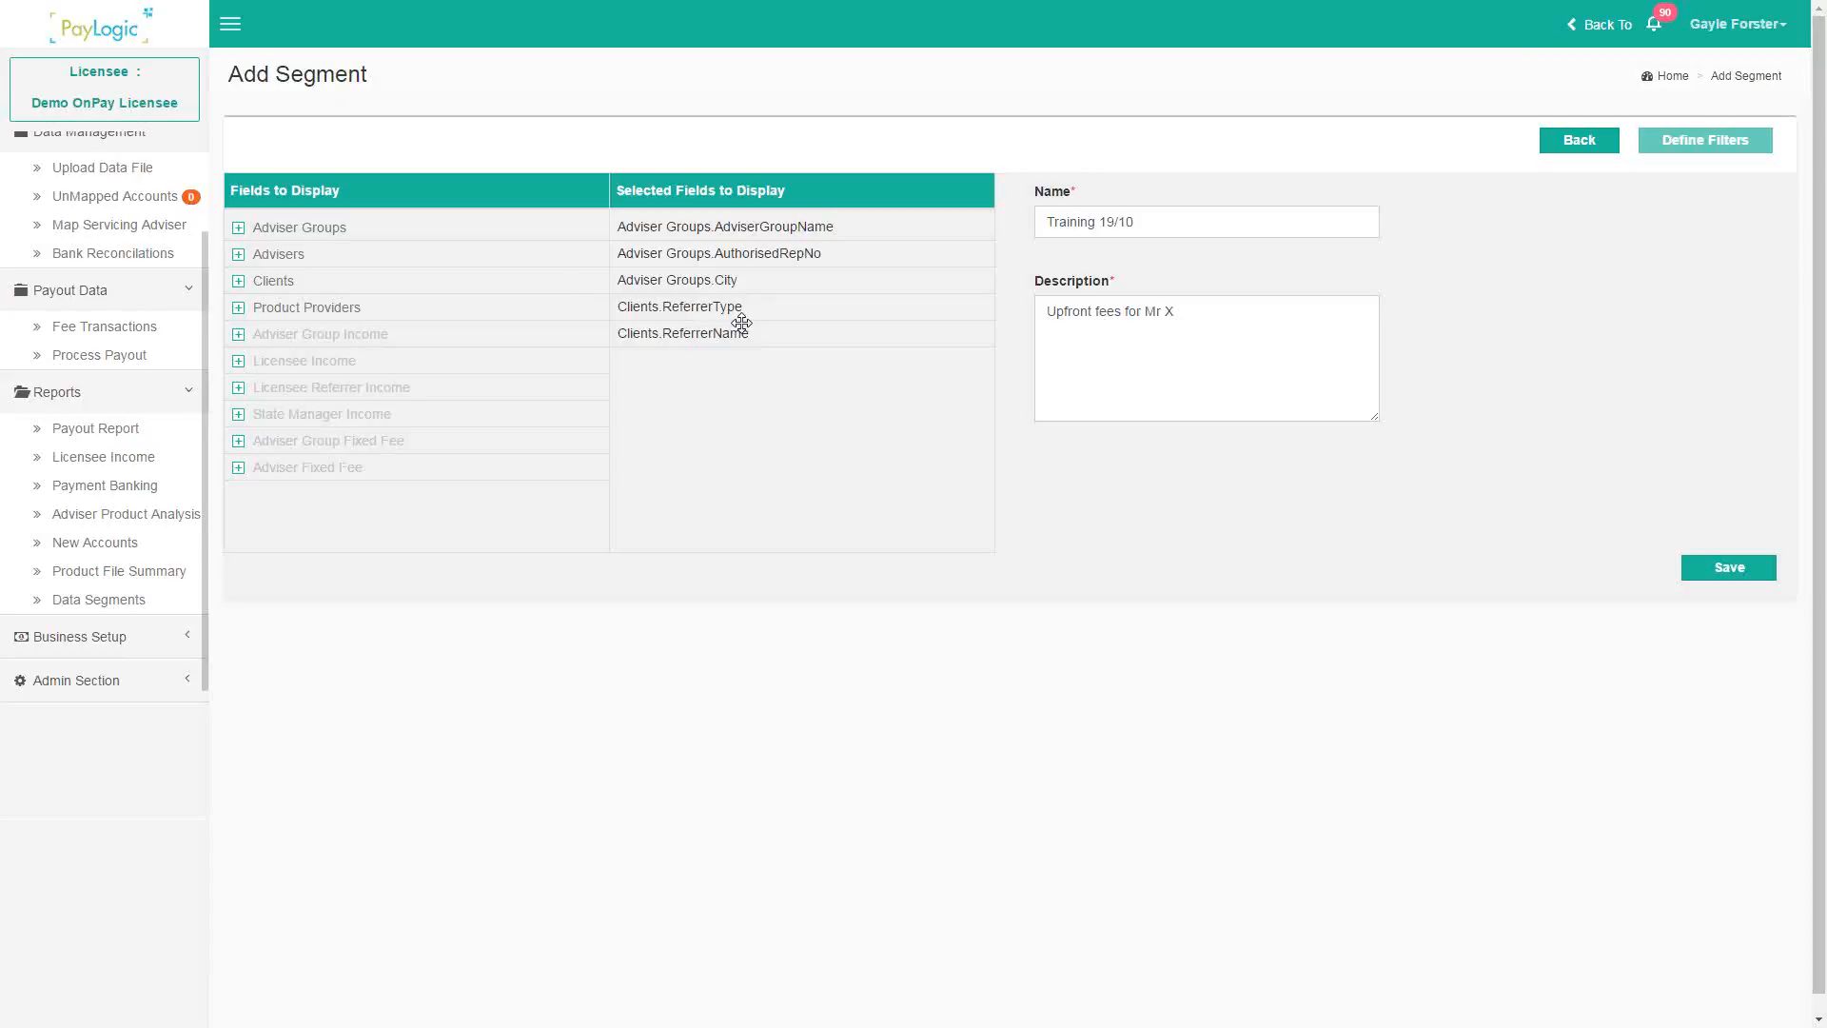
left_click(1725, 562)
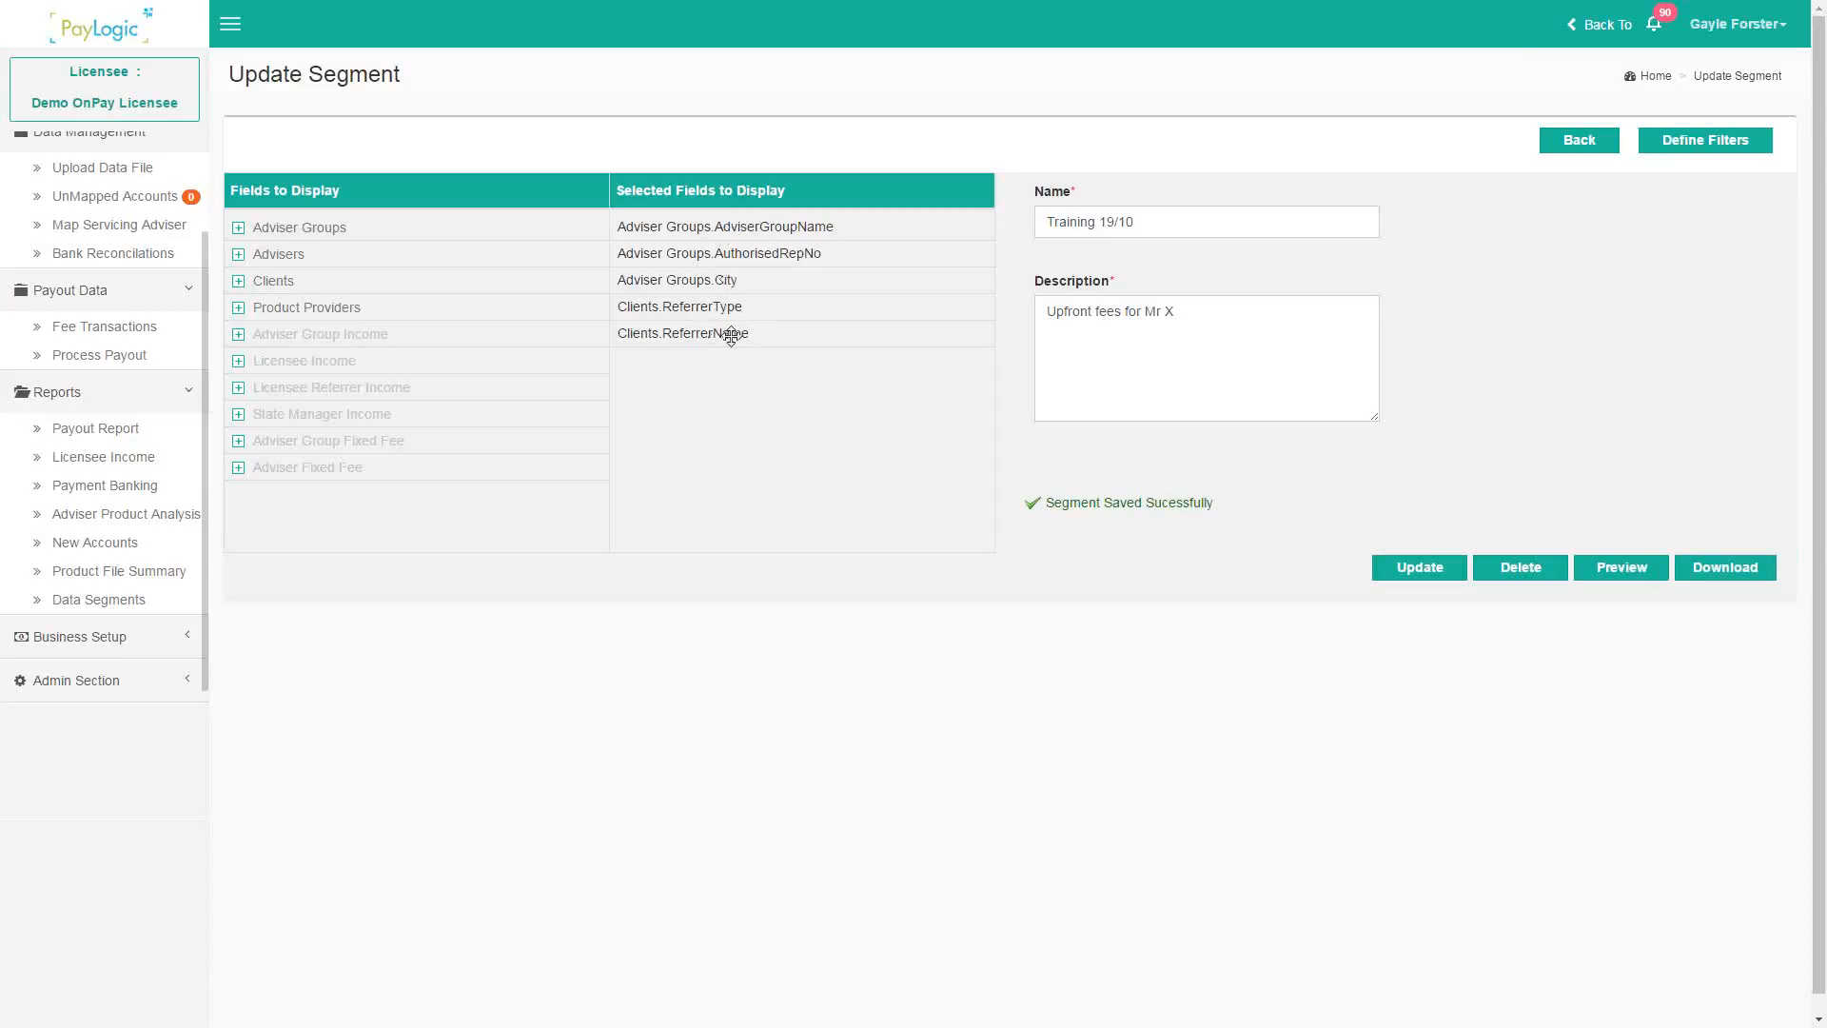
- Reorder the selected fields to AuthorisedRepNo, ReferrerName, City, ReferrerType, AdviserGroupName and update the segment
left_click_drag(730, 334, 734, 312)
left_click_drag(742, 298, 739, 277)
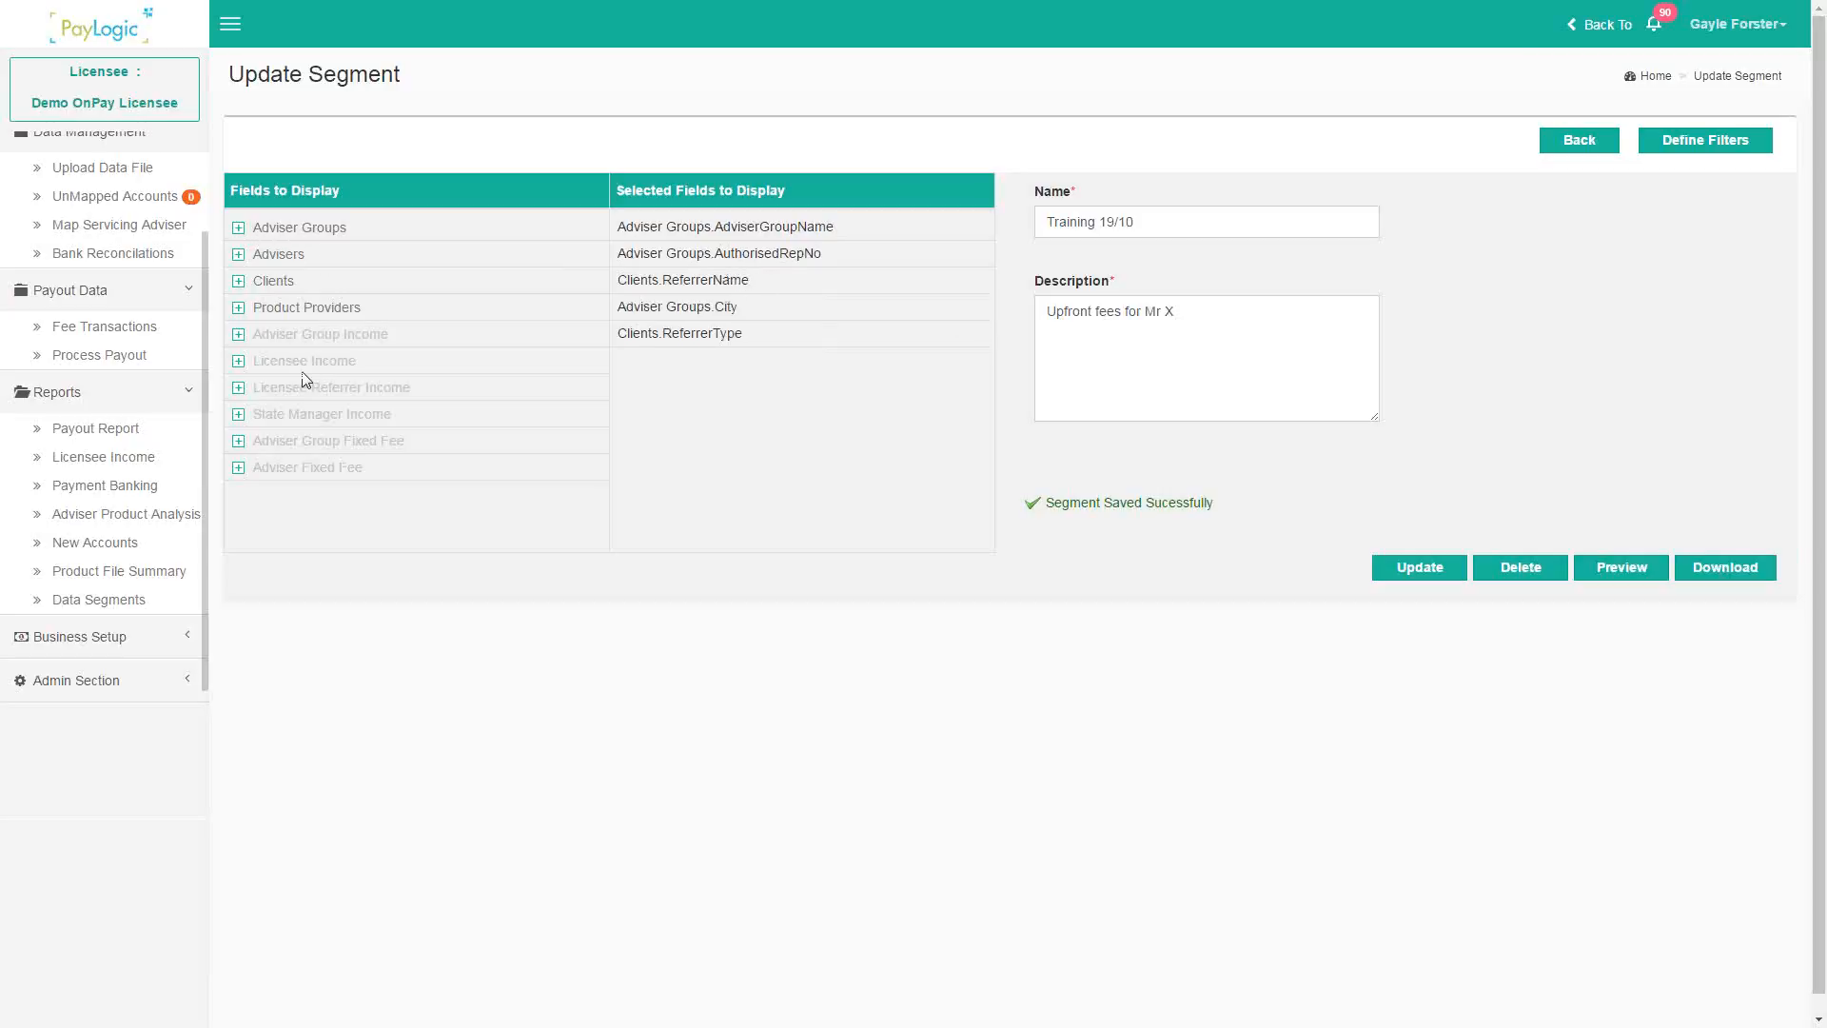
left_click_drag(738, 227, 738, 365)
left_click_drag(719, 226, 724, 323)
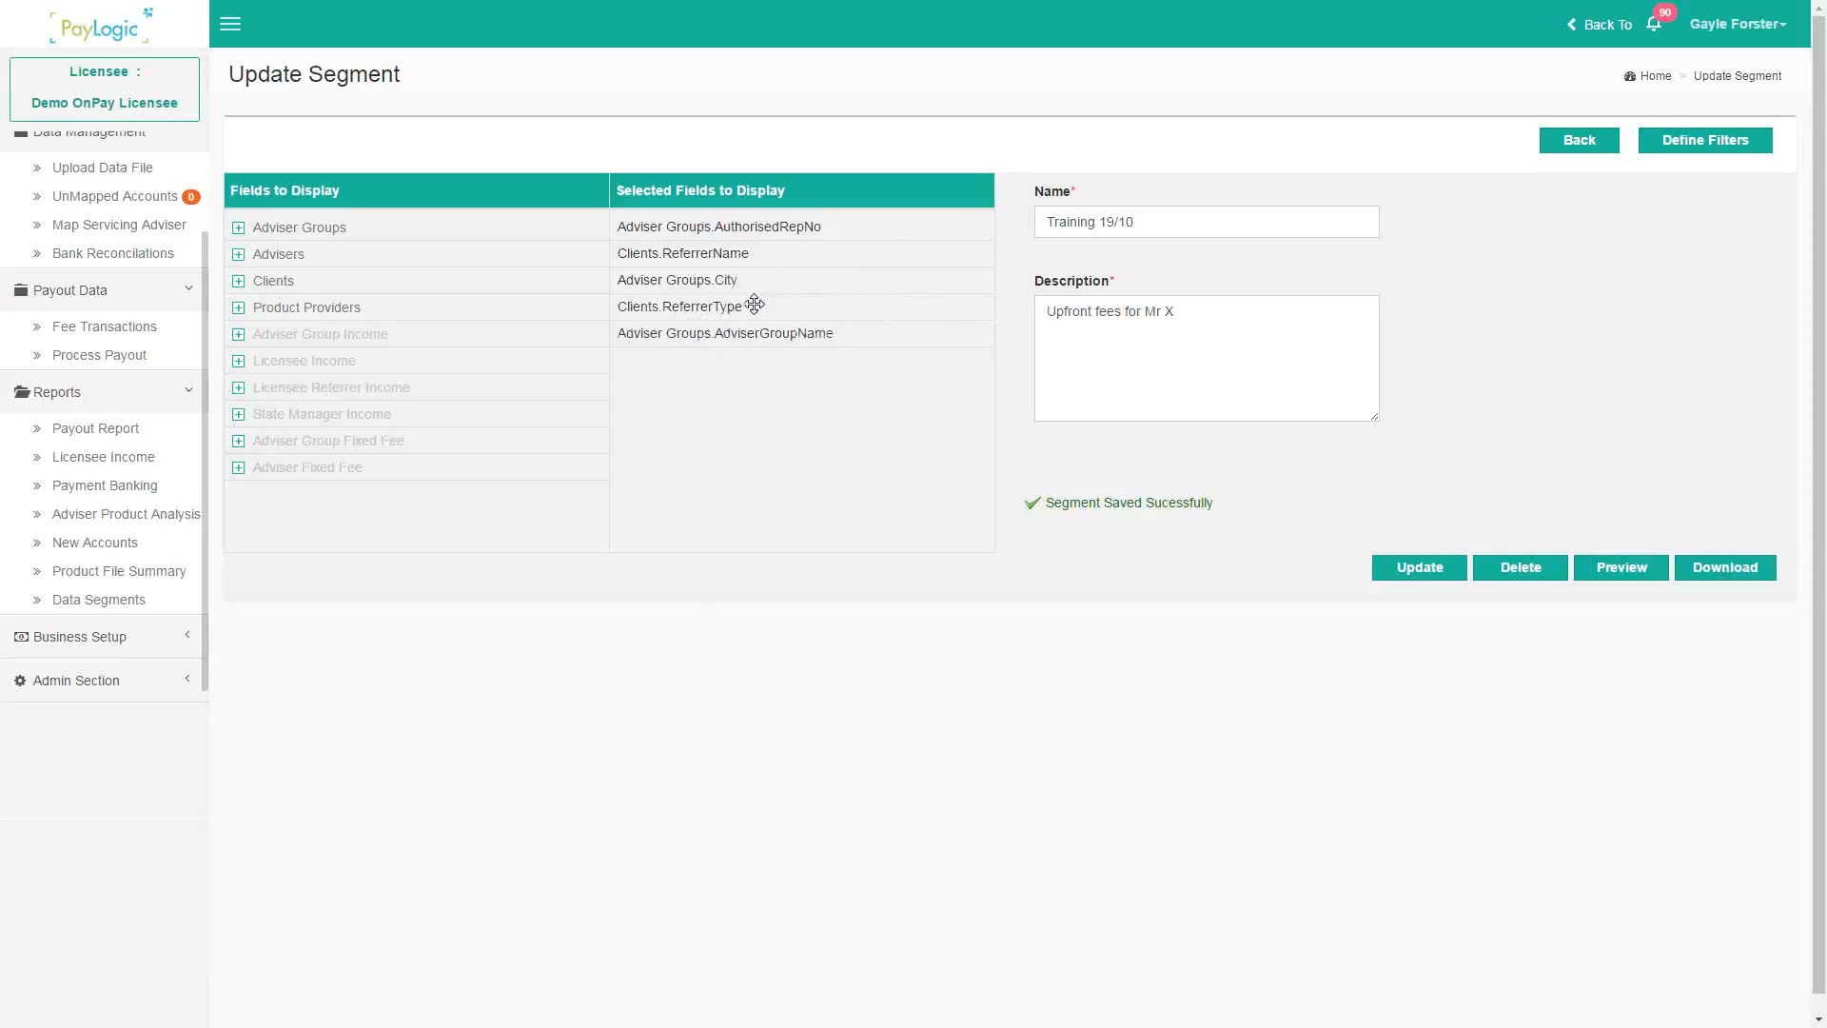
left_click(1415, 569)
- Start the segment's filter with a rule on the Adviser Groups table where AdviserGroupName is IsNotBlank
left_click(1656, 143)
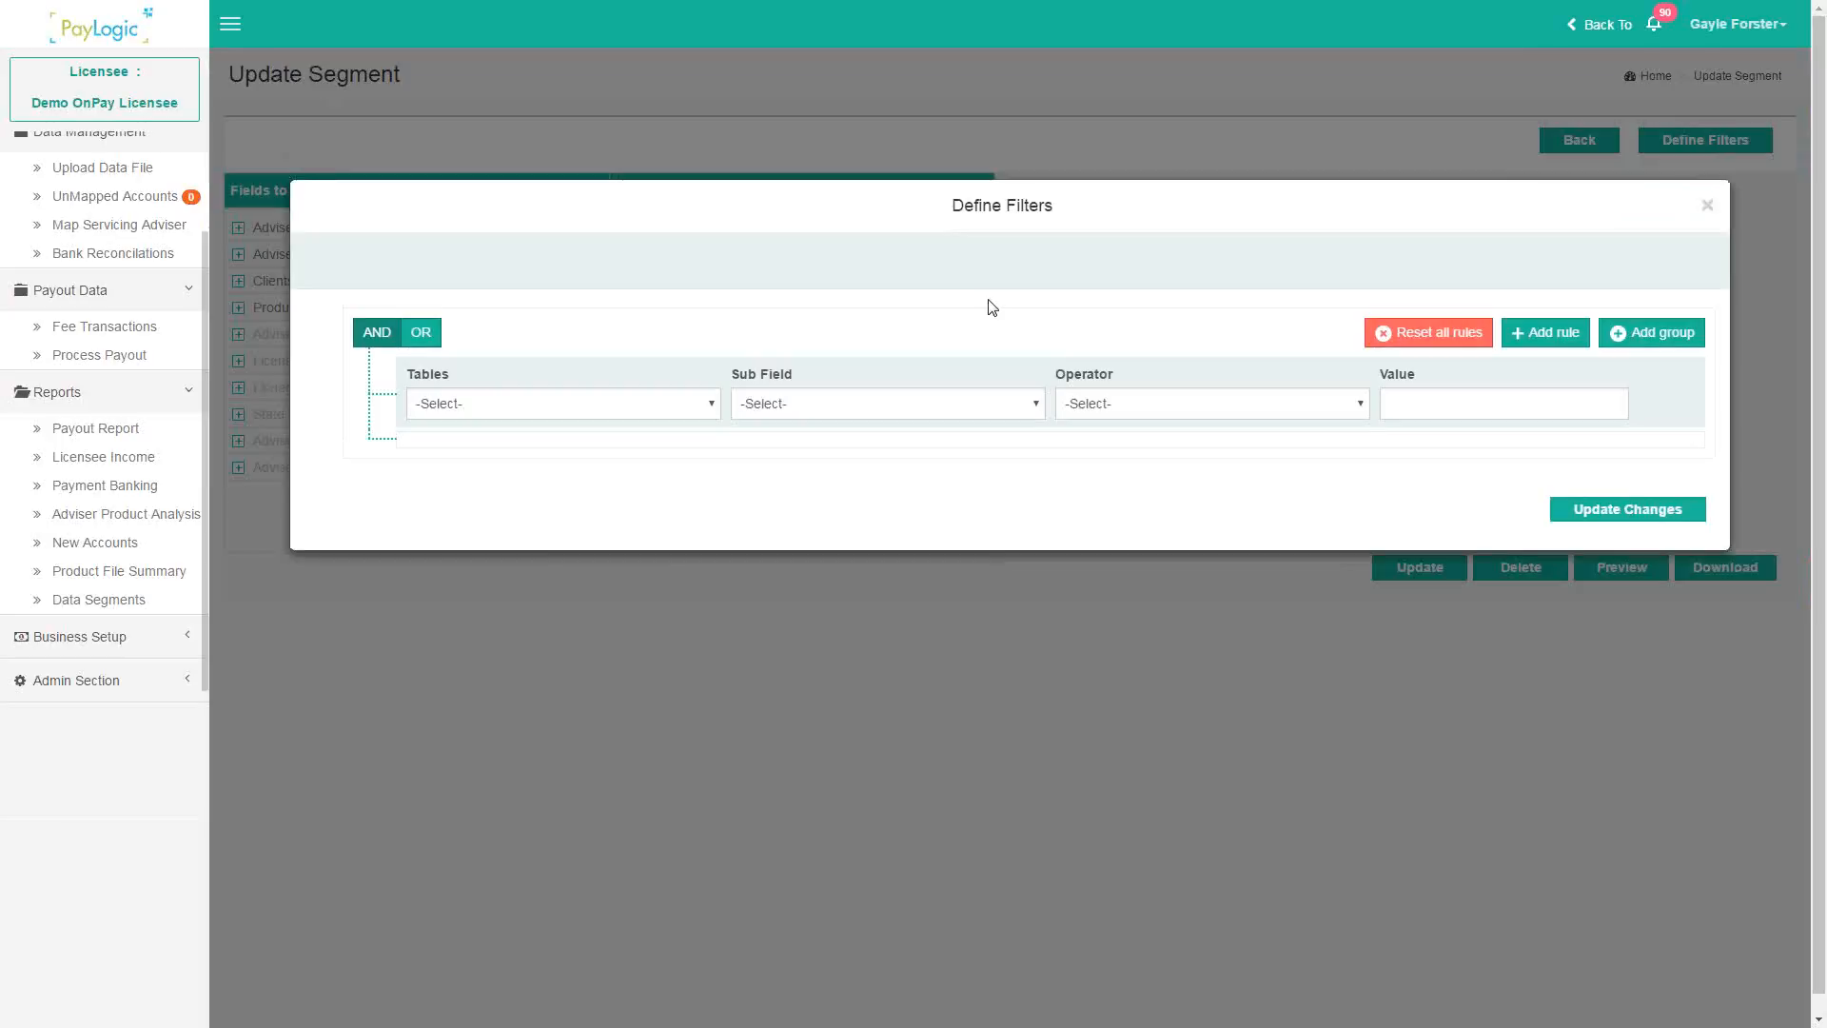
left_click(512, 408)
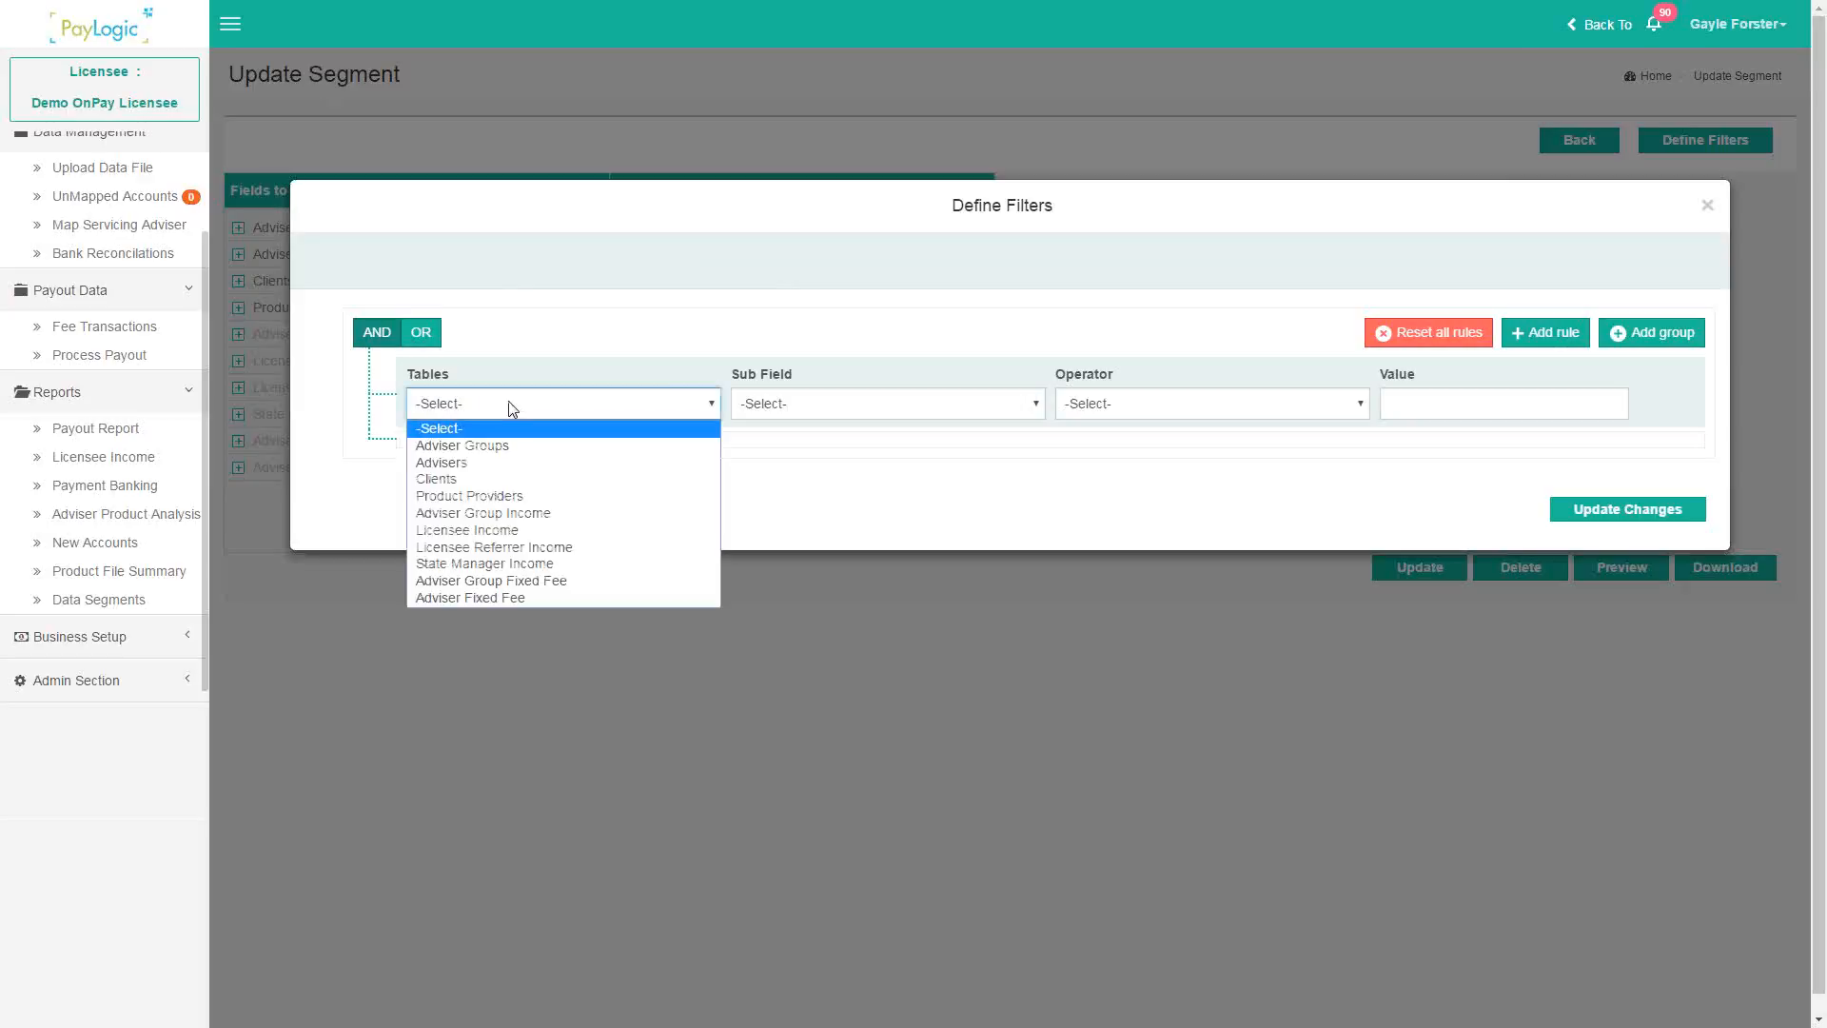
left_click(452, 452)
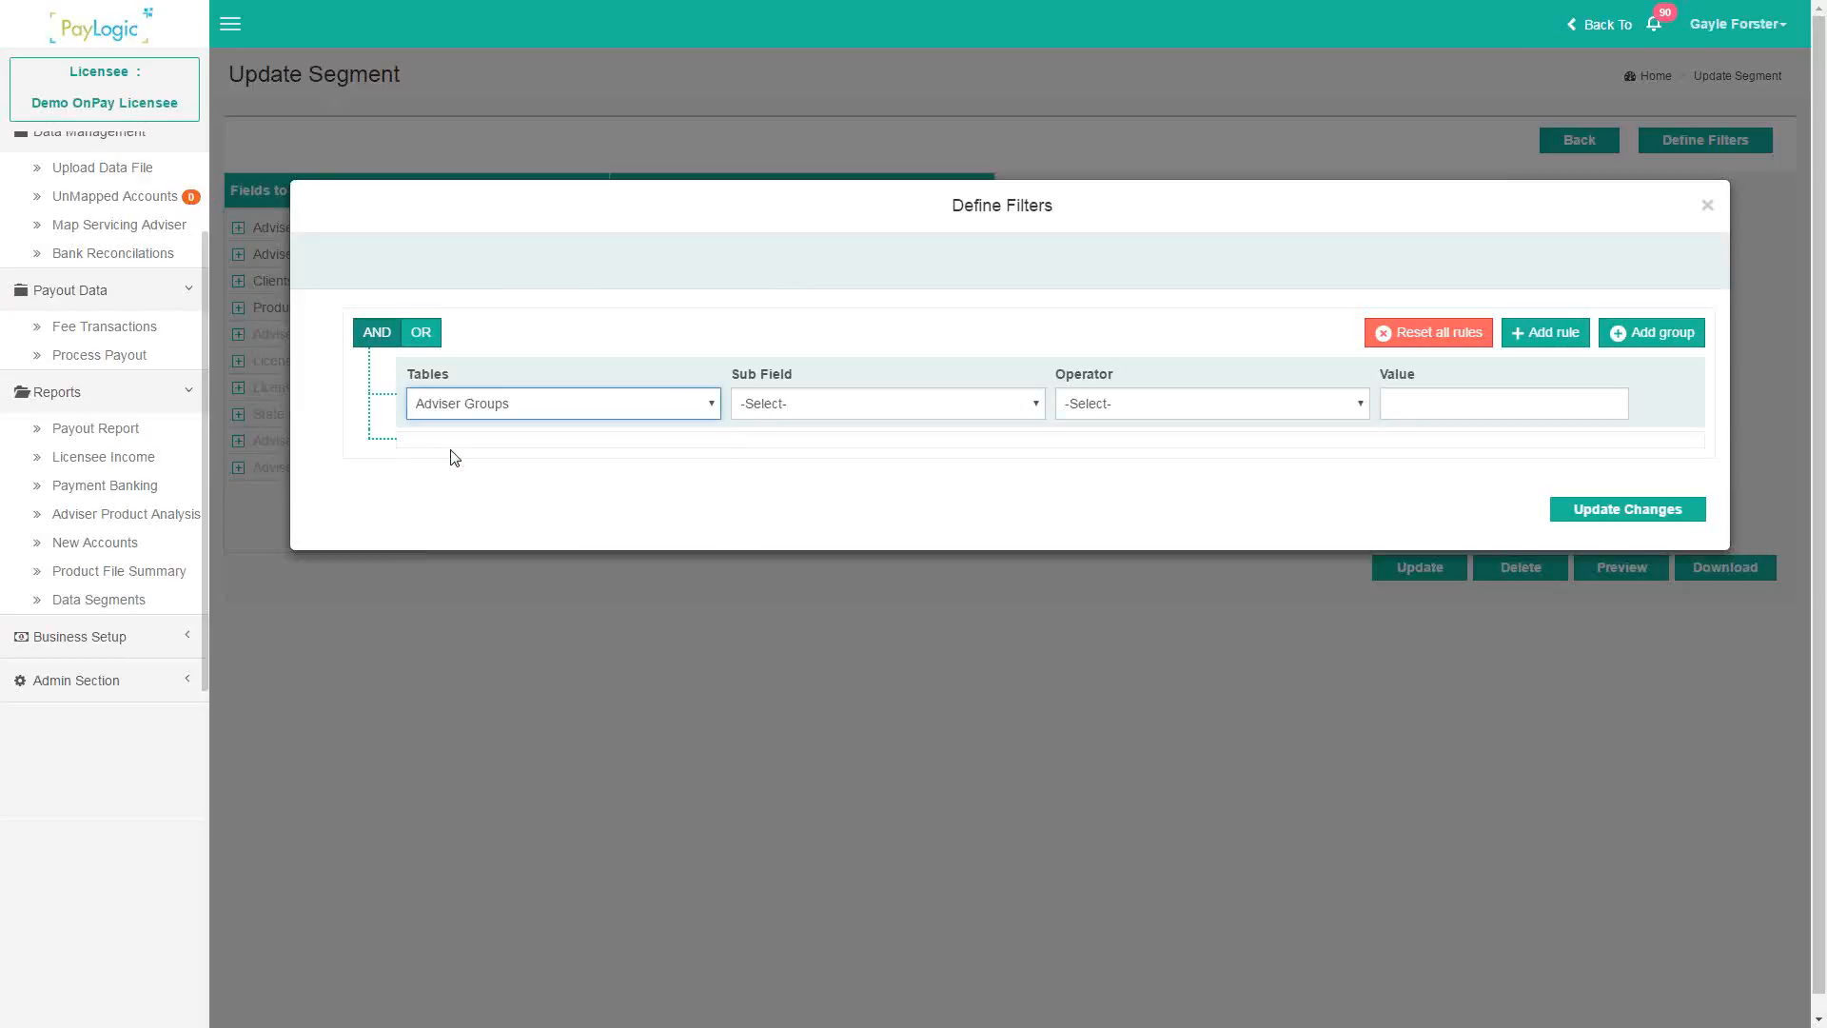
left_click(832, 410)
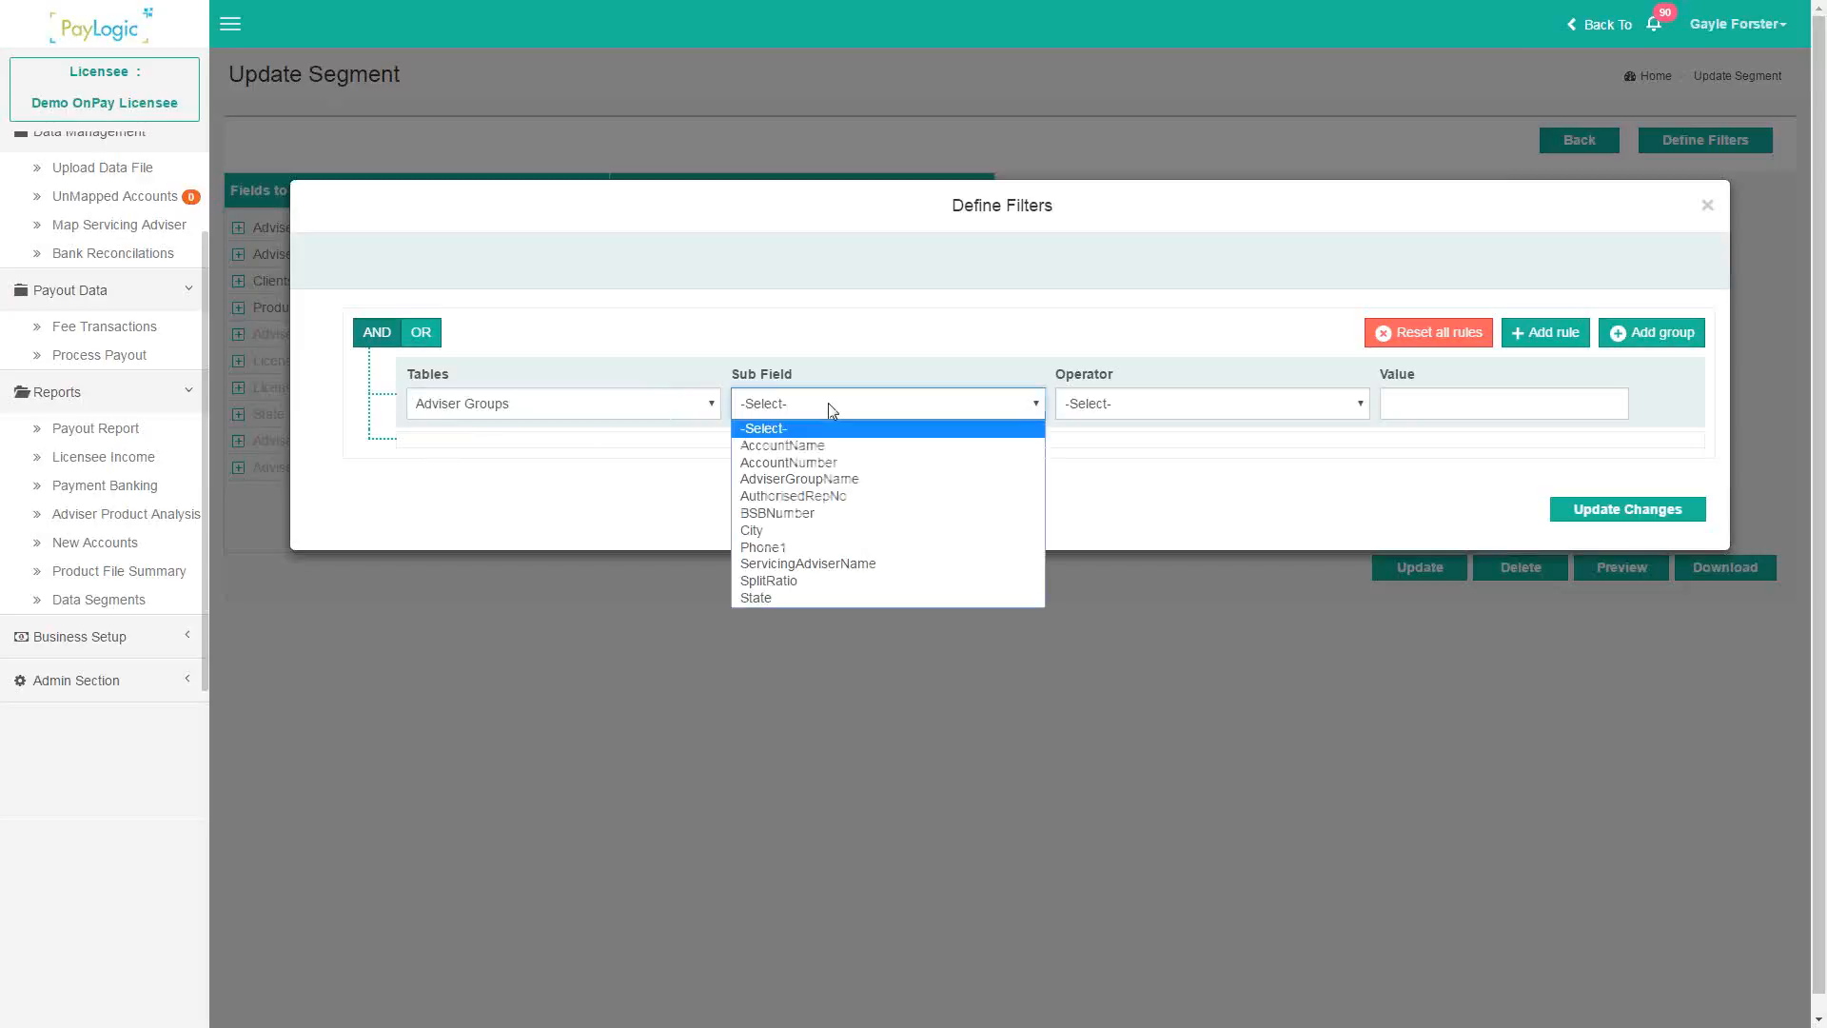
left_click(806, 481)
left_click(1145, 409)
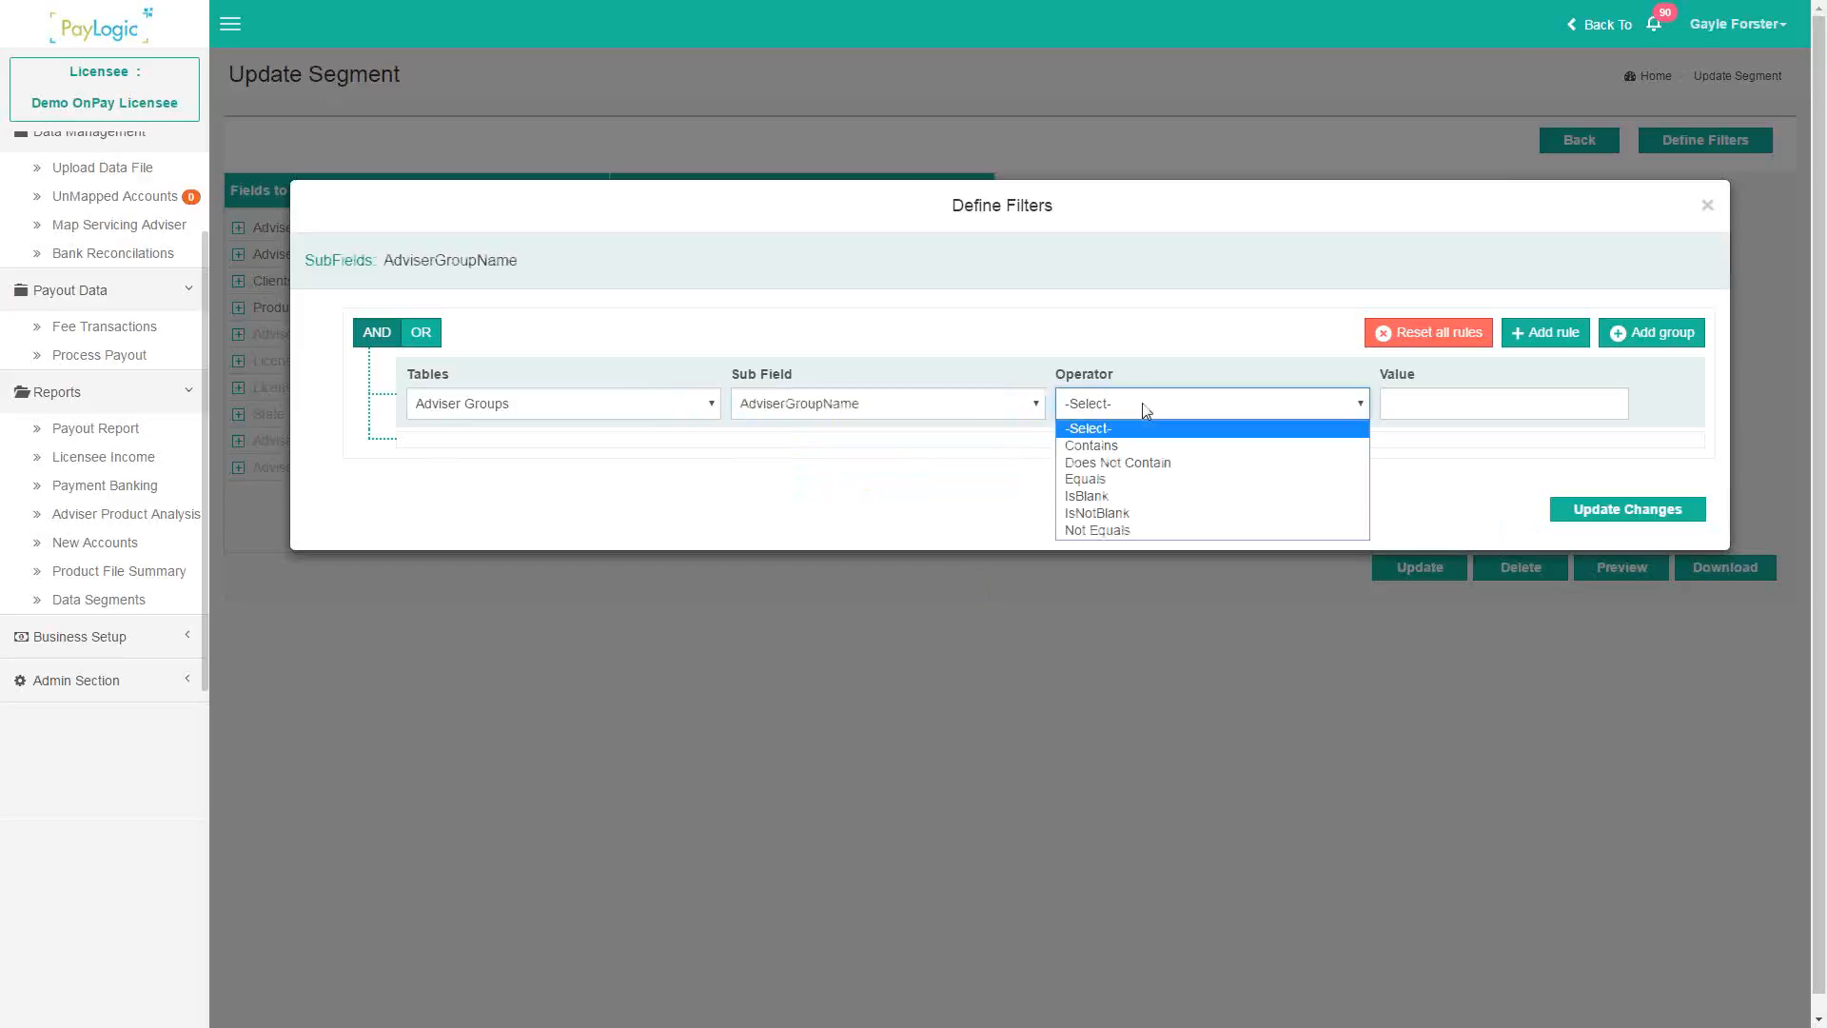
left_click(1109, 518)
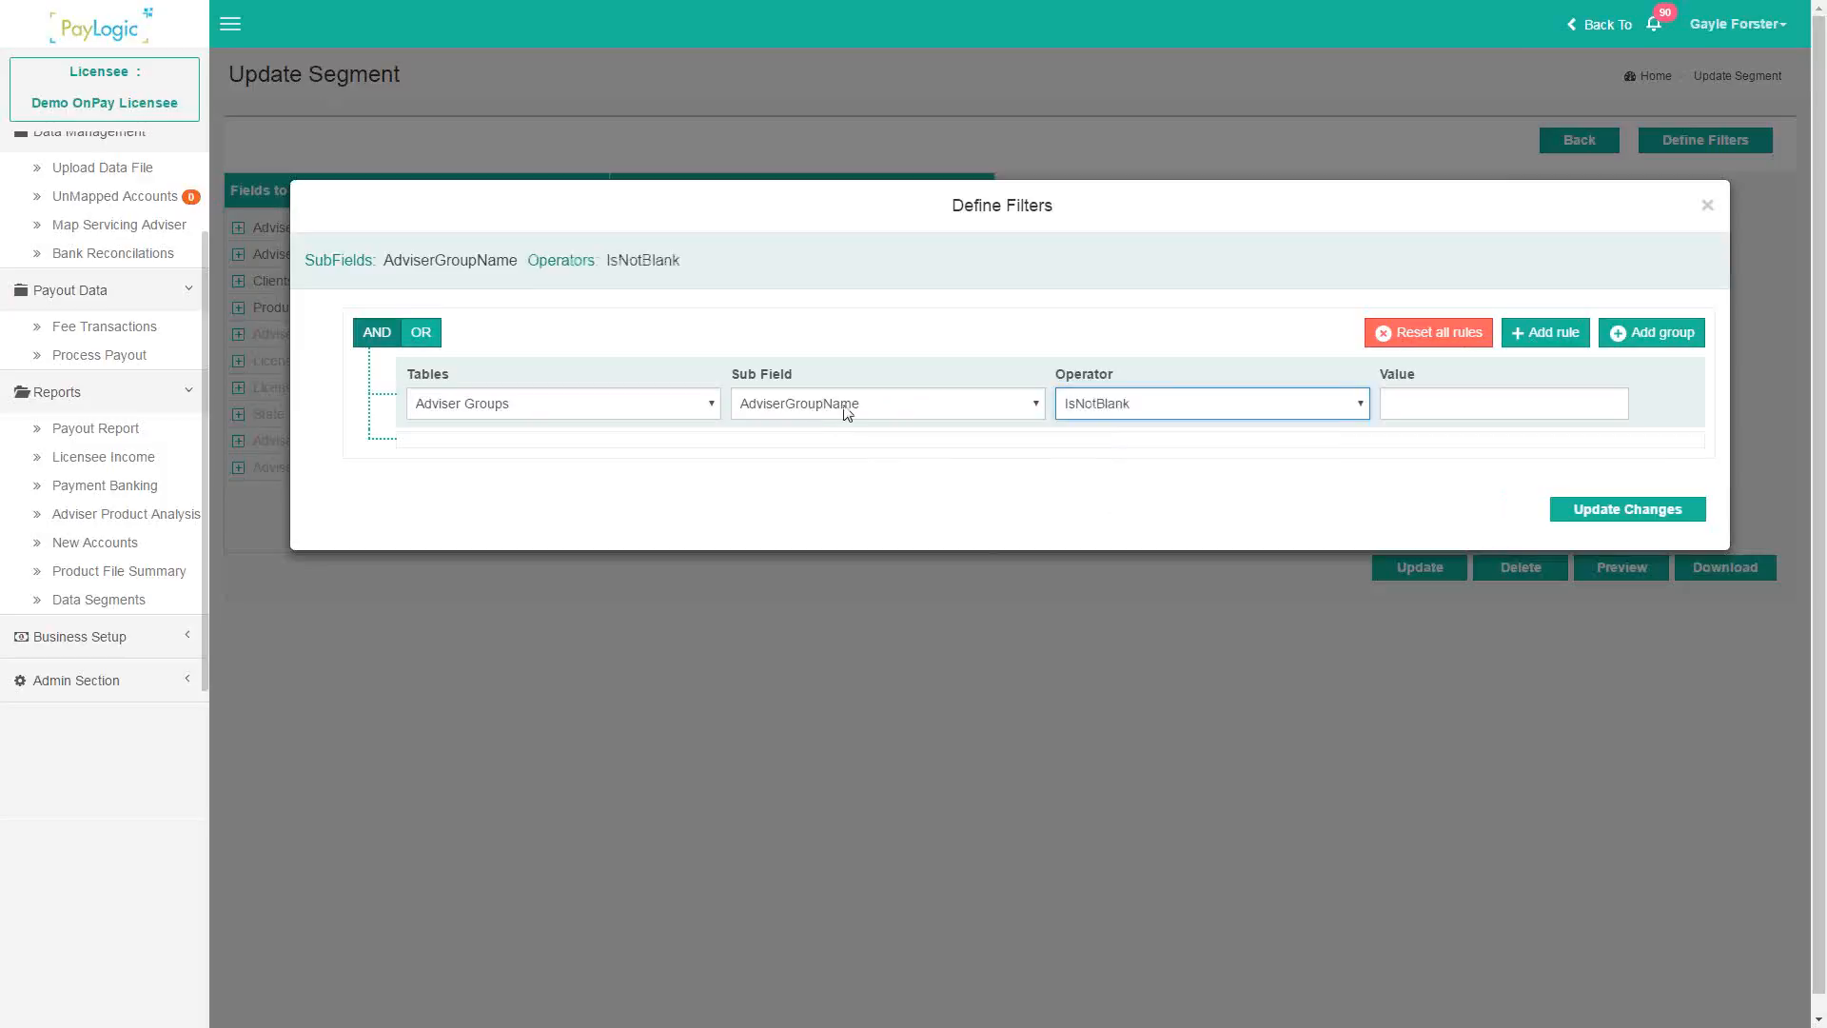
- Try the Contains operator on the AdviserGroupName rule, and settle on IsBlank with no value
left_click(1127, 414)
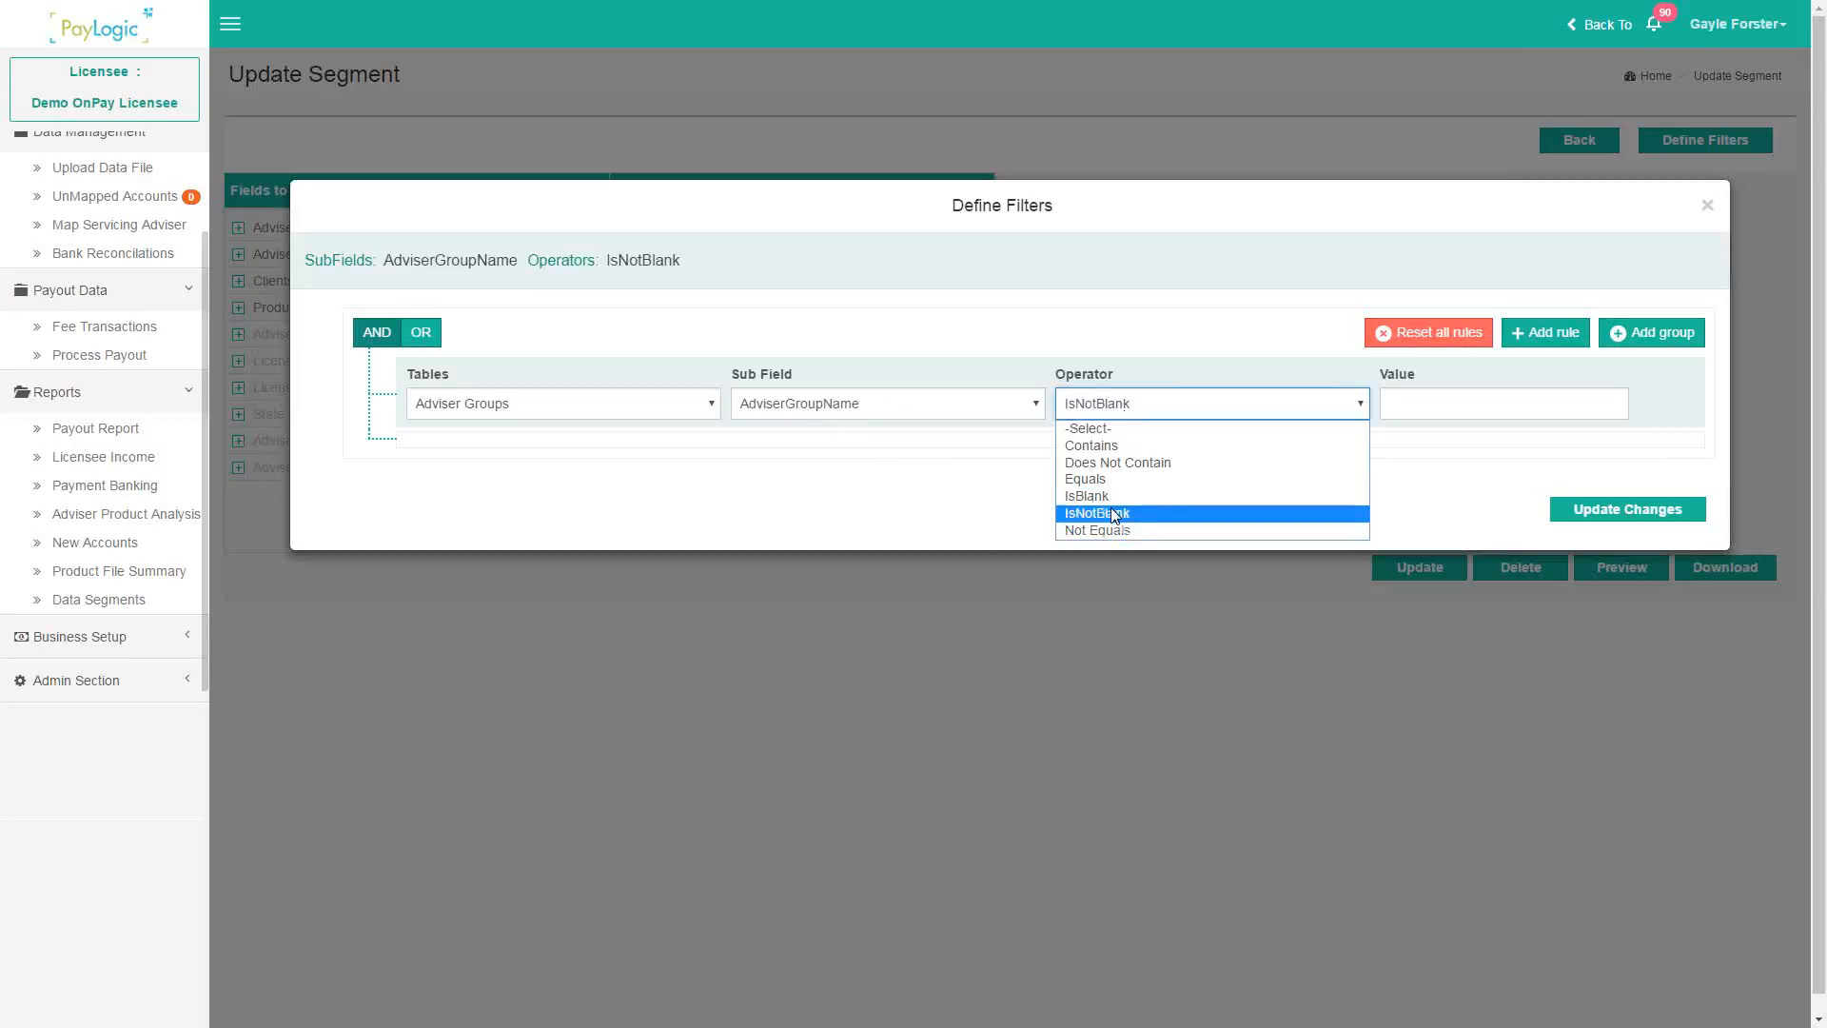
left_click(1109, 446)
left_click(1404, 409)
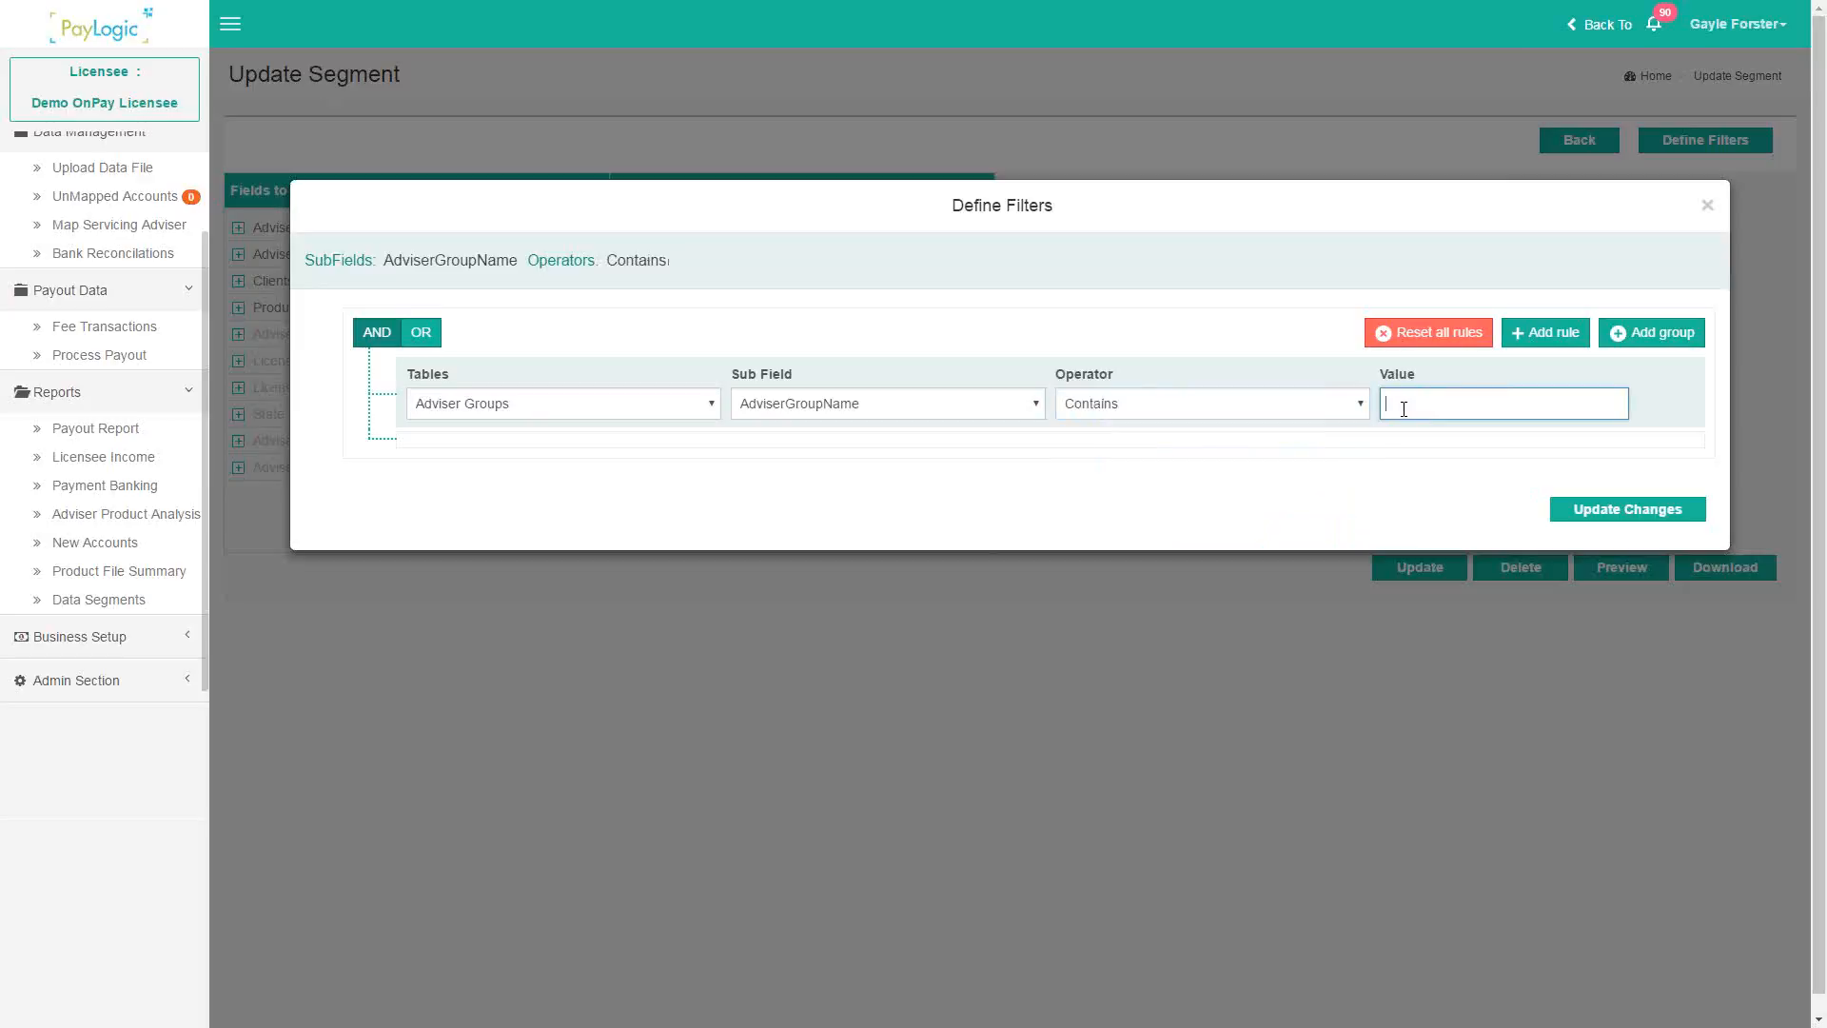
left_click(1298, 403)
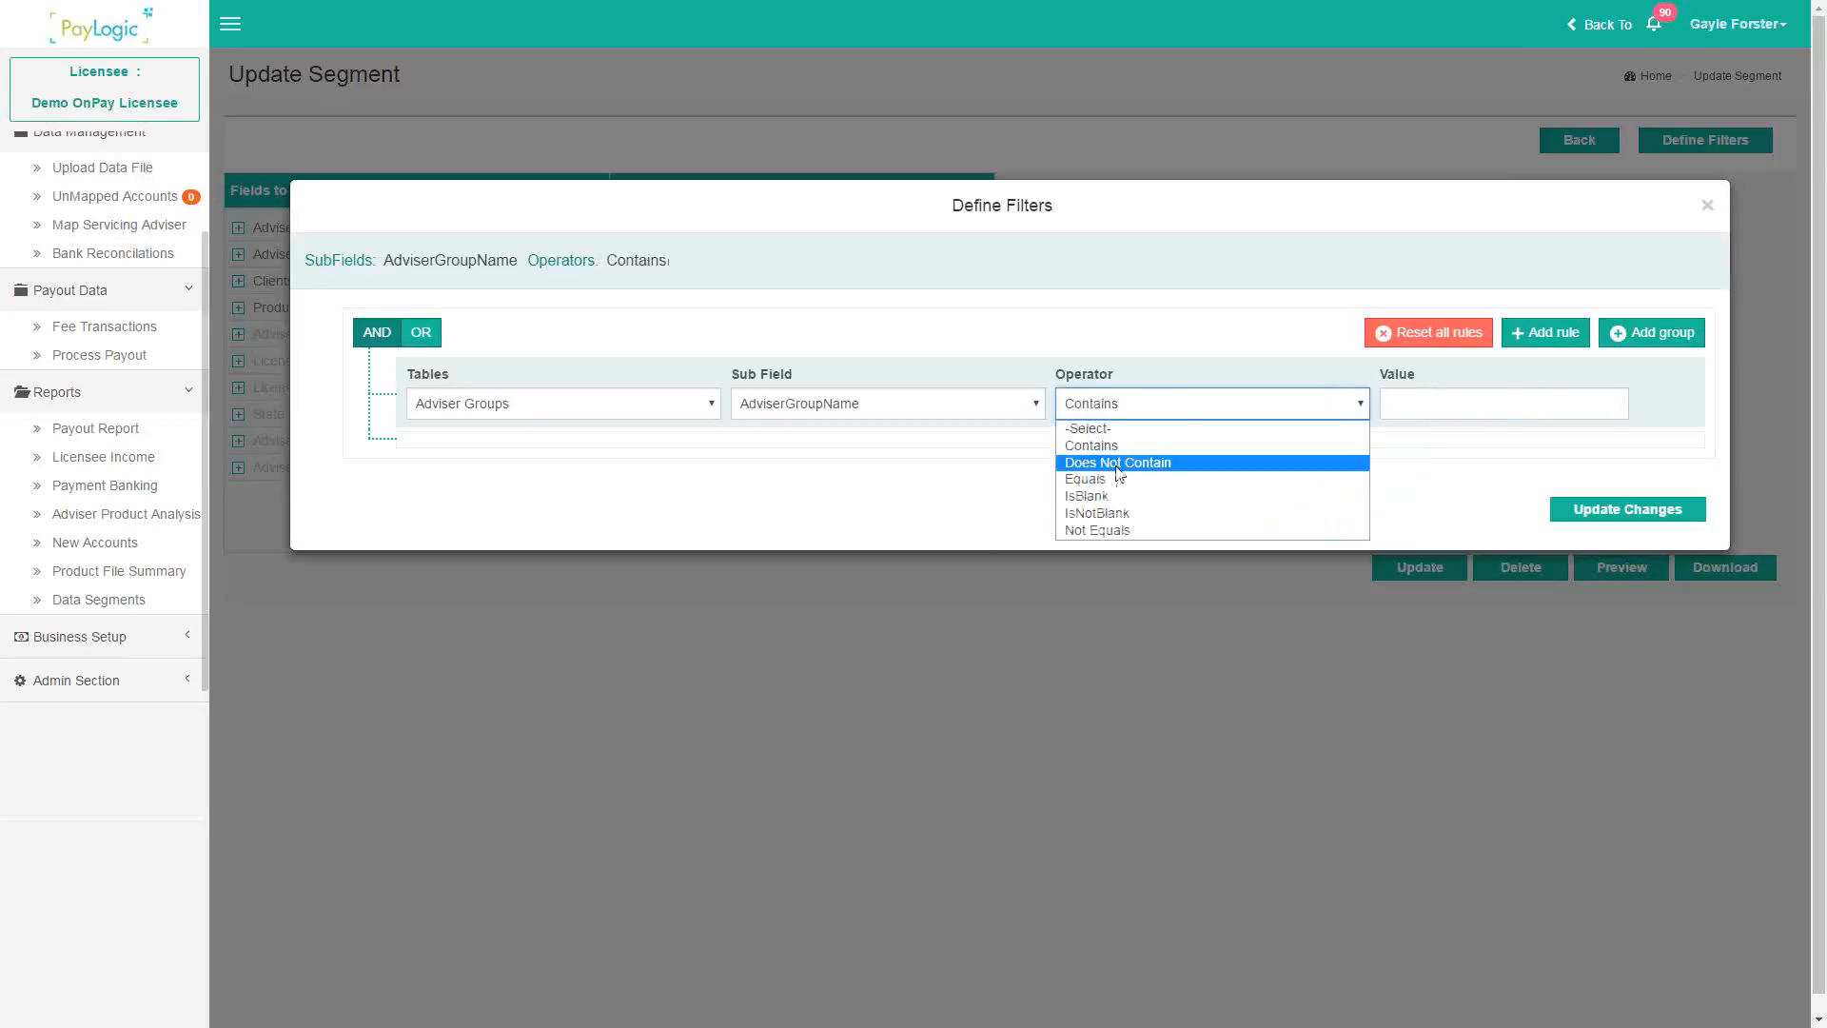
left_click(1115, 501)
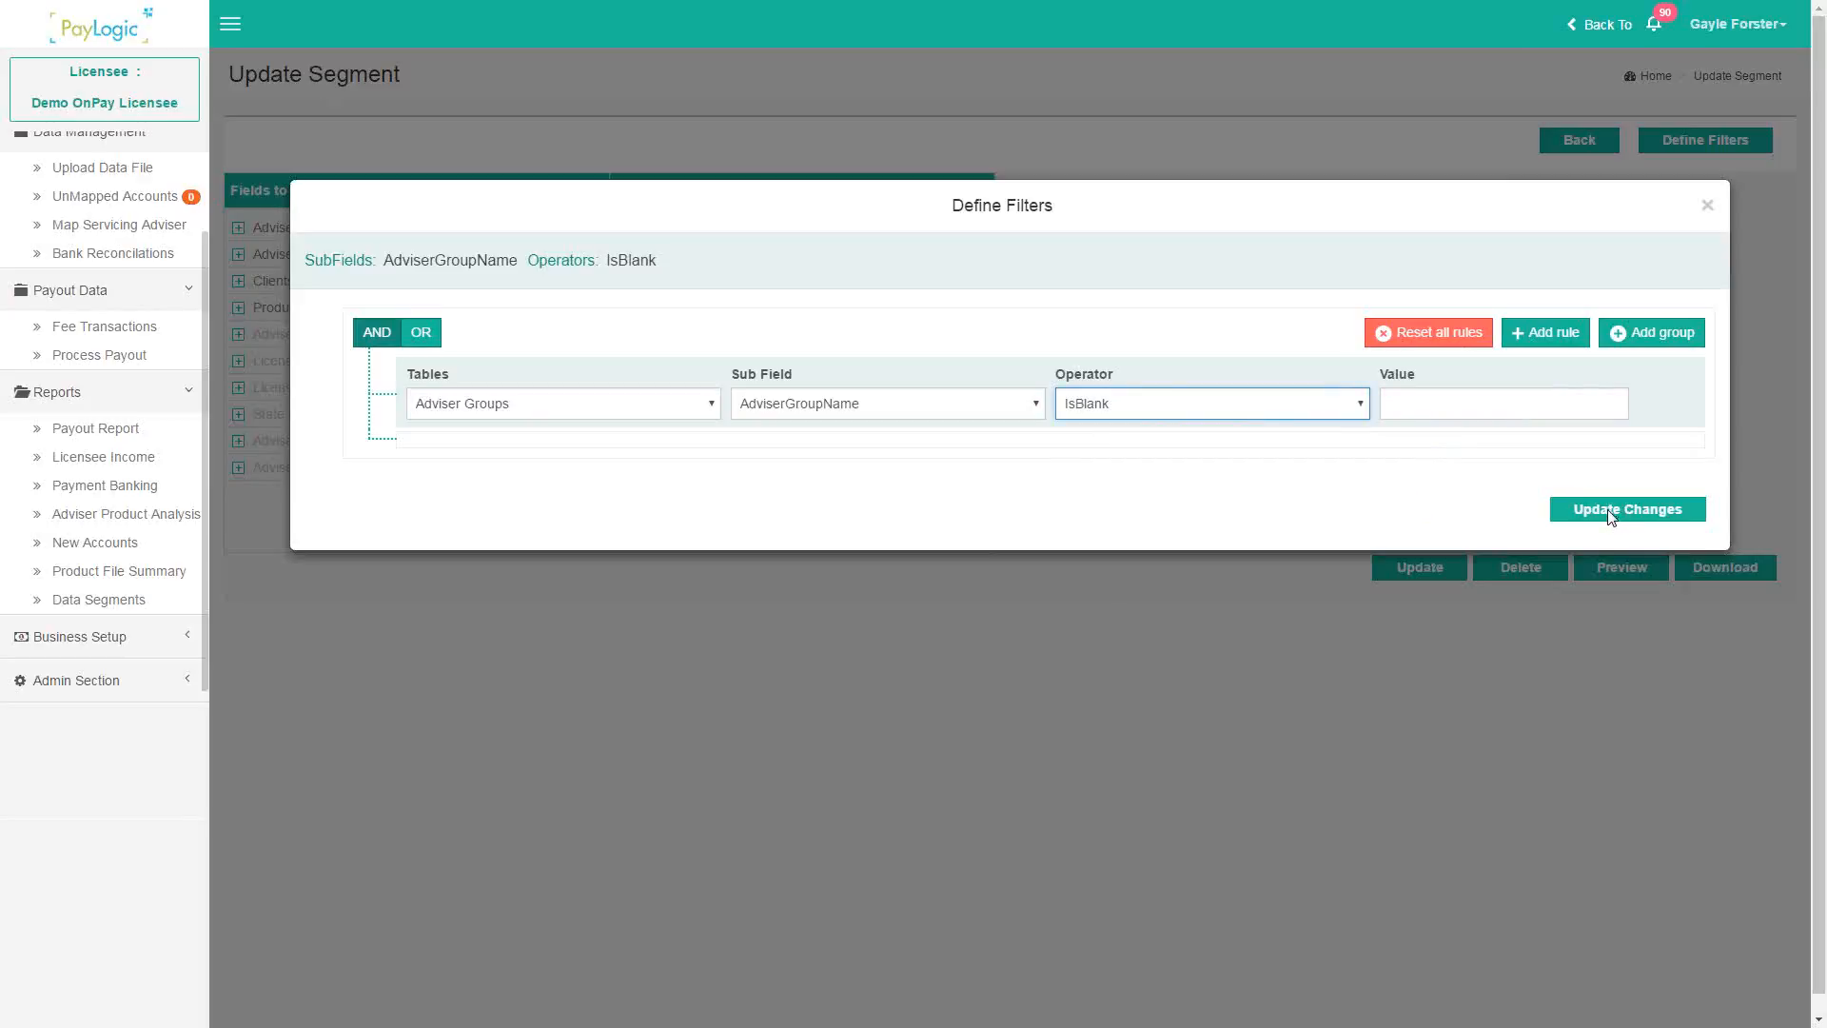
- Add an AND rule on Product Providers where ProductProviderName Contains AIA, and apply the filter changes
left_click(1534, 341)
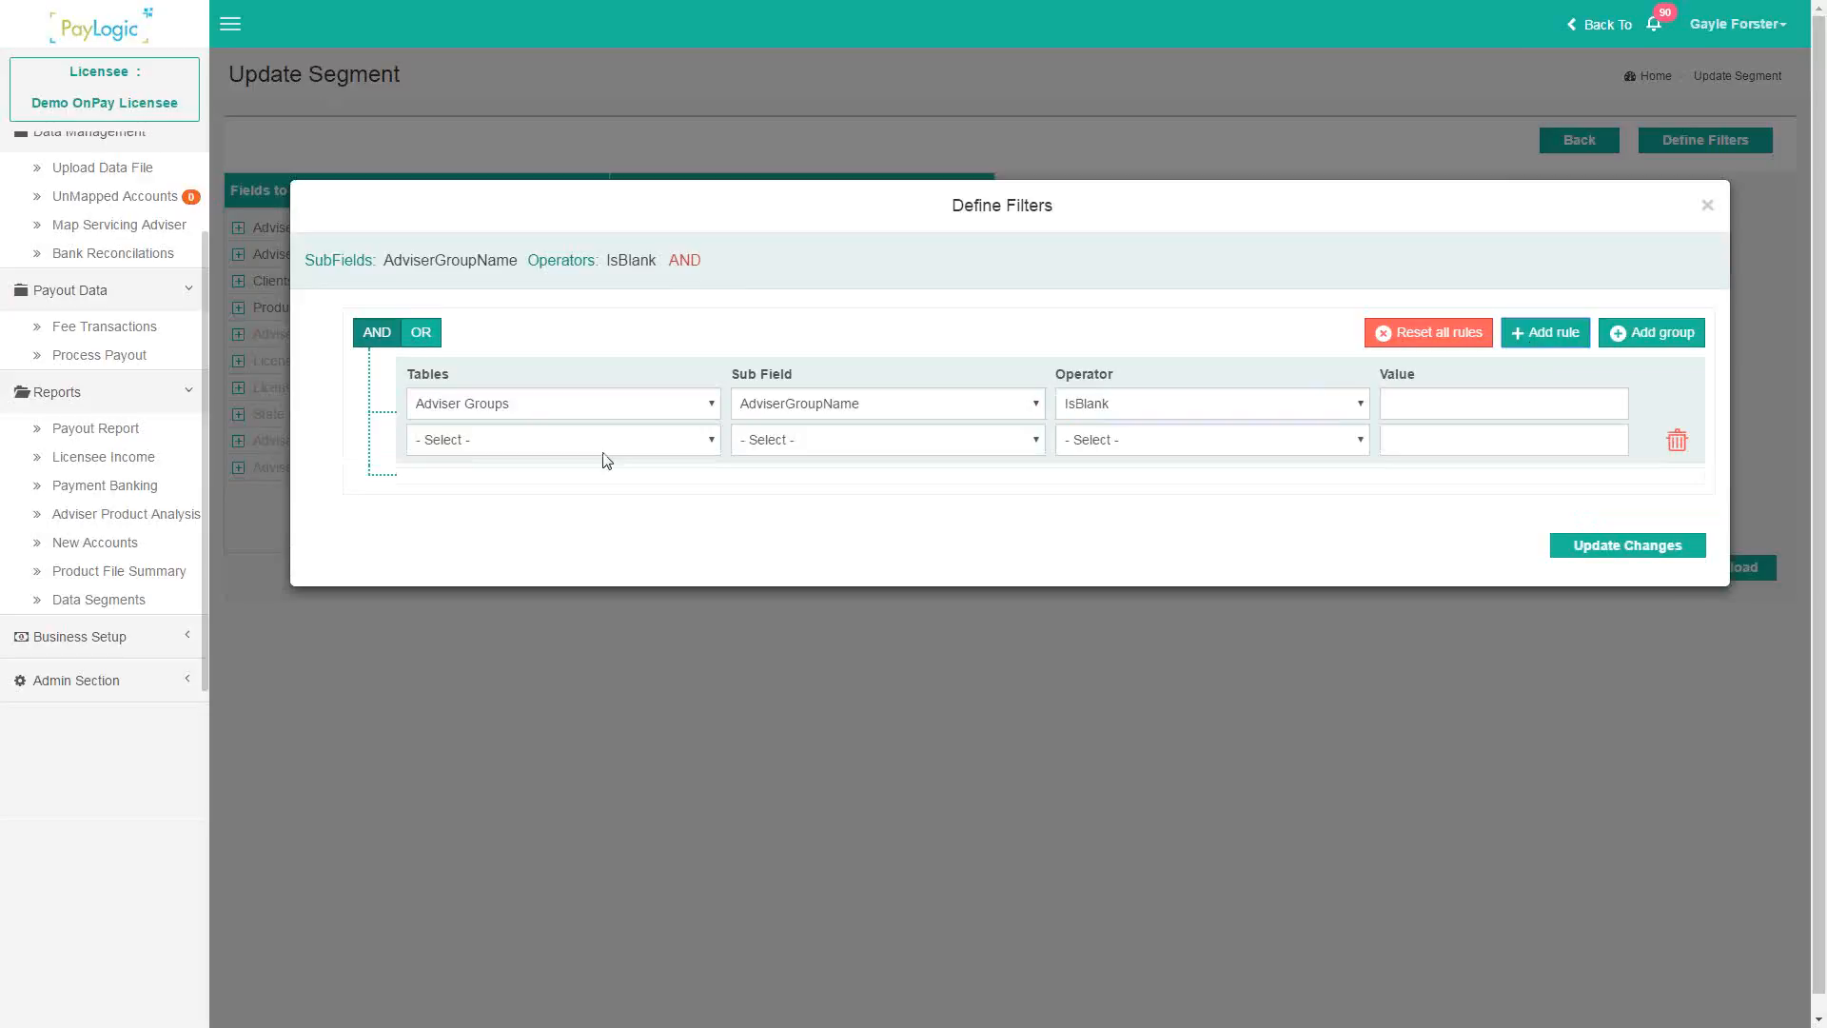
left_click(500, 444)
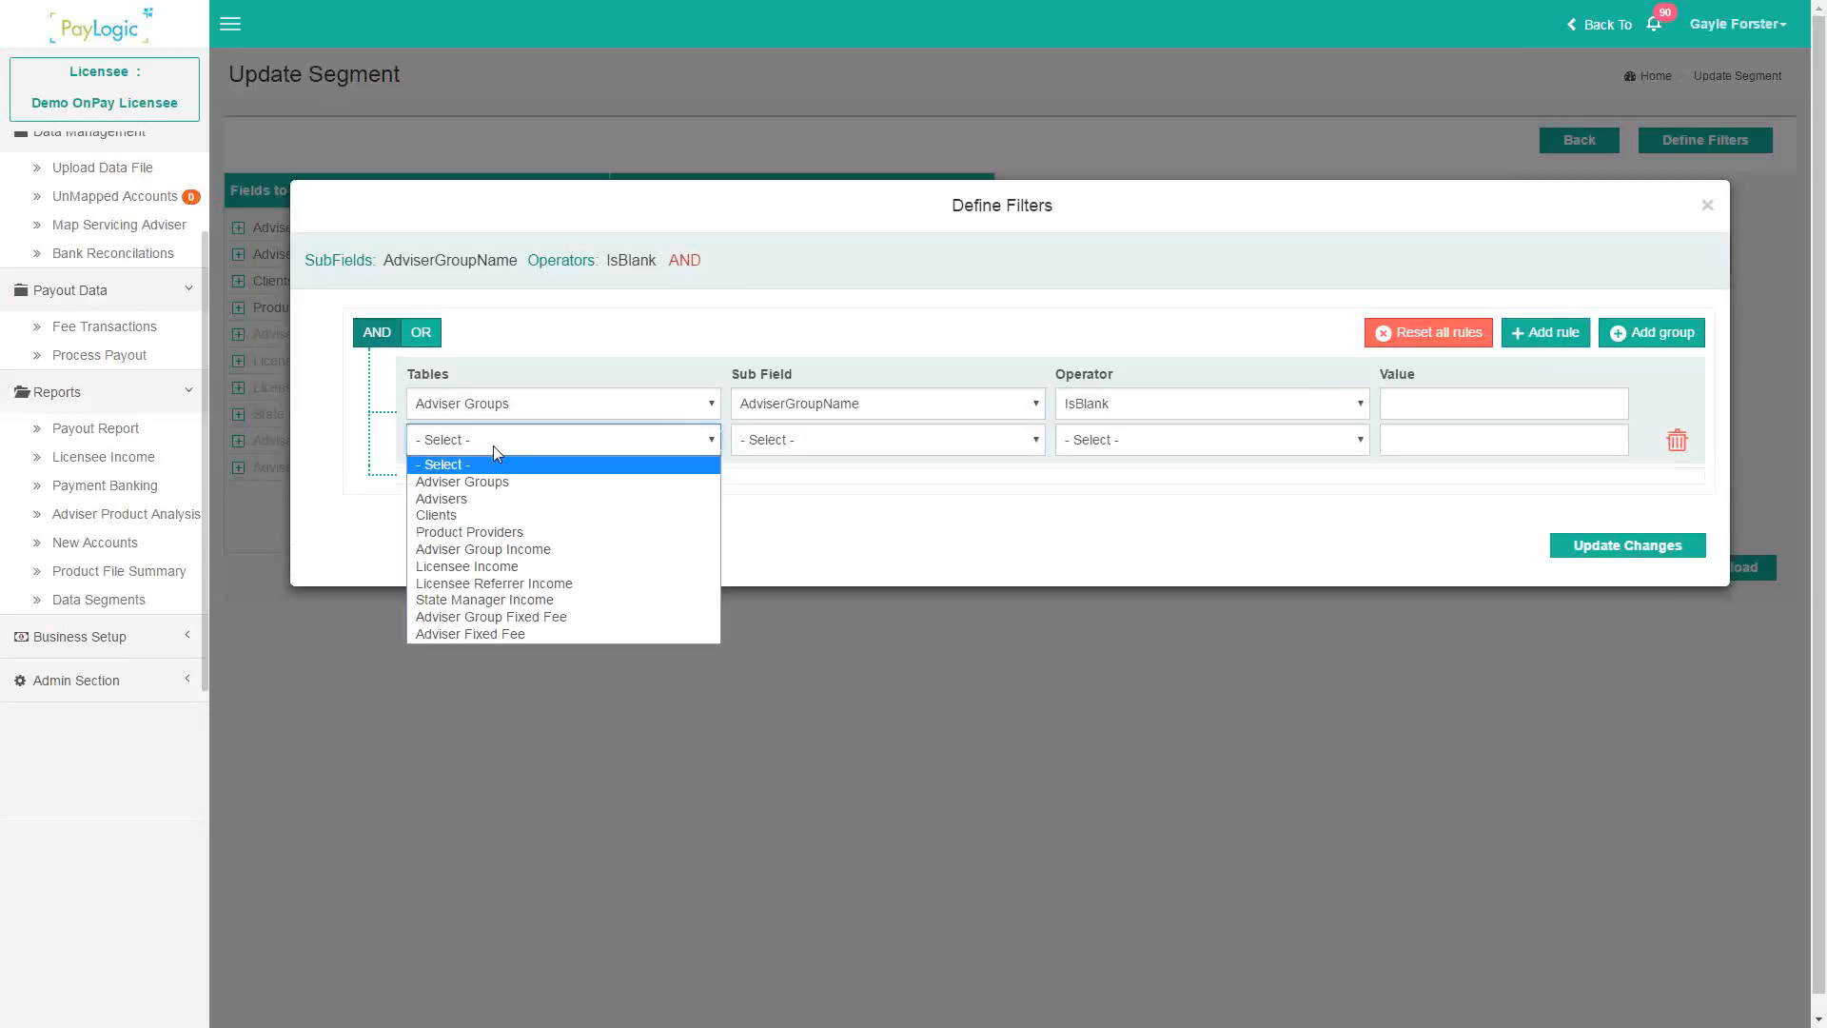
left_click(471, 533)
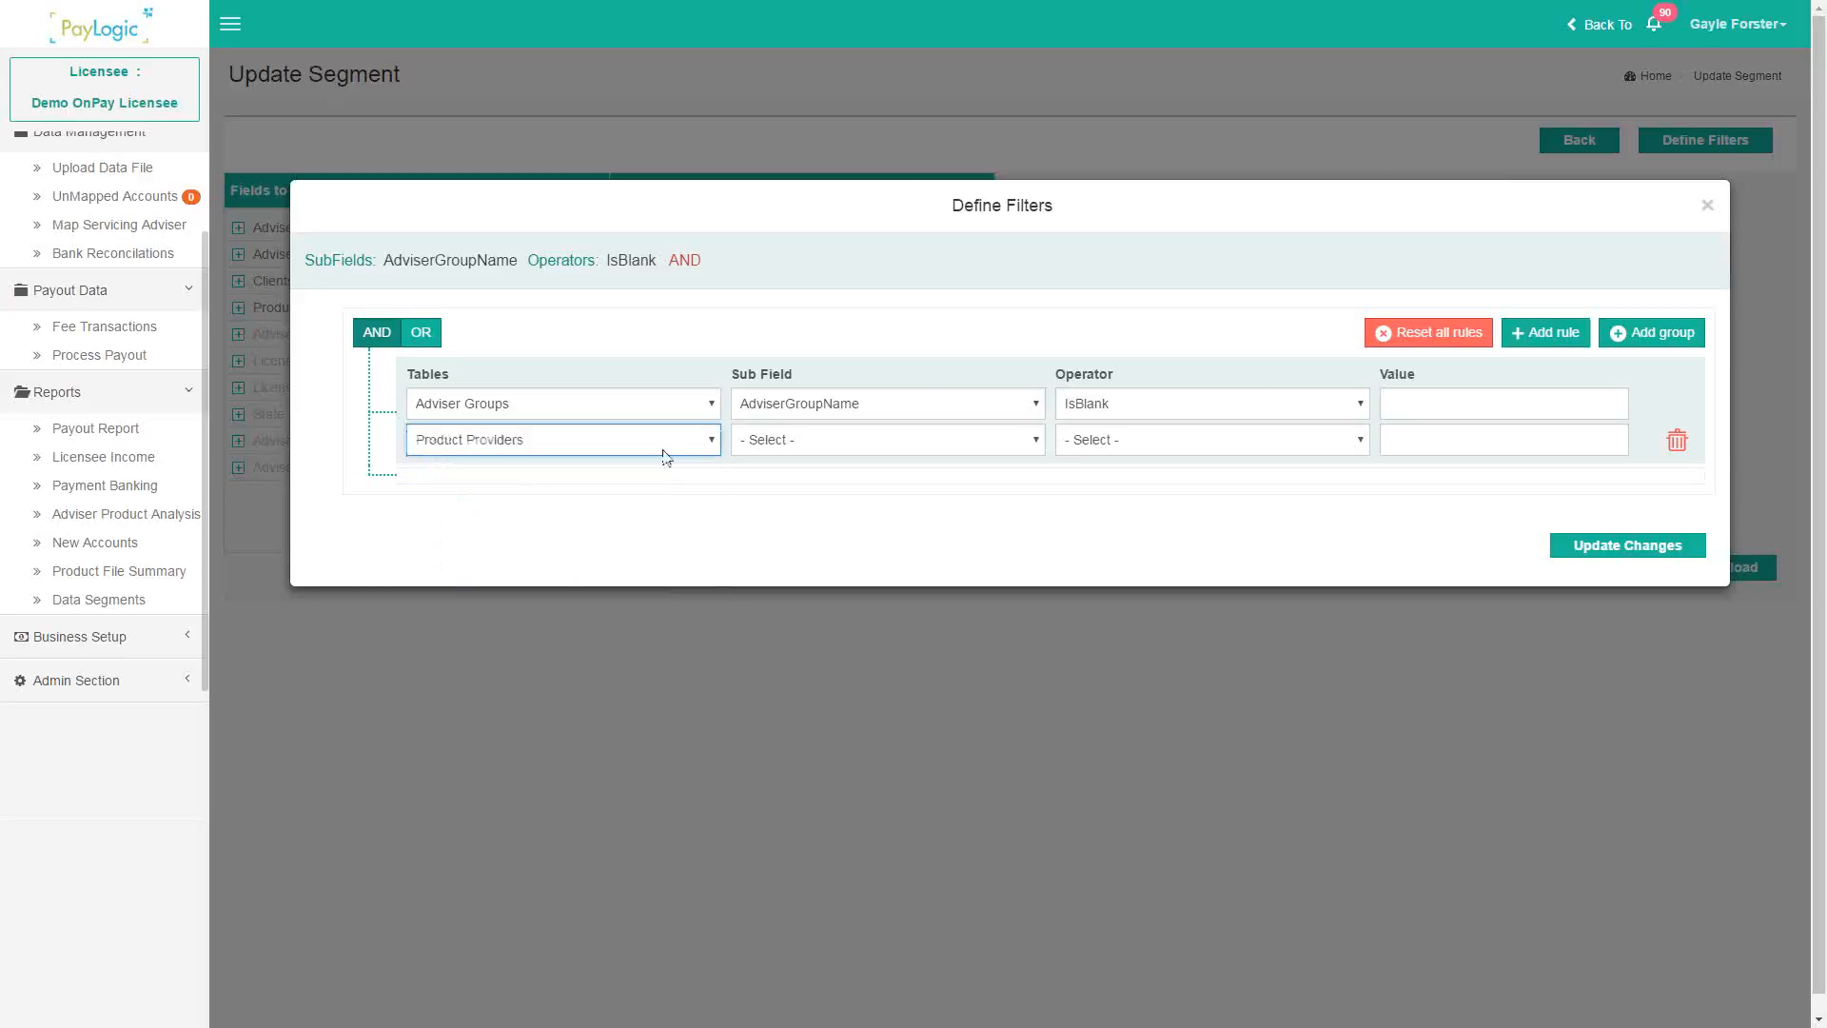
left_click(792, 442)
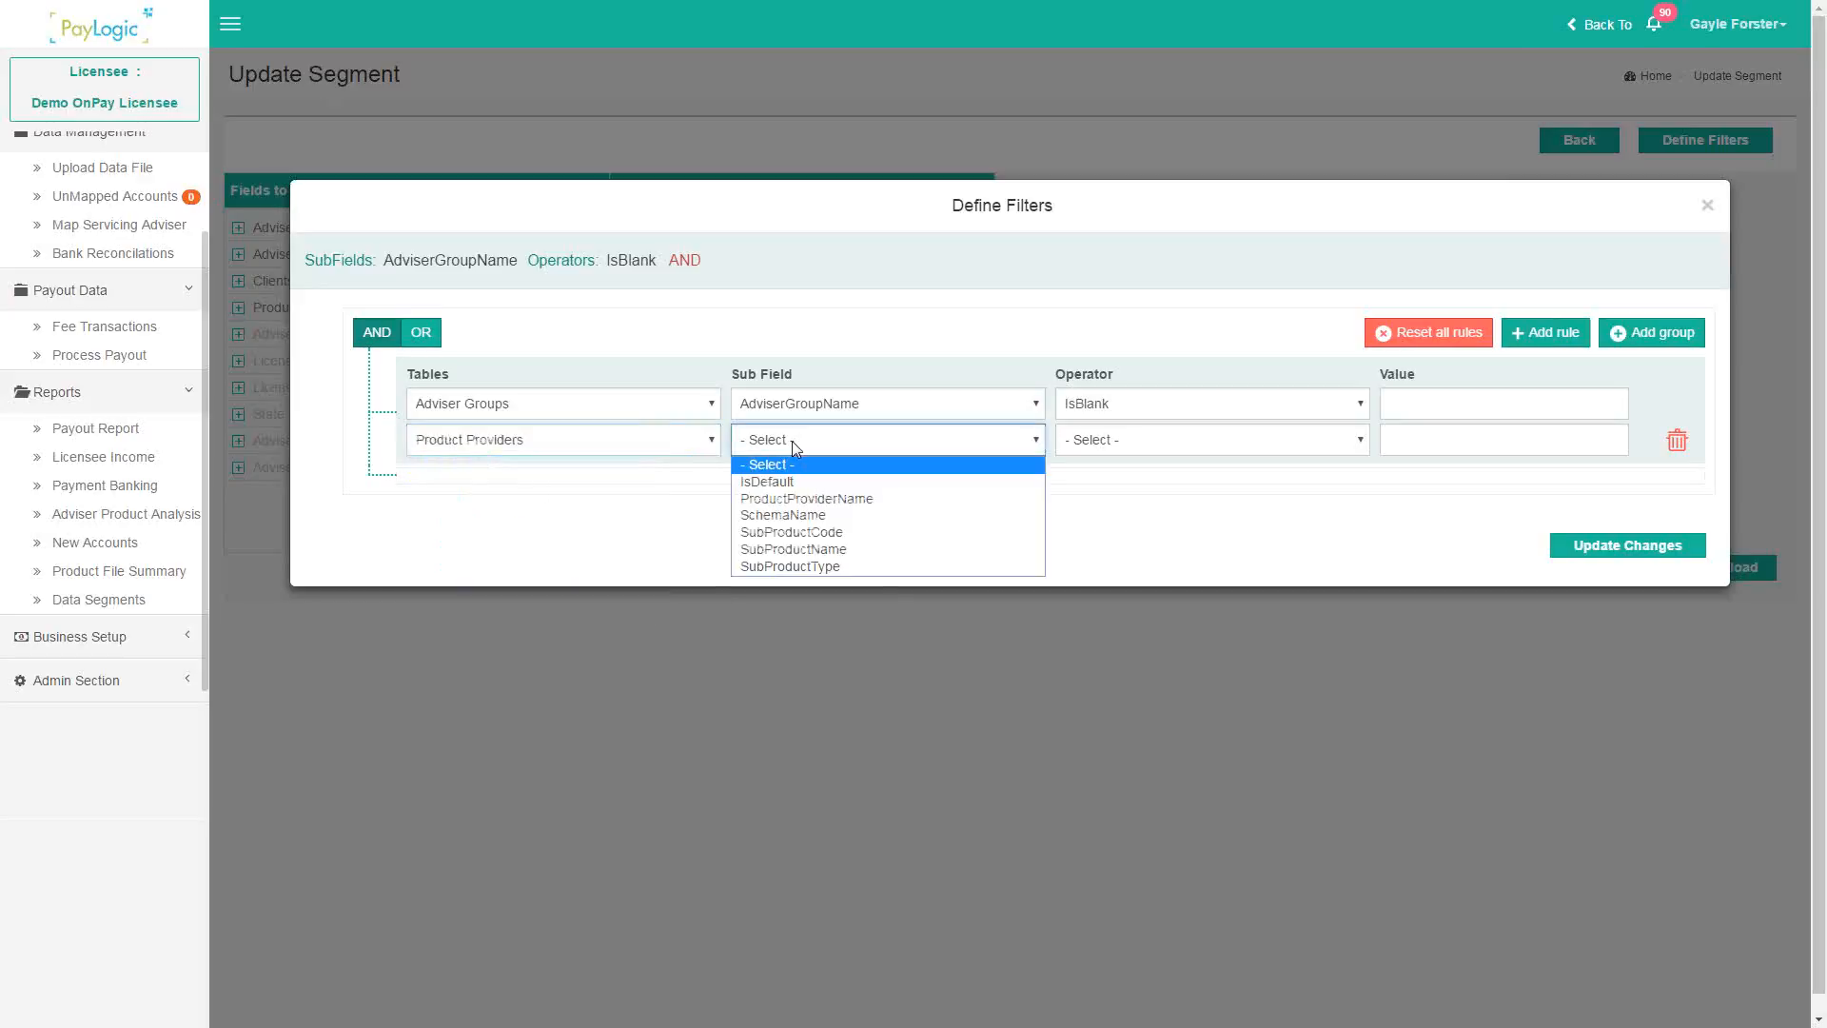
left_click(775, 501)
left_click(1135, 443)
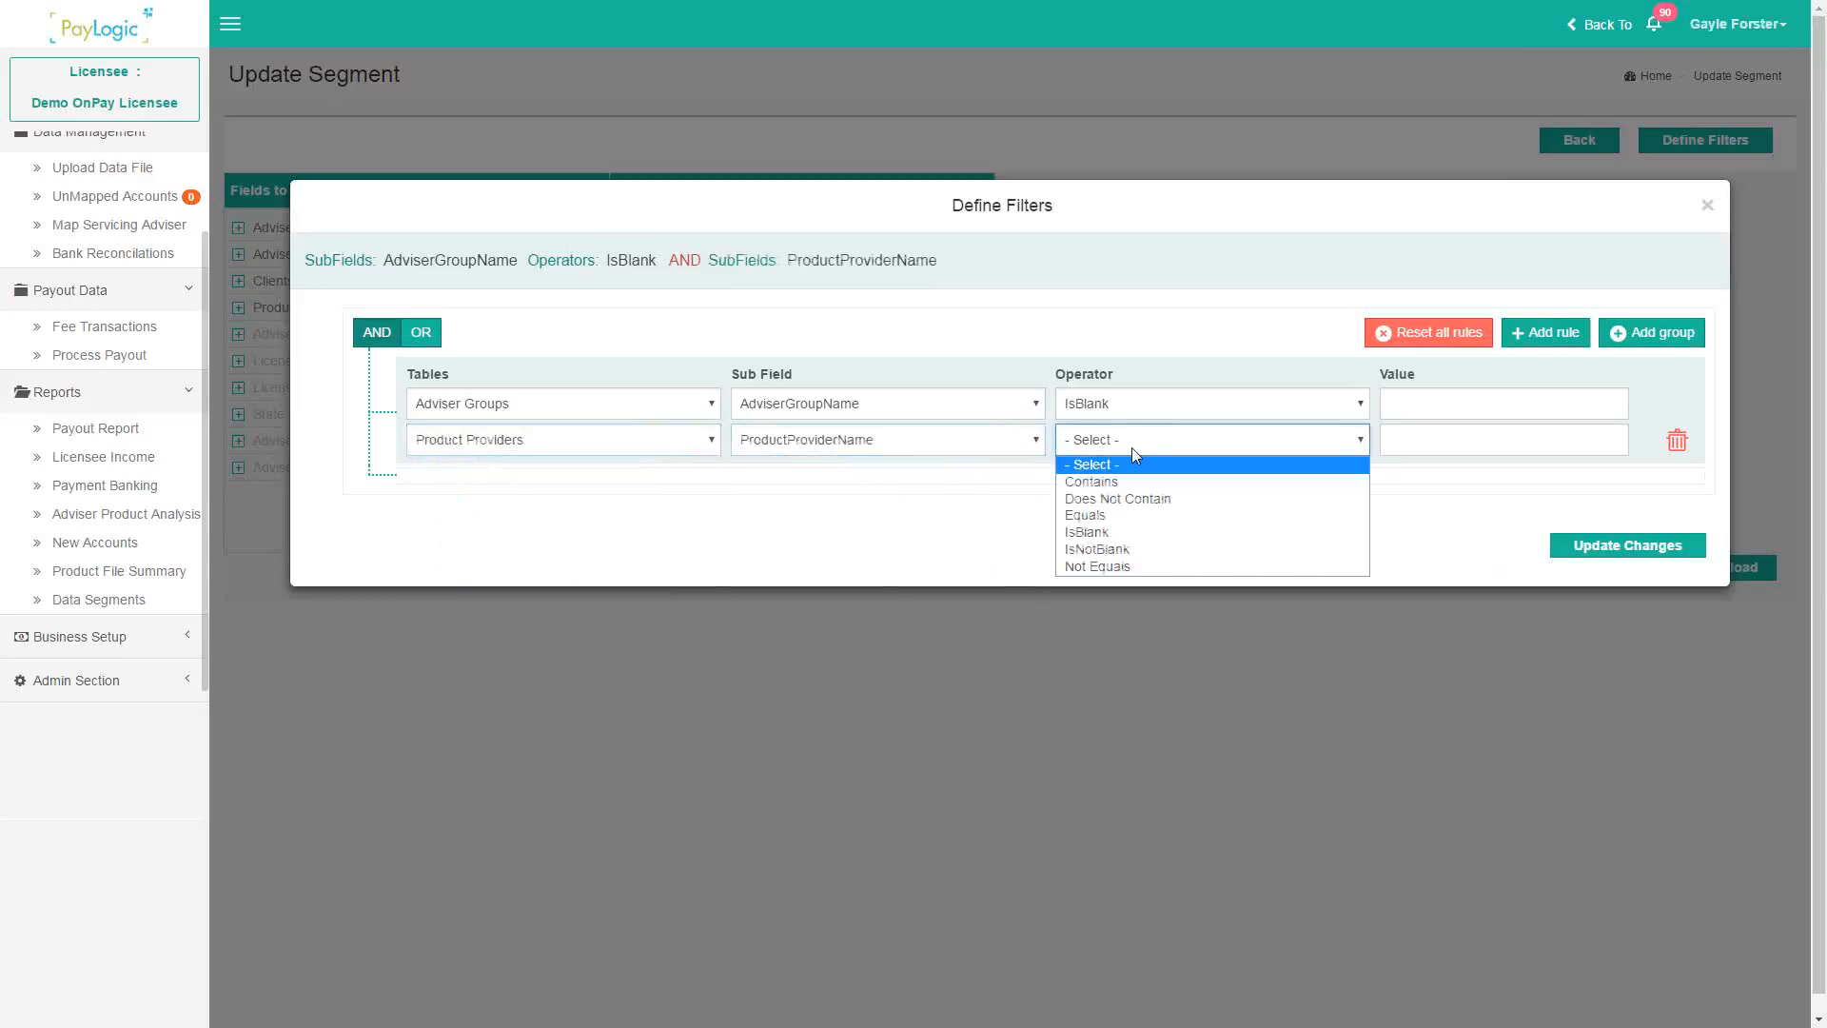
left_click(1123, 482)
type("AIA")
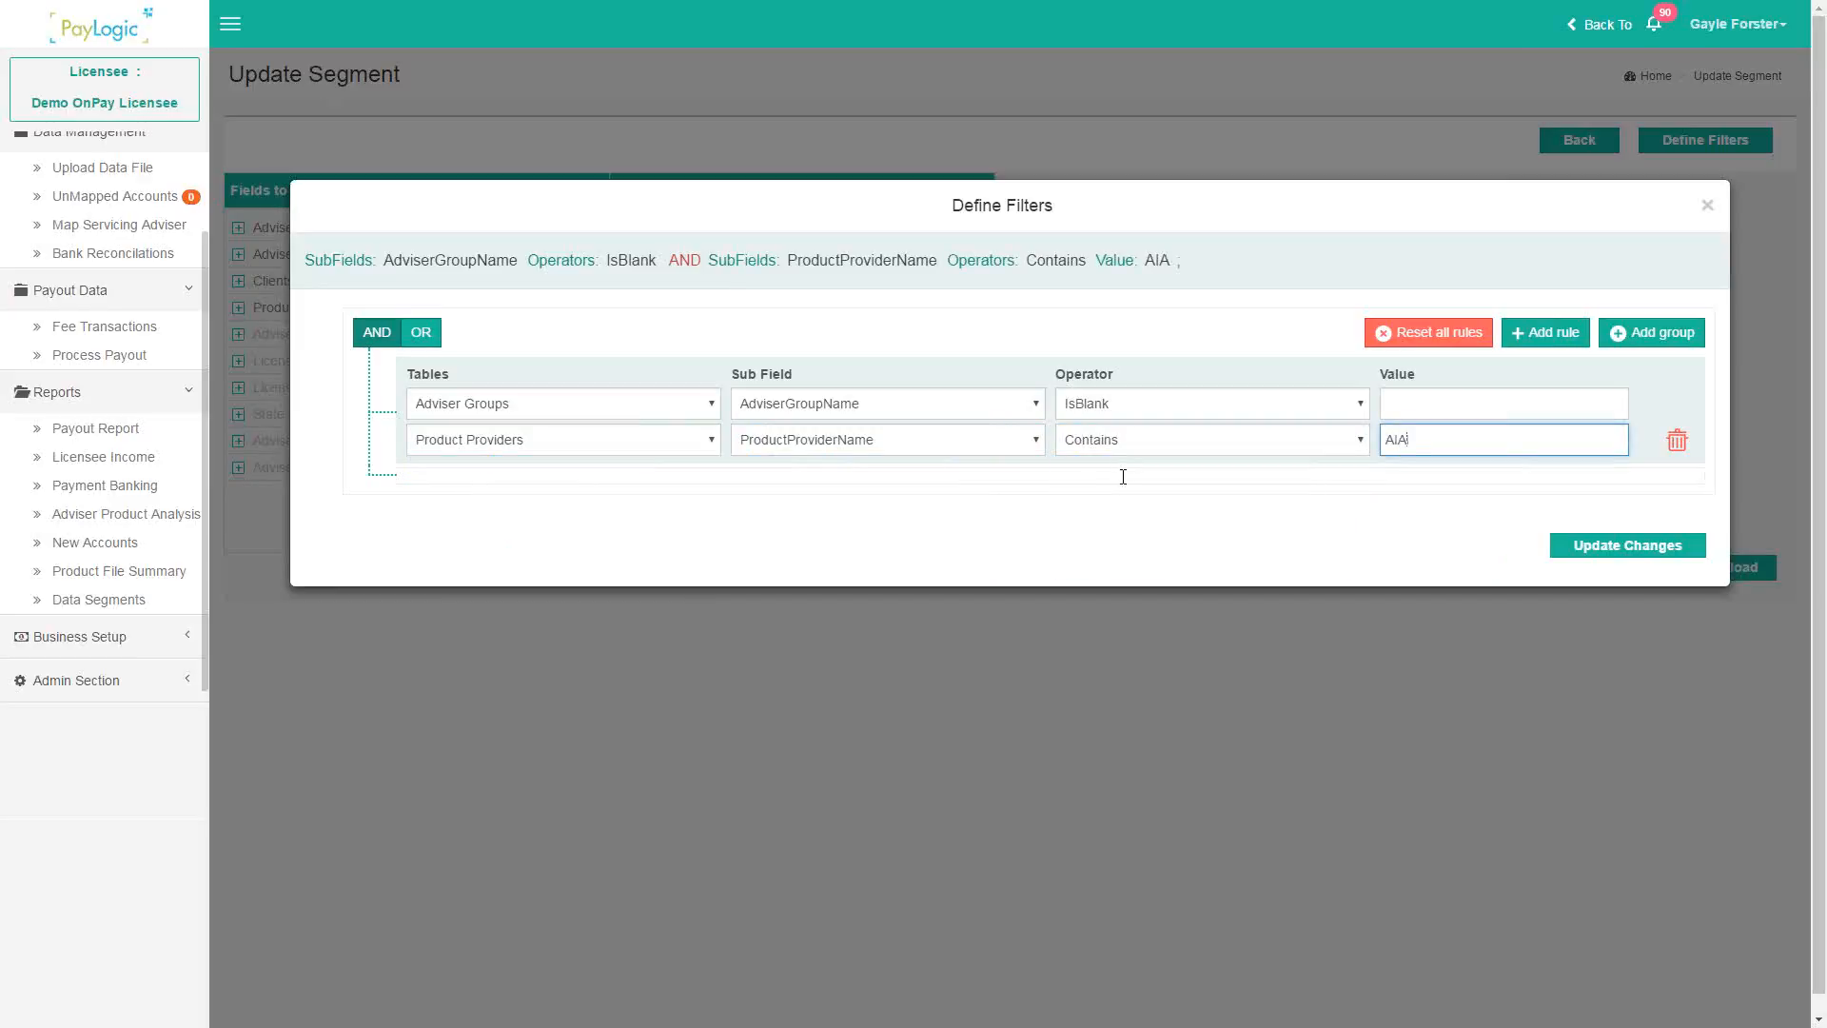
left_click(1604, 545)
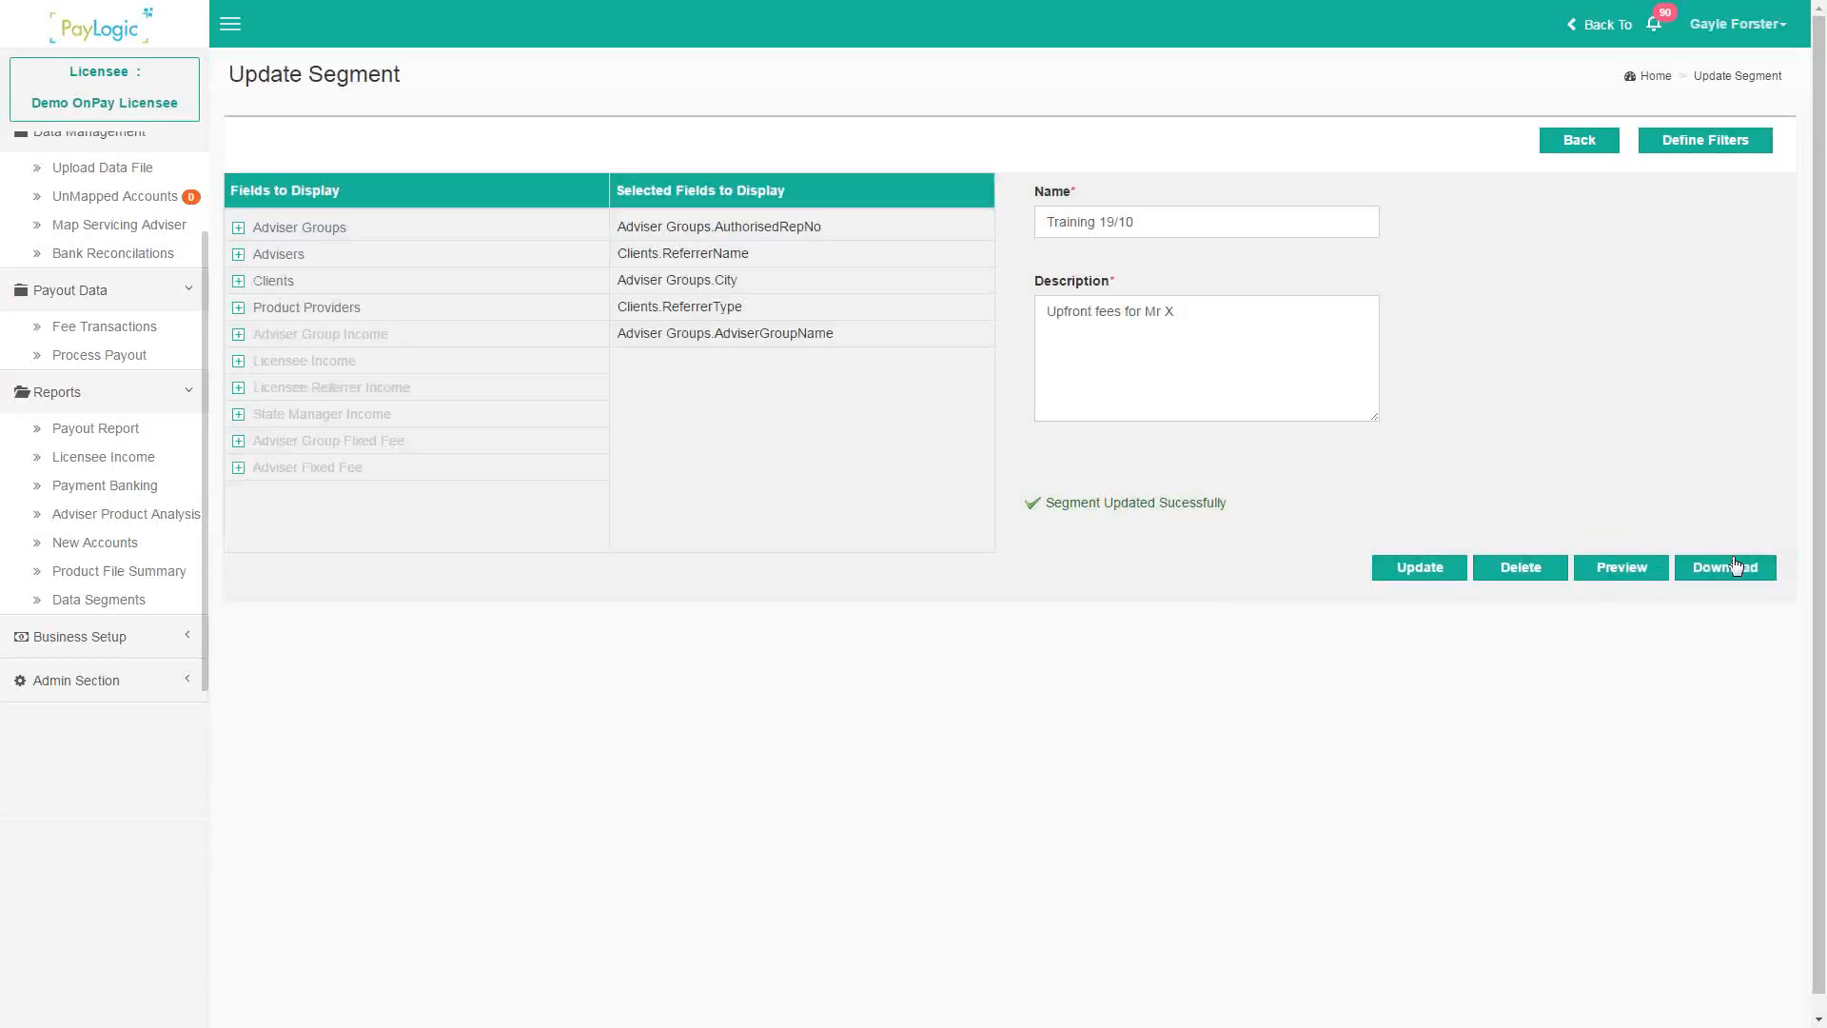
- Preview the updated segment and reopen its filter definition to review the rules
left_click(1626, 569)
left_click_drag(1139, 505, 1021, 505)
left_click(1159, 512)
left_click(1704, 143)
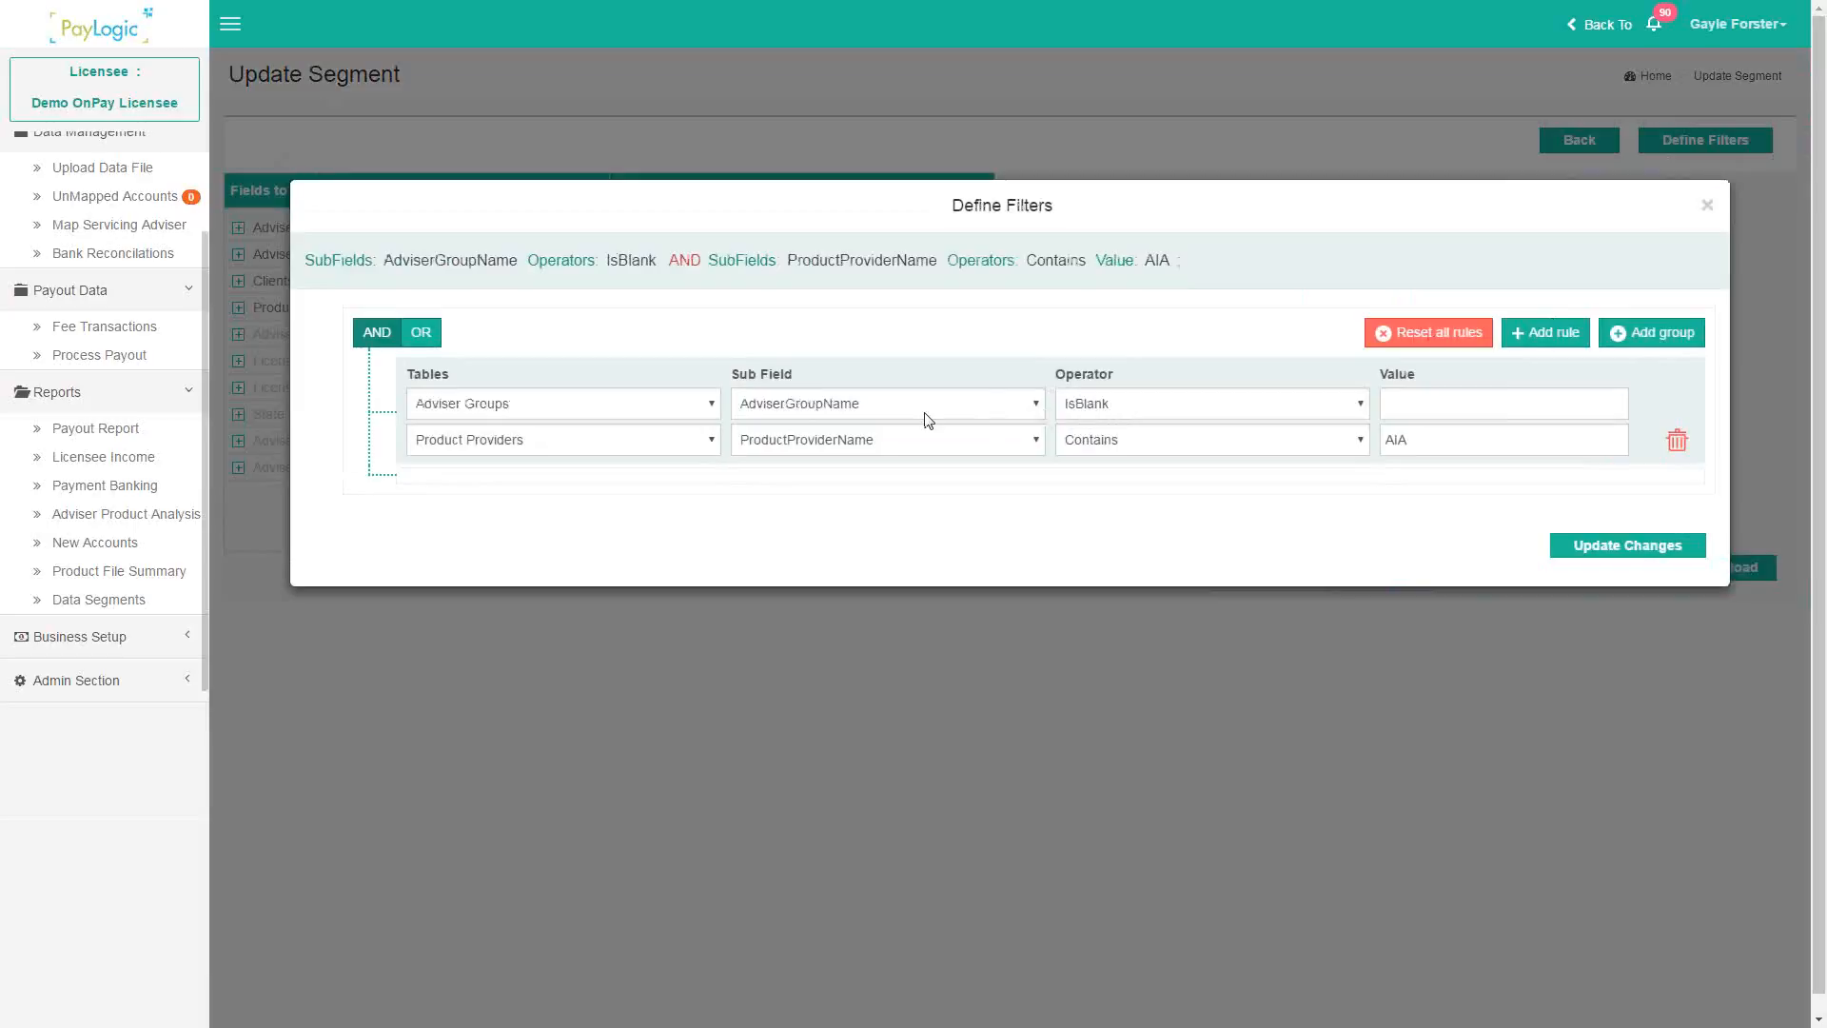
- Set the AdviserGroupName rule to Contains Demo, apply the filter changes with the AND condition, and preview the segment
left_click(1106, 415)
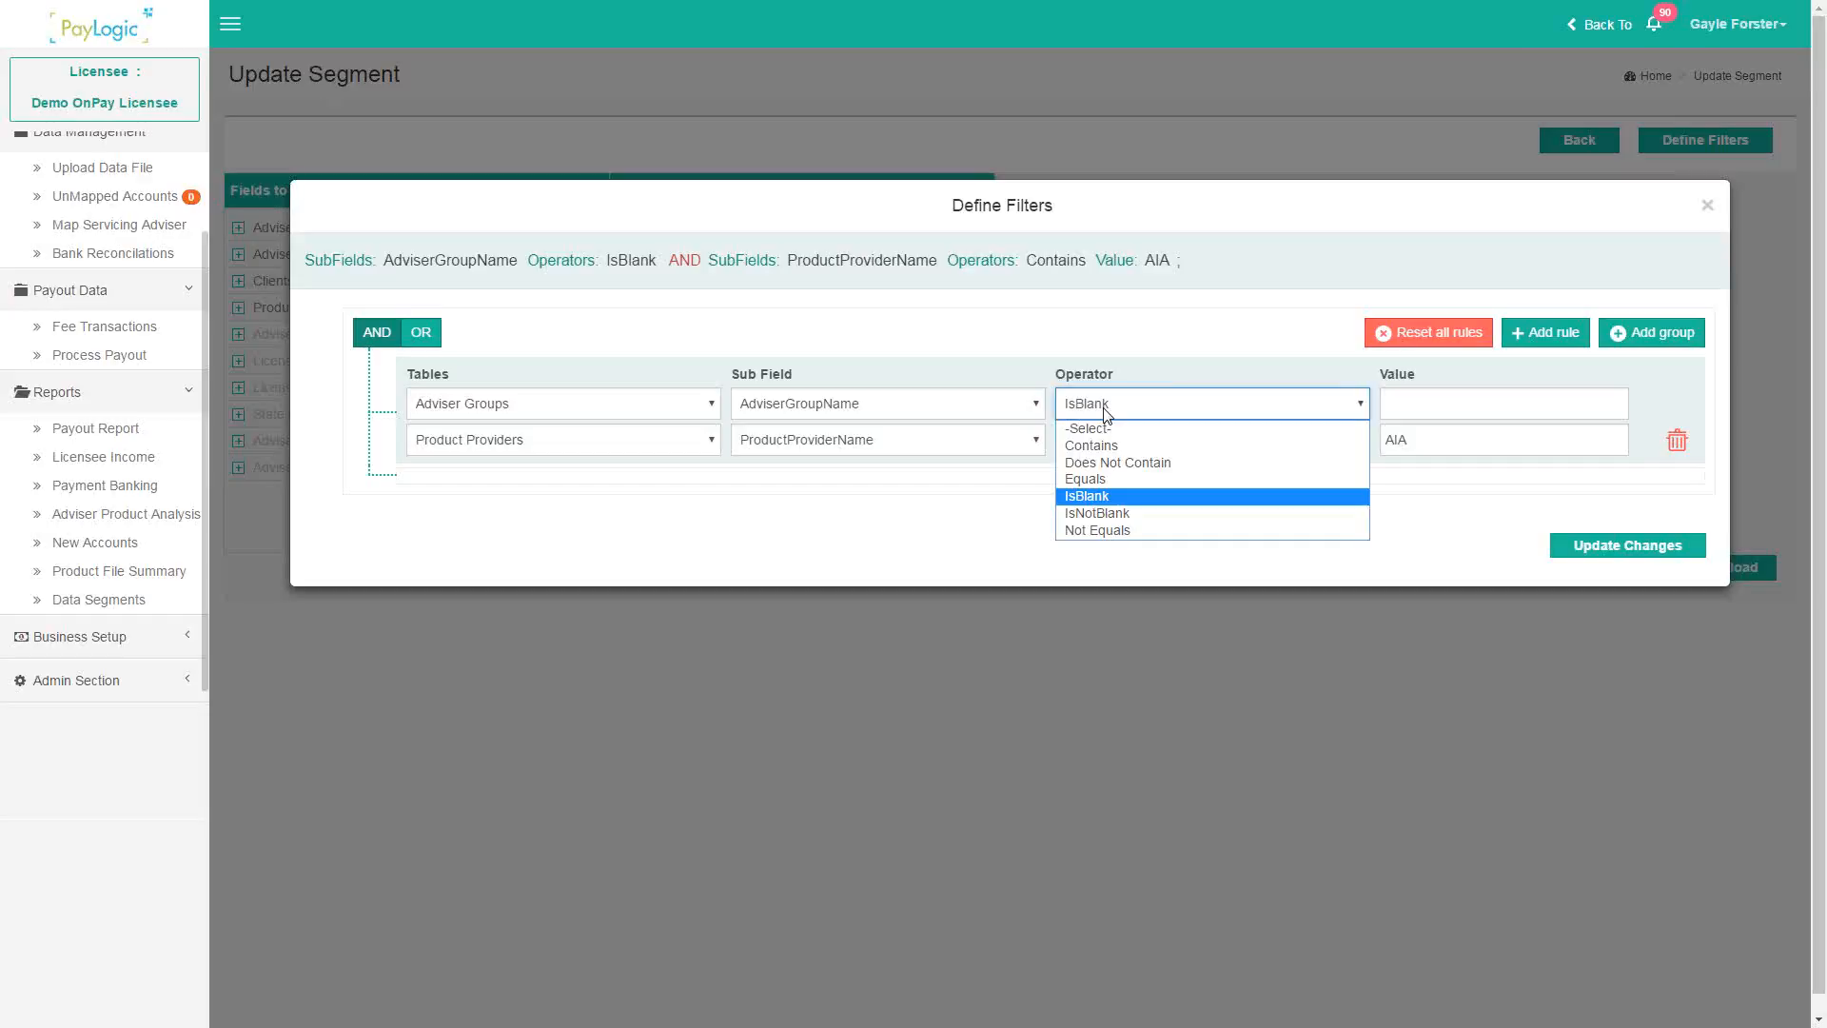
left_click(1104, 445)
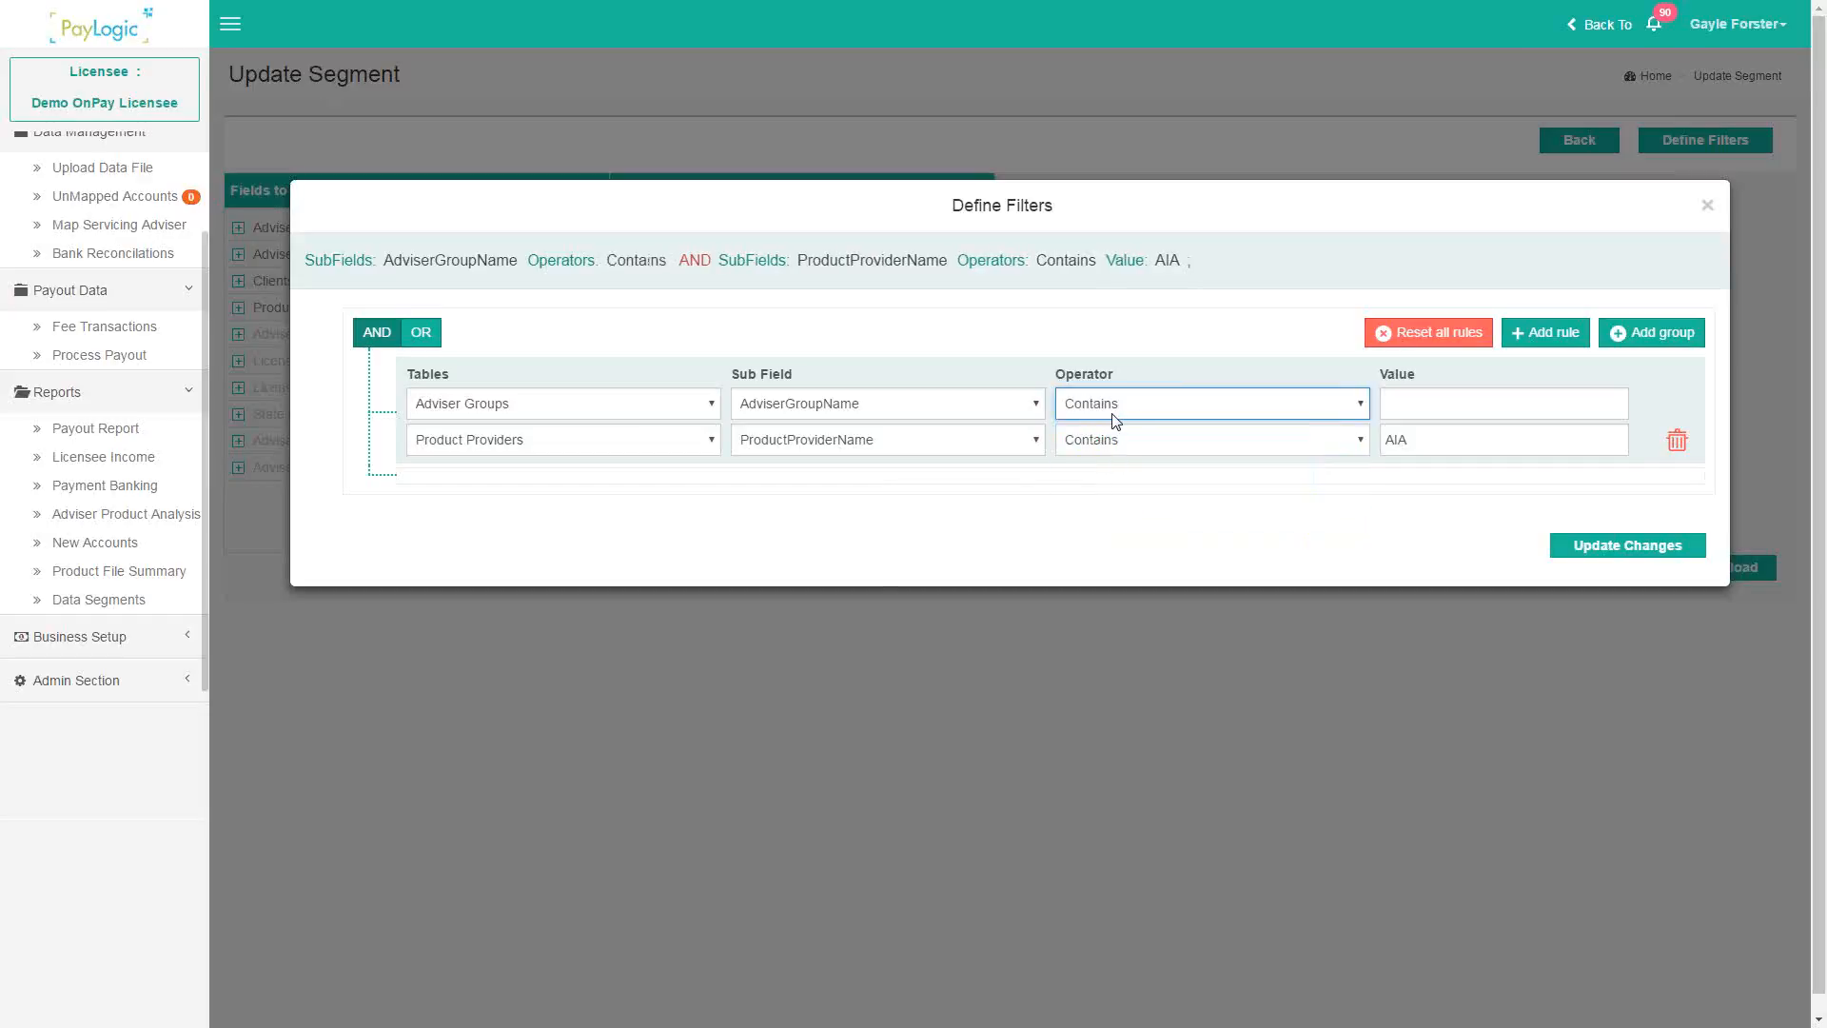
left_click(1414, 403)
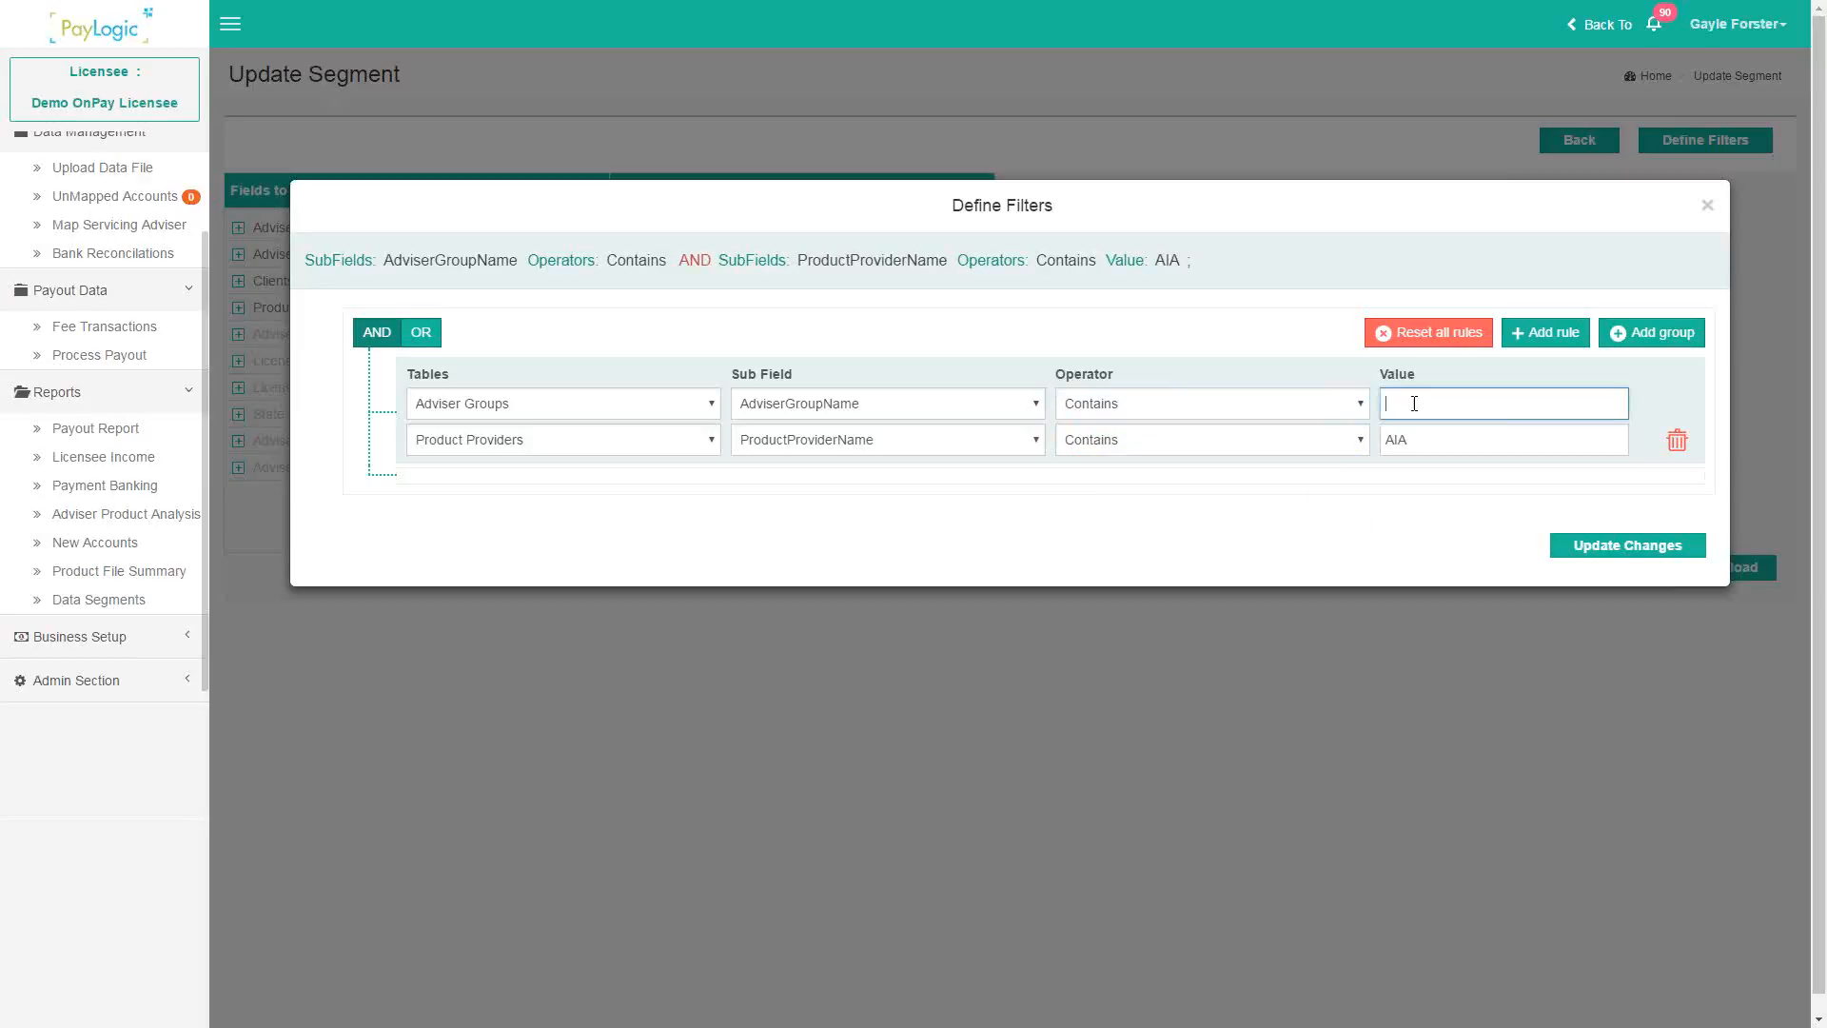
type("Demo")
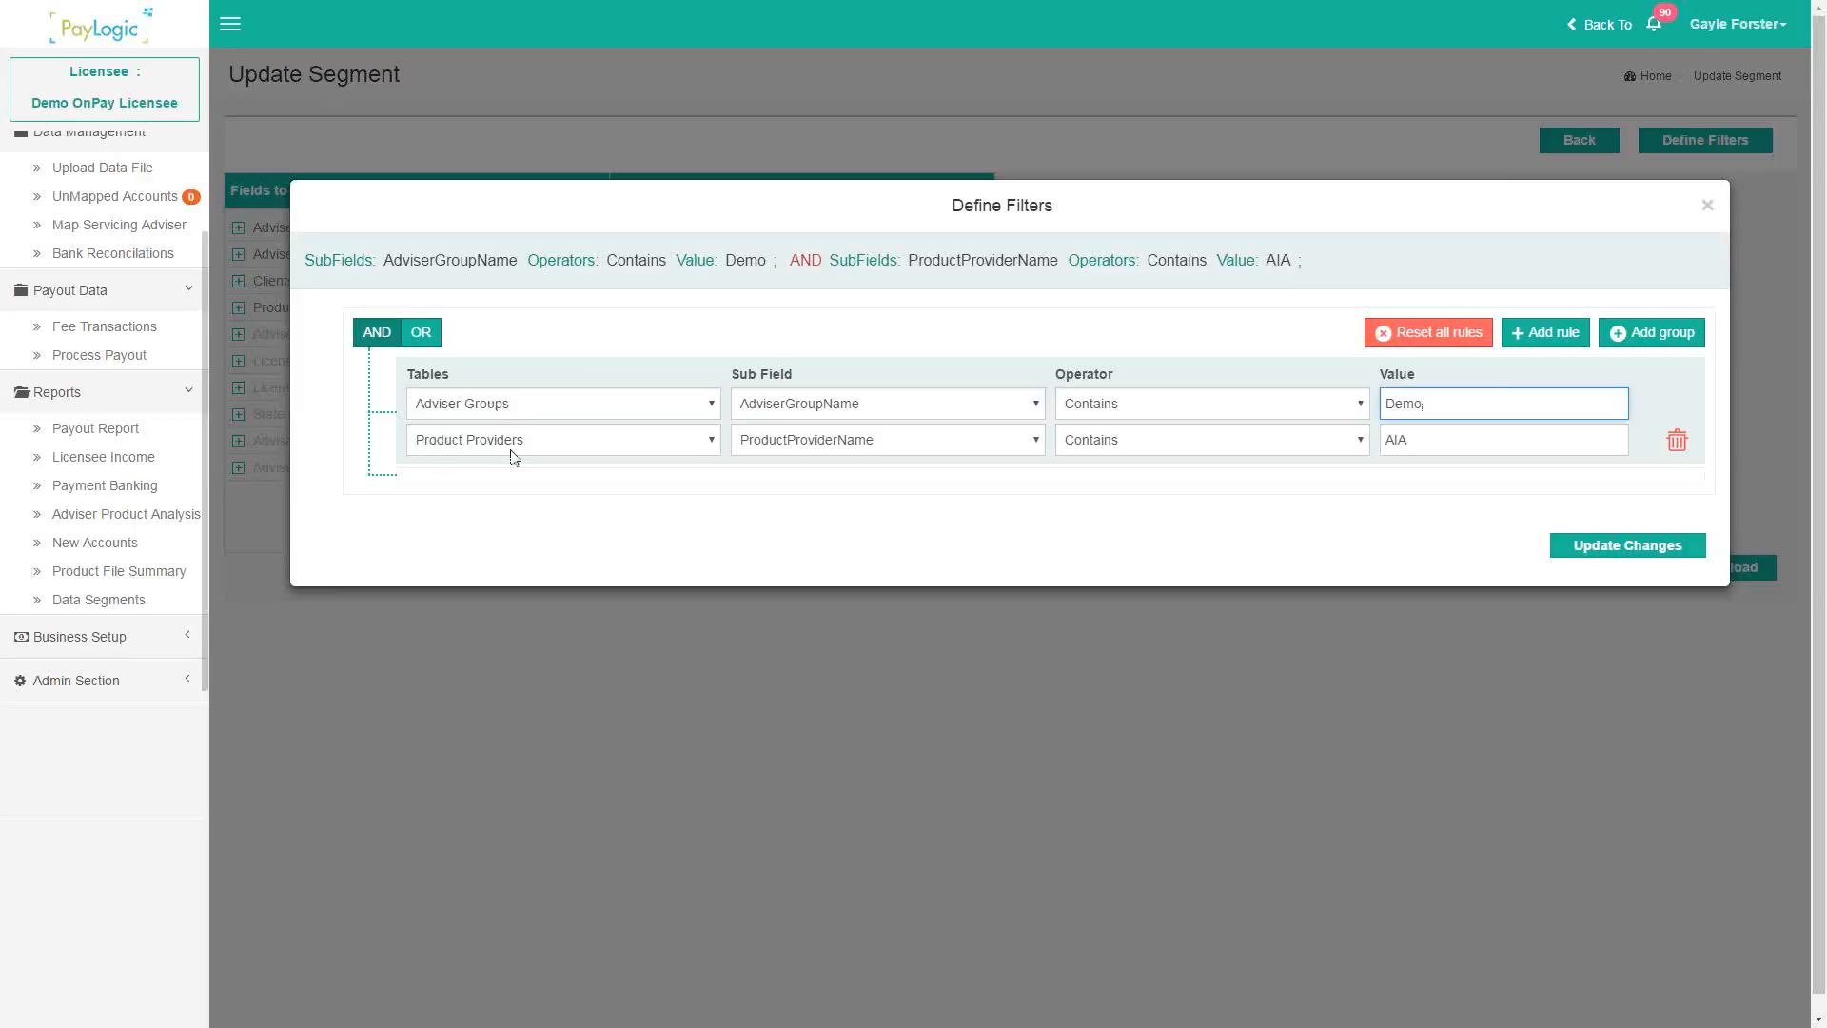
left_click(385, 343)
left_click(421, 334)
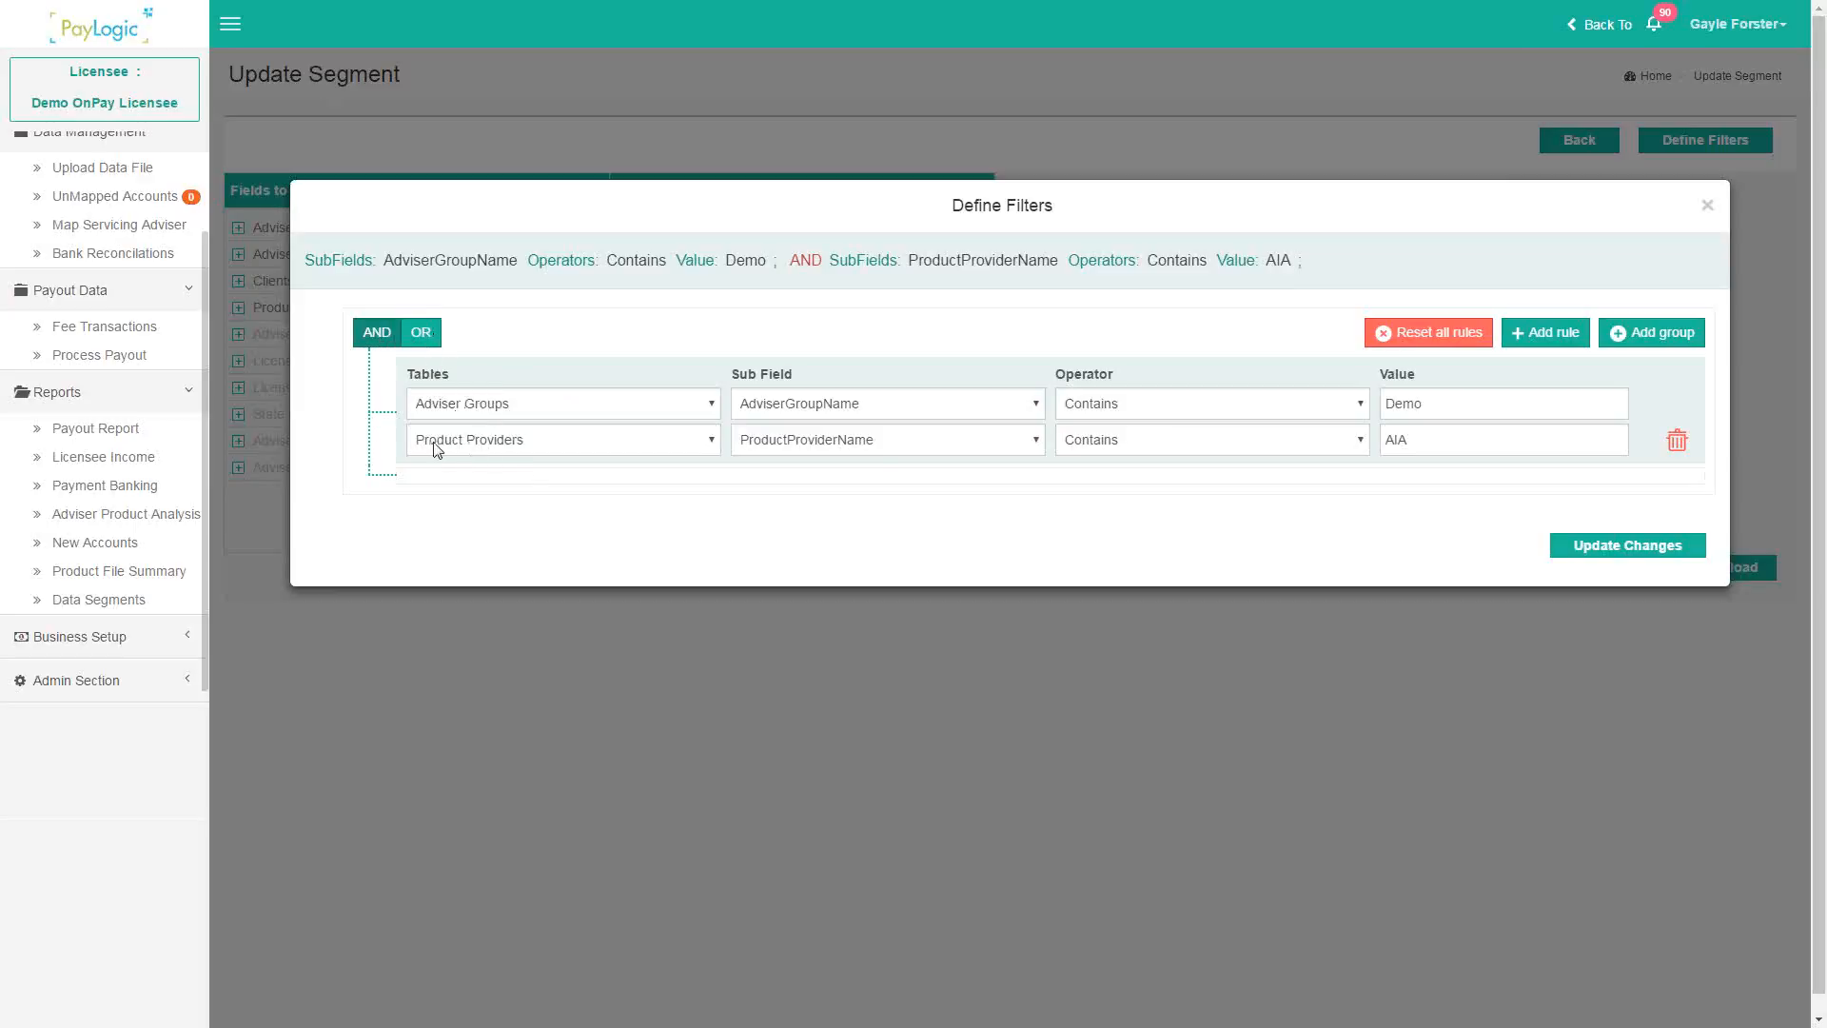
left_click(1630, 551)
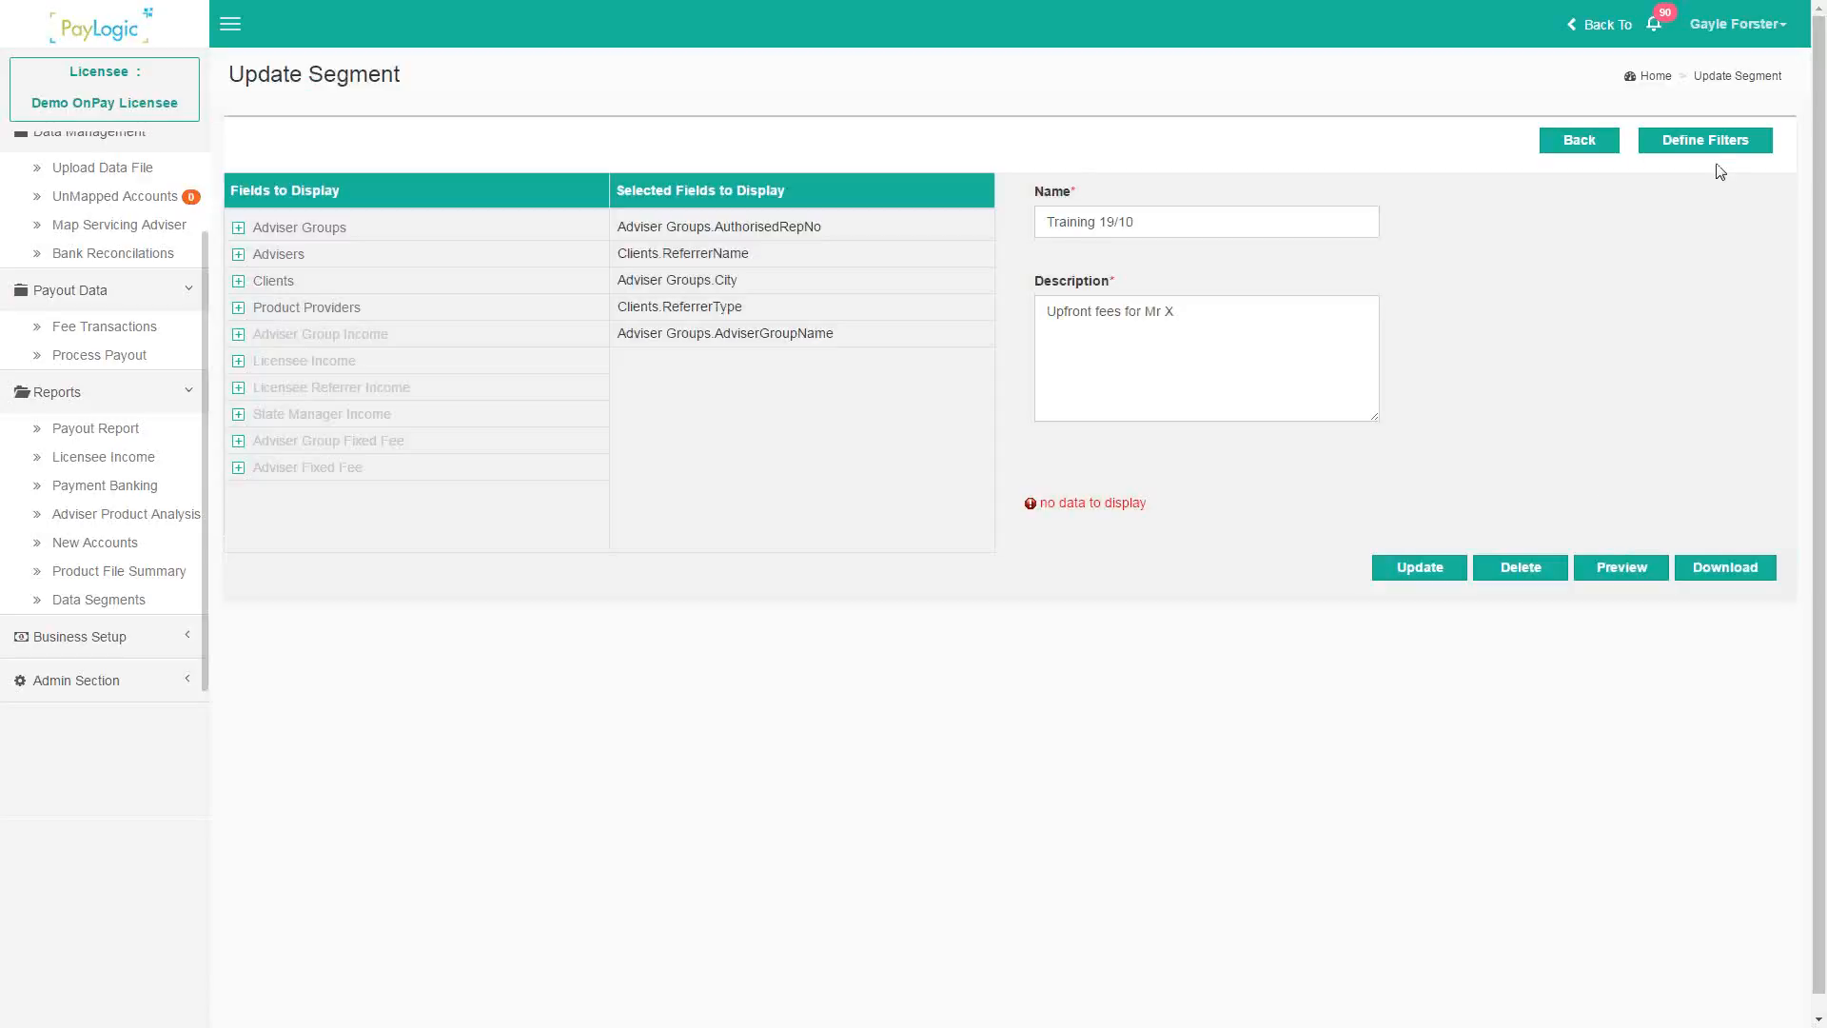
left_click(1619, 575)
left_click_drag(1171, 510, 1046, 508)
- Remove the Product Providers rule from the filter, update the segment, and preview it
left_click(1709, 143)
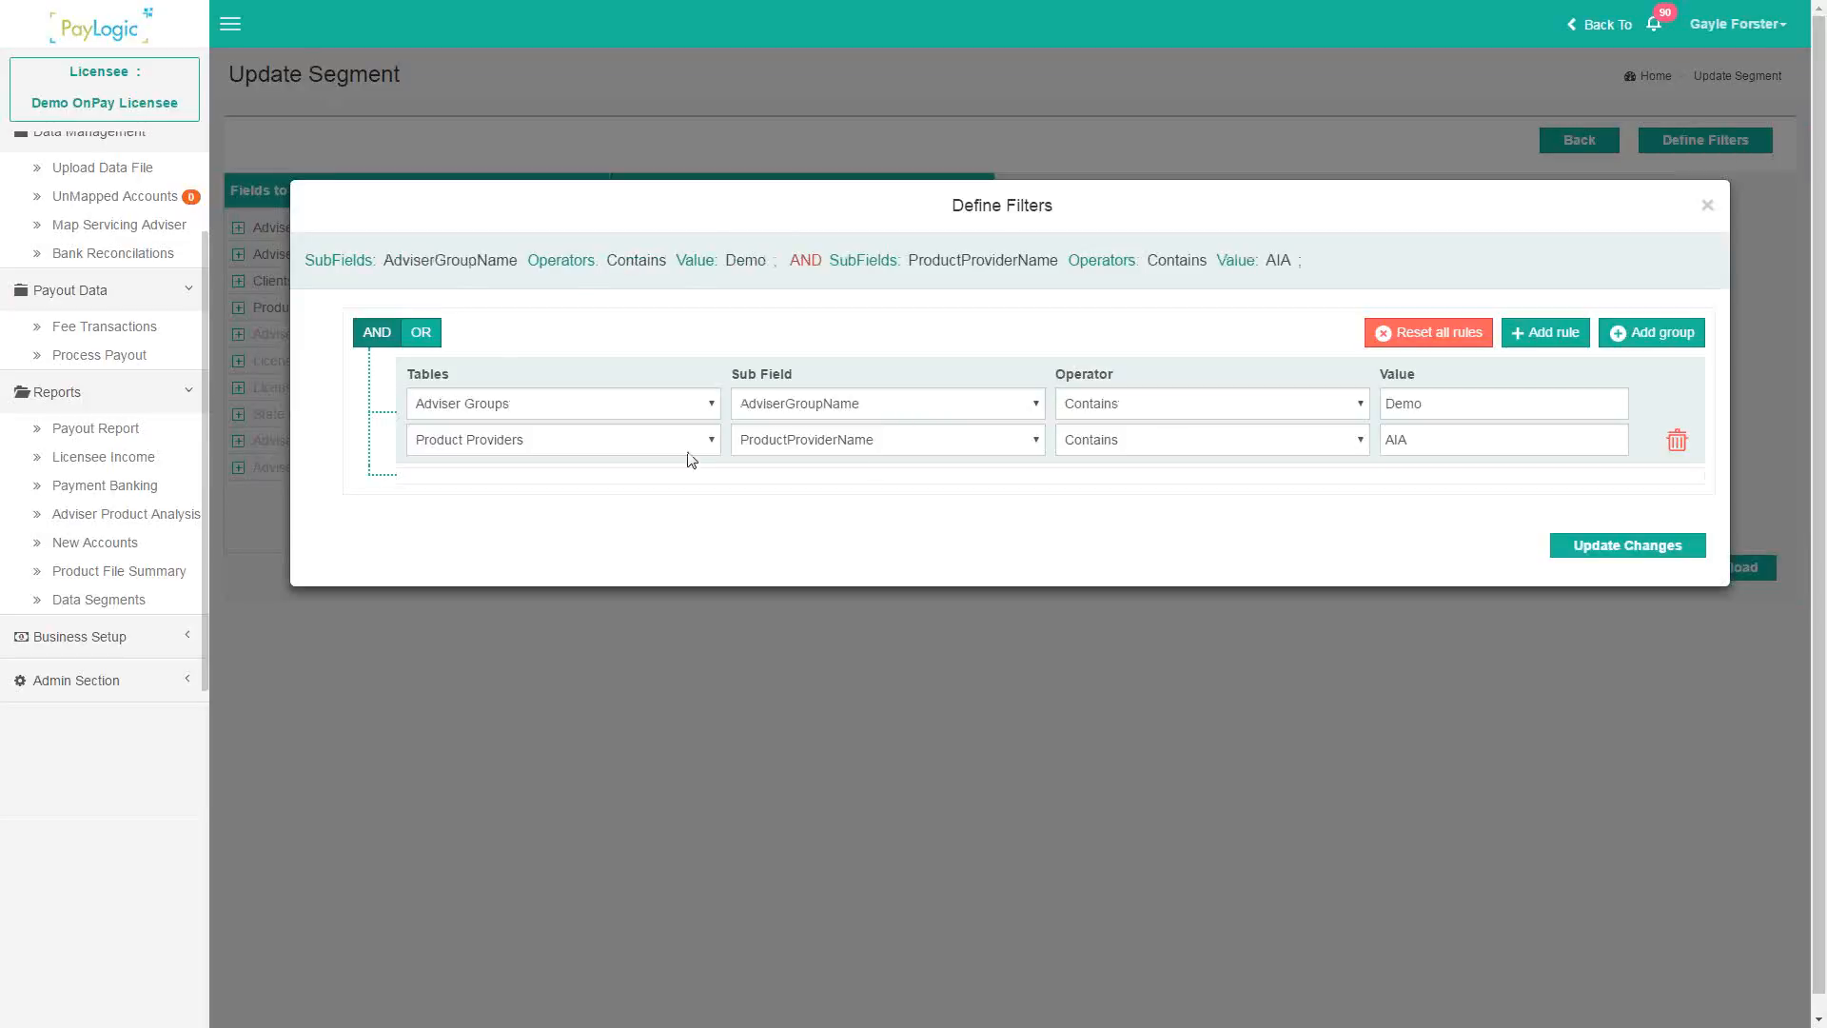
left_click(1677, 440)
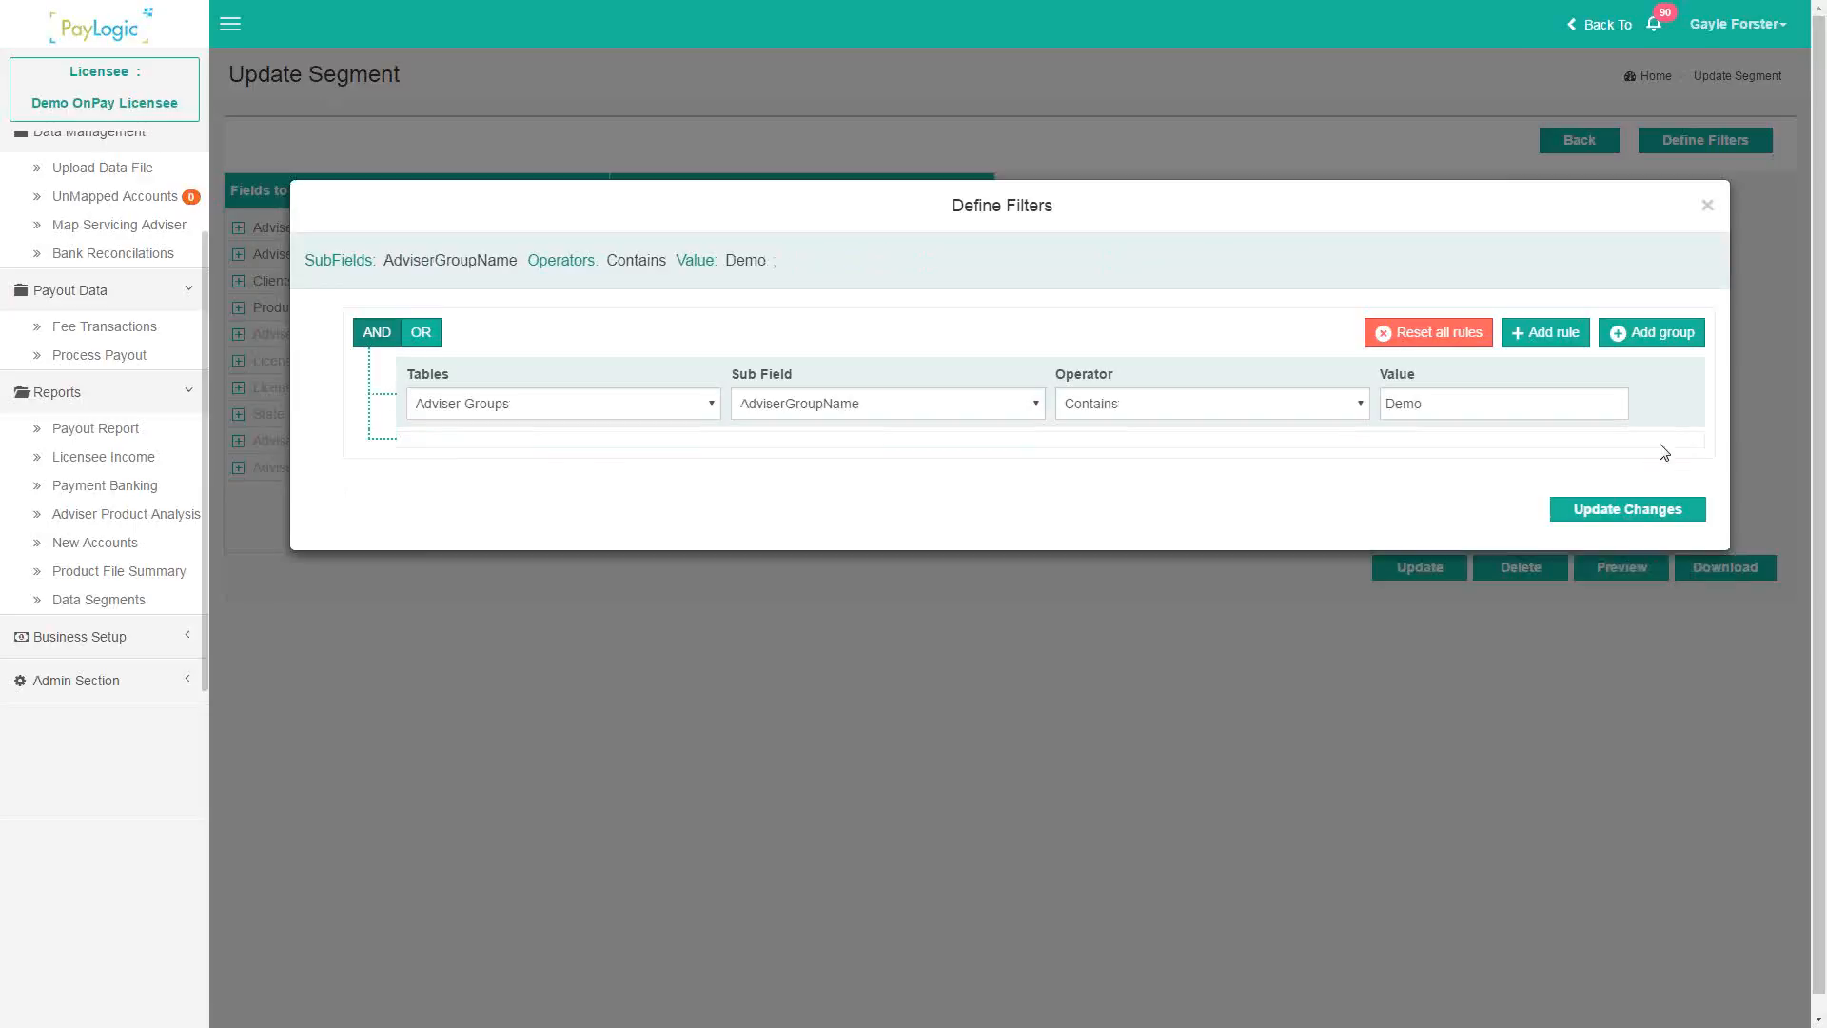
left_click(1615, 514)
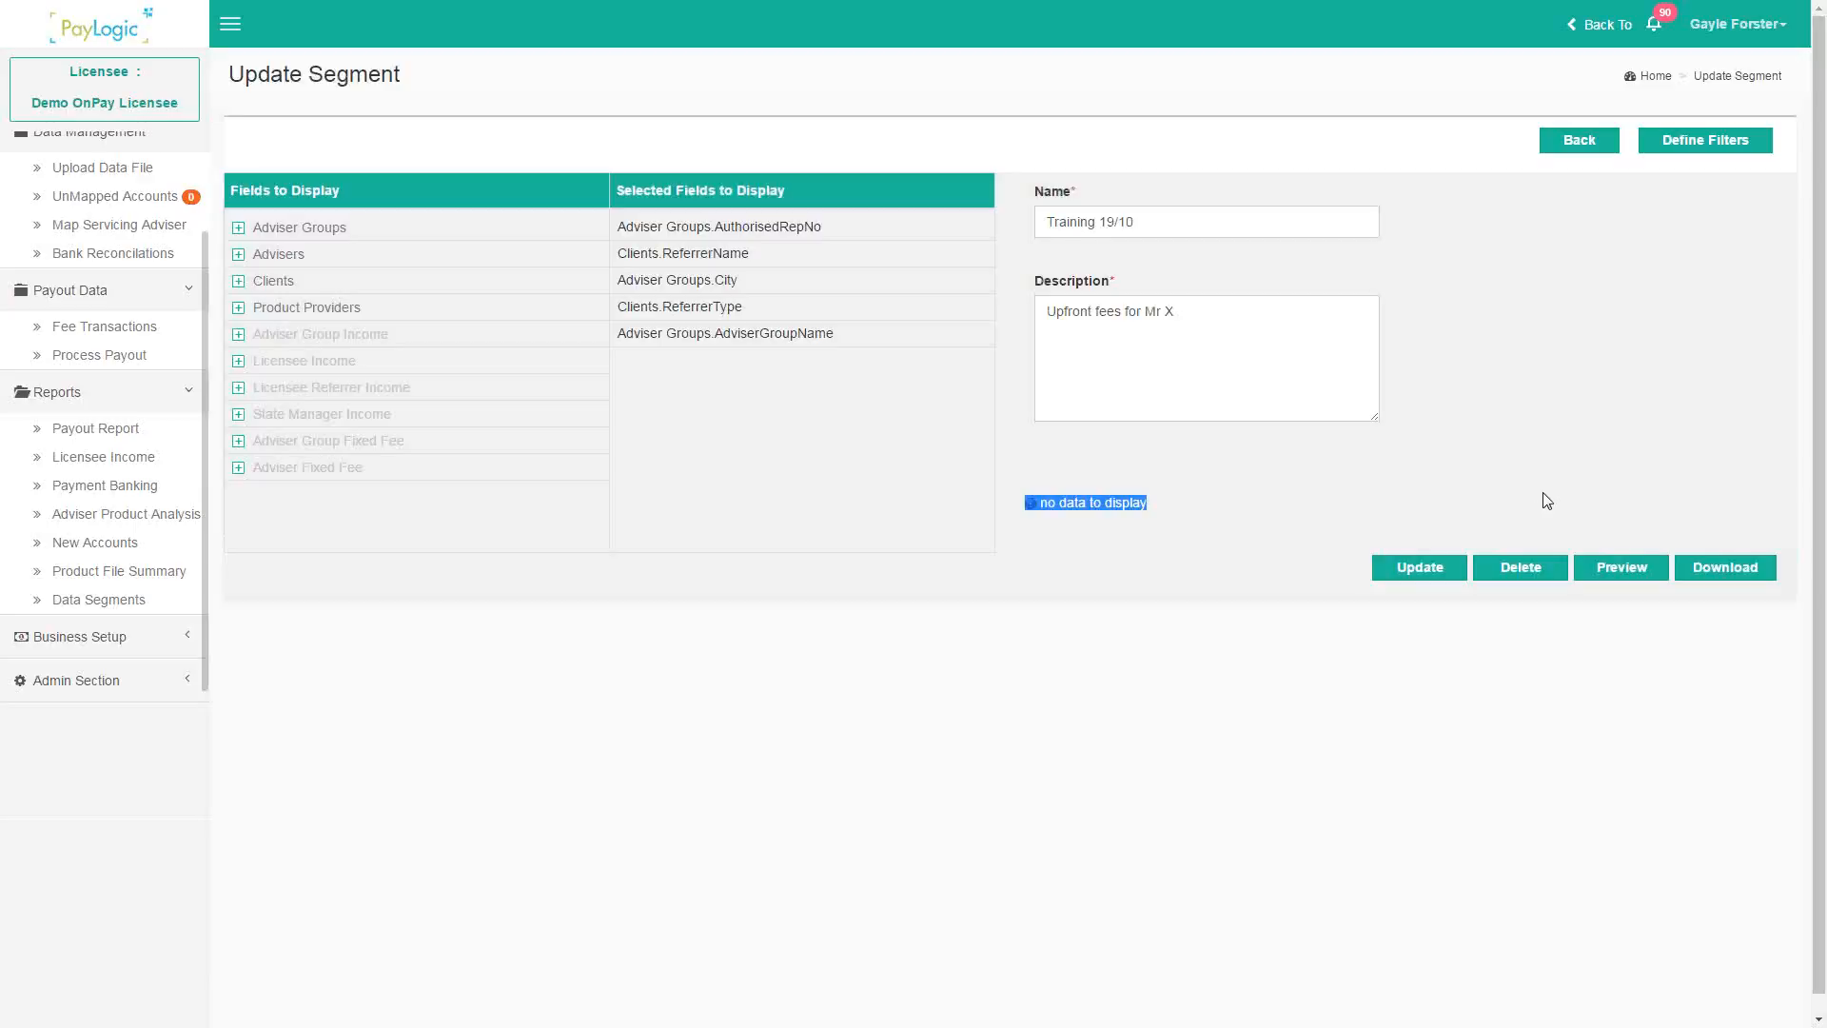
left_click(1418, 569)
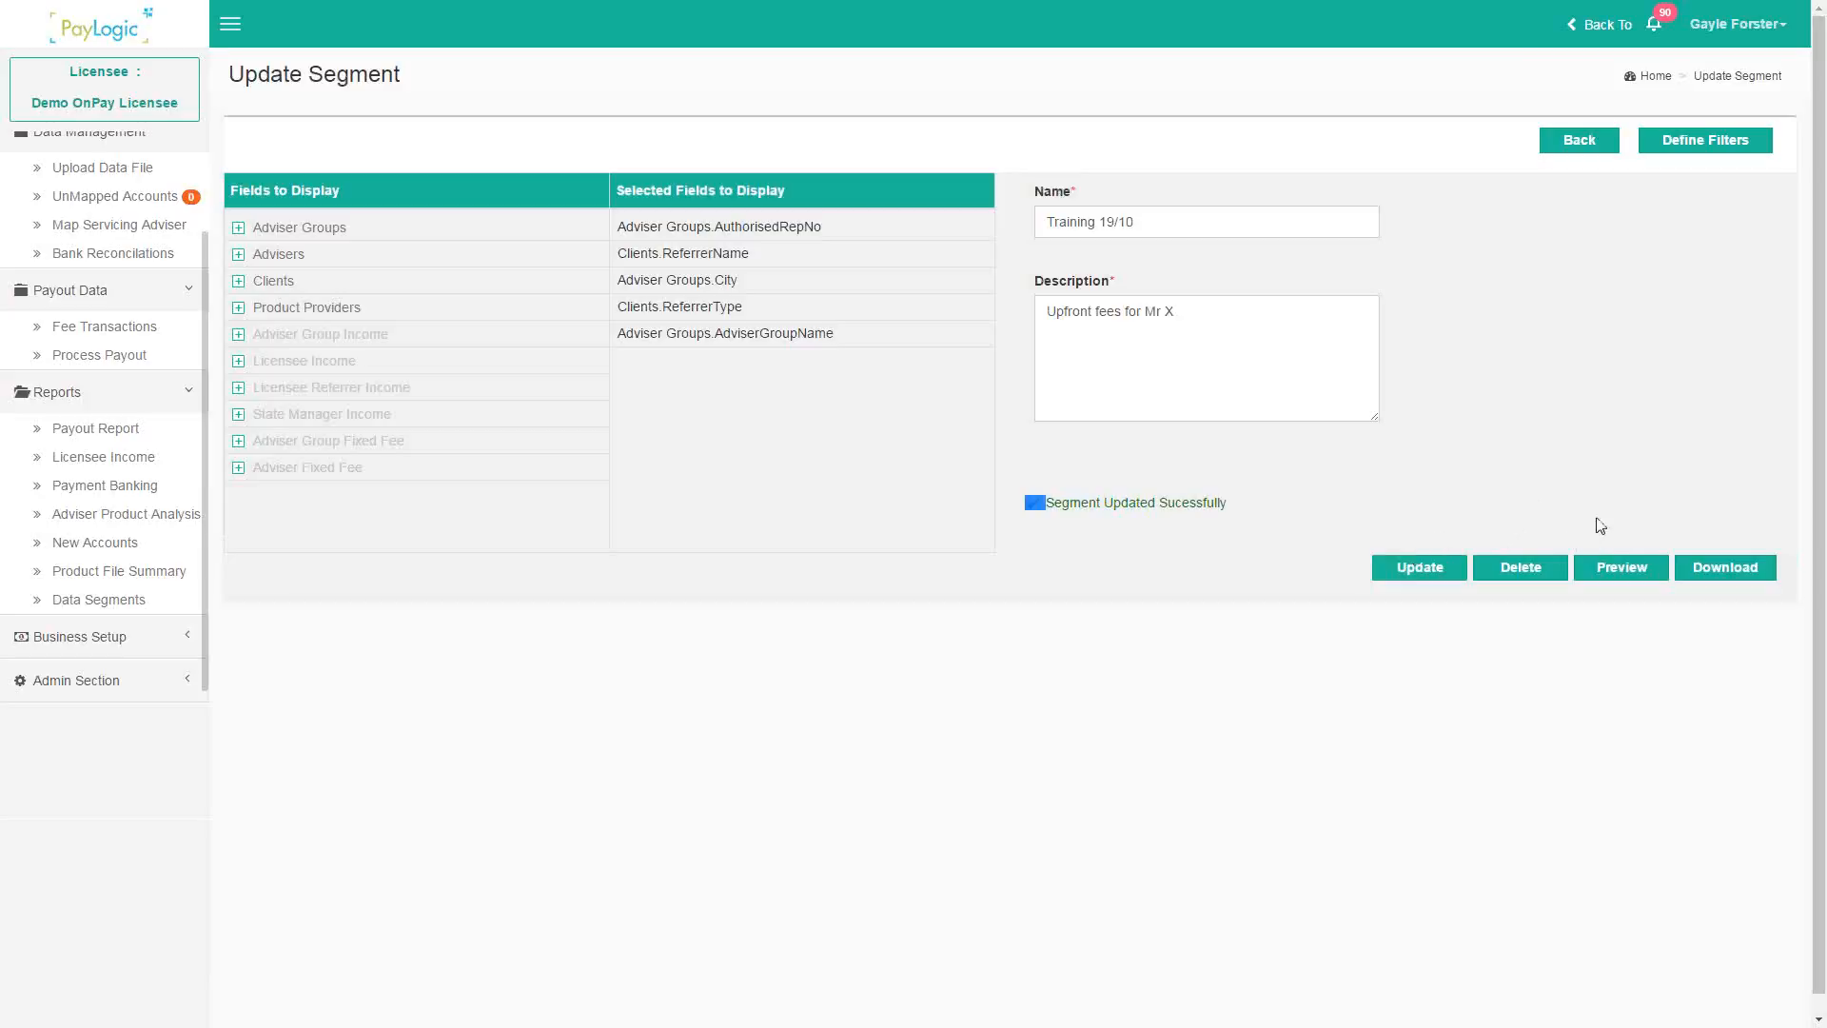
left_click(1620, 567)
left_click_drag(1190, 506, 1224, 463)
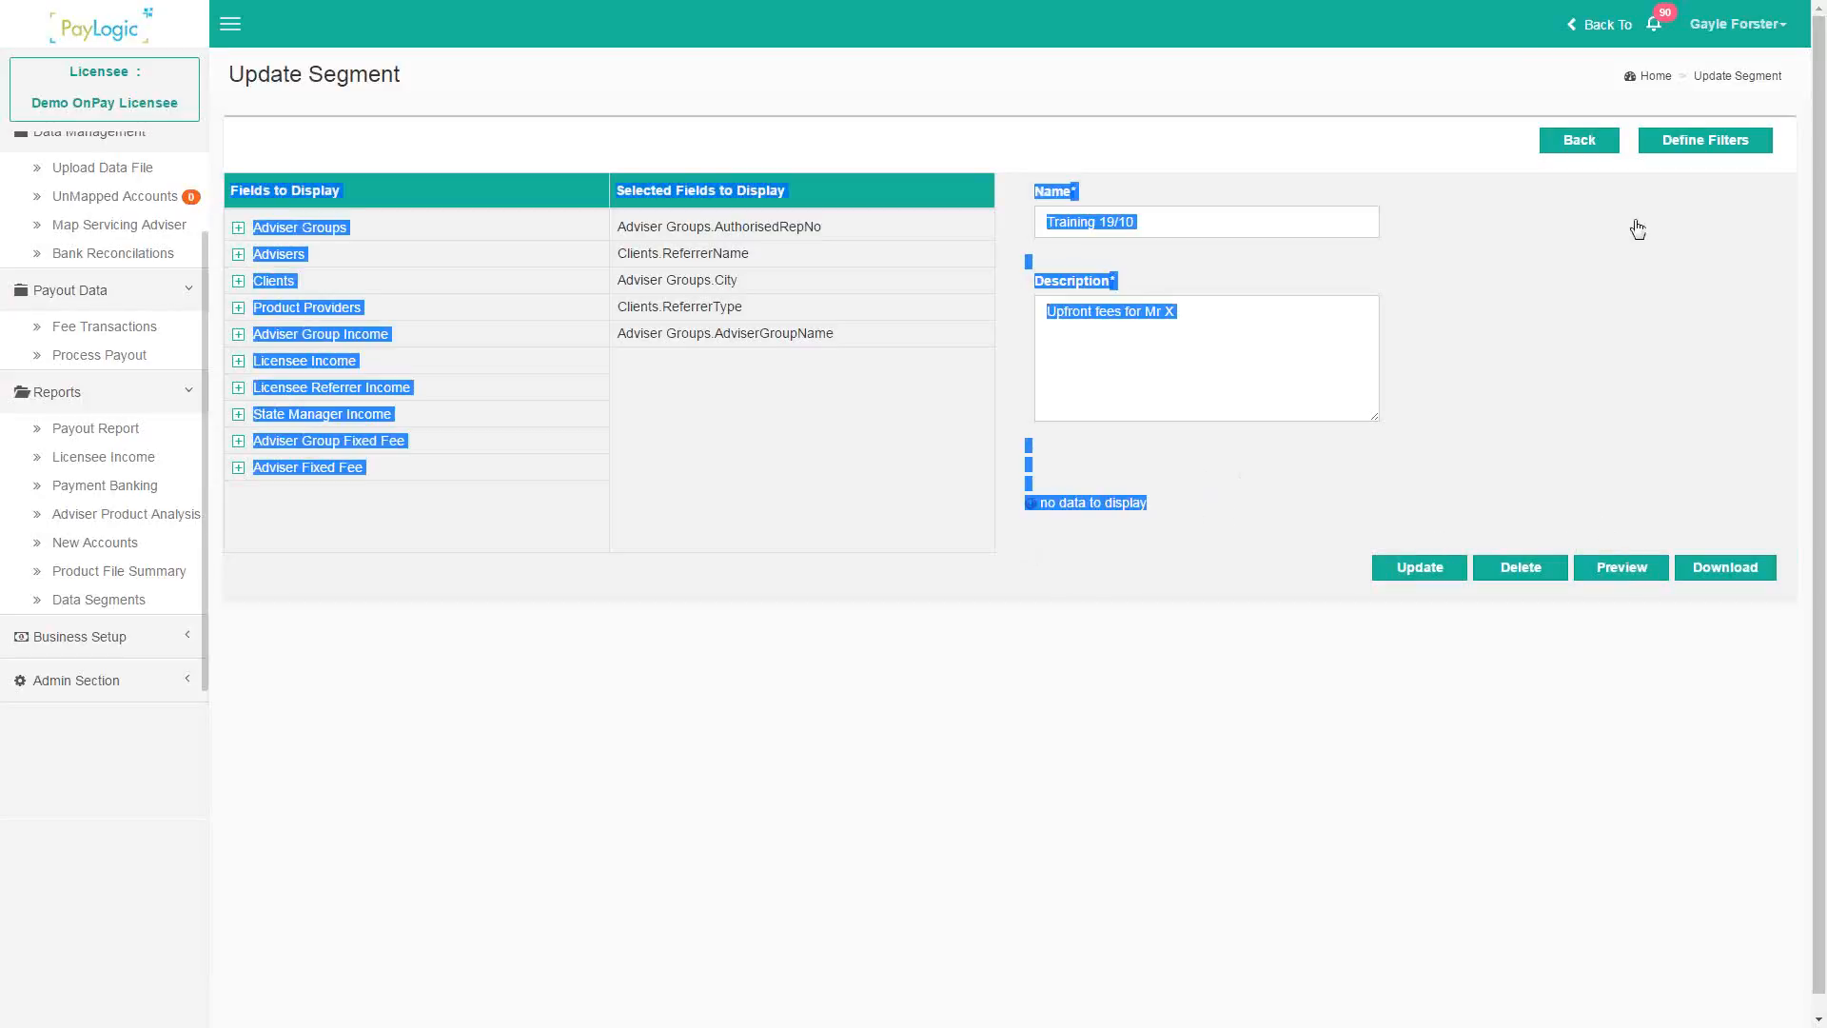
- Replace the remaining filter rule with Product Providers, ProductProviderName Contains AIA, update the segment, and preview the report
left_click(1693, 143)
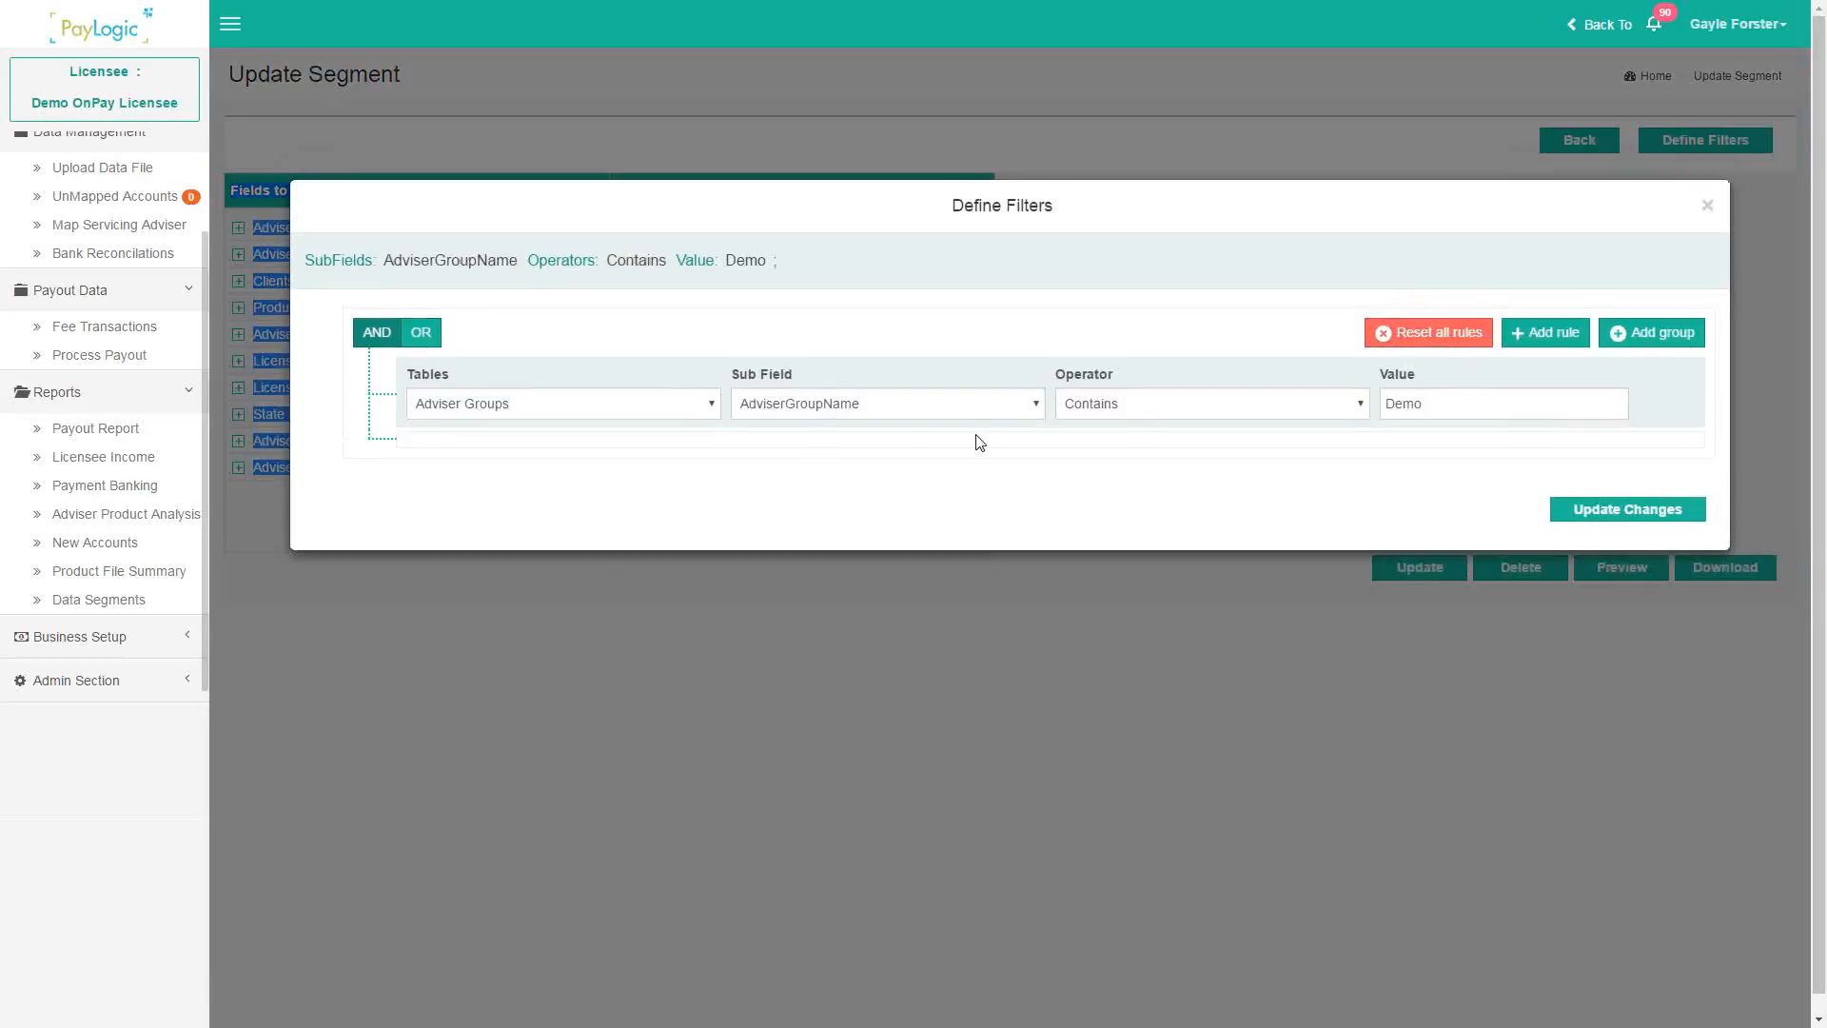
left_click(704, 408)
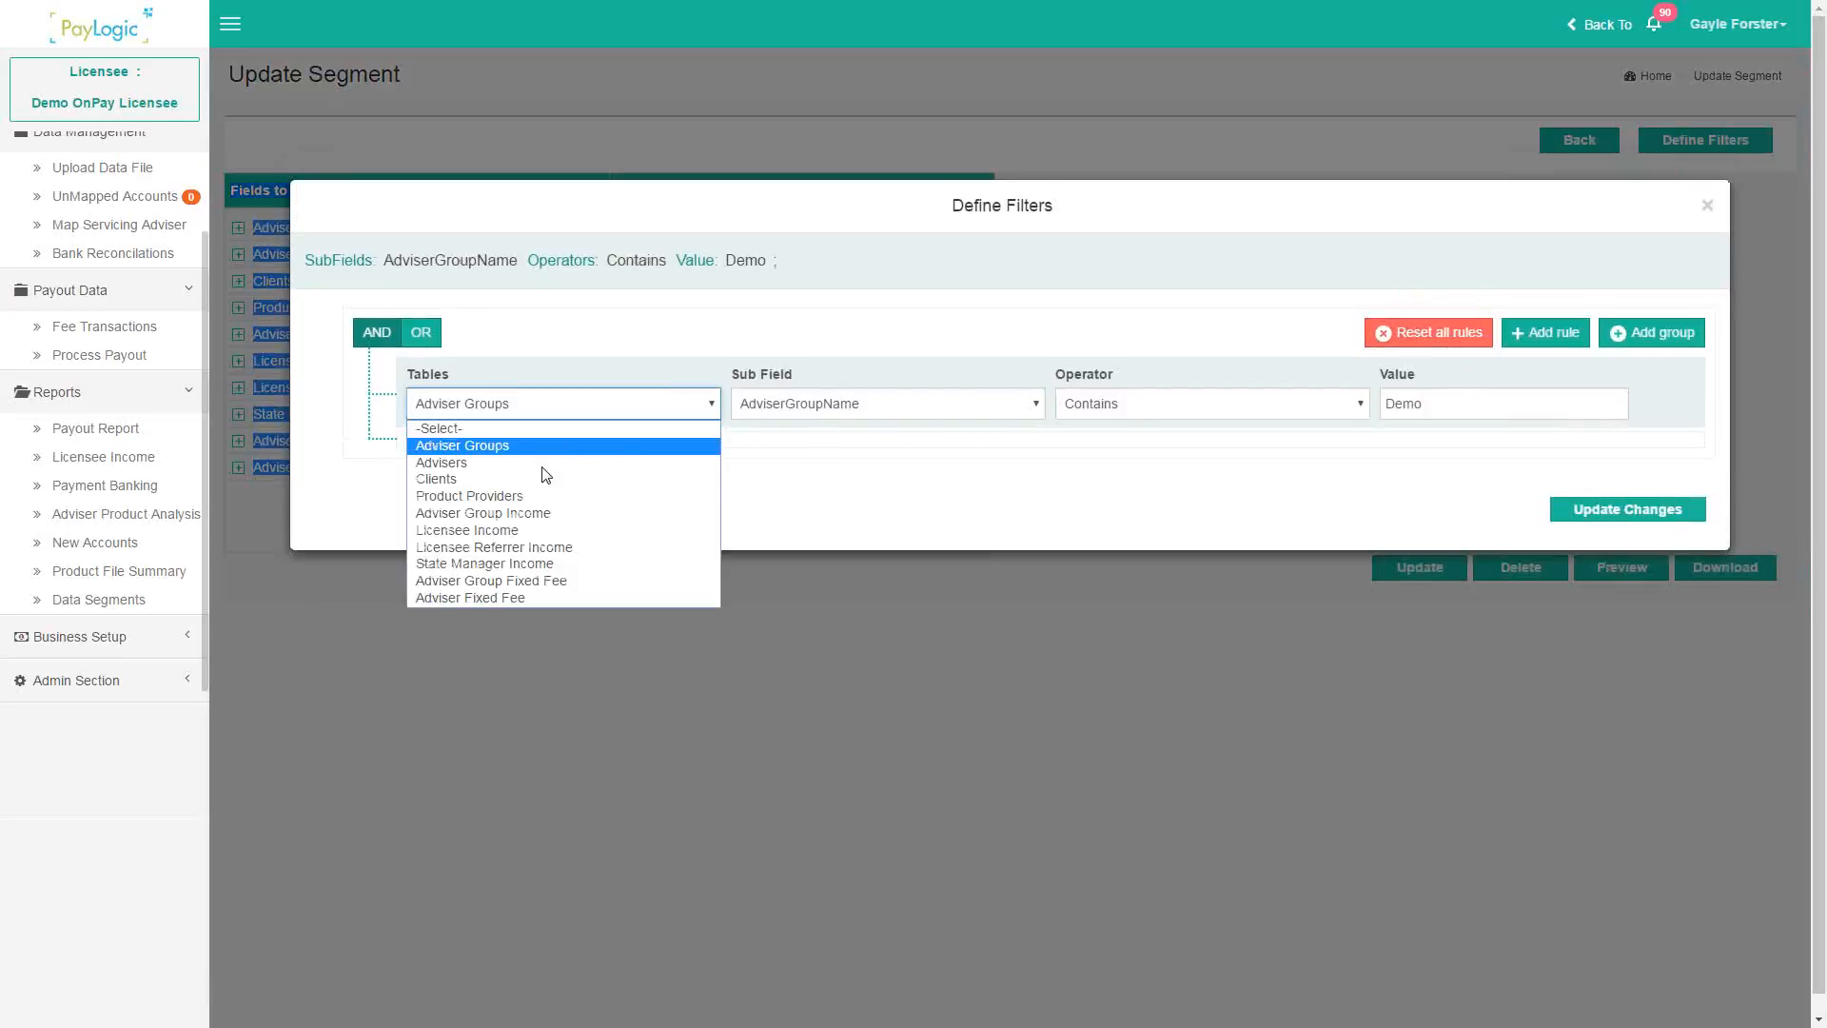
left_click(518, 495)
left_click(840, 405)
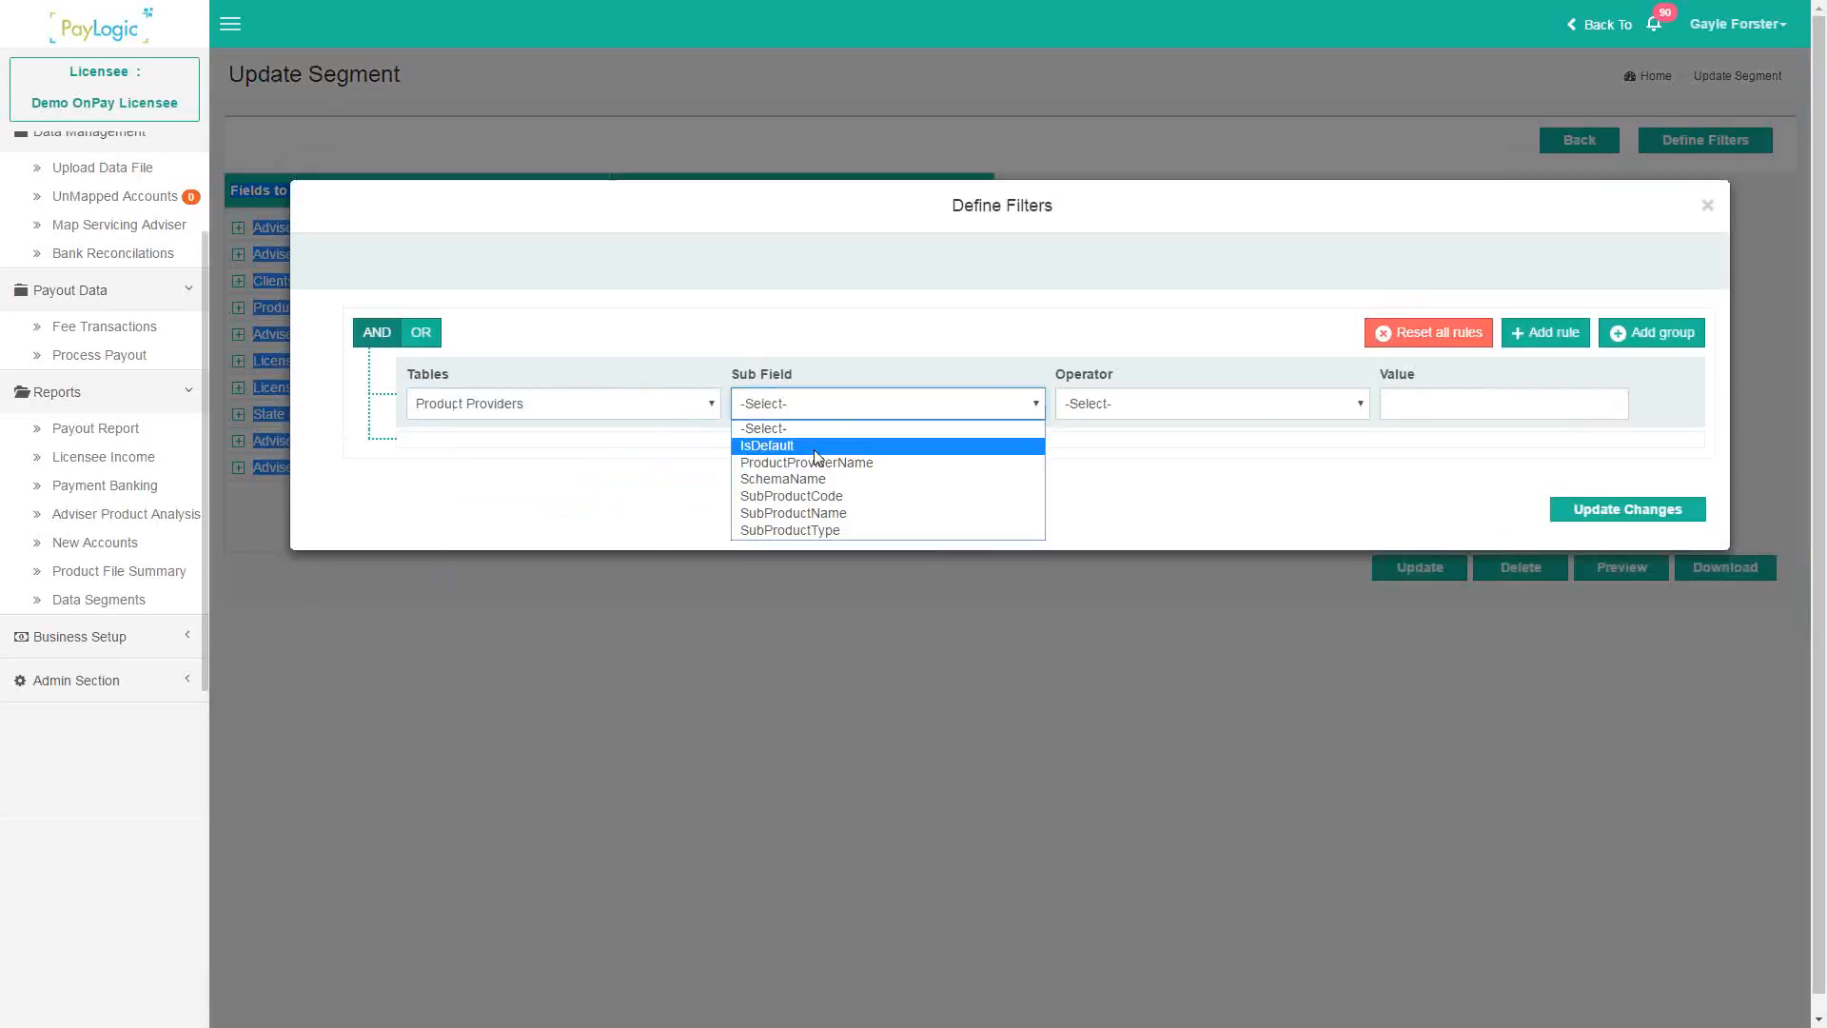
left_click(827, 464)
left_click(1161, 407)
left_click(1151, 446)
left_click(1427, 410)
type("AIA")
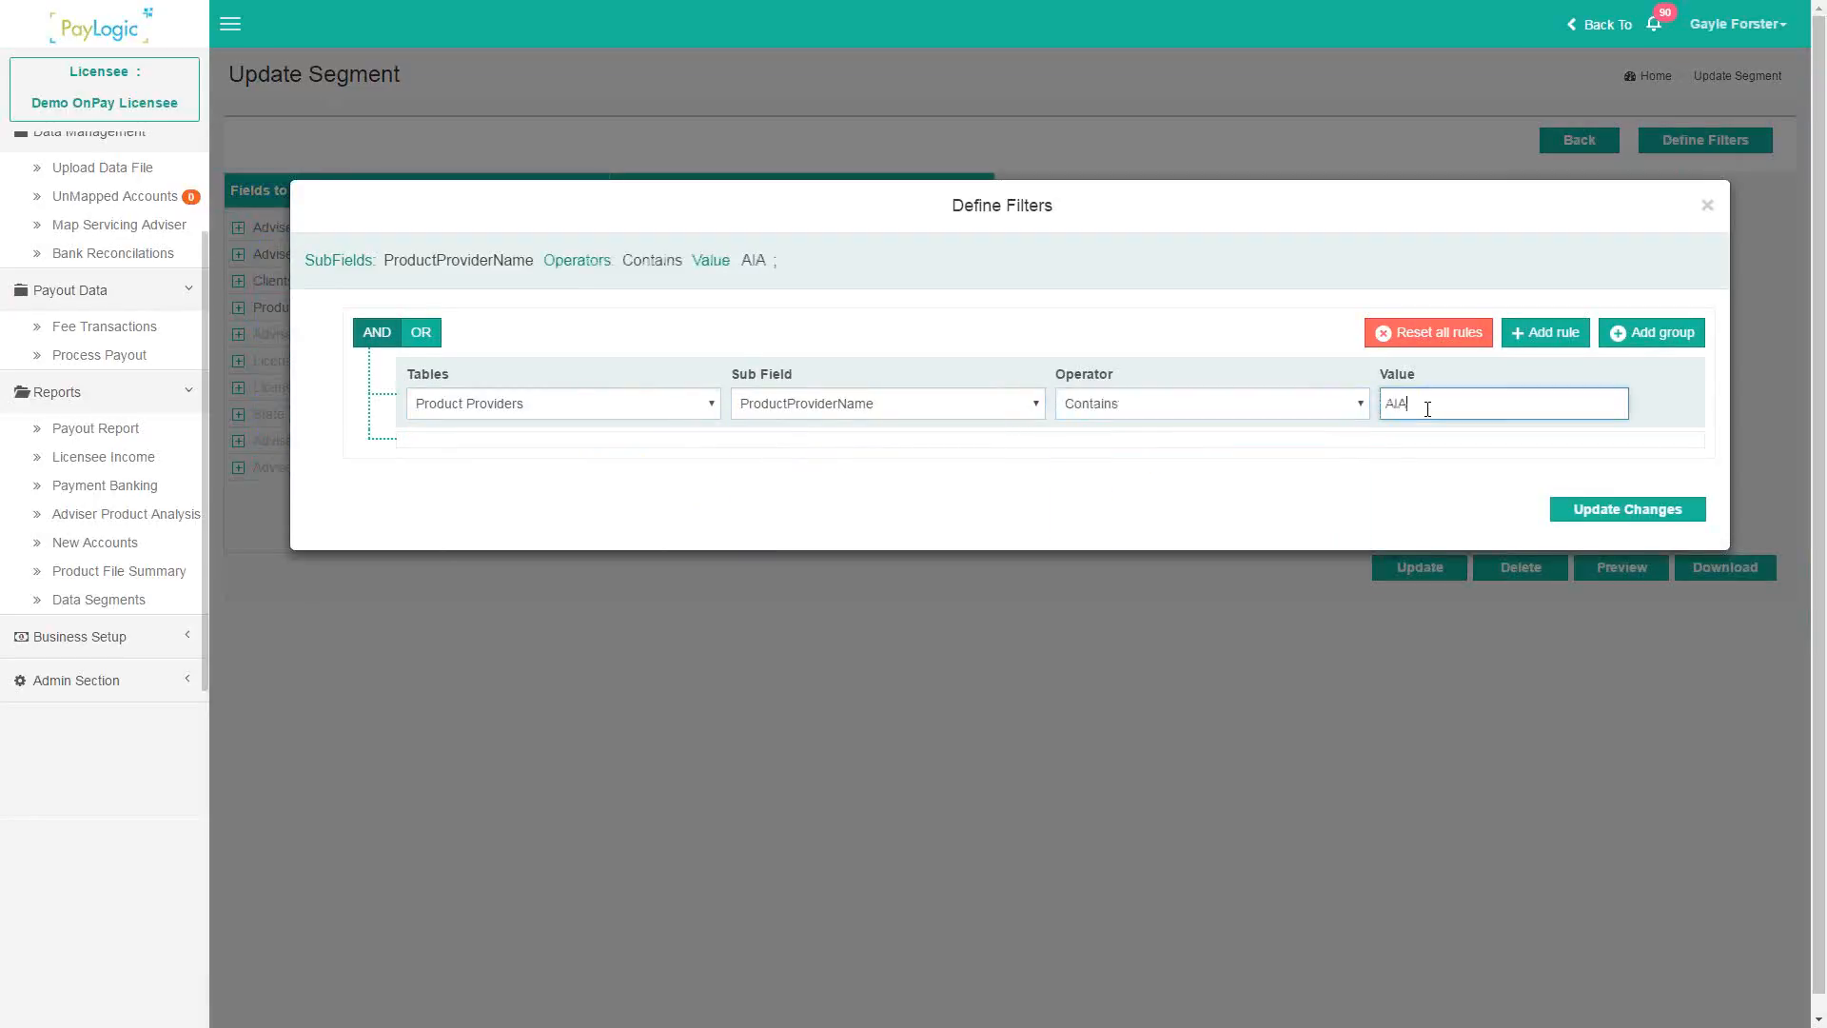
left_click(1604, 504)
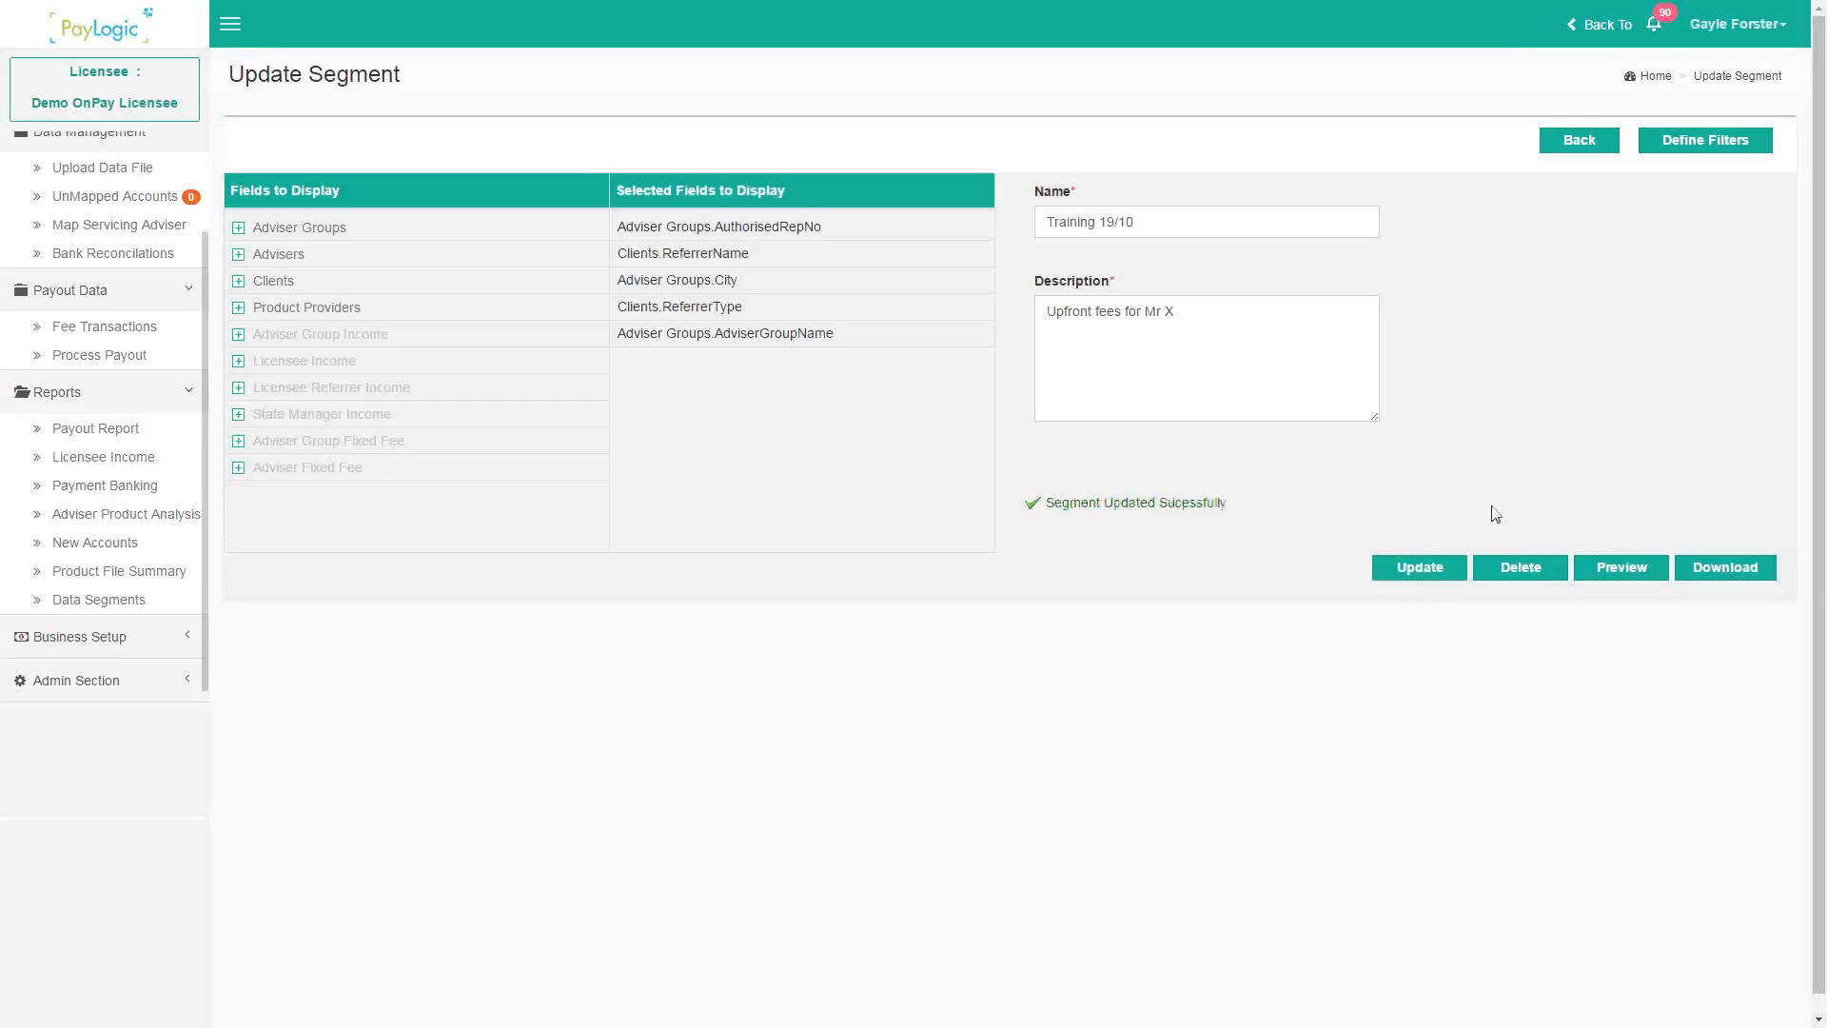
left_click(1622, 570)
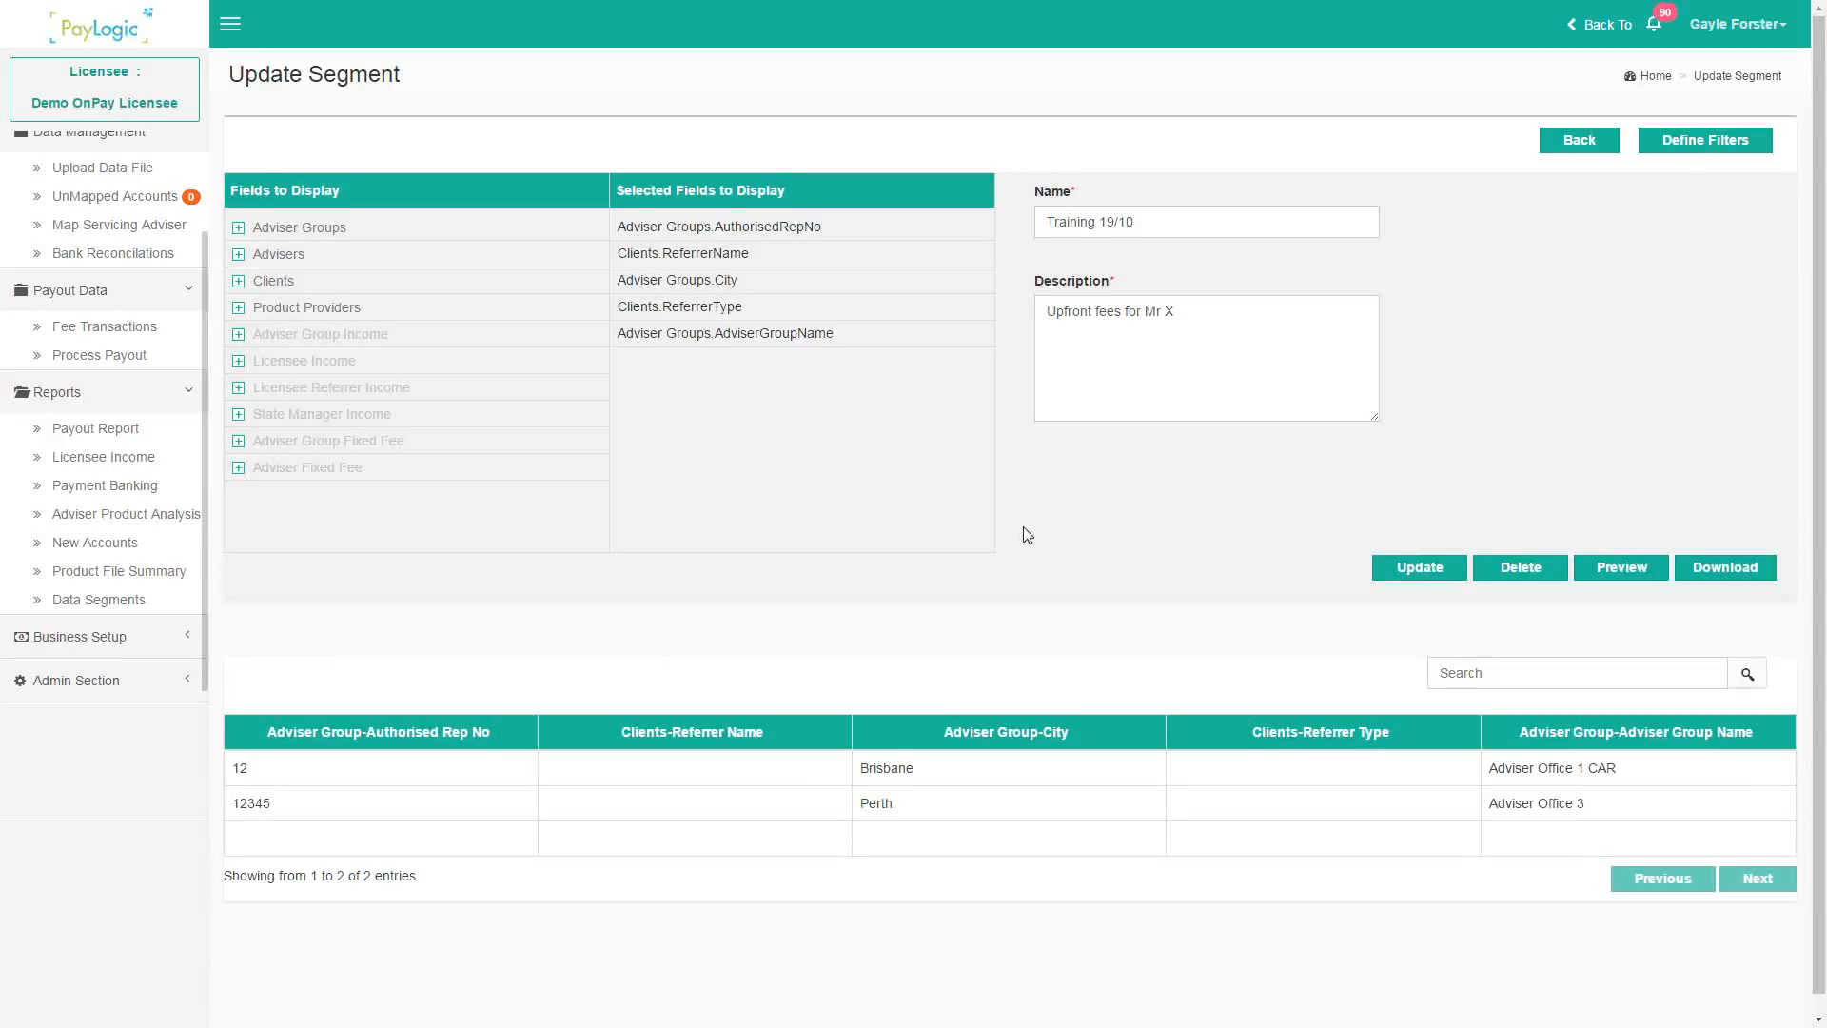
scroll(1047, 528, "down", 1)
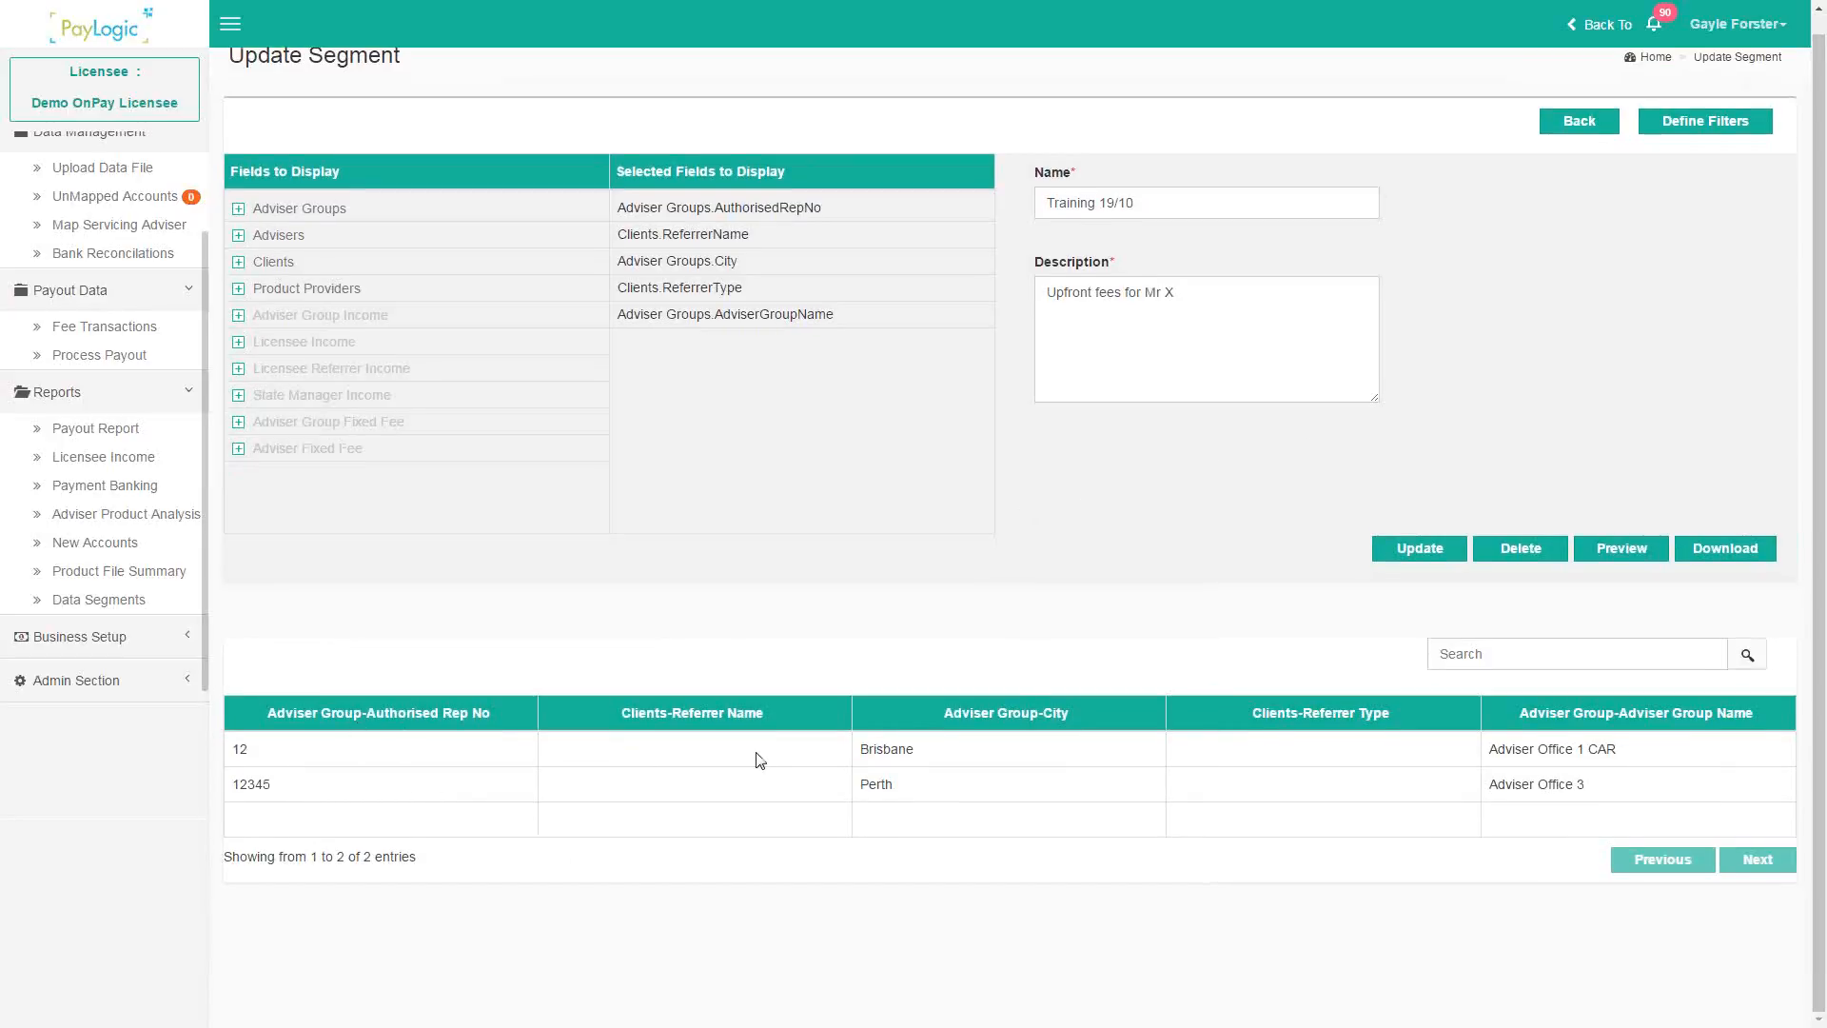